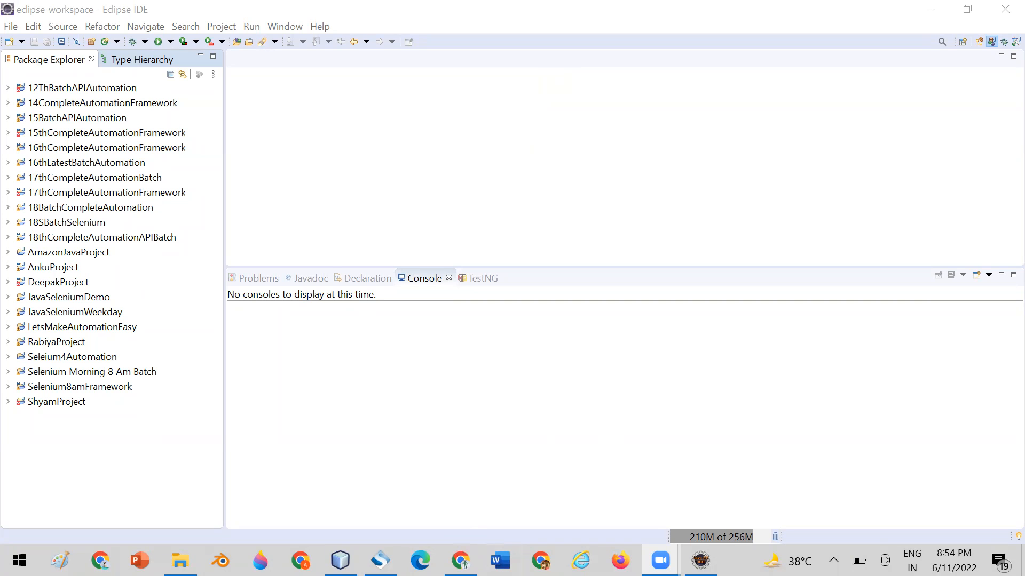
# Switch to Chrome and search Google for JMeter in a new tab.
pyautogui.click(461, 560)
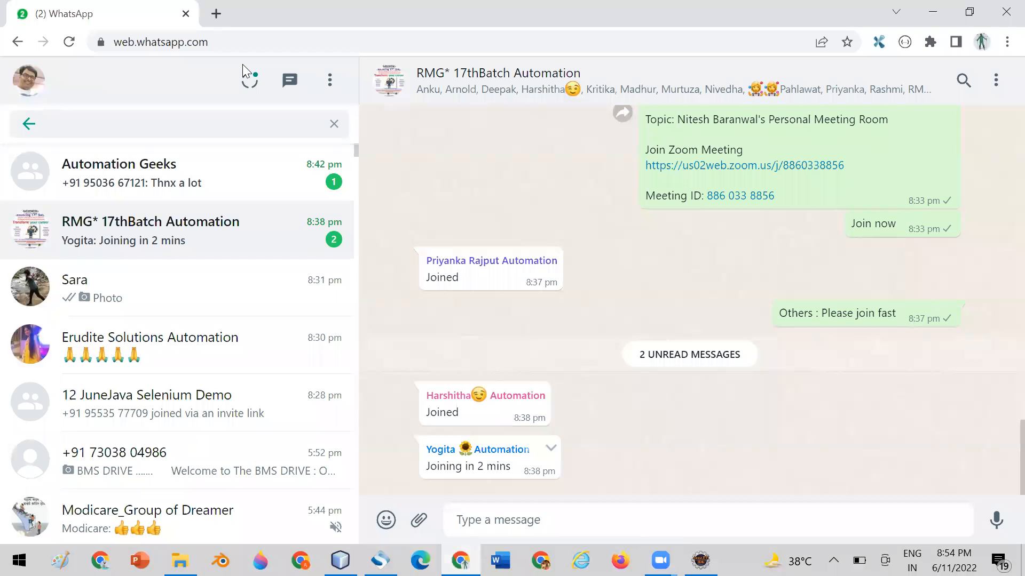
pyautogui.click(216, 13)
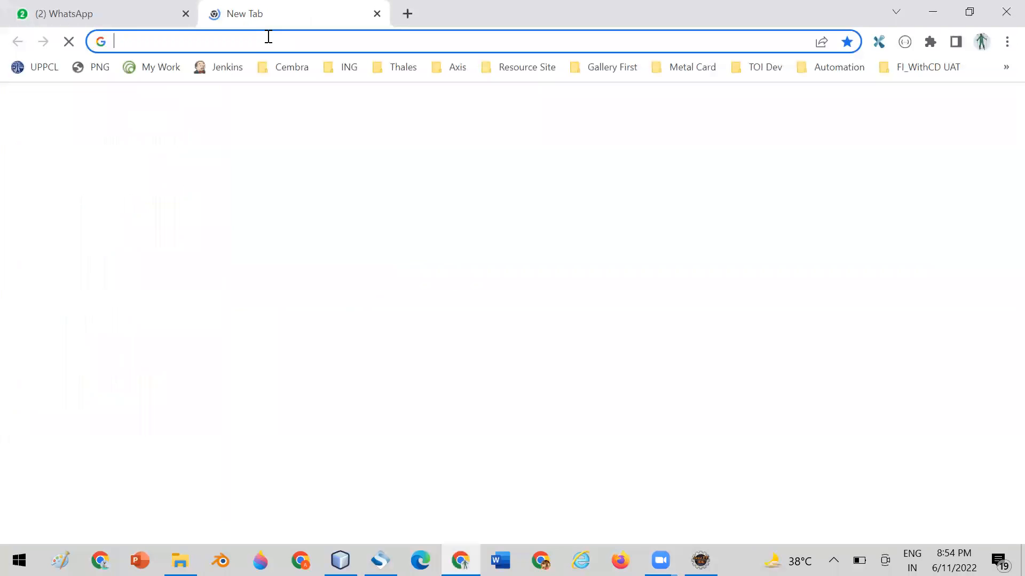
pyautogui.write('JM')
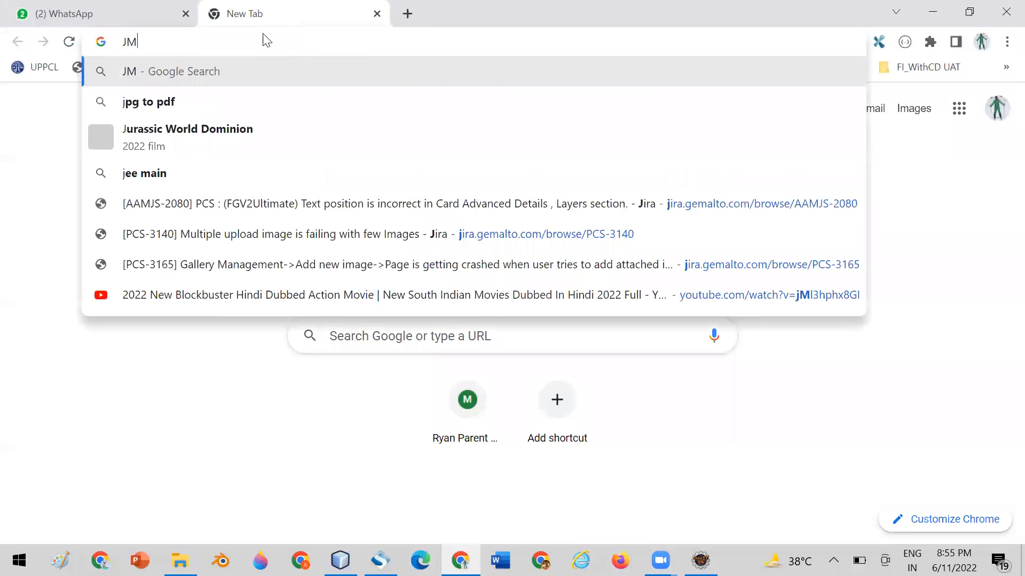
pyautogui.write('eter')
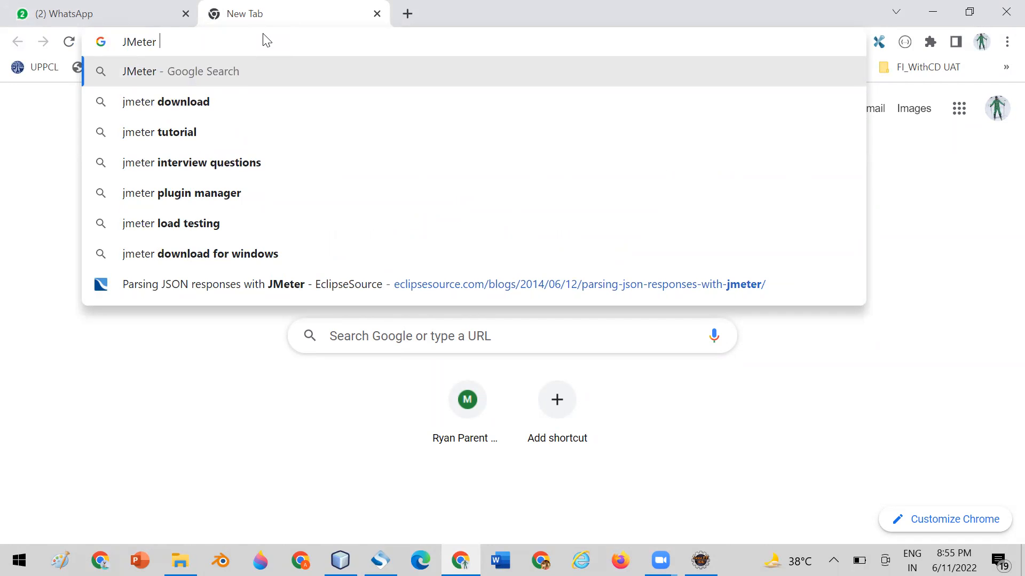
pyautogui.press('Return')
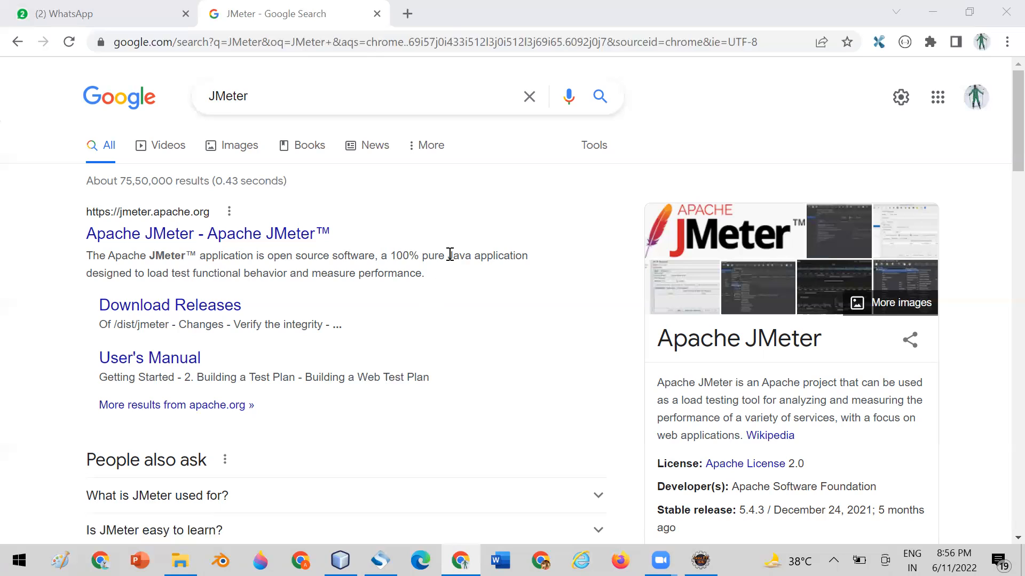
# Open the official Apache JMeter website from the search results.
pyautogui.scroll(-2, 413, 235)
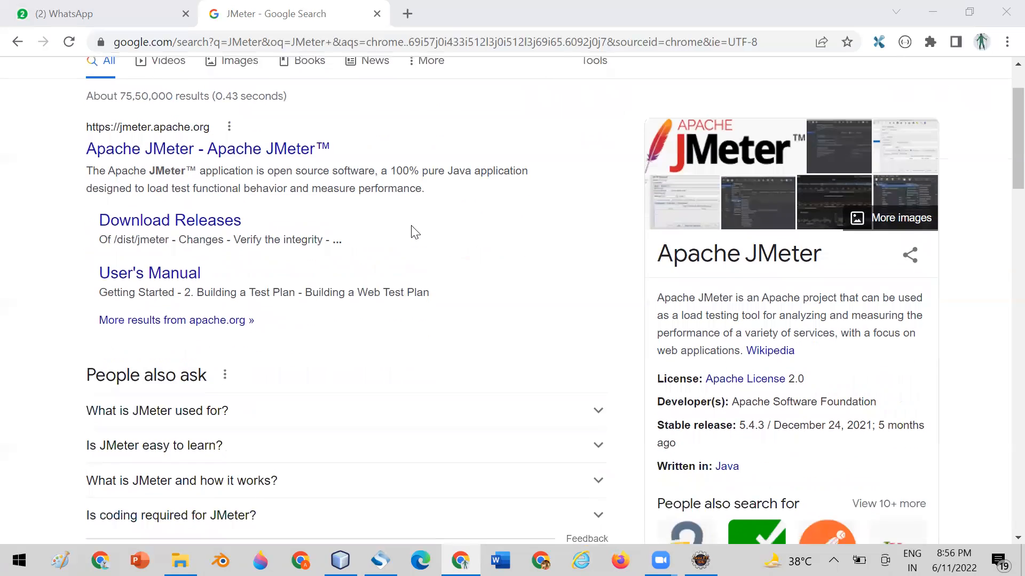
pyautogui.scroll(2, 456, 208)
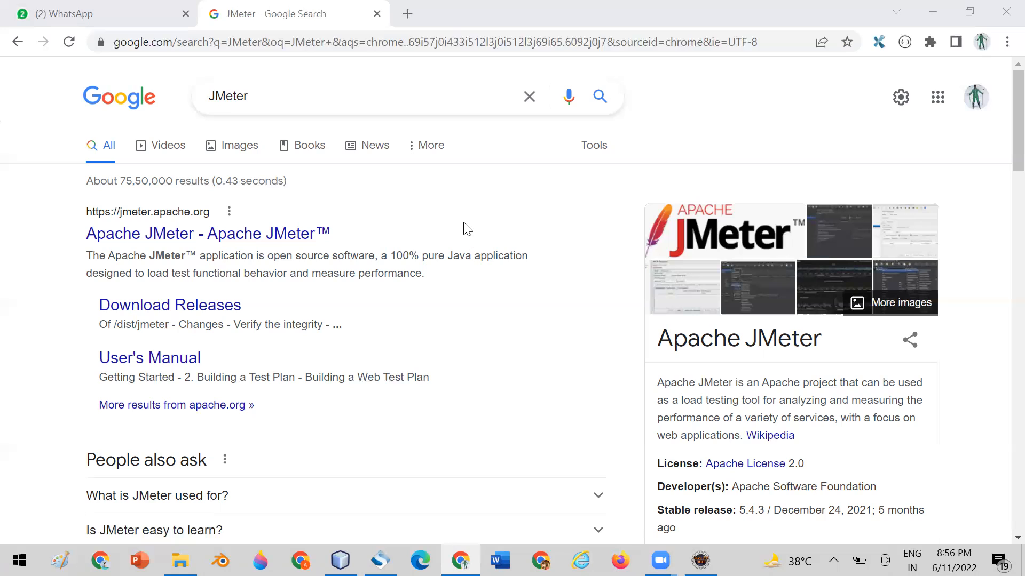
pyautogui.click(159, 219)
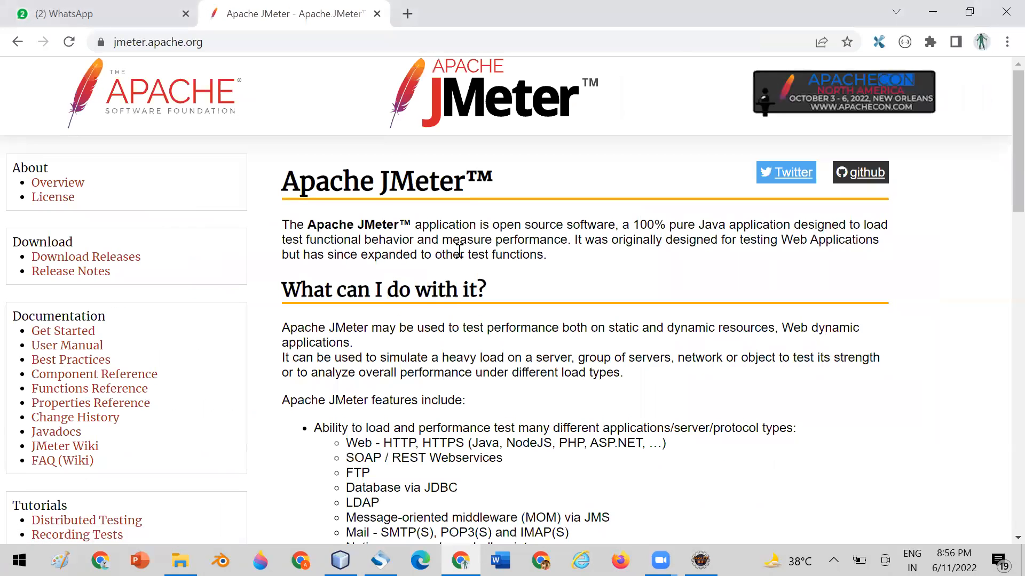
# Examine the Apache JMeter home page, especially the application, server and protocol types it can load test.
pyautogui.scroll(-7, 465, 248)
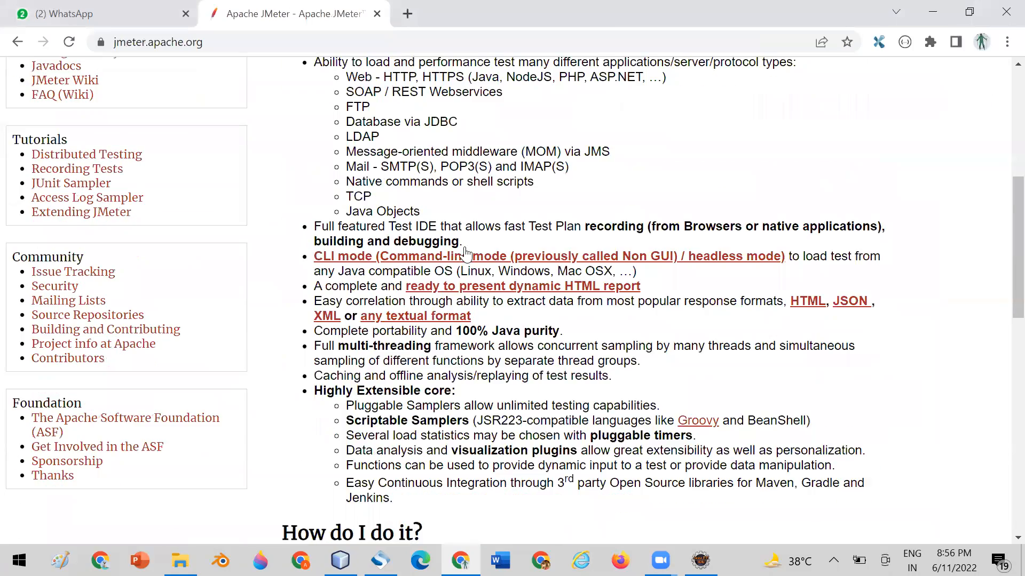
pyautogui.scroll(3, 468, 247)
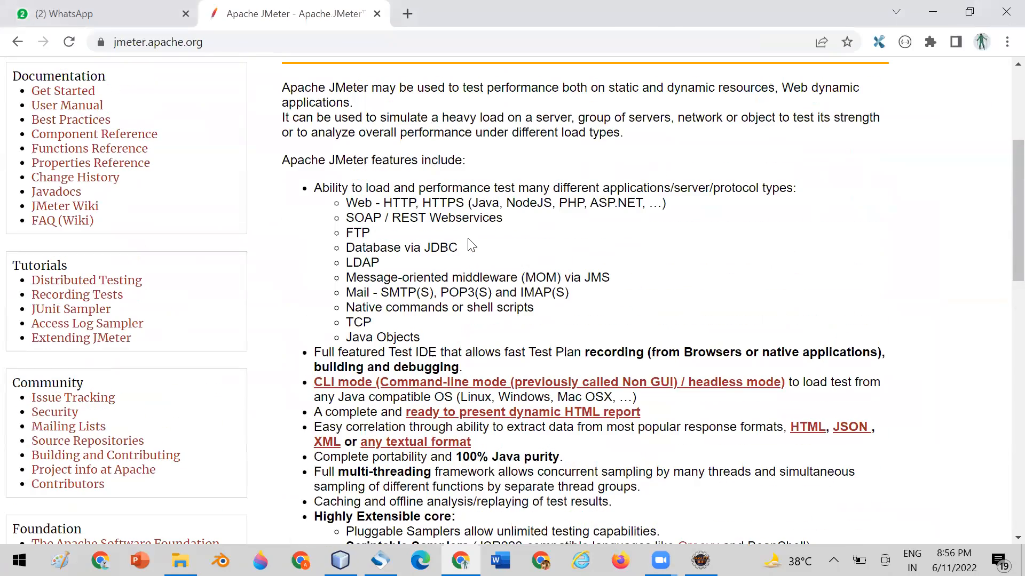
pyautogui.scroll(4, 565, 218)
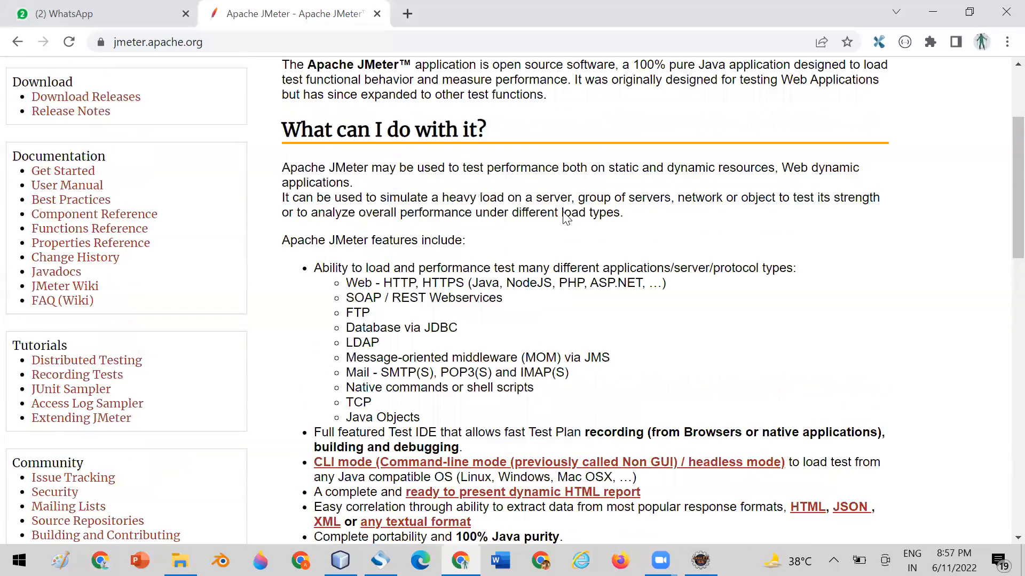
pyautogui.scroll(-1, 566, 217)
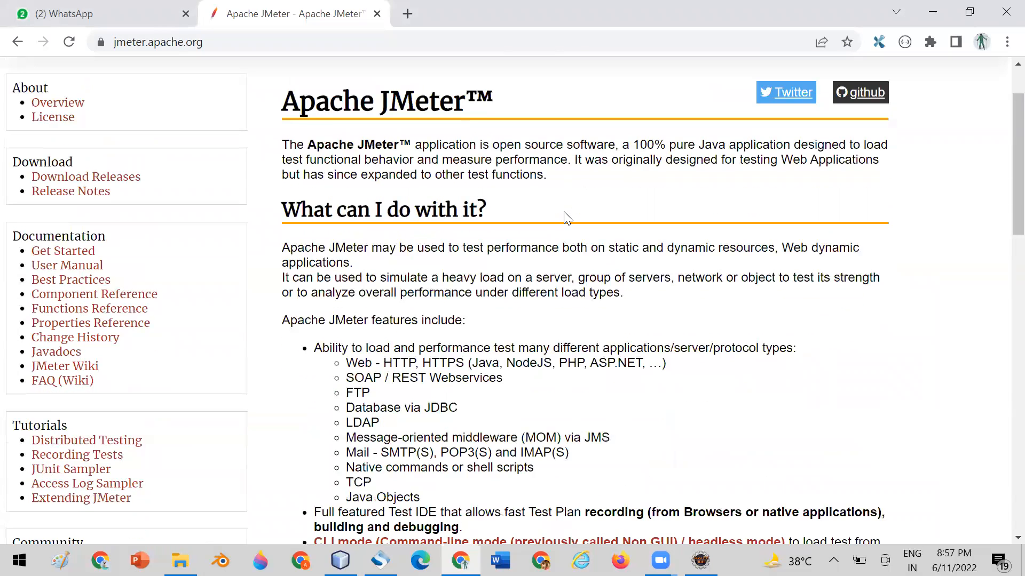
pyautogui.scroll(-3, 567, 218)
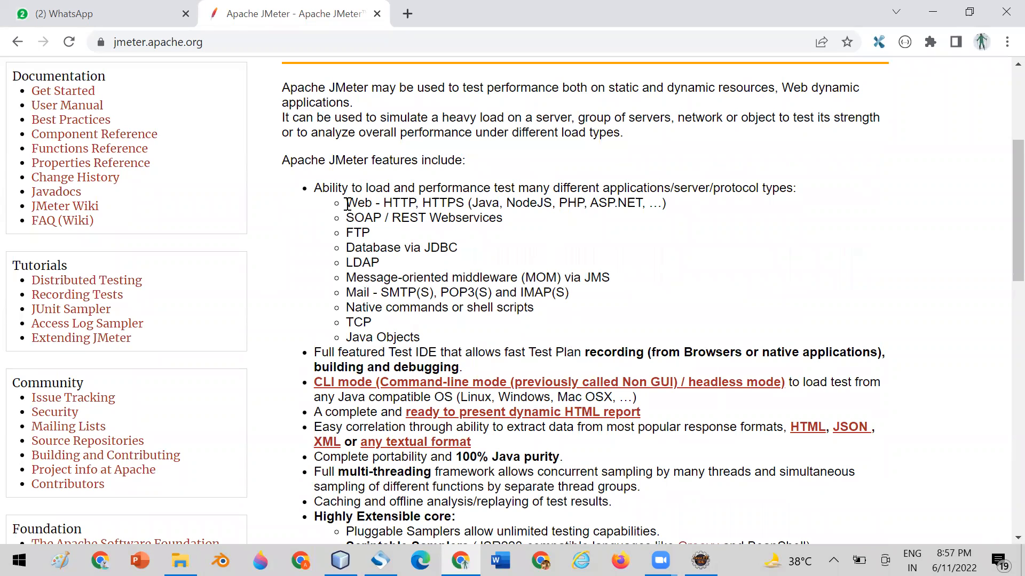
pyautogui.moveTo(346, 204); pyautogui.dragTo(543, 203)
pyautogui.moveTo(347, 218); pyautogui.dragTo(506, 223)
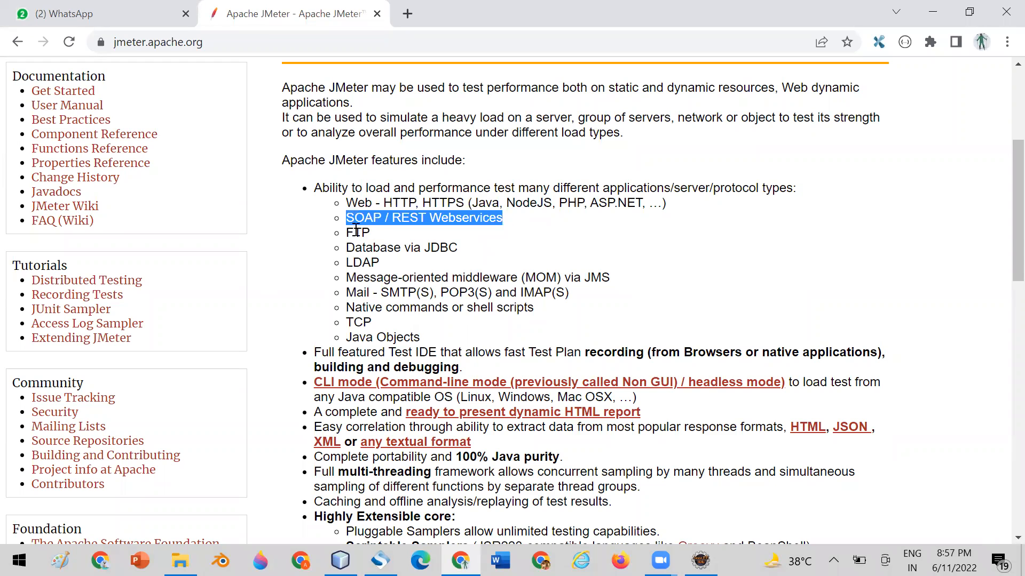
pyautogui.moveTo(346, 233); pyautogui.dragTo(455, 256)
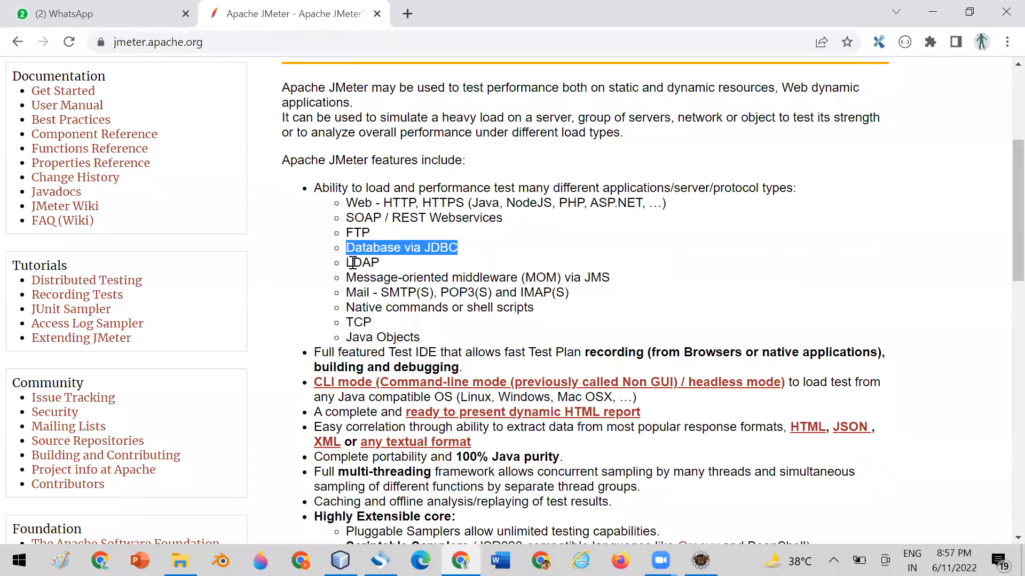
pyautogui.moveTo(346, 263); pyautogui.dragTo(406, 268)
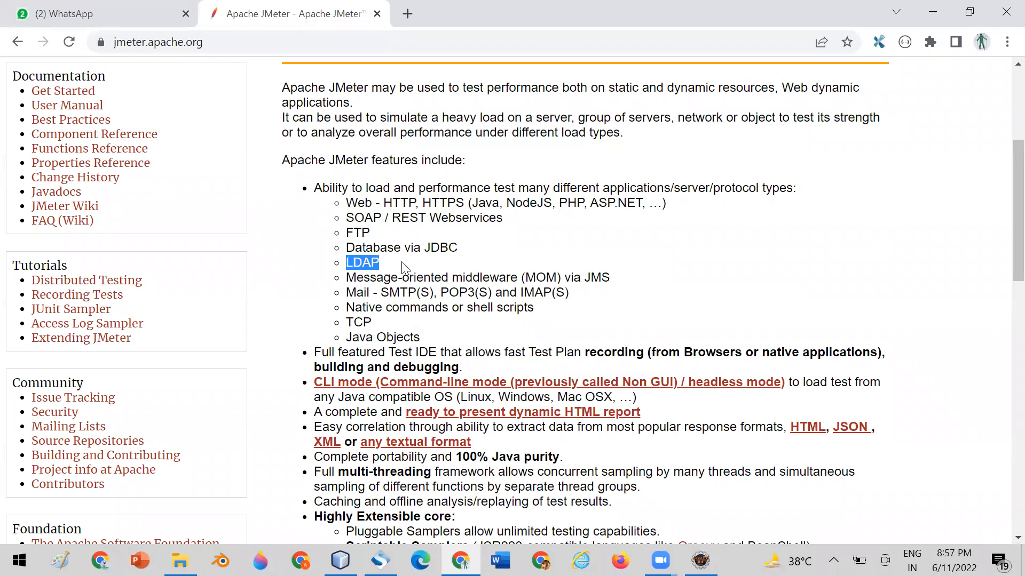
pyautogui.moveTo(347, 294); pyautogui.dragTo(437, 295)
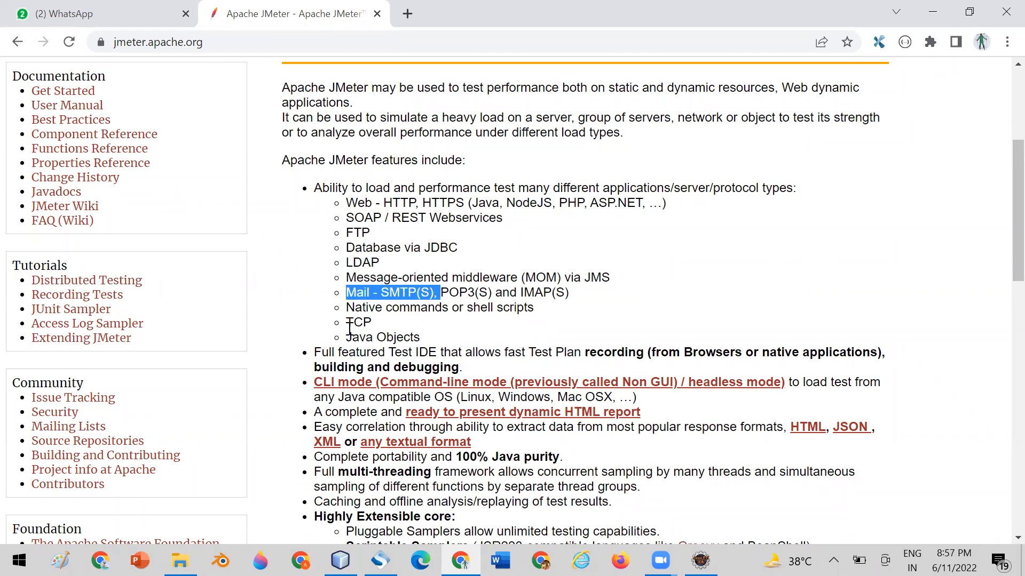
pyautogui.moveTo(347, 323); pyautogui.dragTo(372, 321)
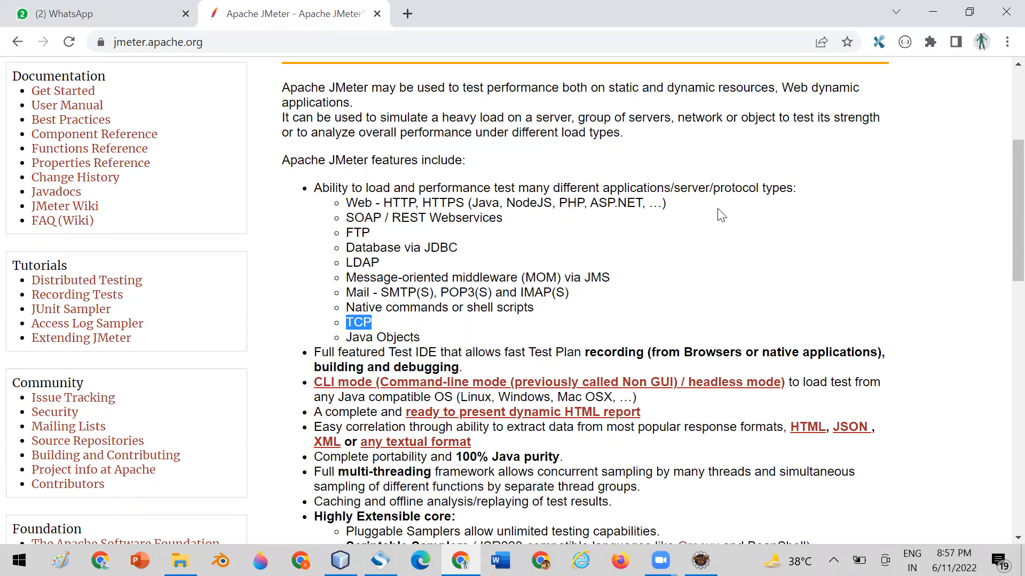
pyautogui.scroll(-1, 721, 216)
pyautogui.scroll(-6, 722, 216)
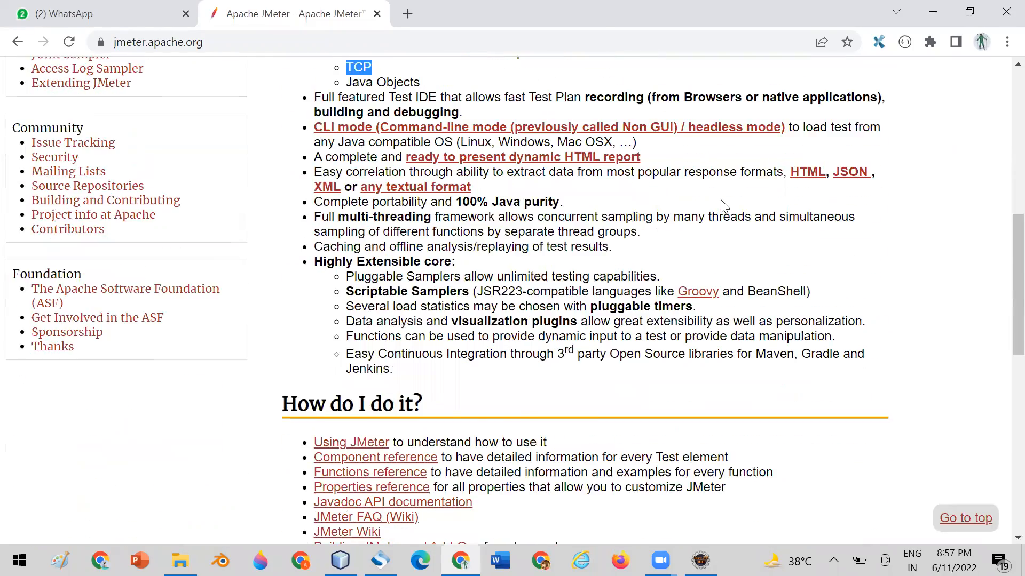
pyautogui.scroll(-9, 722, 205)
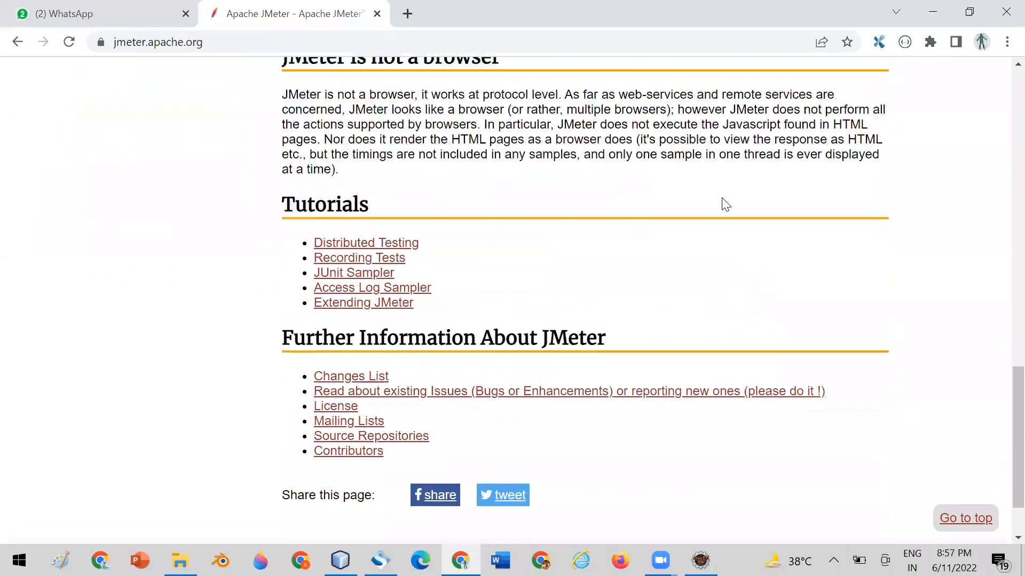
# Open the JMeter Download Releases page and check the Java requirement for Apache JMeter 5.4.3.
pyautogui.scroll(20, 723, 198)
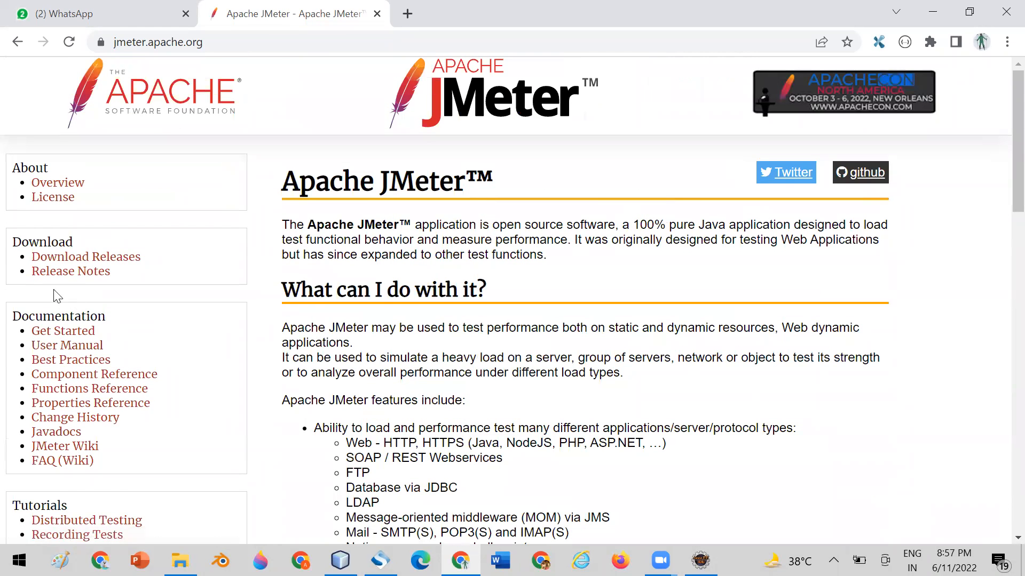
pyautogui.click(51, 260)
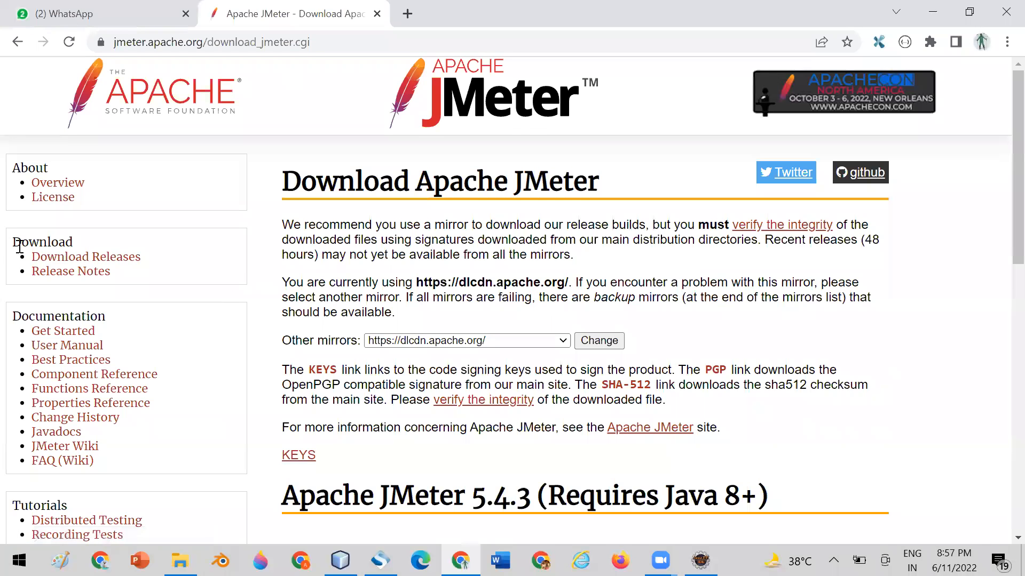
pyautogui.scroll(-5, 416, 213)
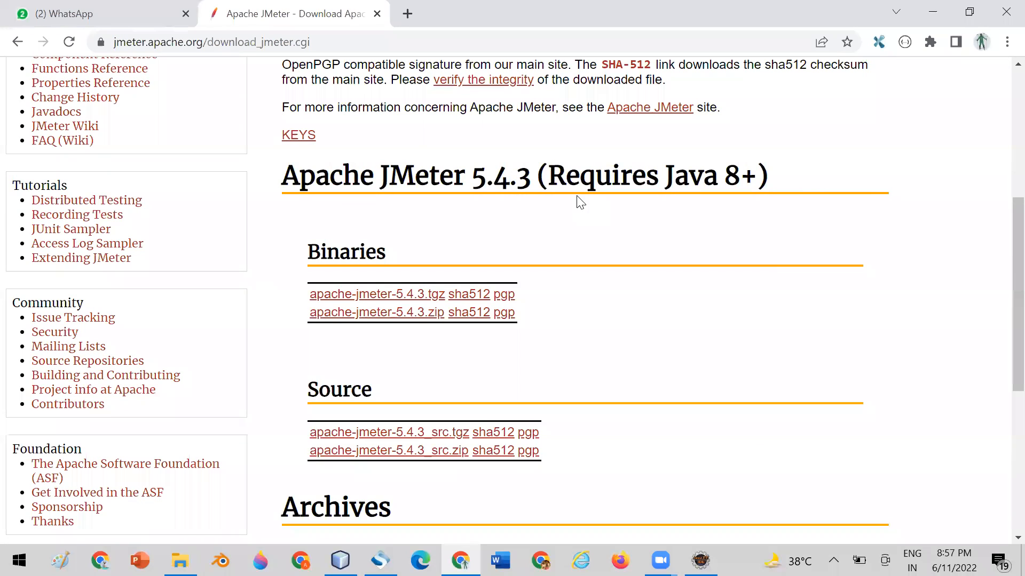
pyautogui.moveTo(547, 174); pyautogui.dragTo(758, 171)
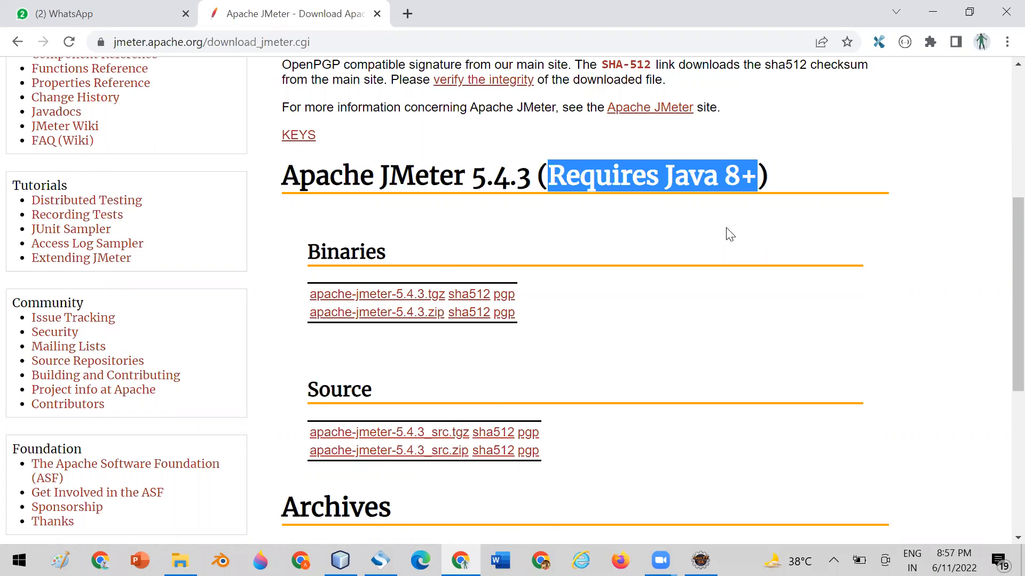
# Compare the Binaries and Source download sections of Apache JMeter 5.4.3.
pyautogui.scroll(-1, 730, 234)
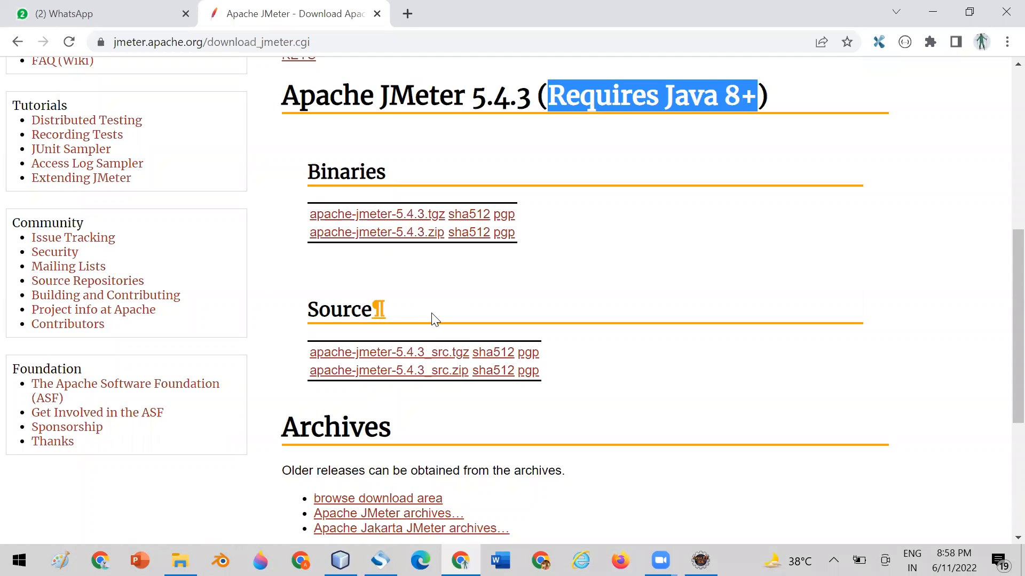
pyautogui.moveTo(305, 173); pyautogui.dragTo(419, 172)
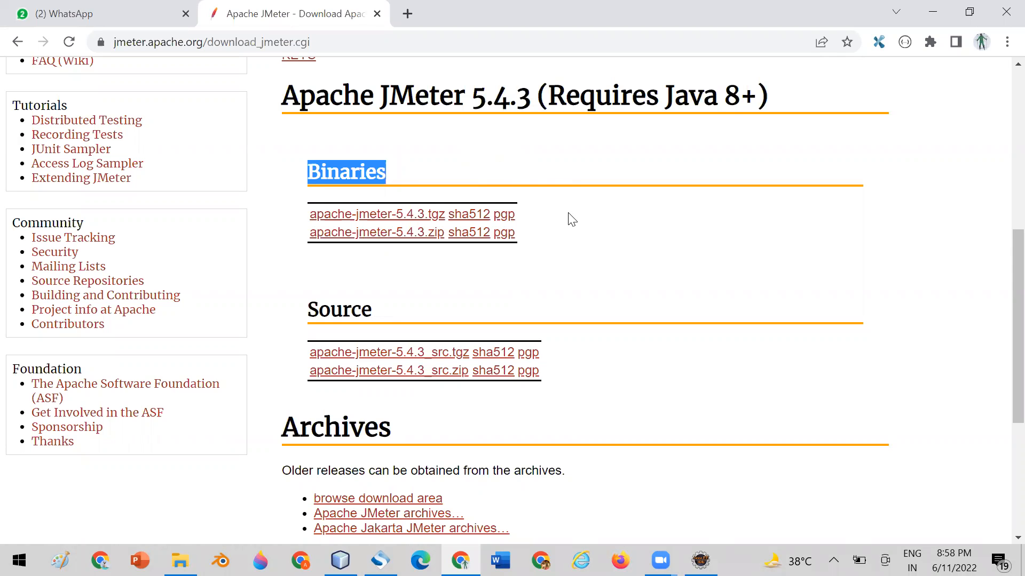
pyautogui.scroll(-1, 570, 220)
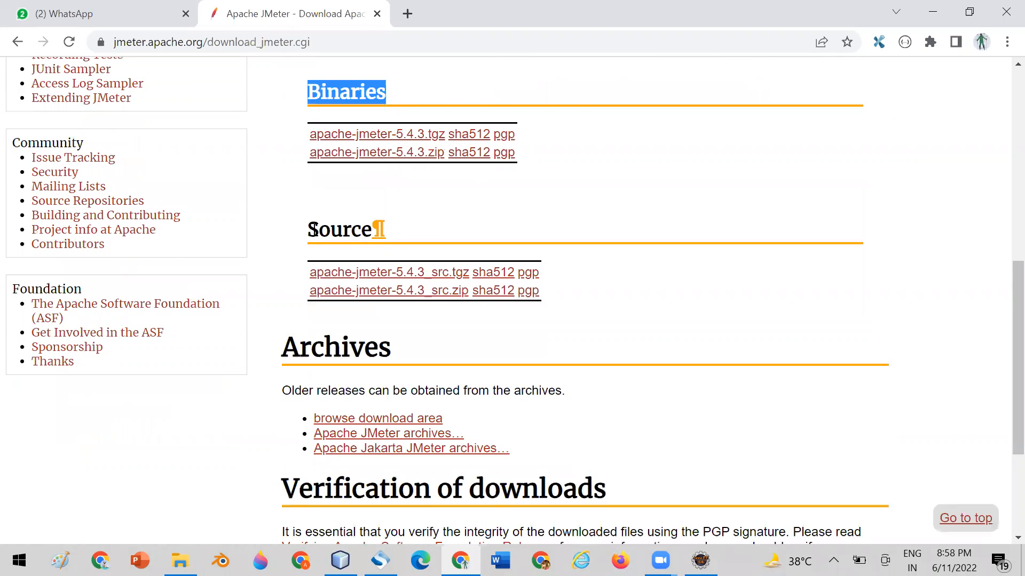
pyautogui.moveTo(308, 229); pyautogui.dragTo(496, 224)
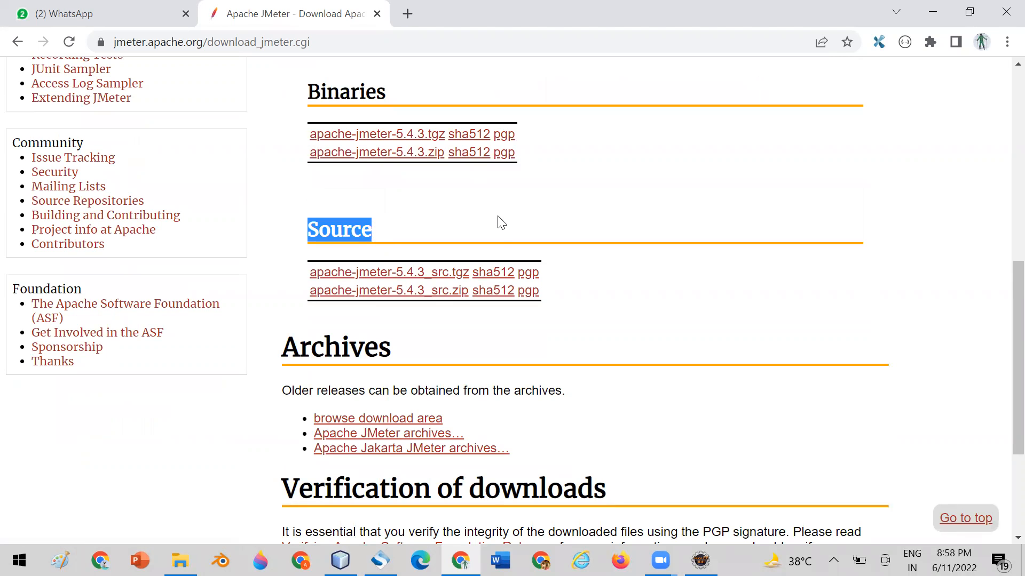
pyautogui.scroll(1, 505, 218)
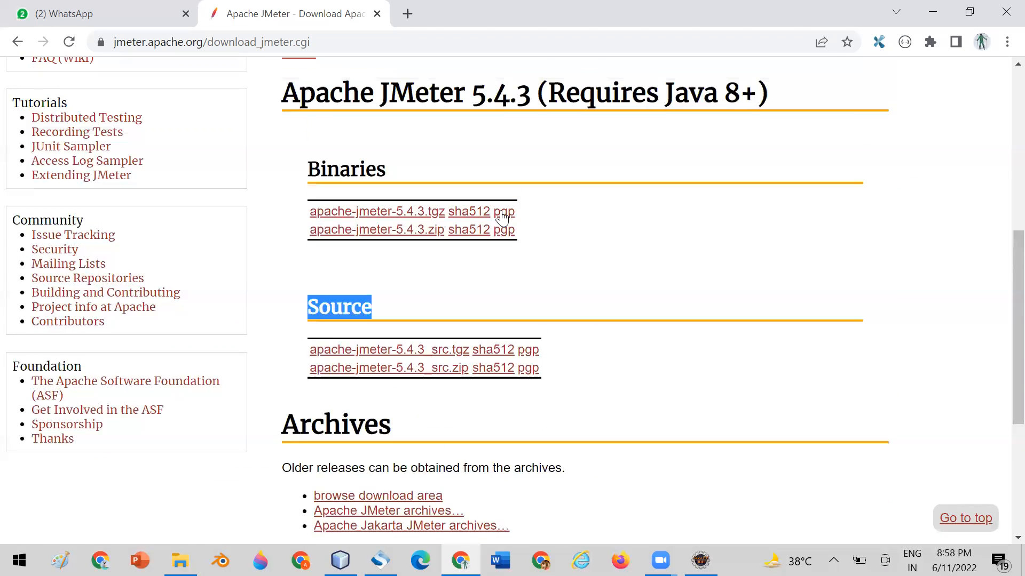
pyautogui.moveTo(300, 173); pyautogui.dragTo(398, 174)
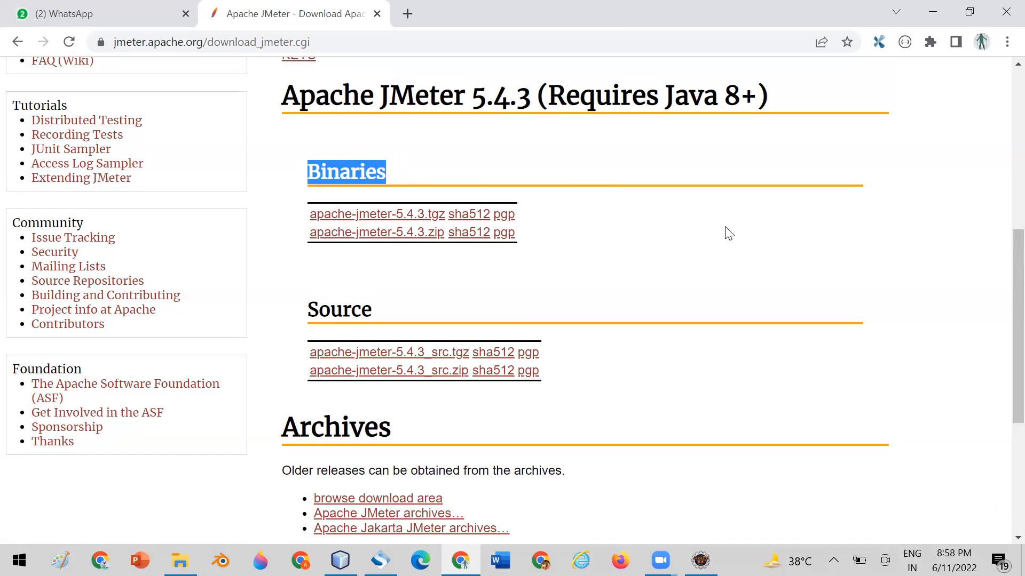
pyautogui.scroll(-1, 725, 231)
pyautogui.scroll(1, 726, 231)
pyautogui.moveTo(302, 310); pyautogui.dragTo(383, 310)
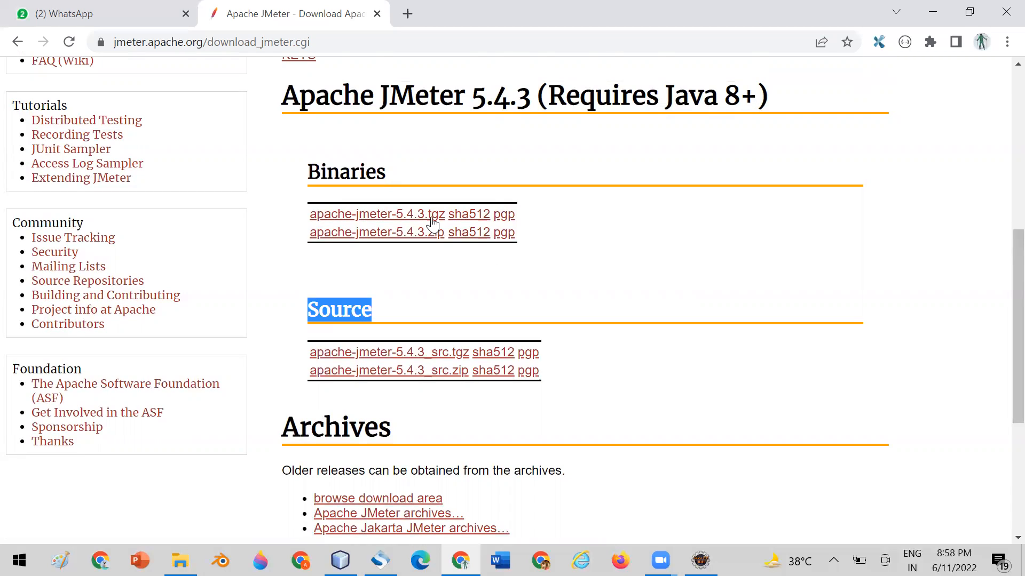
# Download the binary archive apache-jmeter-5.4.3.zip.
pyautogui.click(412, 238)
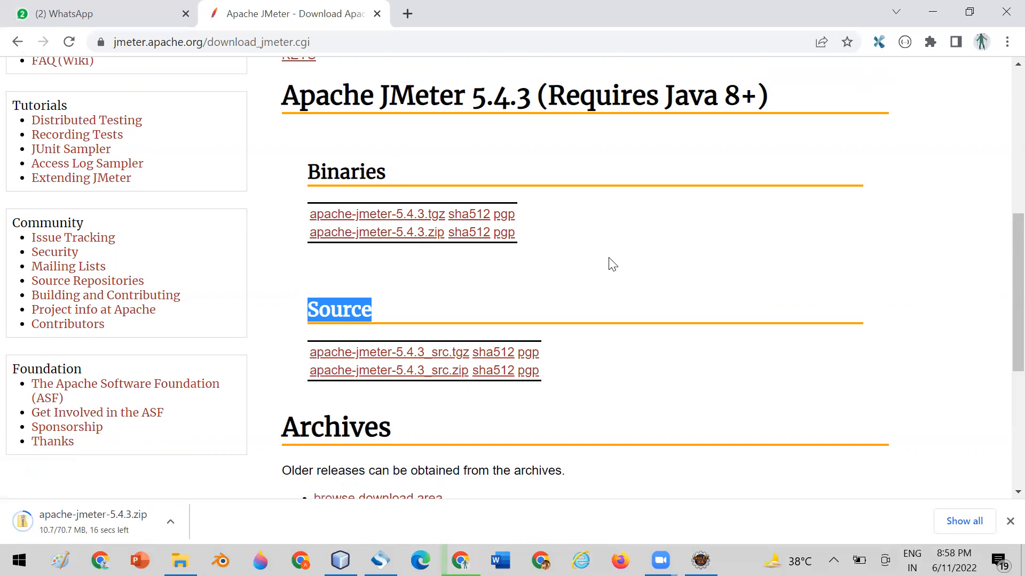
pyautogui.scroll(-1, 612, 264)
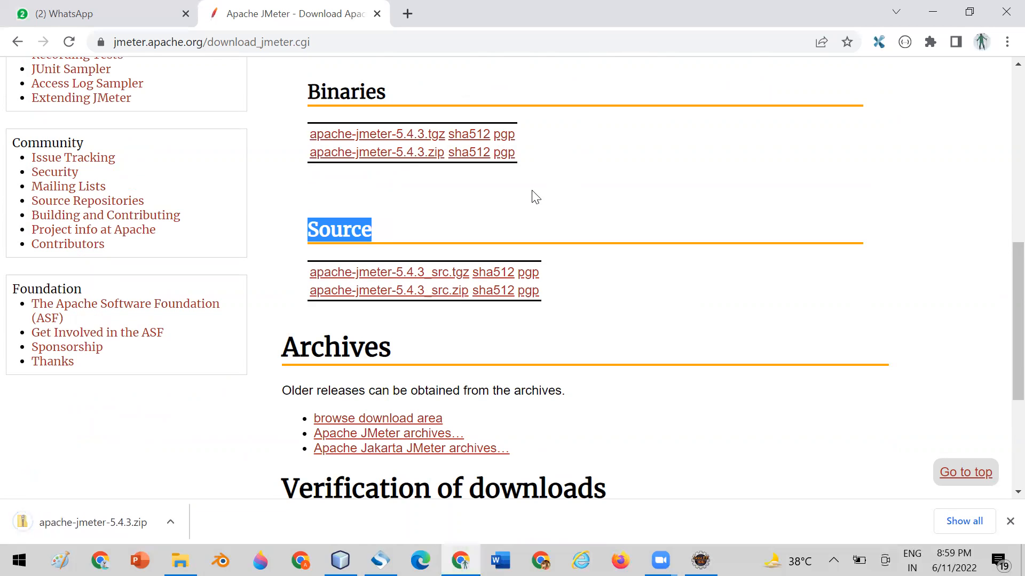
pyautogui.scroll(-1, 539, 186)
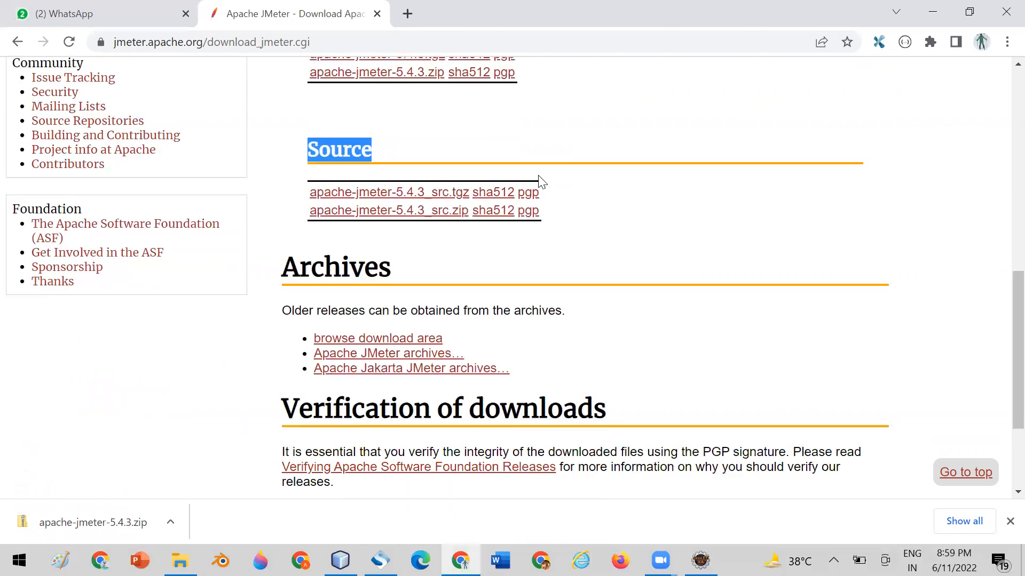
pyautogui.scroll(1, 540, 181)
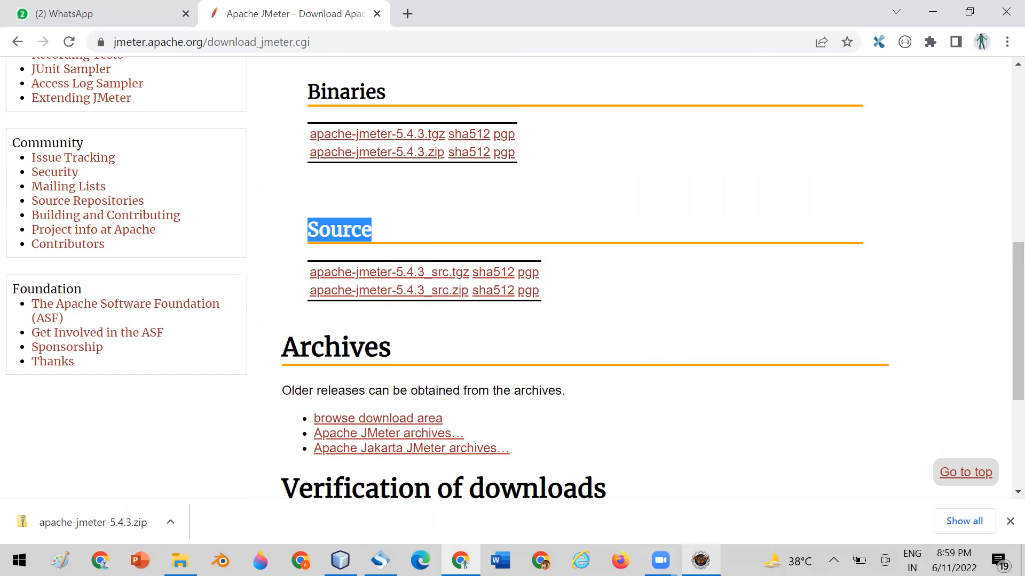
# Switch to Eclipse and inspect the src/test/java packages of the 18thCompleteAutomationAPIBatch project, including BaseTest.java in com.org.base.
pyautogui.click(700, 560)
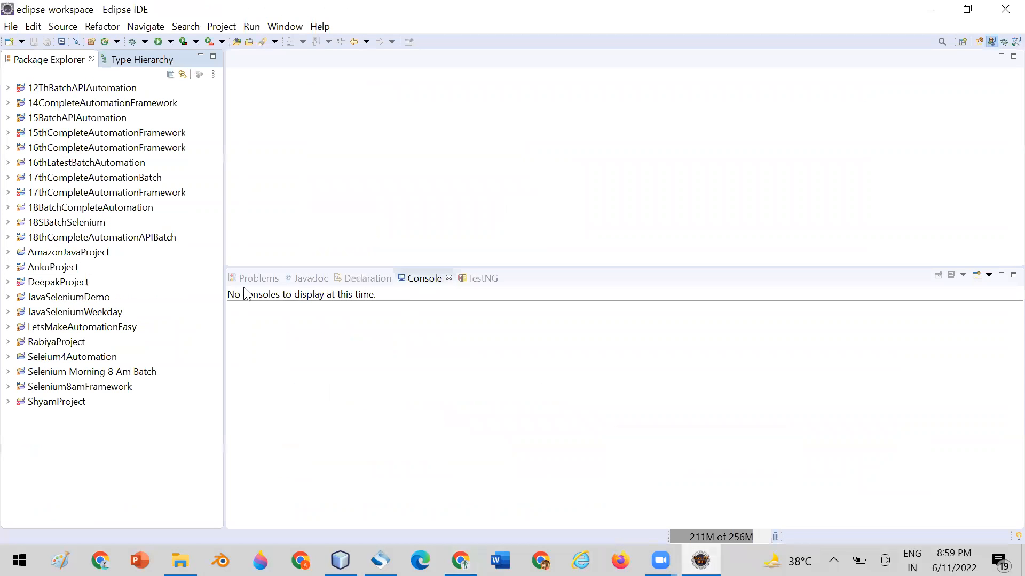
pyautogui.click(8, 238)
pyautogui.click(21, 267)
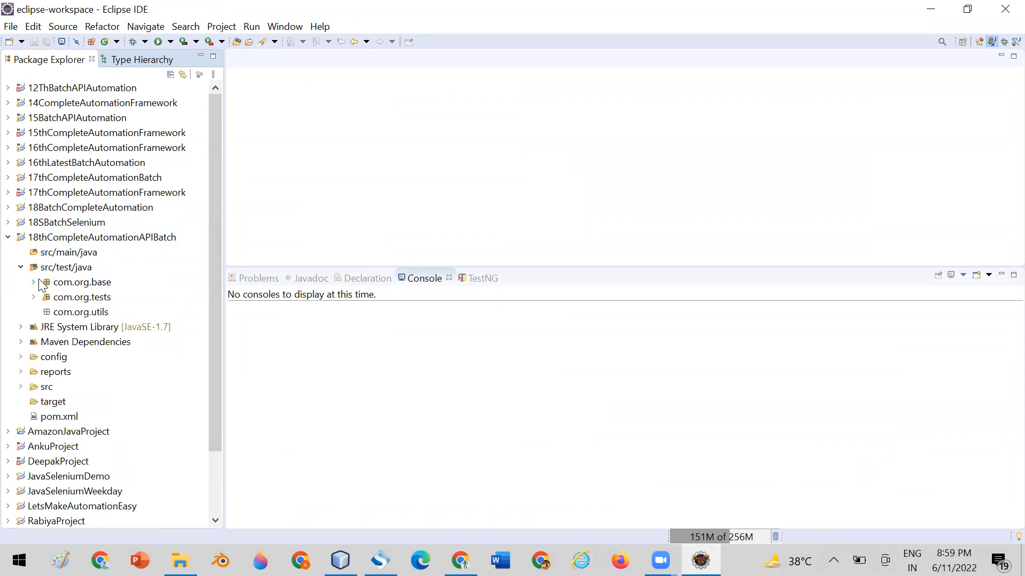
pyautogui.click(34, 282)
pyautogui.click(78, 299)
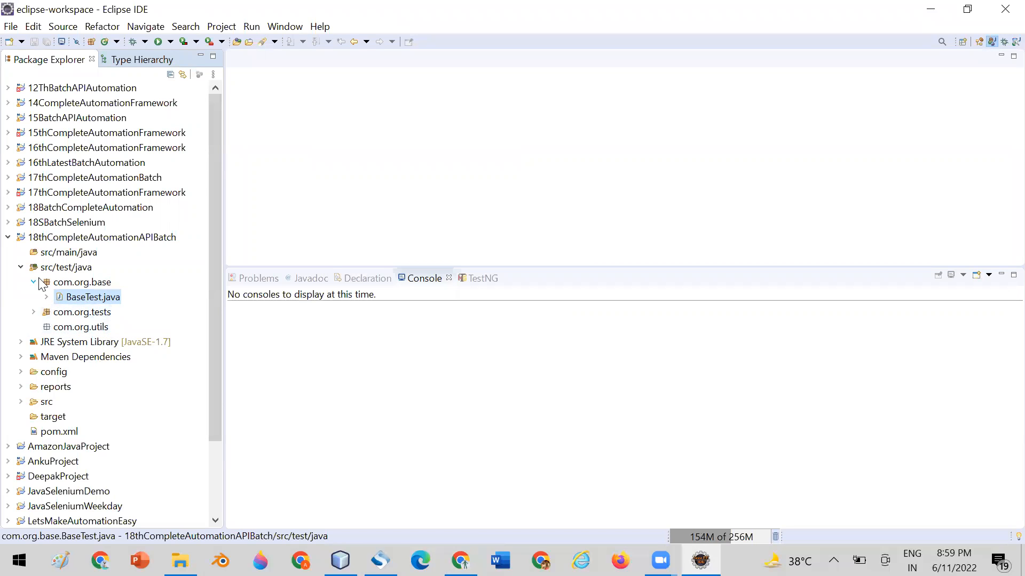
pyautogui.click(21, 268)
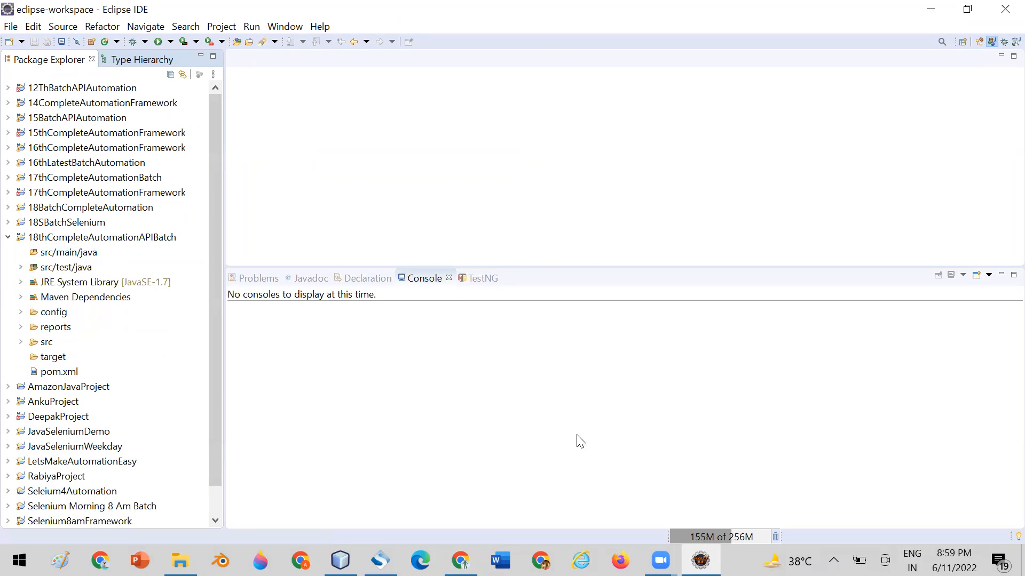
# Return to Chrome, show the downloaded apache-jmeter-5.4.3.zip in its folder, and extract it to the suggested apache-jmeter-5.4.3 folder in Downloads.
pyautogui.click(460, 561)
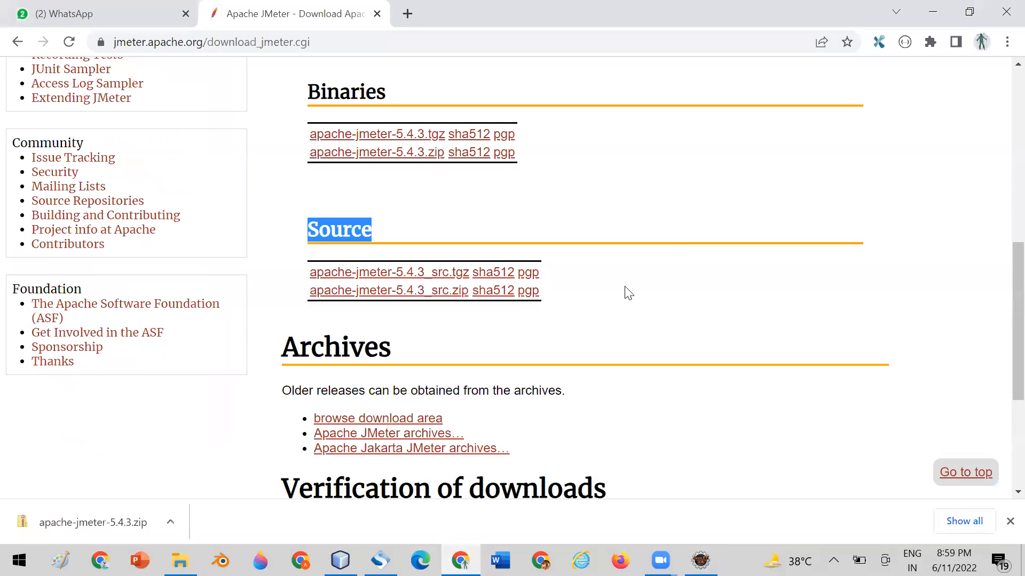
pyautogui.click(170, 523)
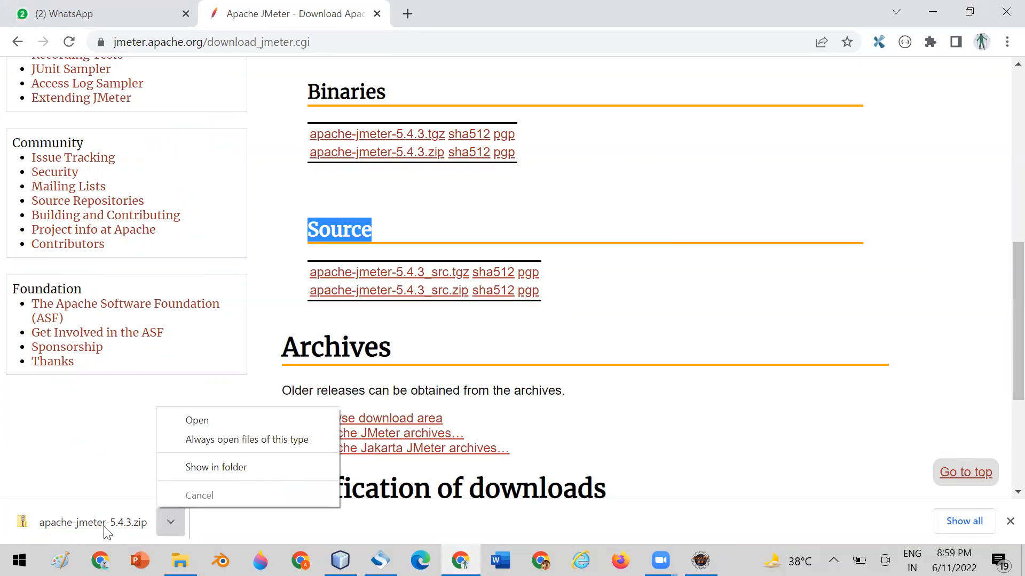
pyautogui.click(208, 468)
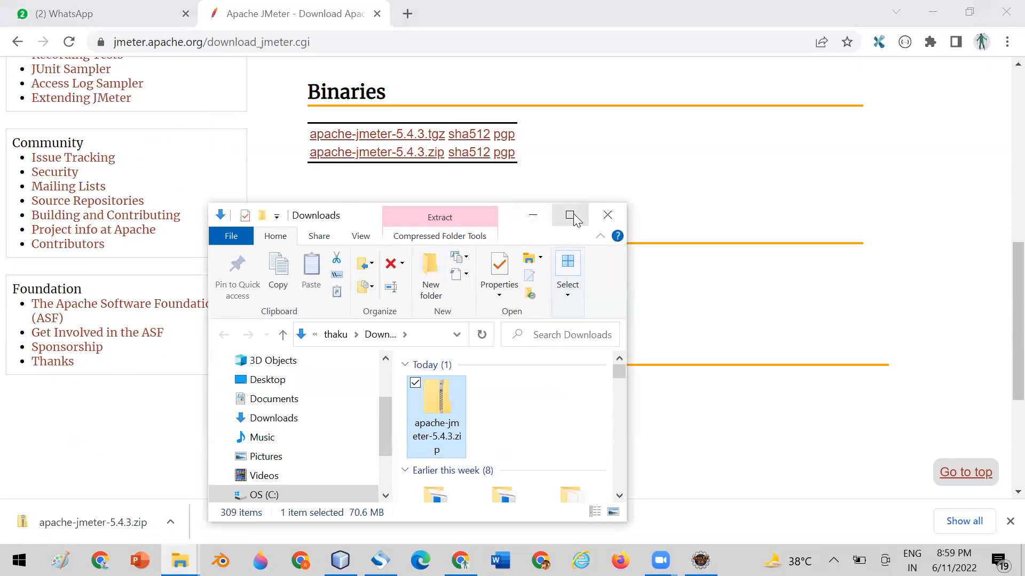
pyautogui.click(580, 216)
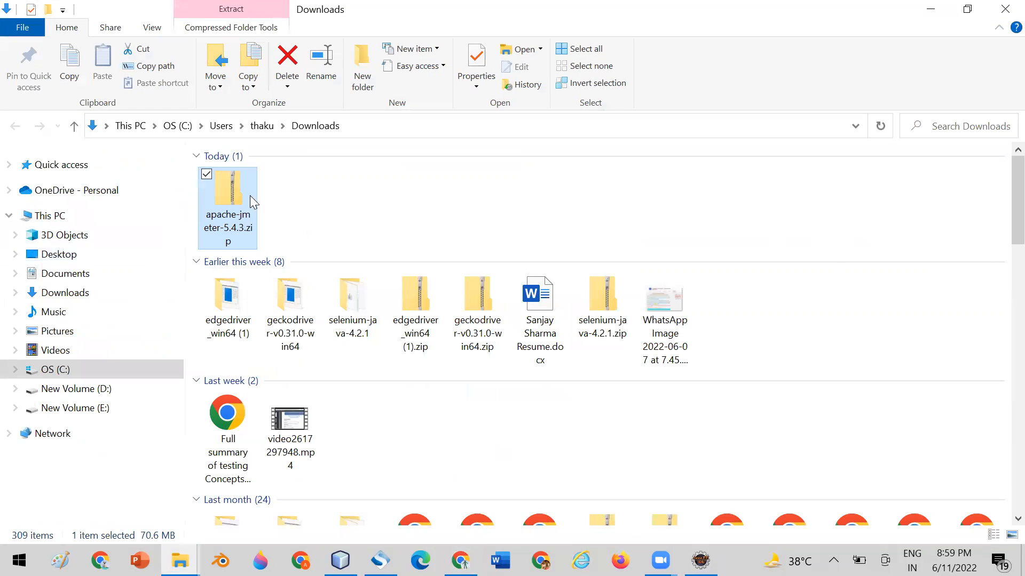
pyautogui.rightClick(235, 188)
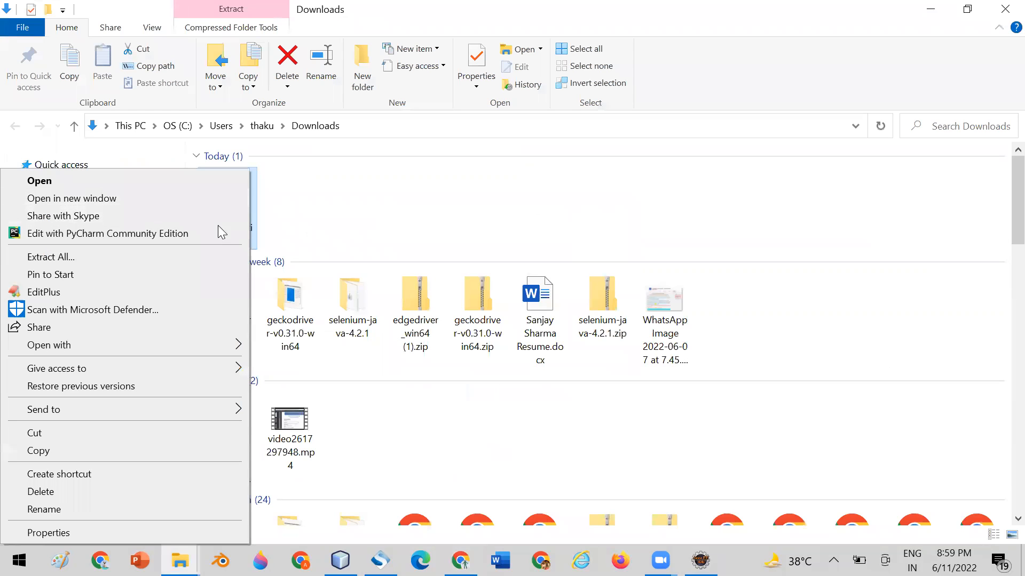
pyautogui.click(208, 259)
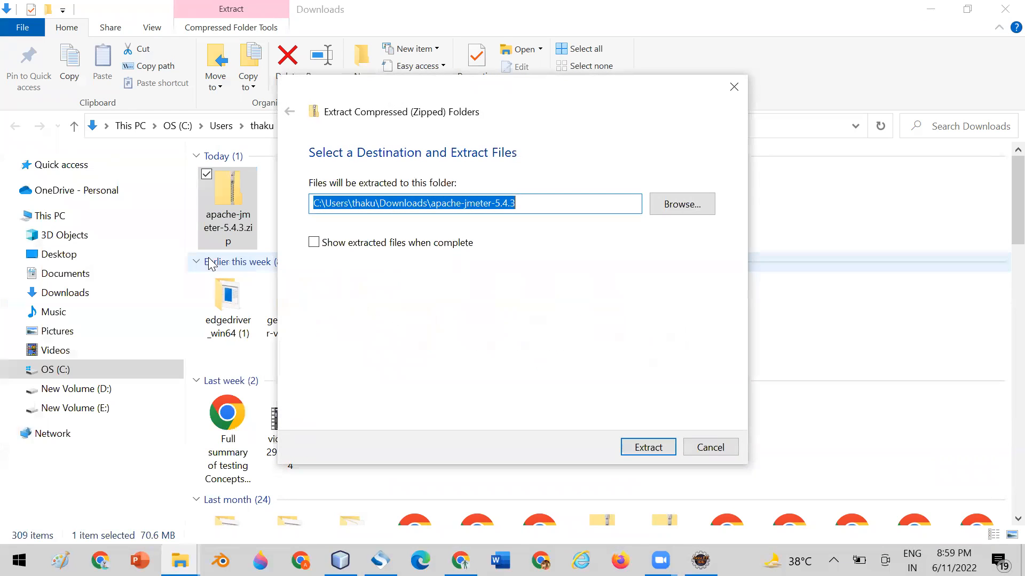
pyautogui.click(638, 444)
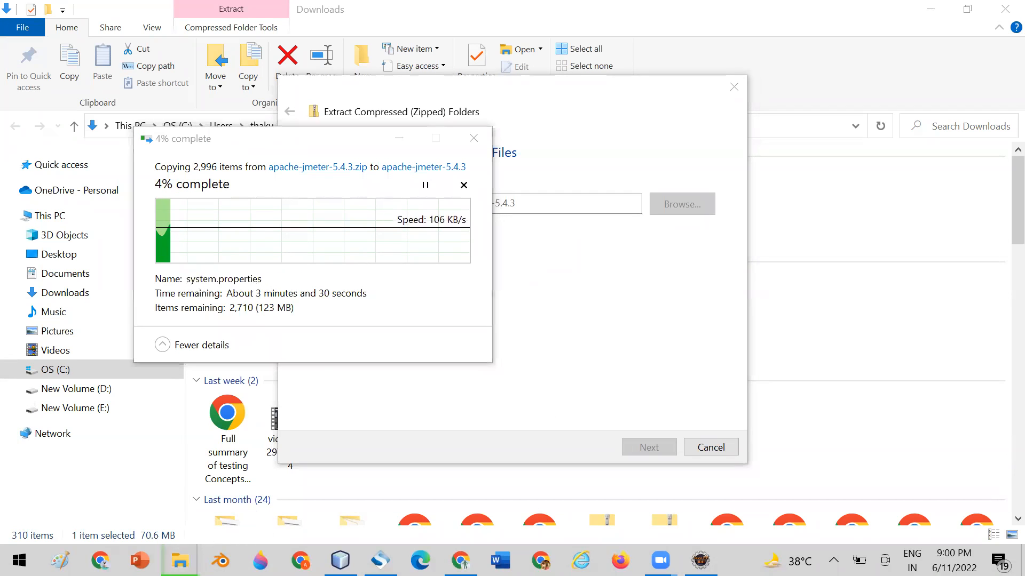
# Open the existing apache-jmeter-5.3 folder inside Softwares on New Volume (E:).
pyautogui.moveTo(179, 560)
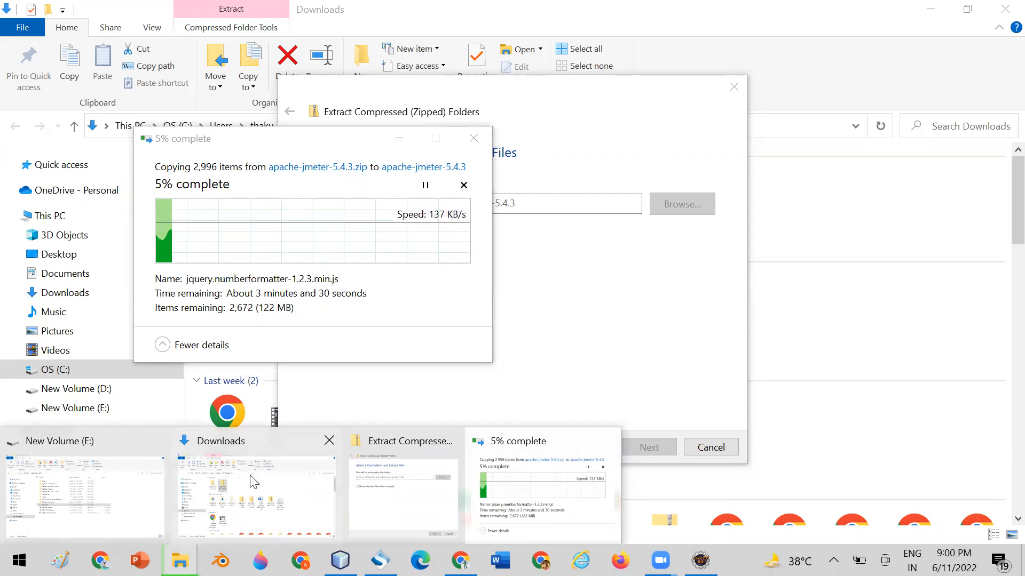
pyautogui.click(130, 507)
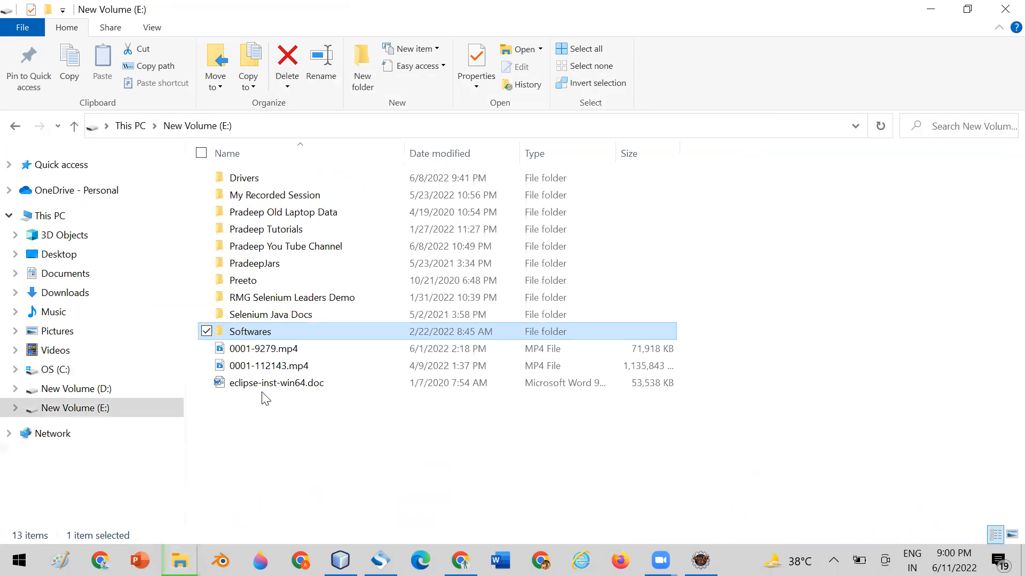
pyautogui.doubleClick(248, 332)
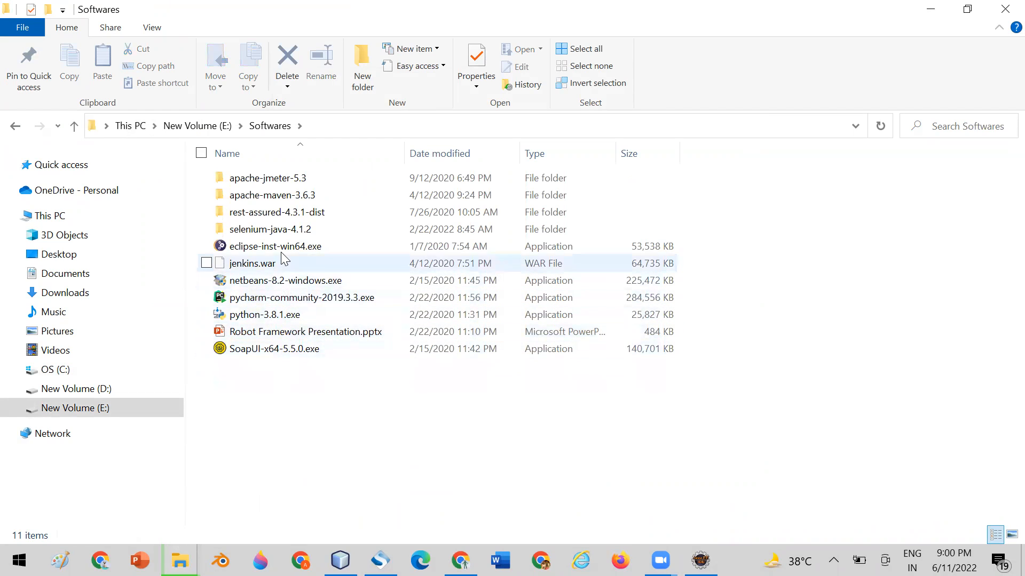
pyautogui.doubleClick(274, 177)
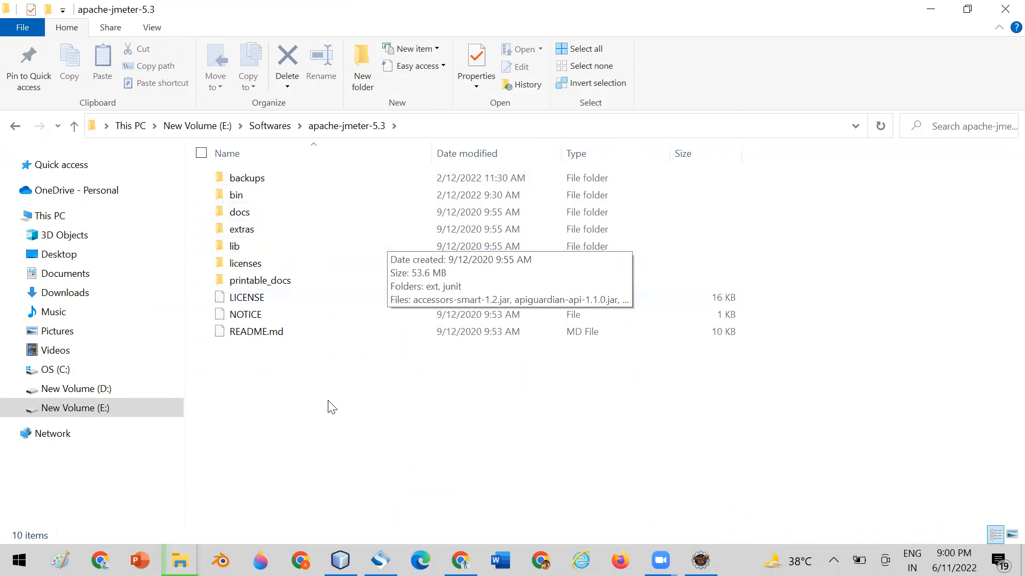
# Check the extraction progress of apache-jmeter-5.4.3.zip and return to the apache-jmeter-5.3 folder.
pyautogui.click(180, 560)
pyautogui.click(526, 520)
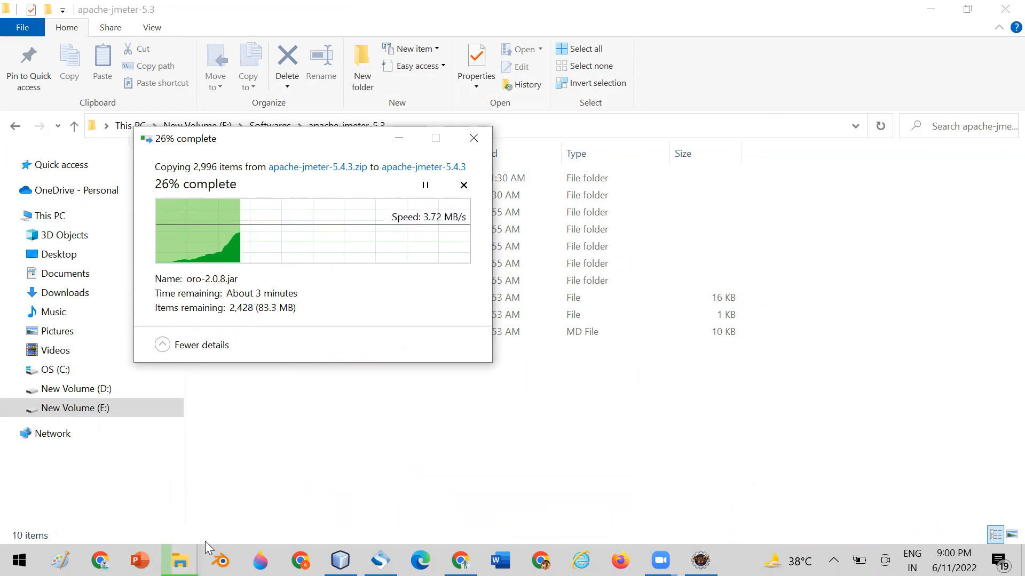
pyautogui.moveTo(180, 560)
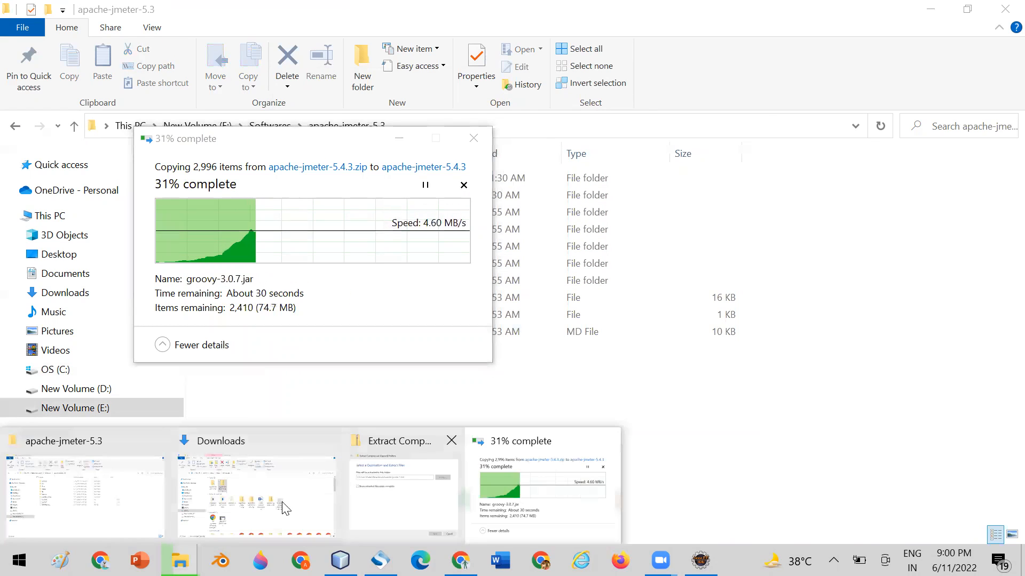
pyautogui.click(169, 443)
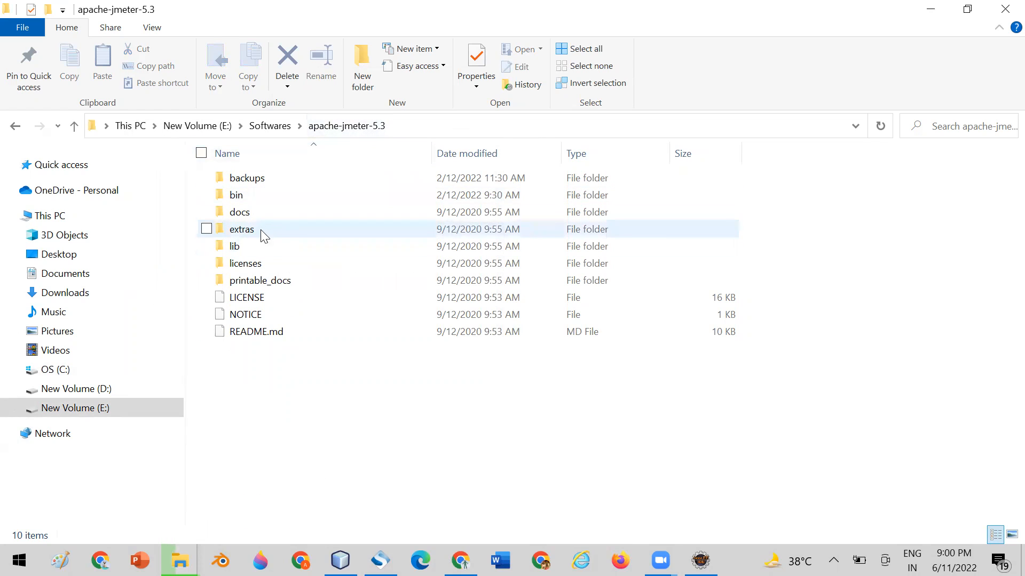
# Open the bin folder of apache-jmeter-5.3 and locate the launch files ApacheJMeter.jar, jmeter.bat and jmeter.sh.
pyautogui.doubleClick(238, 199)
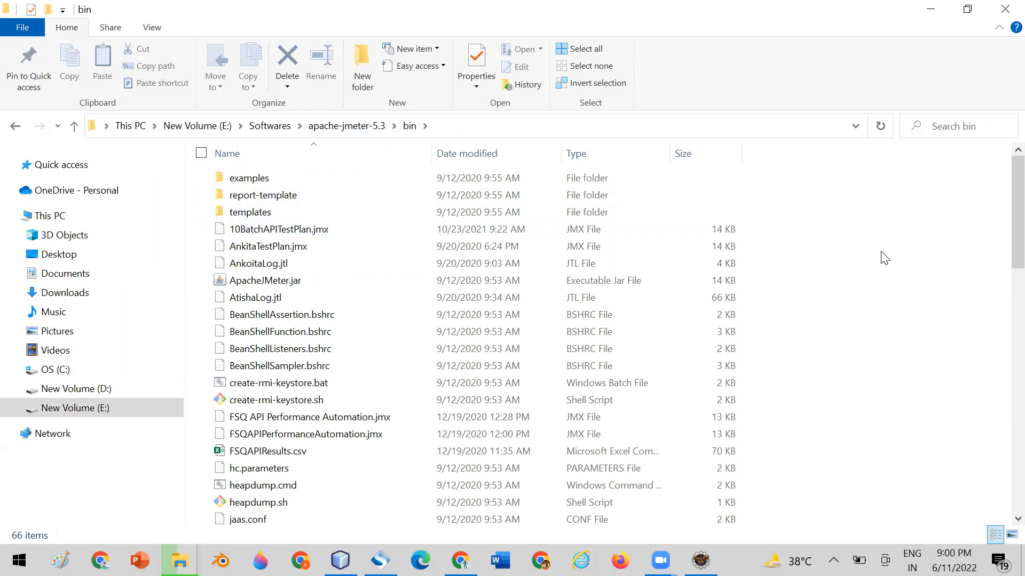
pyautogui.click(248, 287)
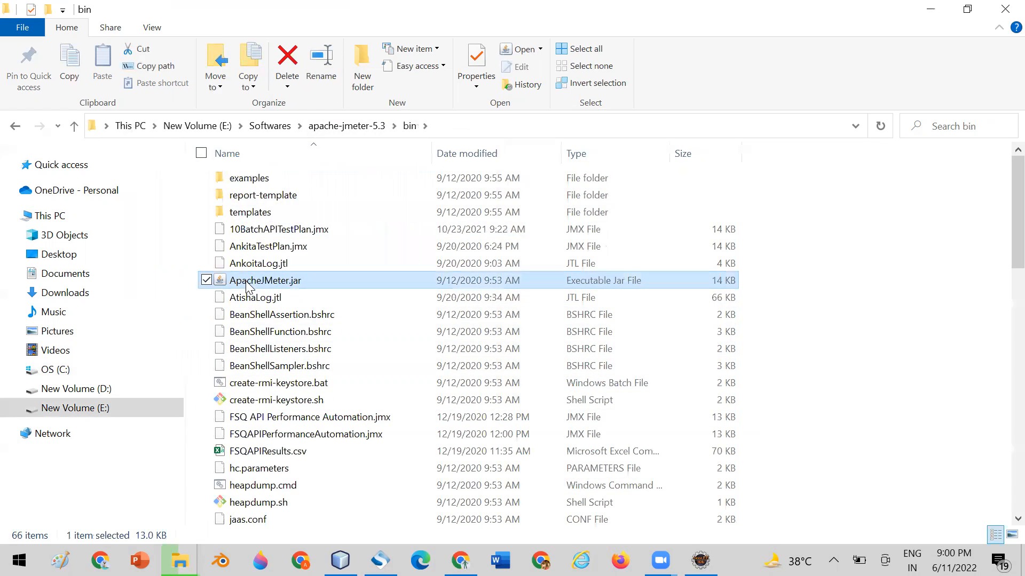
pyautogui.moveTo(1001, 217); pyautogui.dragTo(1000, 280)
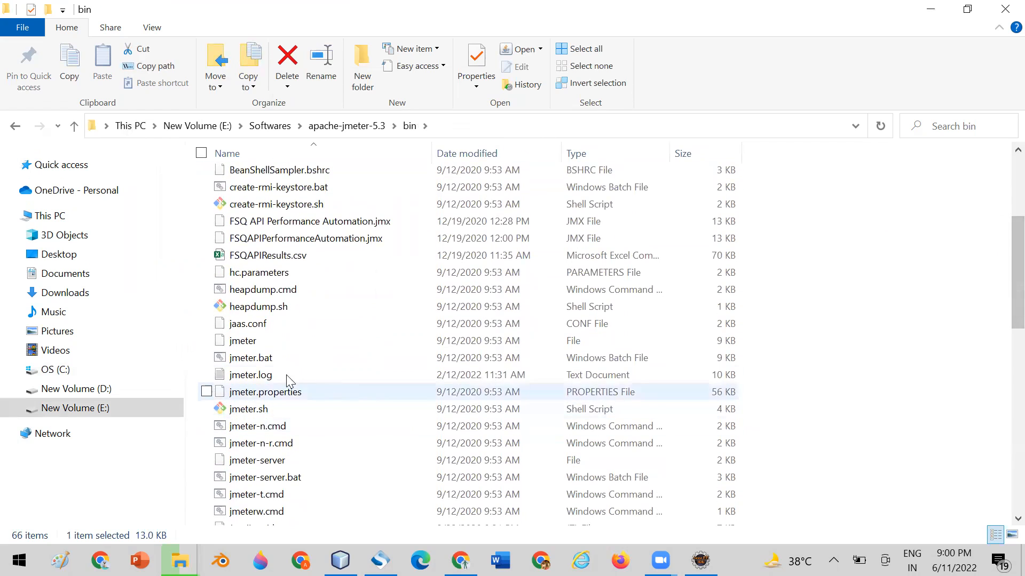
pyautogui.click(262, 364)
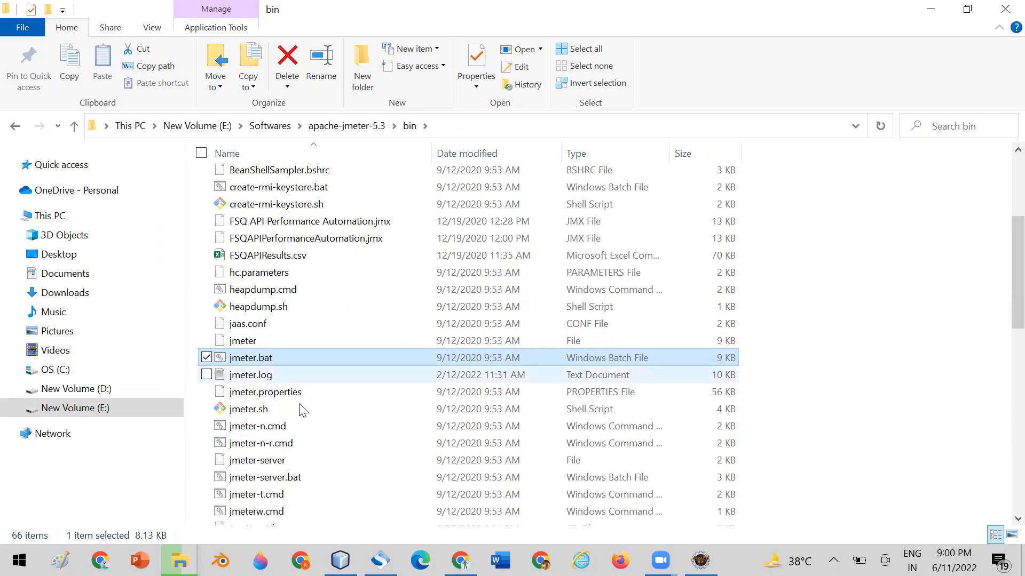
pyautogui.click(243, 412)
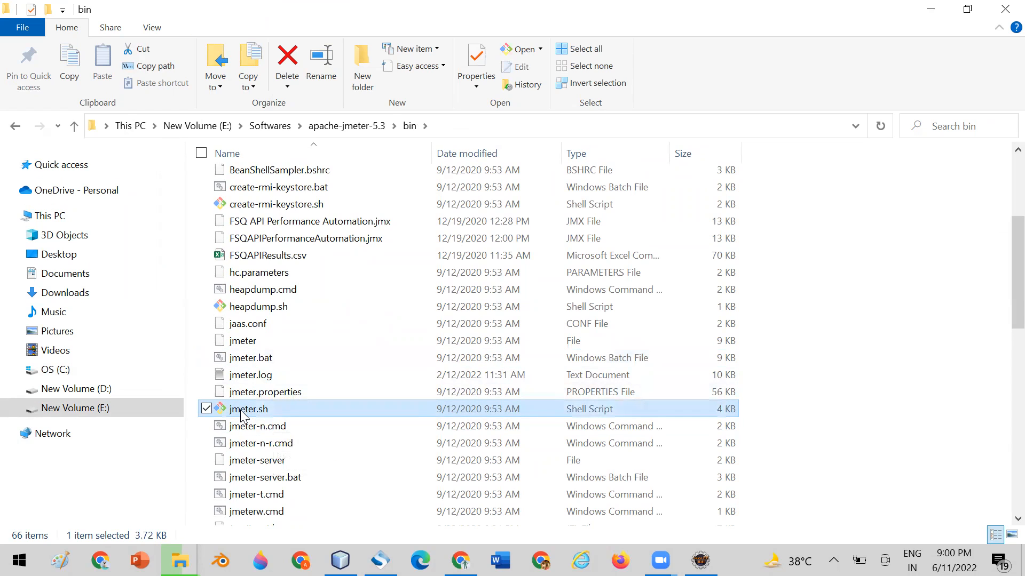
pyautogui.doubleClick(244, 412)
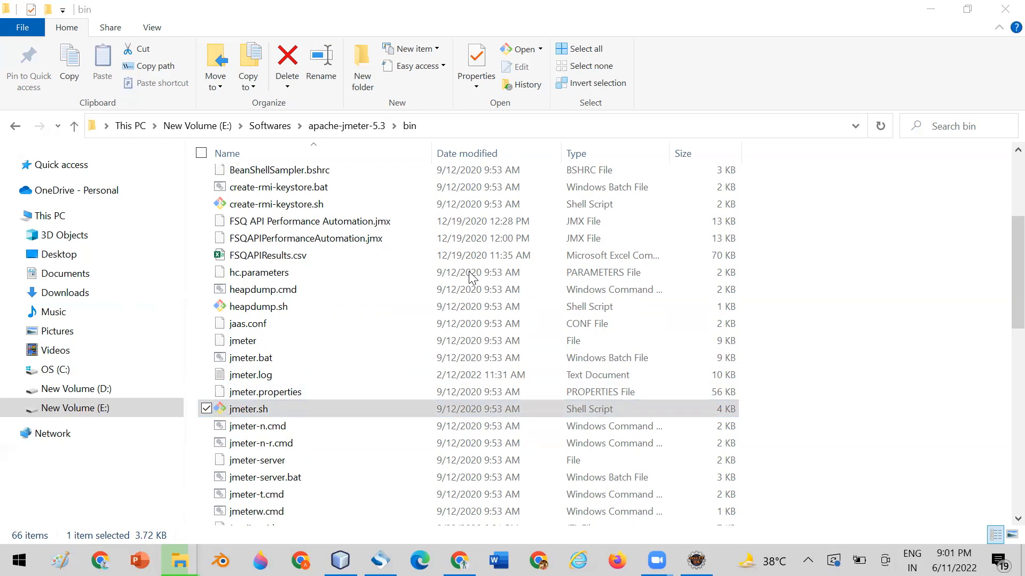
pyautogui.click(240, 364)
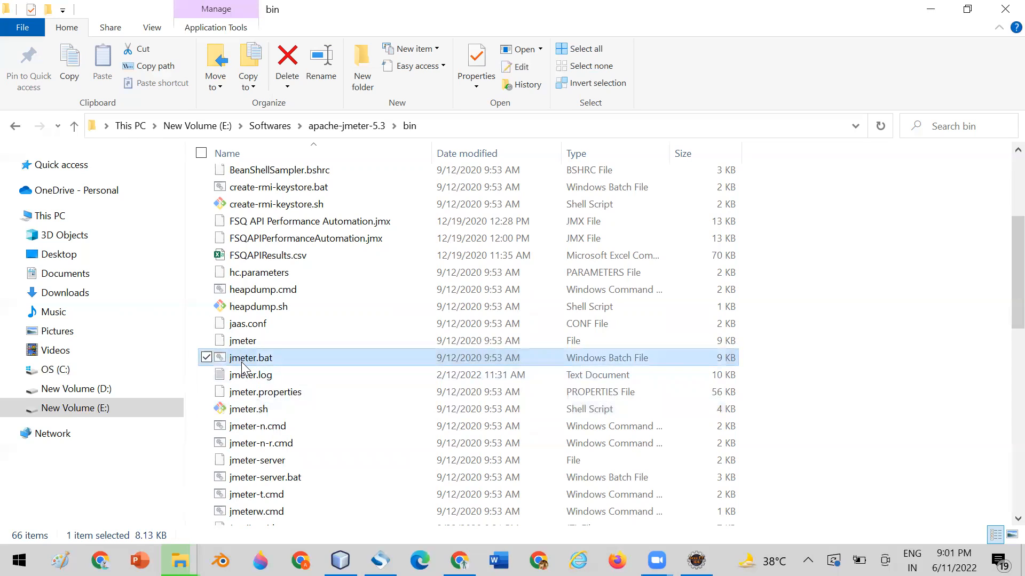
pyautogui.scroll(2, 1002, 314)
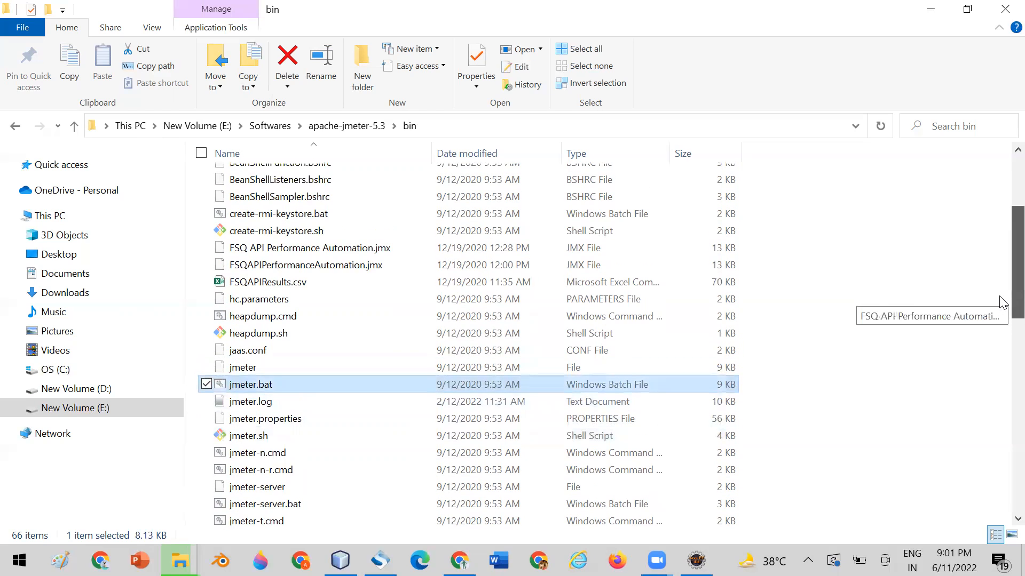
pyautogui.scroll(-3, 1002, 318)
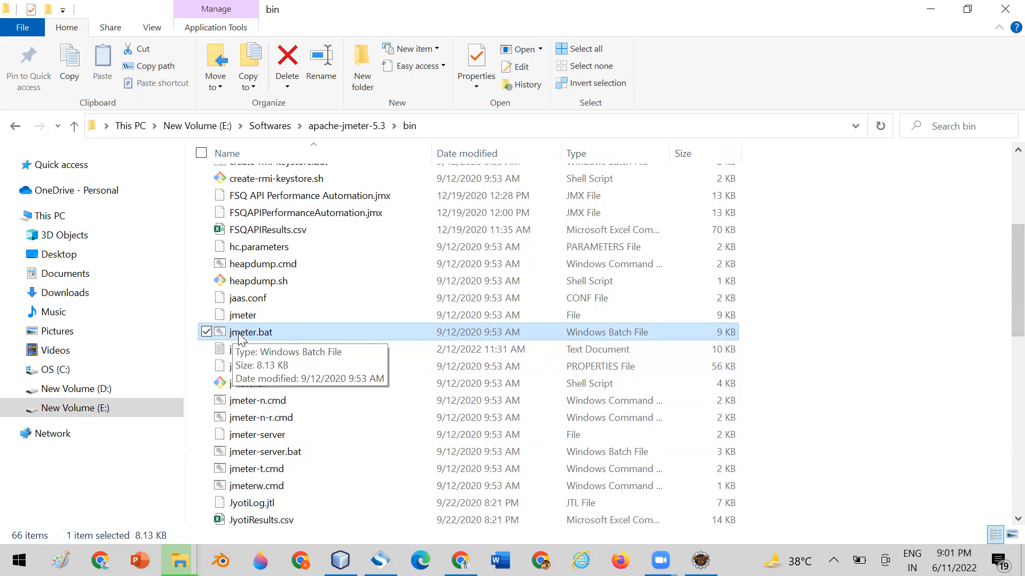
pyautogui.scroll(1, 1002, 282)
pyautogui.scroll(4, 1002, 283)
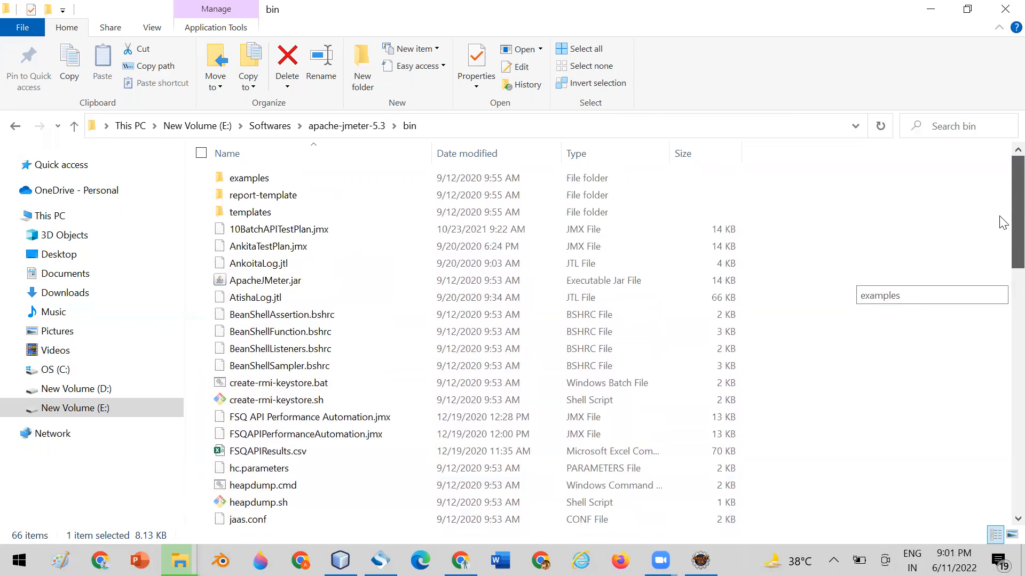
# Launch JMeter 5.3 by running ApacheJMeter.jar from the bin folder, and close its window.
pyautogui.click(232, 286)
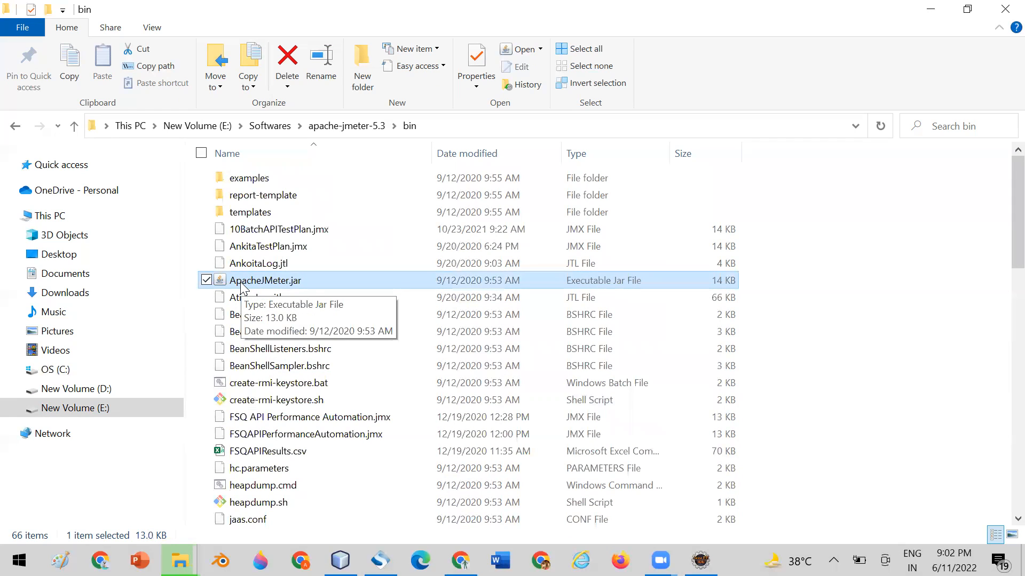
pyautogui.doubleClick(242, 287)
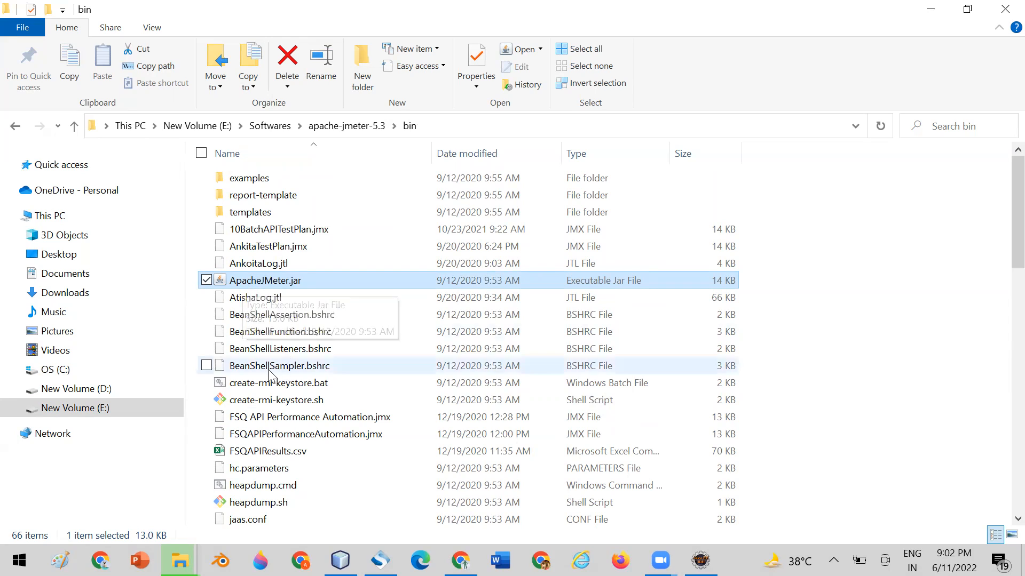
pyautogui.scroll(-2, 1002, 215)
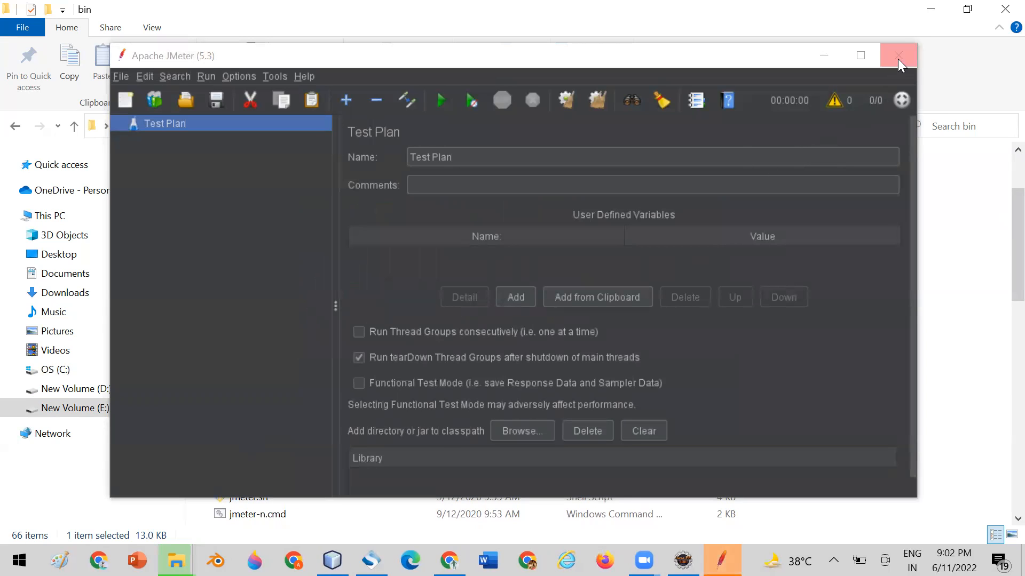
pyautogui.moveTo(386, 65); pyautogui.dragTo(409, 47)
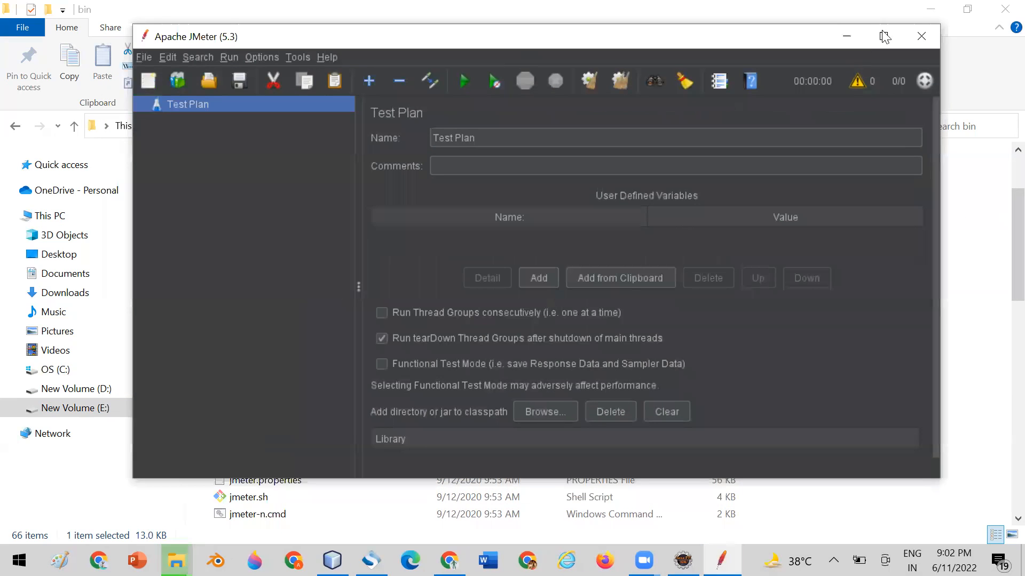
pyautogui.click(918, 37)
# Launch JMeter 5.3 with jmeter.bat and bring the accompanying command window in front of the JMeter window.
pyautogui.doubleClick(327, 445)
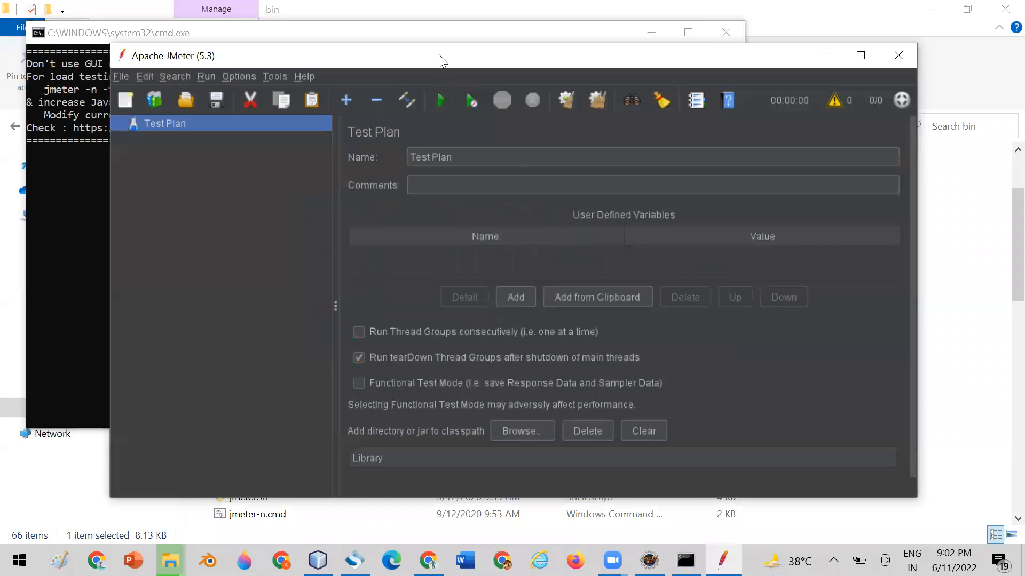
pyautogui.moveTo(443, 60); pyautogui.dragTo(470, 84)
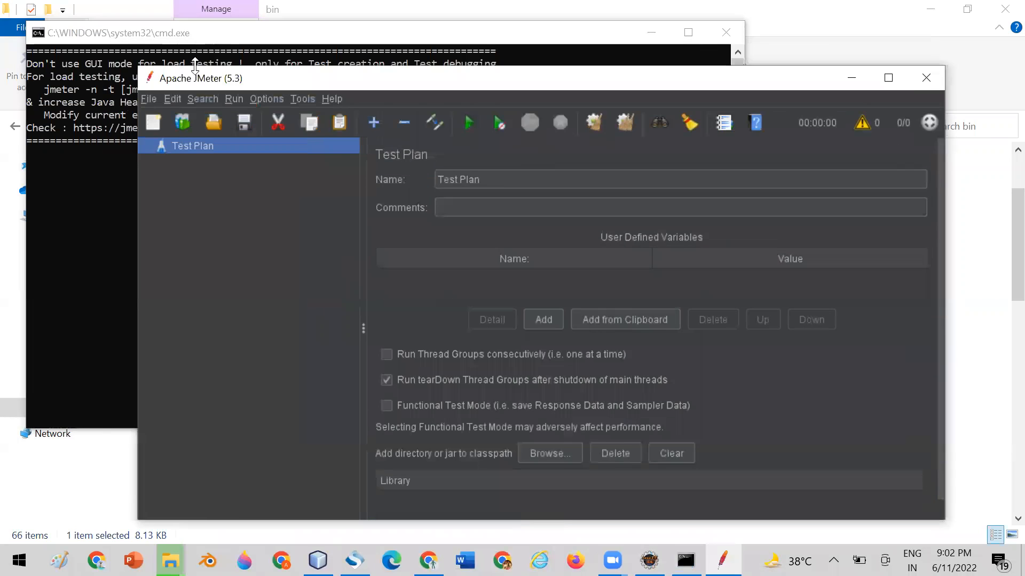
pyautogui.click(223, 40)
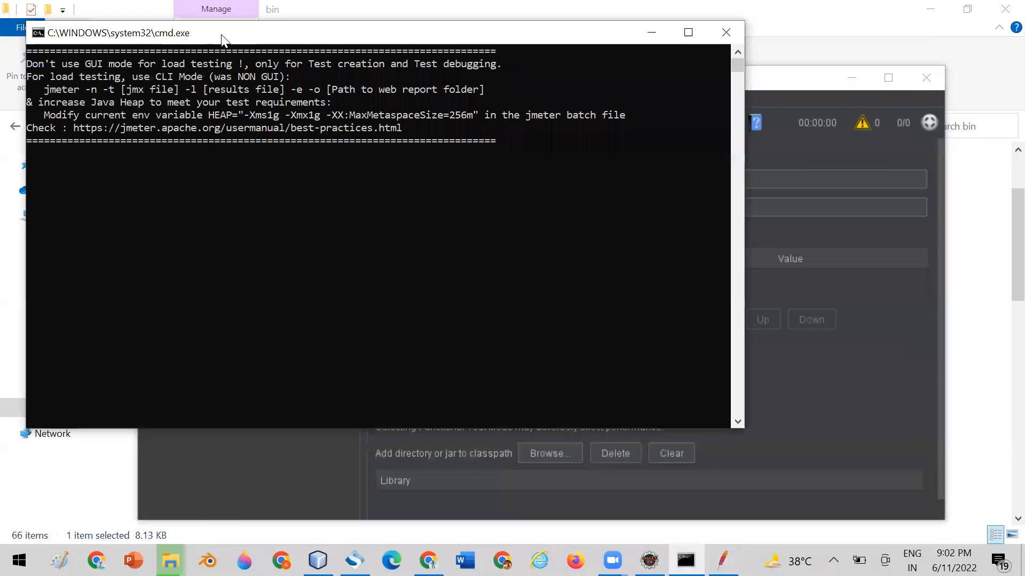
# Close the command window of the running JMeter and relaunch JMeter 5.3 by running ApacheJMeter.jar from the bin folder.
pyautogui.click(753, 79)
pyautogui.click(726, 33)
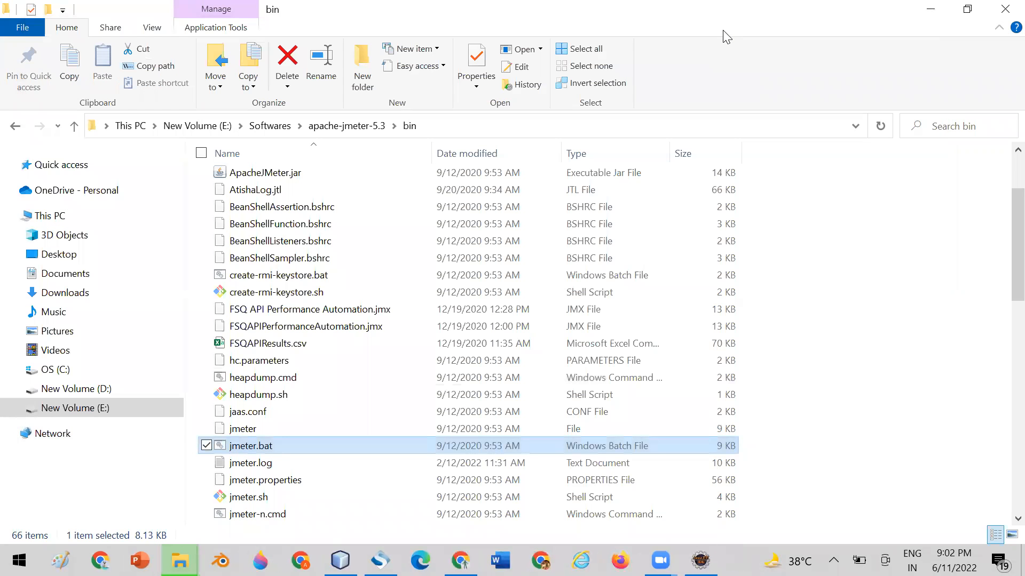
pyautogui.scroll(2, 1001, 261)
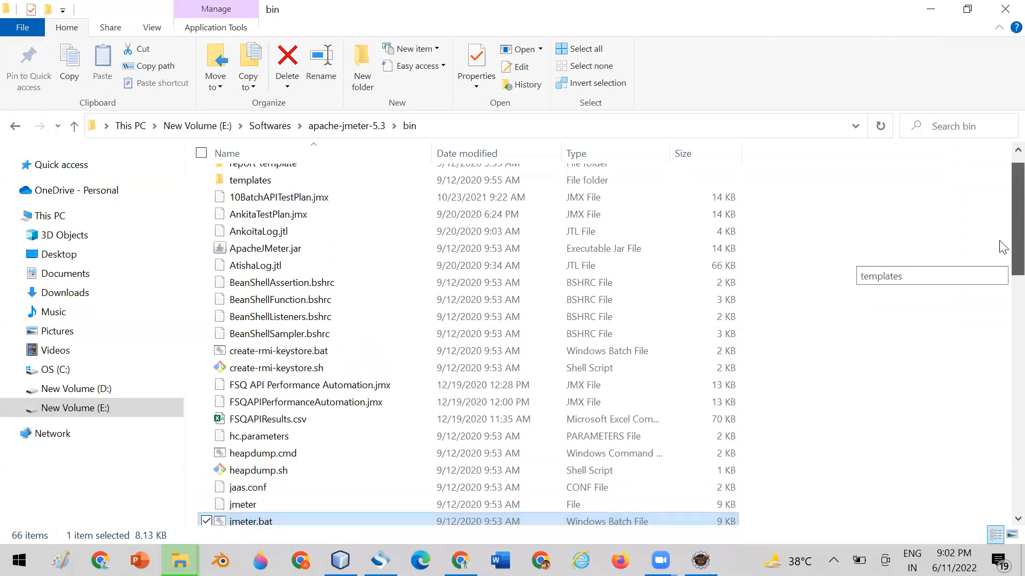
pyautogui.doubleClick(248, 257)
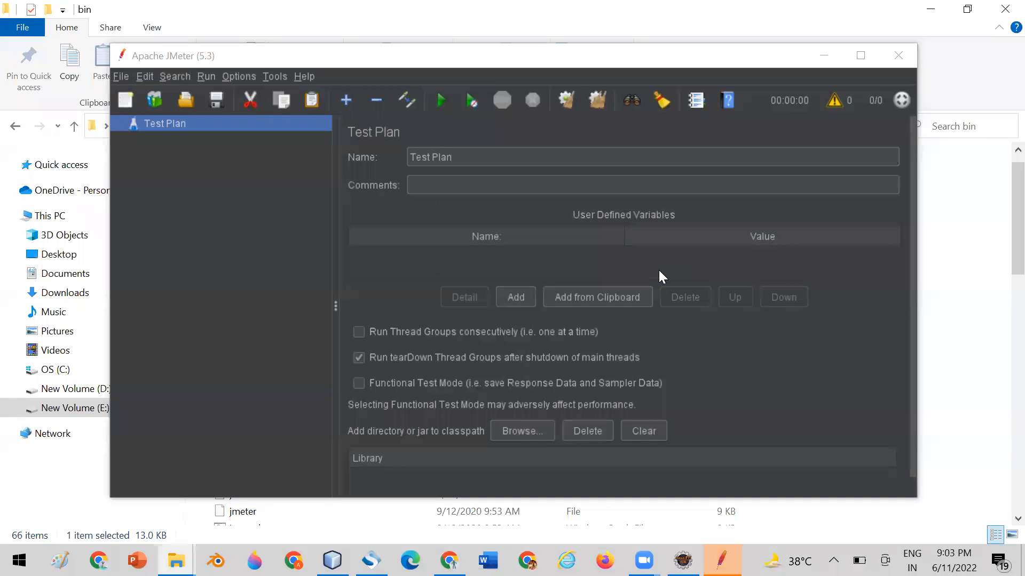
pyautogui.click(647, 52)
pyautogui.moveTo(649, 58); pyautogui.dragTo(600, 65)
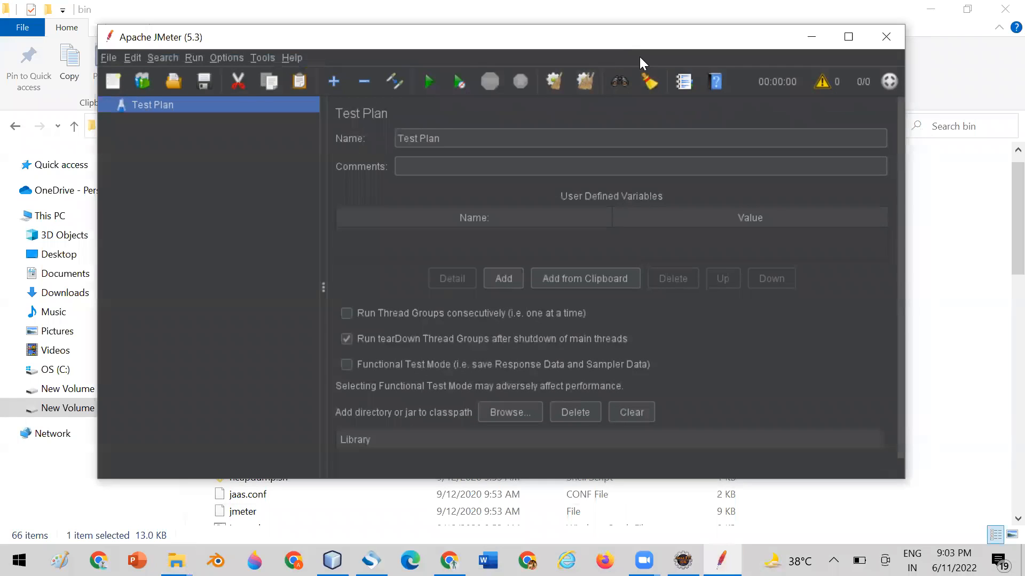
pyautogui.moveTo(346, 38); pyautogui.dragTo(324, 42)
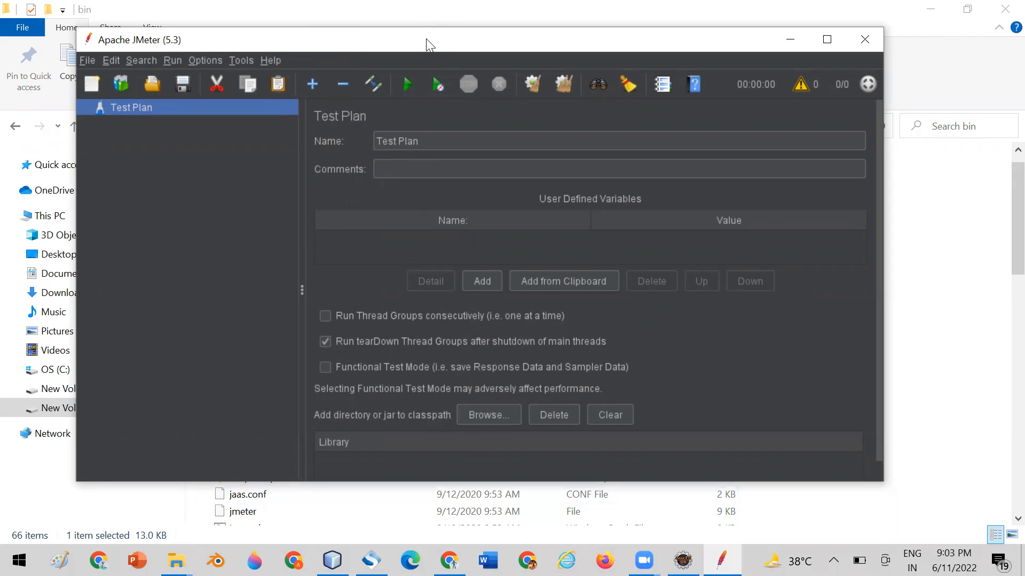
pyautogui.moveTo(426, 38); pyautogui.dragTo(442, 37)
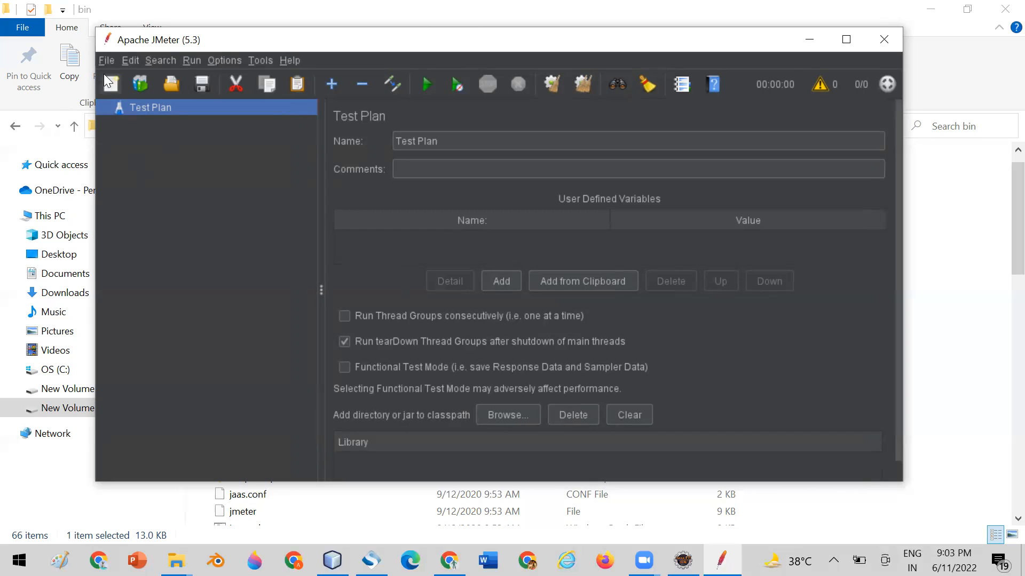
# Create a new test plan and name it StudentTestPlan.
pyautogui.click(107, 60)
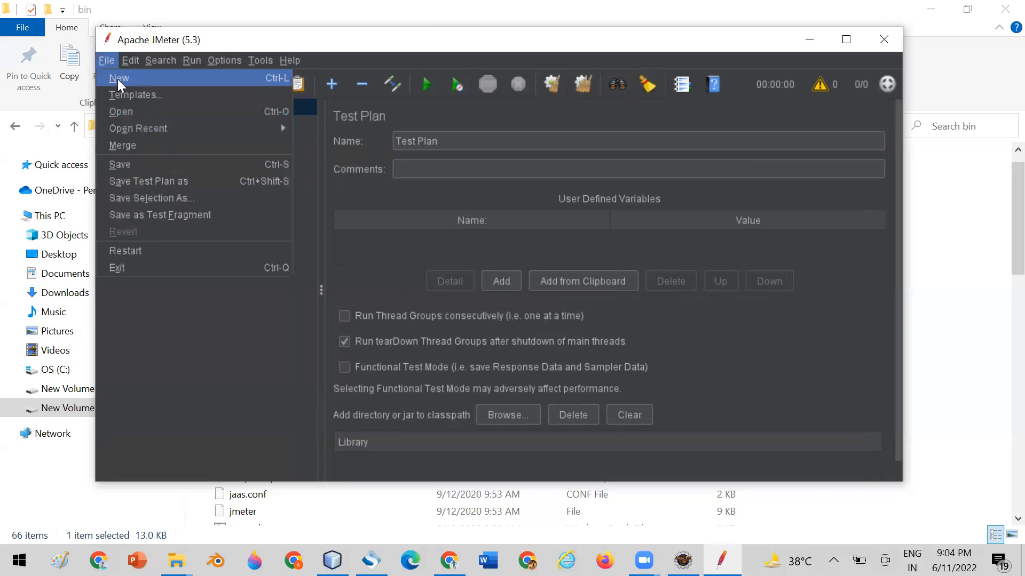
pyautogui.click(118, 79)
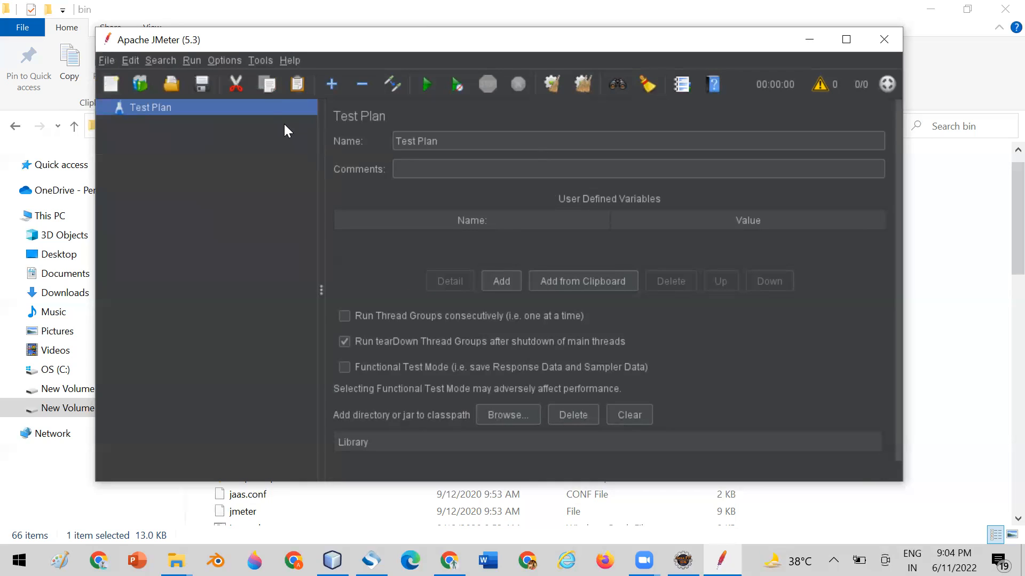
pyautogui.moveTo(459, 138); pyautogui.dragTo(390, 138)
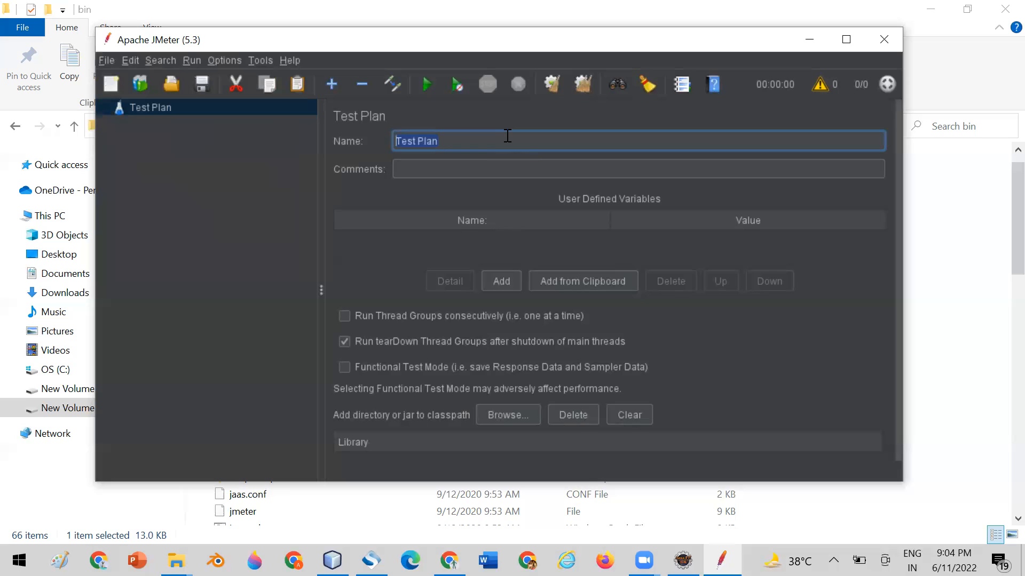
pyautogui.press('Home')
pyautogui.write('Student')
pyautogui.moveTo(457, 139); pyautogui.dragTo(453, 140)
pyautogui.press('BackSpace')
# Save the test plan in the bin folder under the file name Student17thBatchTestPlan.jmx.
pyautogui.click(201, 84)
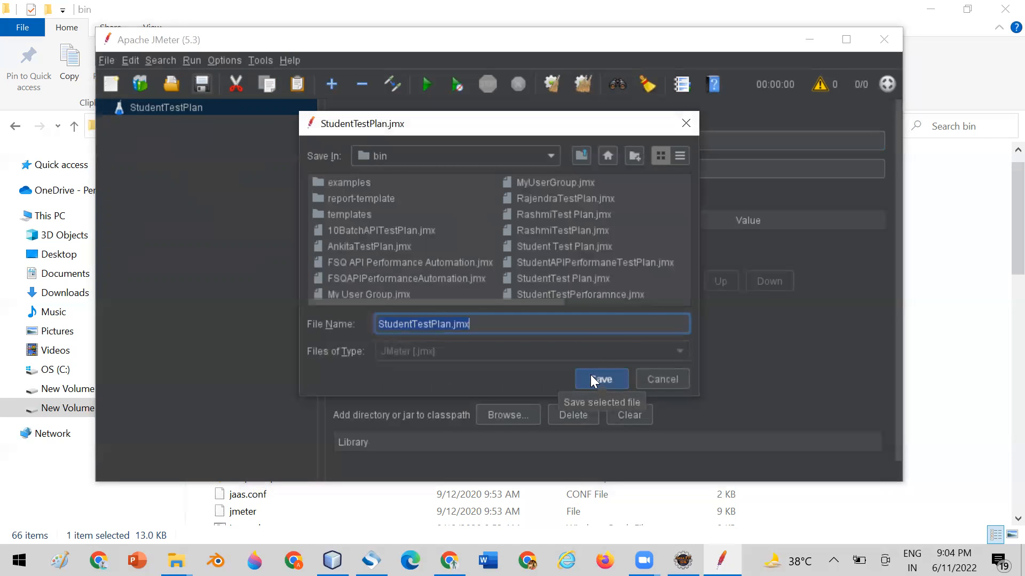
pyautogui.click(413, 323)
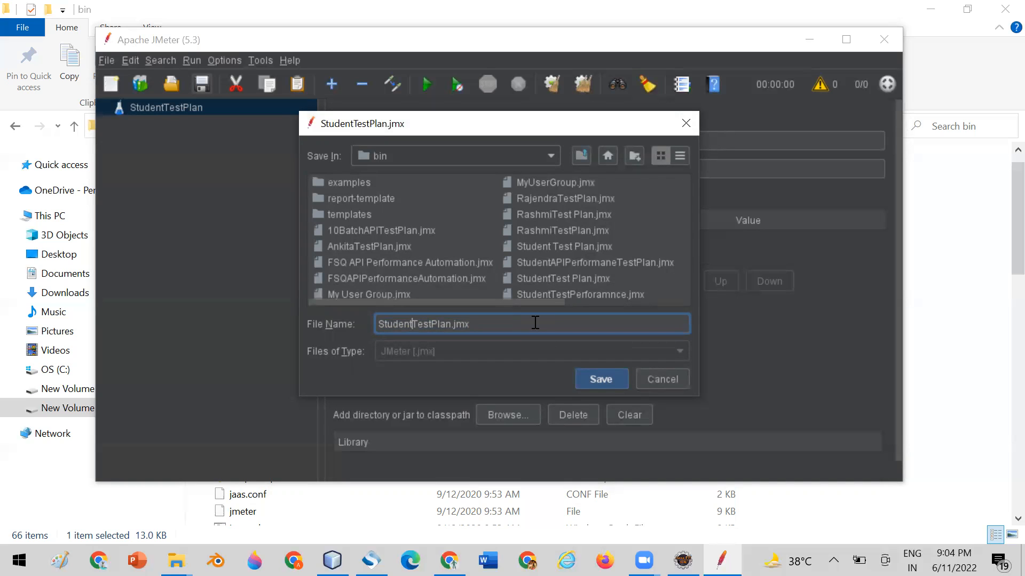
pyautogui.press('Left')
pyautogui.press('Left')
pyautogui.press('Left')
pyautogui.press('Left')
pyautogui.press('Right')
pyautogui.press('Right')
pyautogui.press('Right')
pyautogui.press('Right')
pyautogui.press('Right')
pyautogui.press('Right')
pyautogui.write('17thBatch')
pyautogui.moveTo(497, 323); pyautogui.dragTo(342, 324)
pyautogui.hotkey('ctrl', 'c')
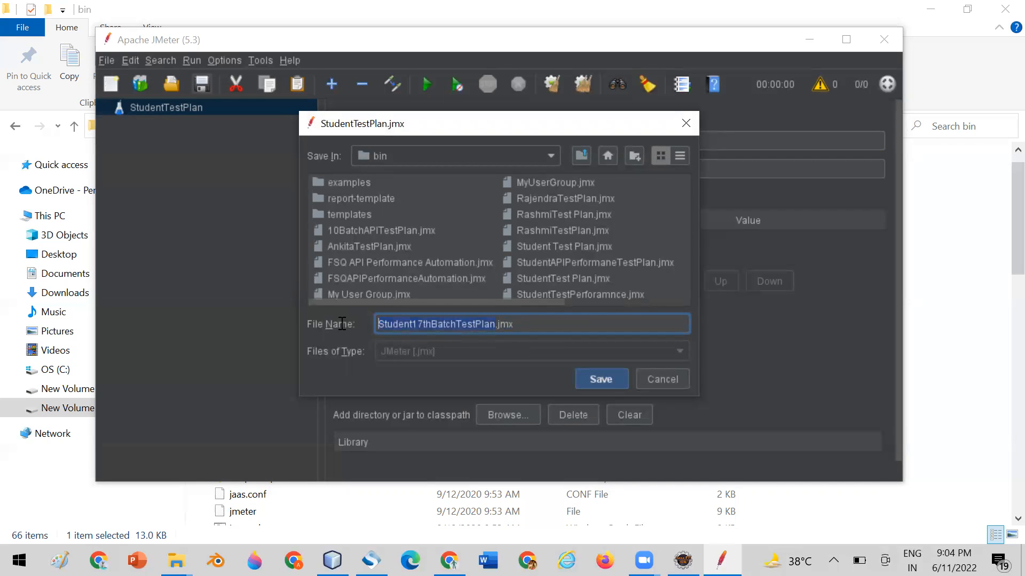
pyautogui.click(599, 380)
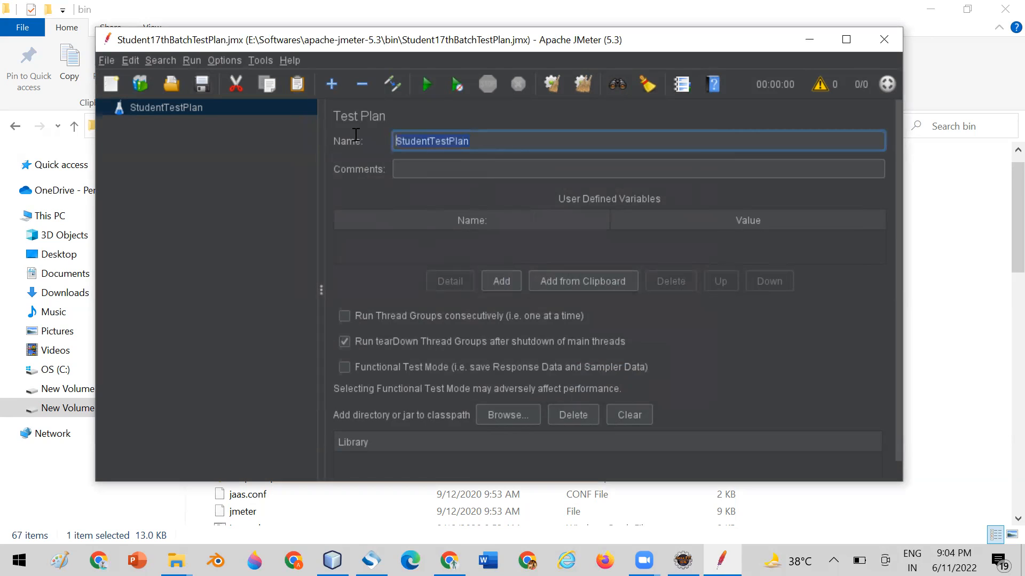
# Rename the test plan to Student17thBatchTestPlan to match its file name, and save it.
pyautogui.hotkey('ctrl', 'v')
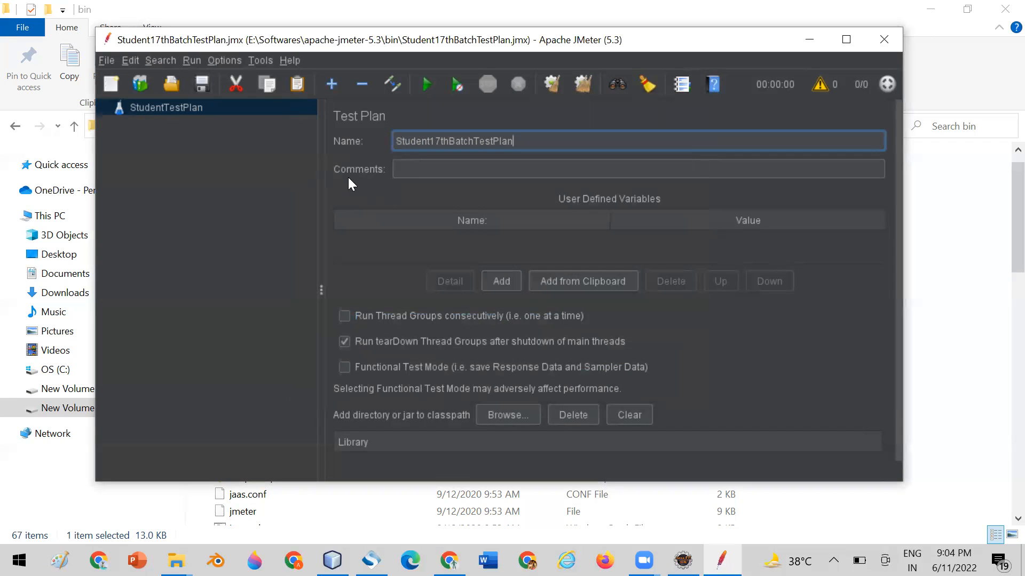
pyautogui.click(199, 86)
pyautogui.click(429, 169)
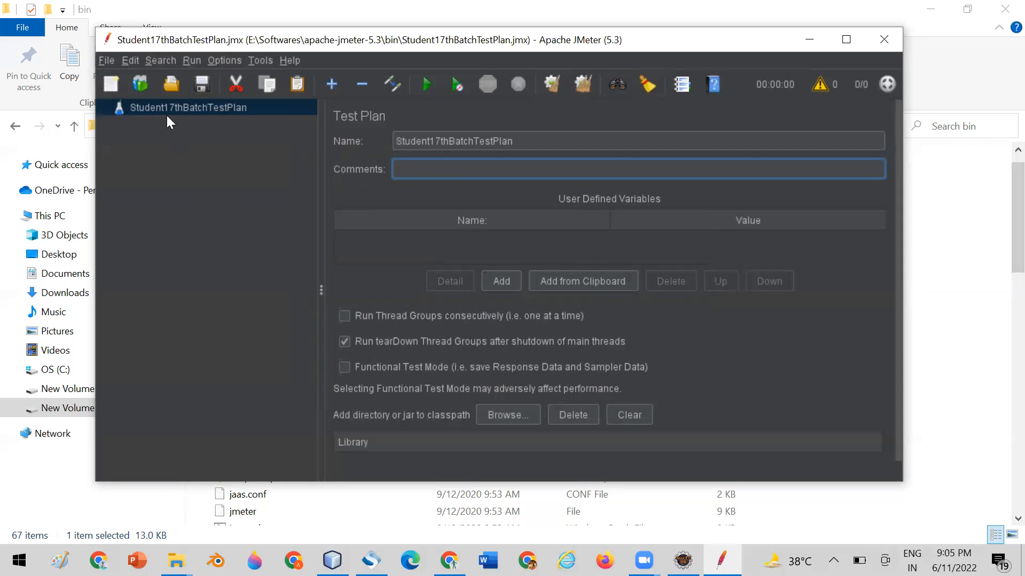
# Add a Thread Group under the Student17thBatchTestPlan test plan.
pyautogui.rightClick(152, 108)
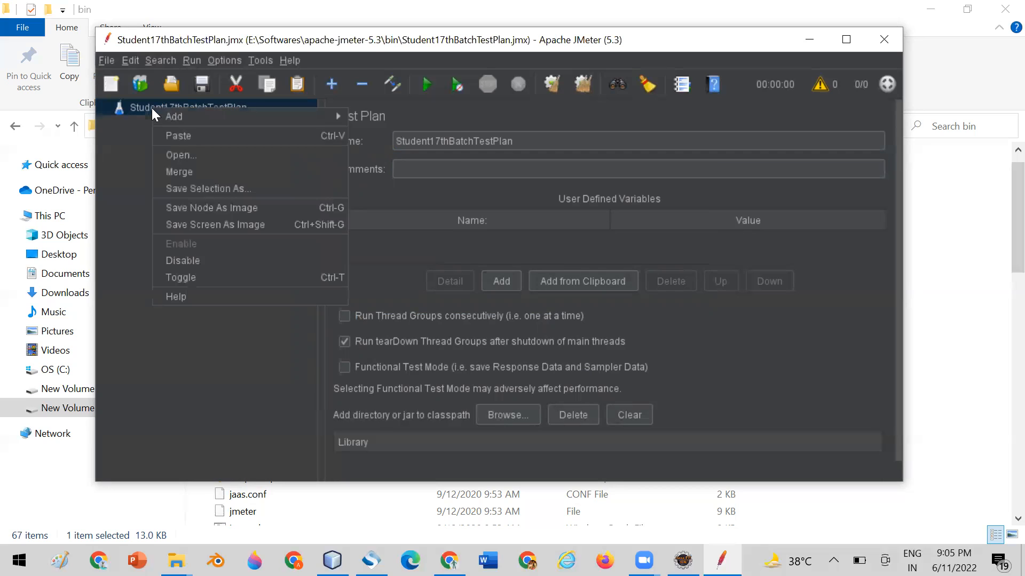
pyautogui.moveTo(182, 116)
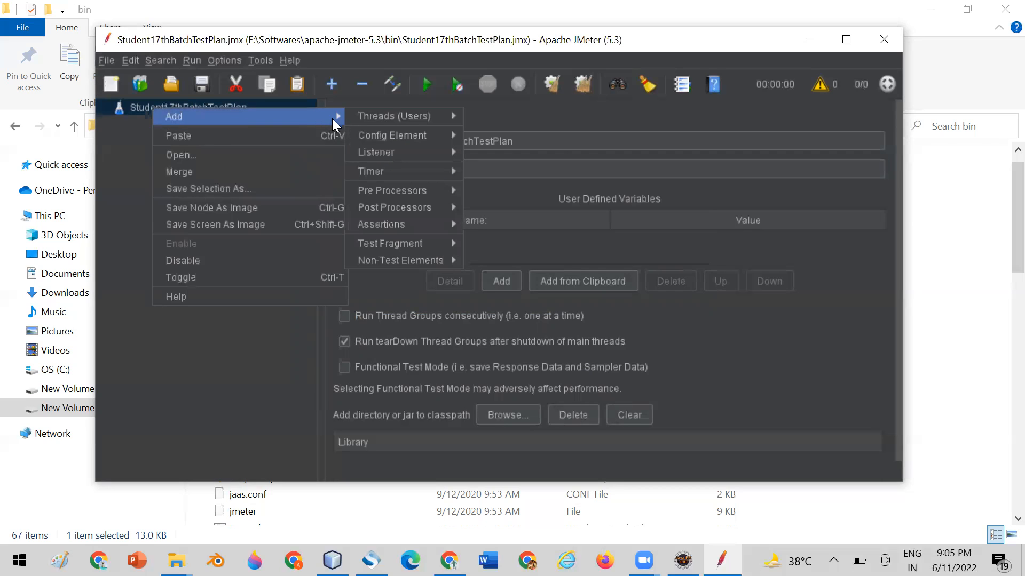
pyautogui.moveTo(355, 121)
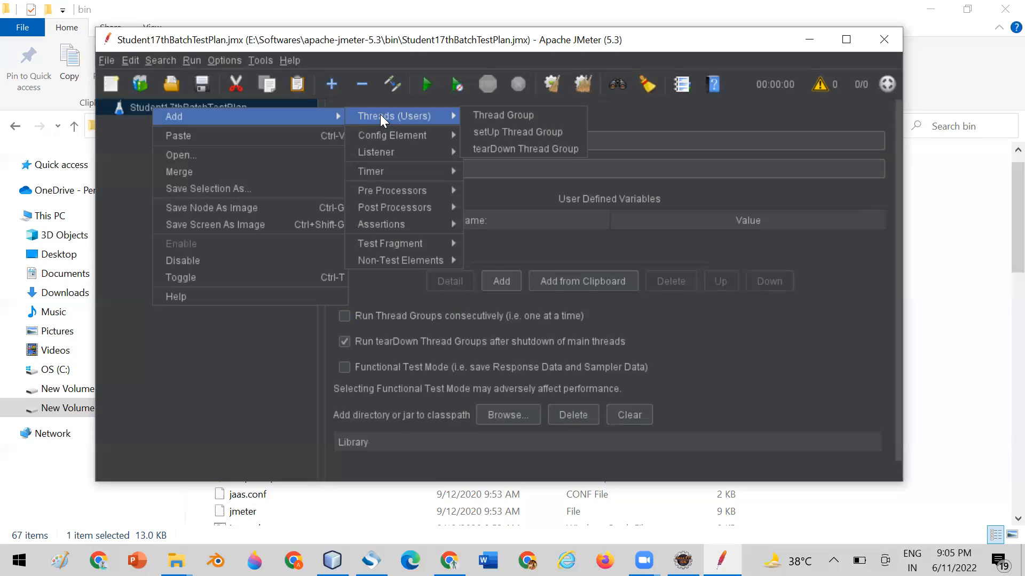
pyautogui.click(491, 116)
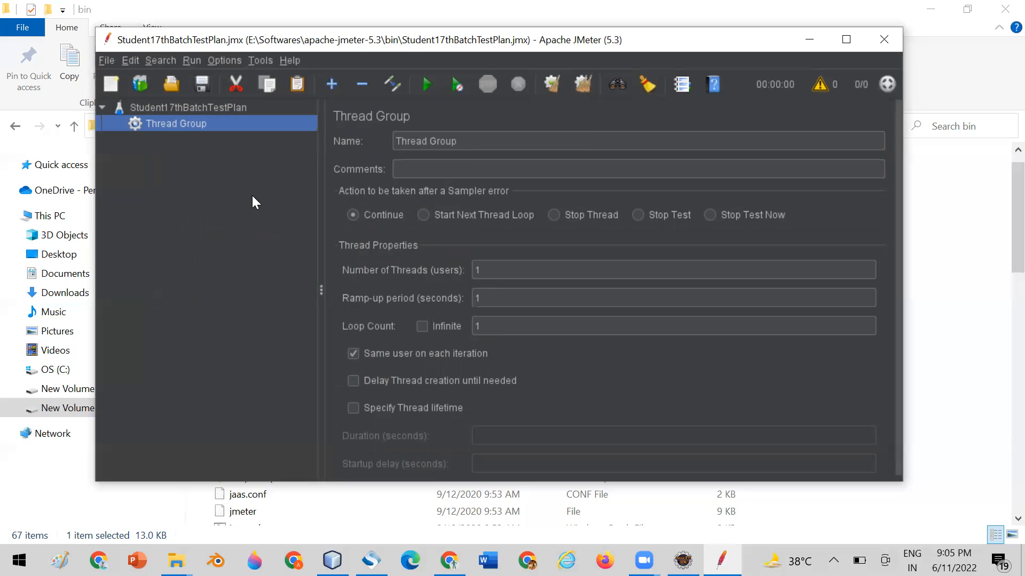
# Rename the new Thread Group to UserGroup.
pyautogui.click(398, 140)
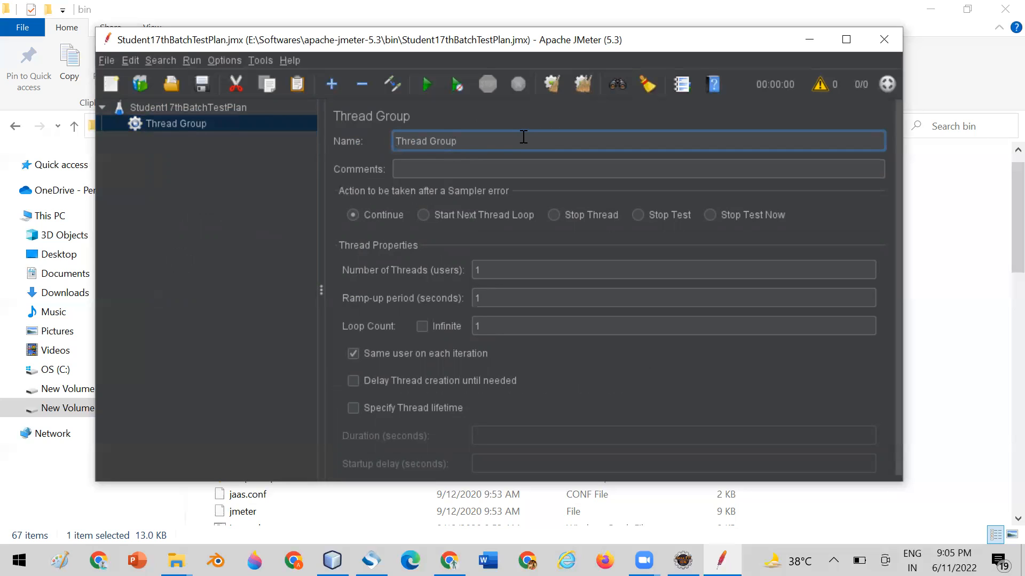
pyautogui.press('Delete')
pyautogui.press('Delete')
pyautogui.press('Delete')
pyautogui.press('Delete')
pyautogui.press('Delete')
pyautogui.press('Delete')
pyautogui.press('Delete')
pyautogui.write('User')
pyautogui.moveTo(651, 40); pyautogui.dragTo(652, 34)
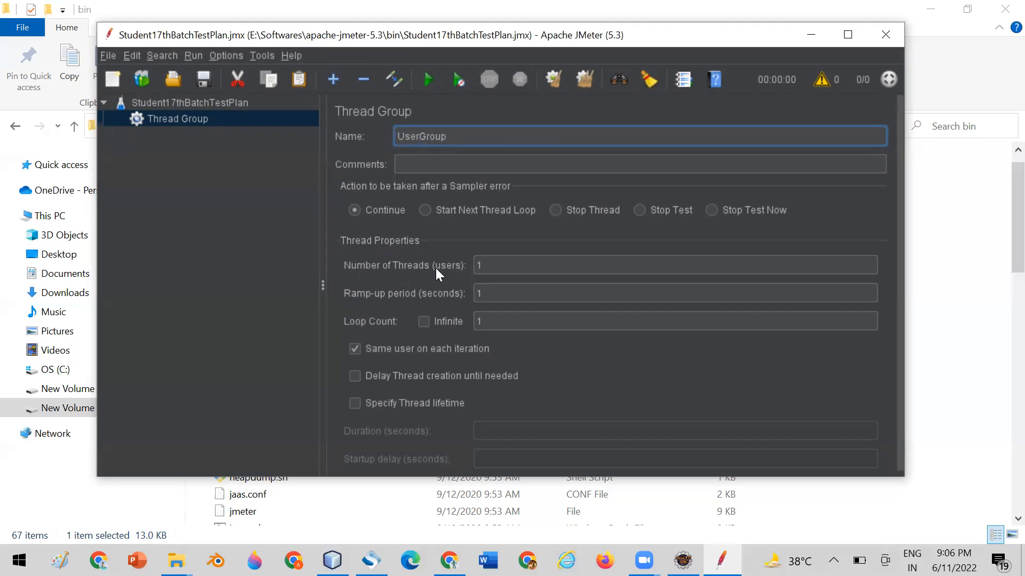
# Examine the number of threads, ramp-up period and loop count fields in the UserGroup thread properties.
pyautogui.click(505, 264)
pyautogui.moveTo(505, 265); pyautogui.dragTo(476, 265)
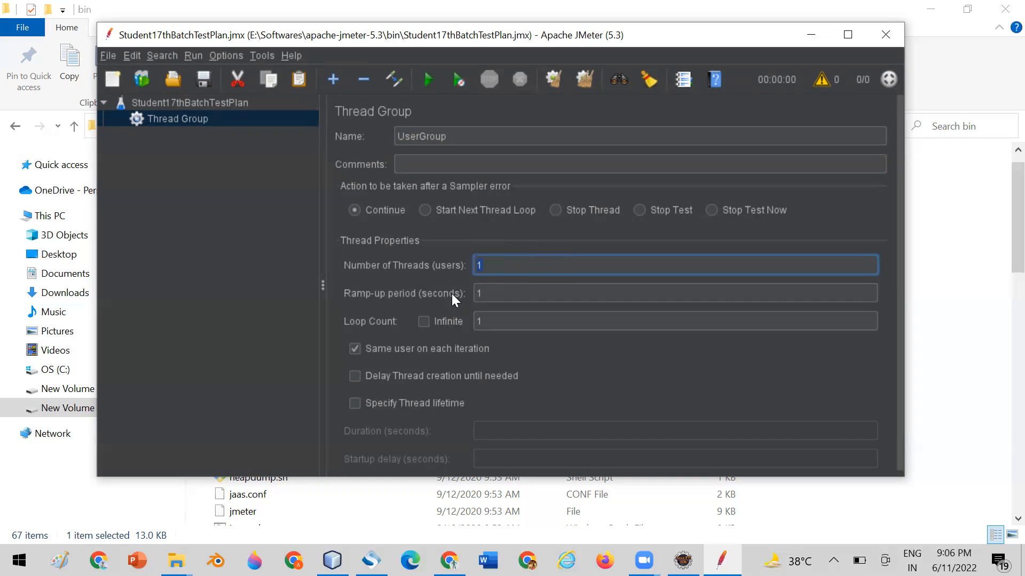
pyautogui.click(495, 292)
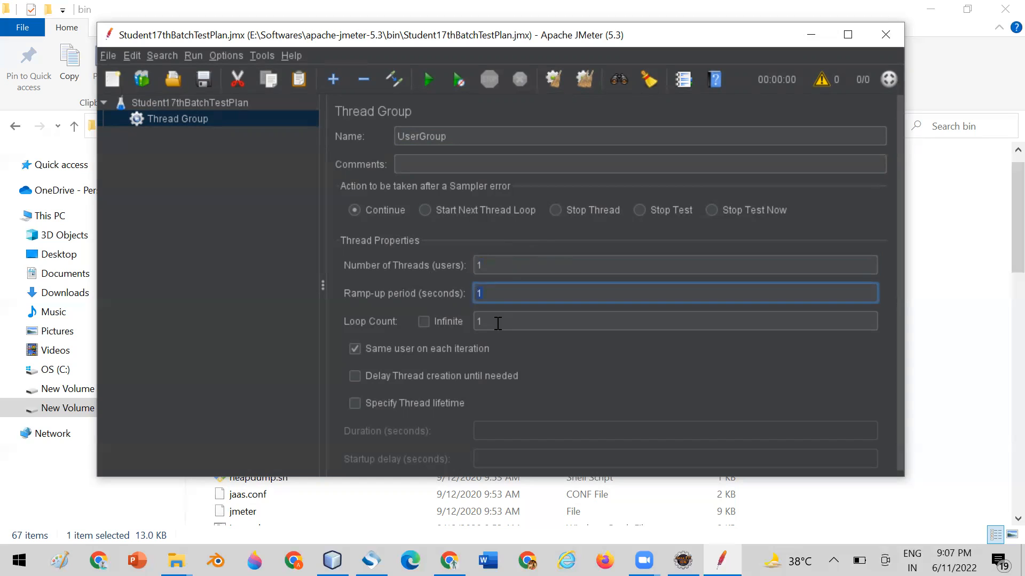
pyautogui.click(481, 323)
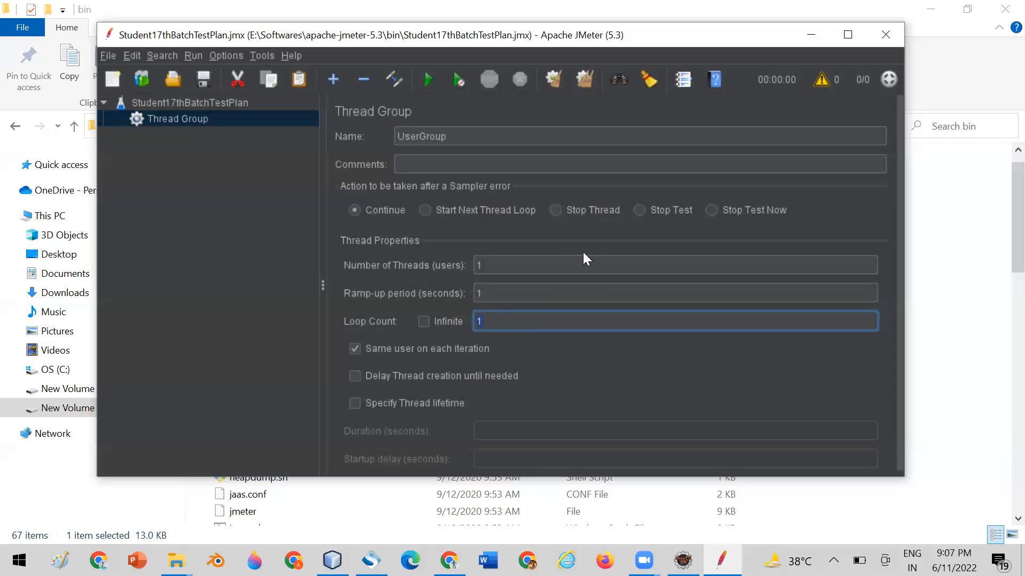
# Try the Infinite loop option for UserGroup, and set the loop count back to 1.
pyautogui.click(426, 321)
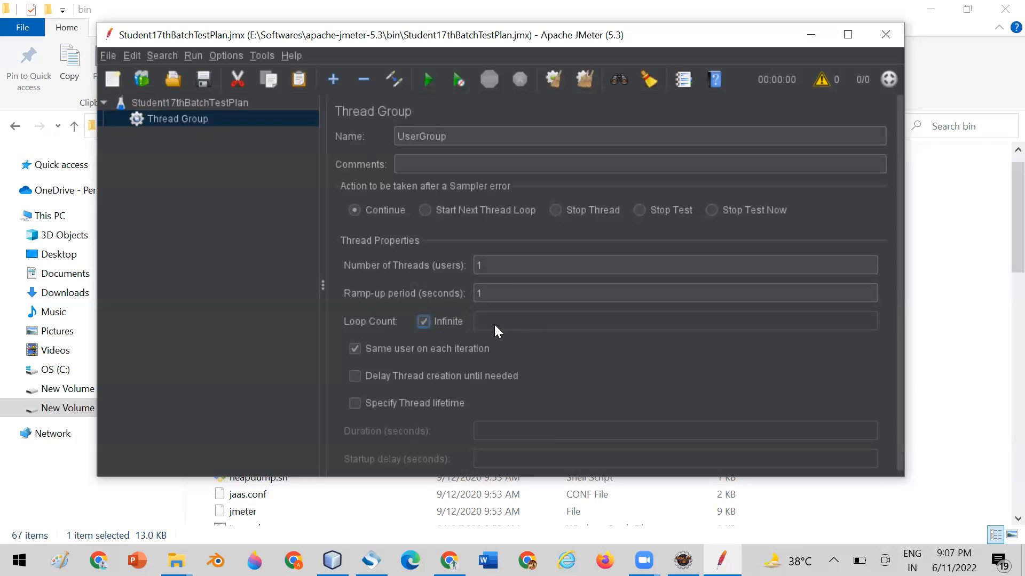
pyautogui.click(425, 322)
pyautogui.write('1')
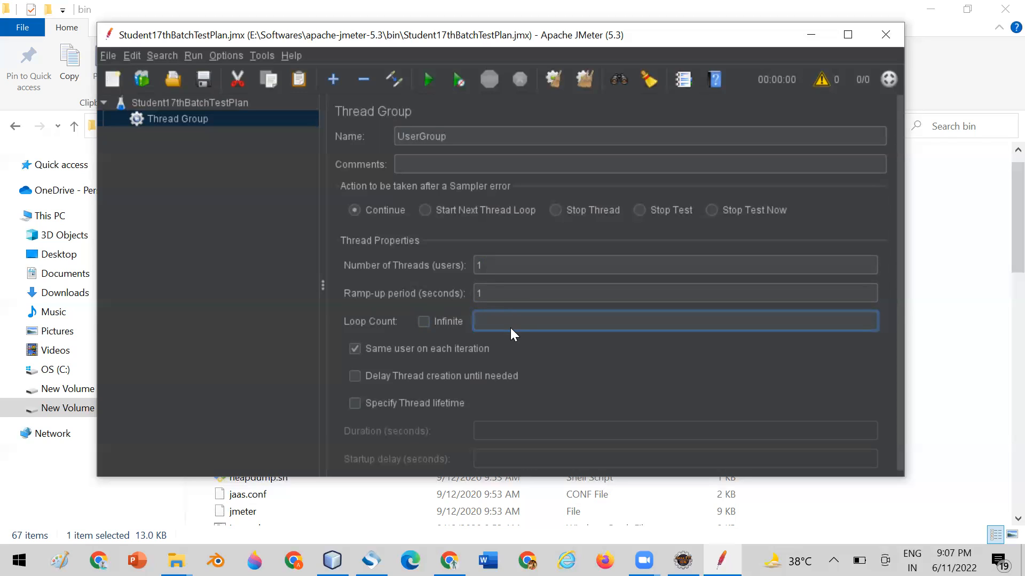
pyautogui.click(231, 241)
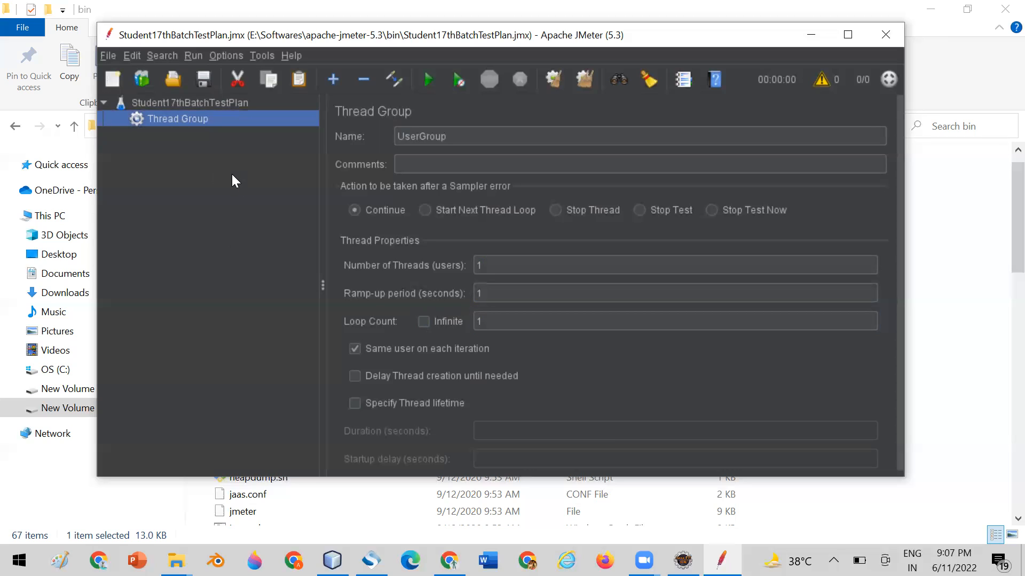
# Add an HTTP Request sampler under the UserGroup thread group.
pyautogui.rightClick(176, 116)
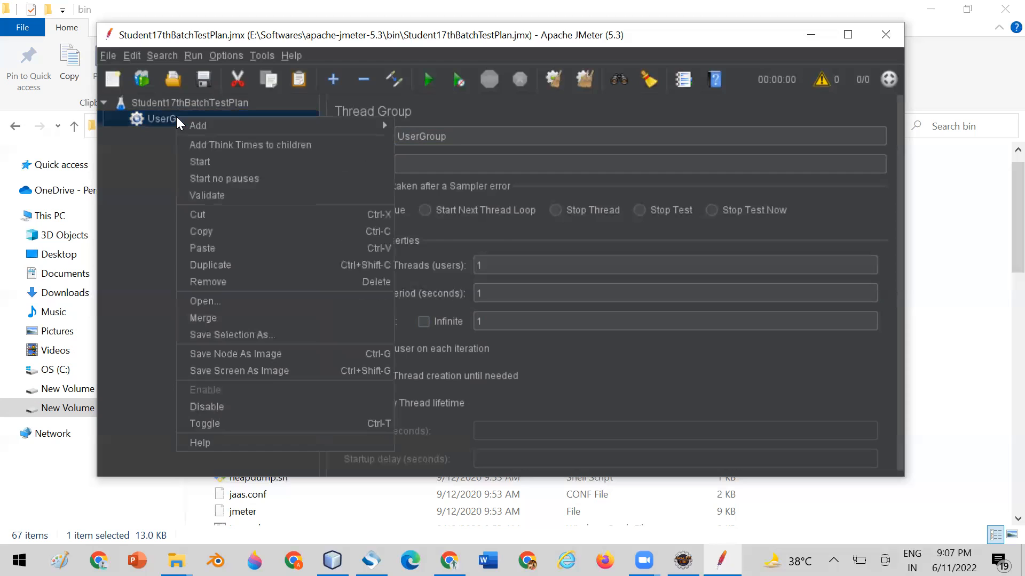
pyautogui.moveTo(301, 125)
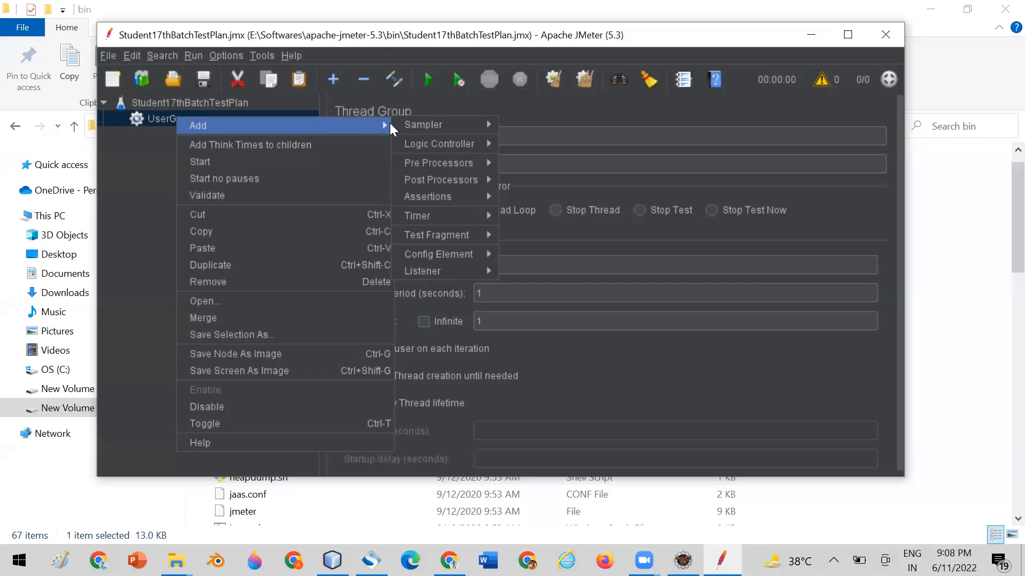
pyautogui.moveTo(452, 122)
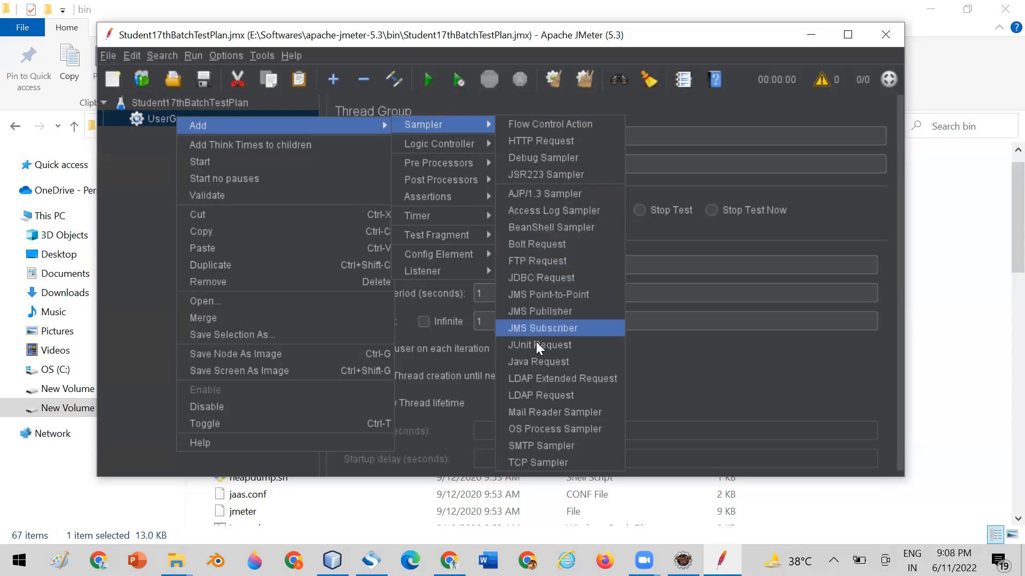
pyautogui.click(534, 141)
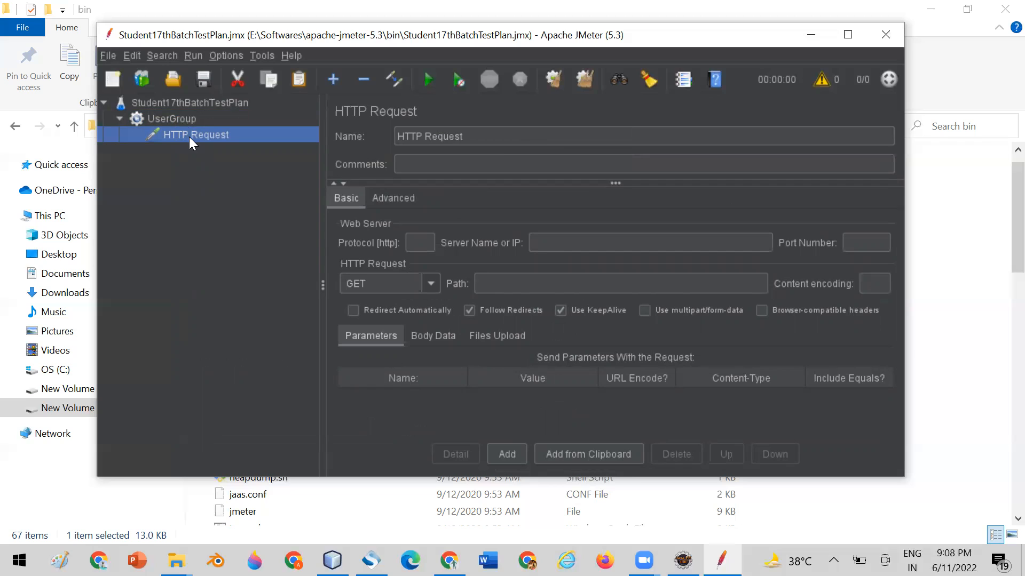
# Rename the HTTP Request sampler to GetAllStudents.
pyautogui.moveTo(471, 136); pyautogui.dragTo(386, 135)
pyautogui.write('GetA')
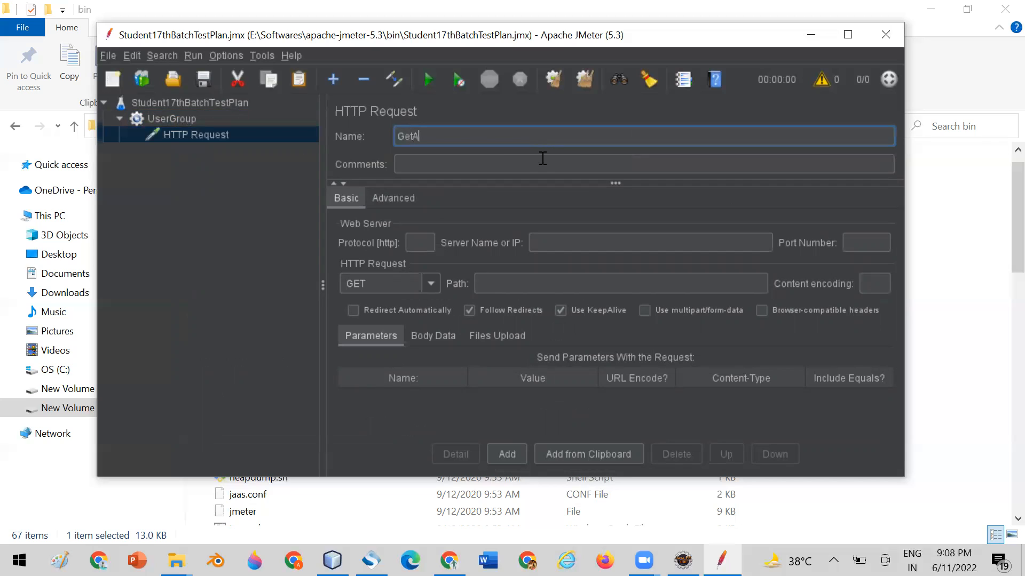
pyautogui.write('llStudents')
pyautogui.click(479, 160)
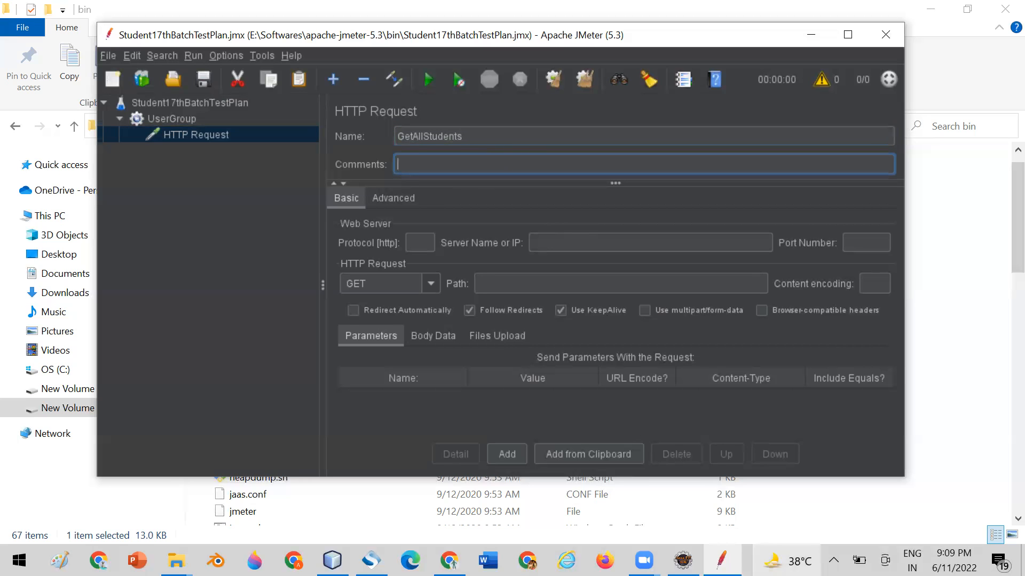
# Show the desktop, open the Webservices Docs folder and maximize its window.
pyautogui.rightClick(750, 560)
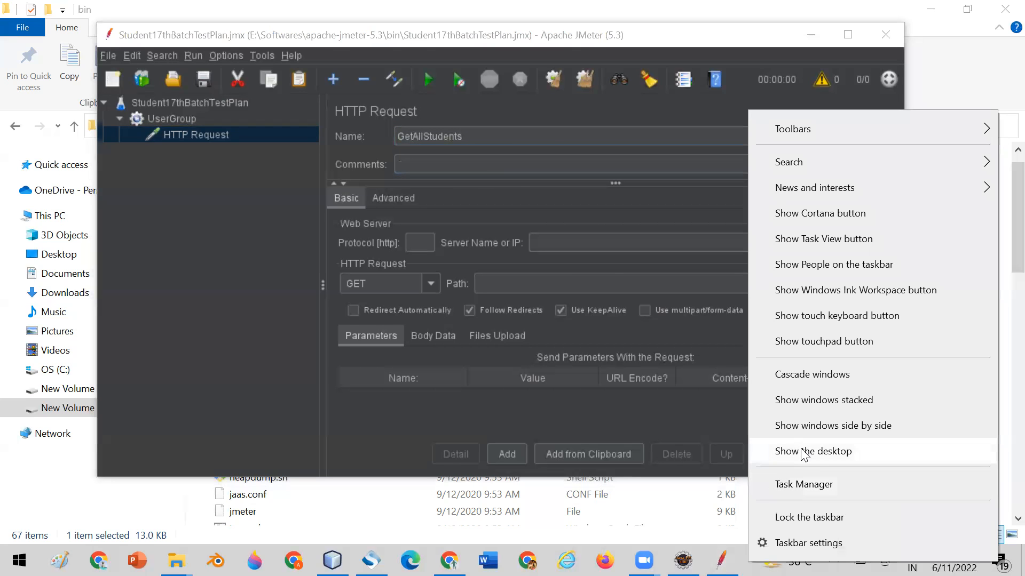
pyautogui.click(797, 453)
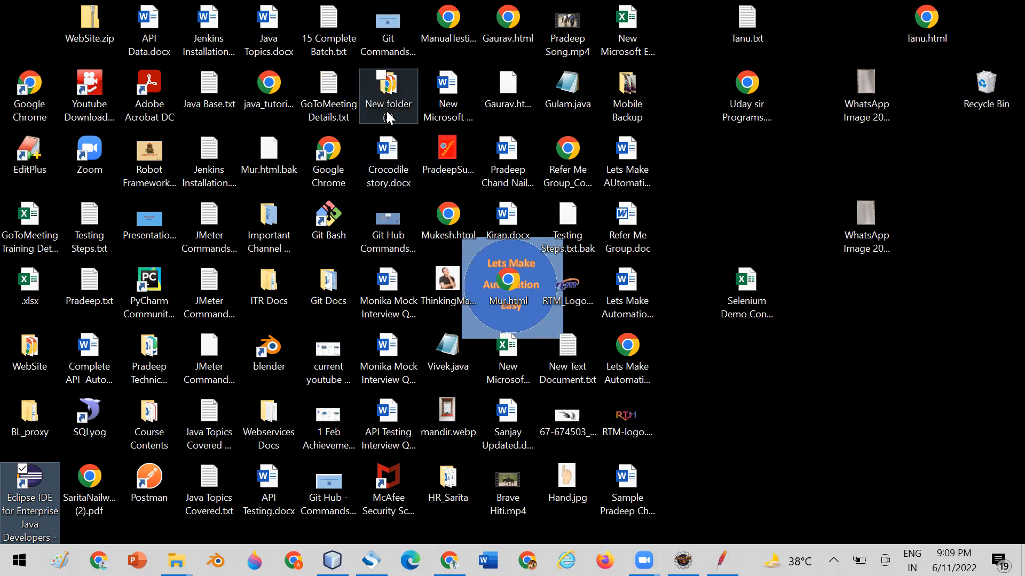
pyautogui.click(268, 291)
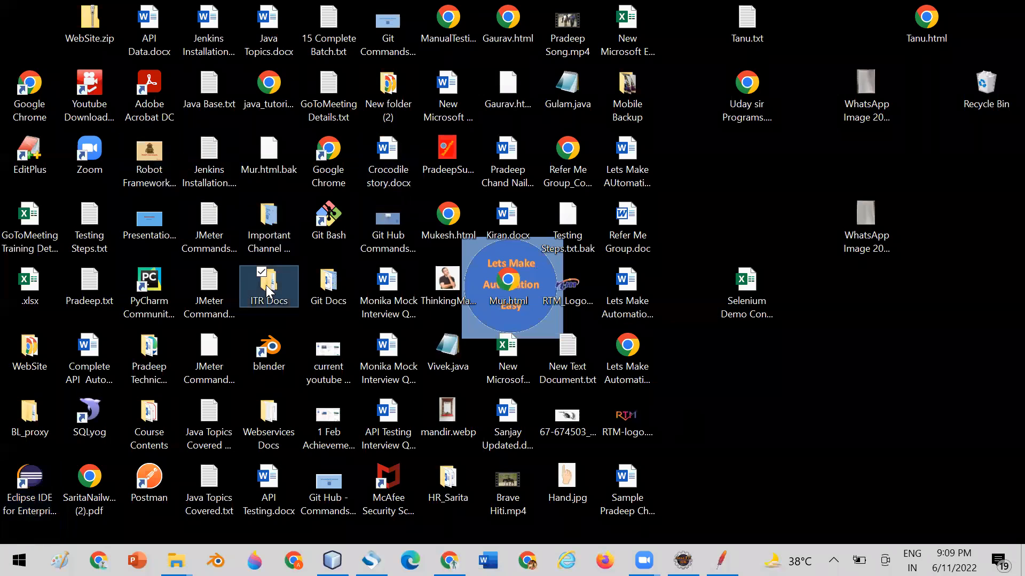
pyautogui.press('Down')
pyautogui.press('Down')
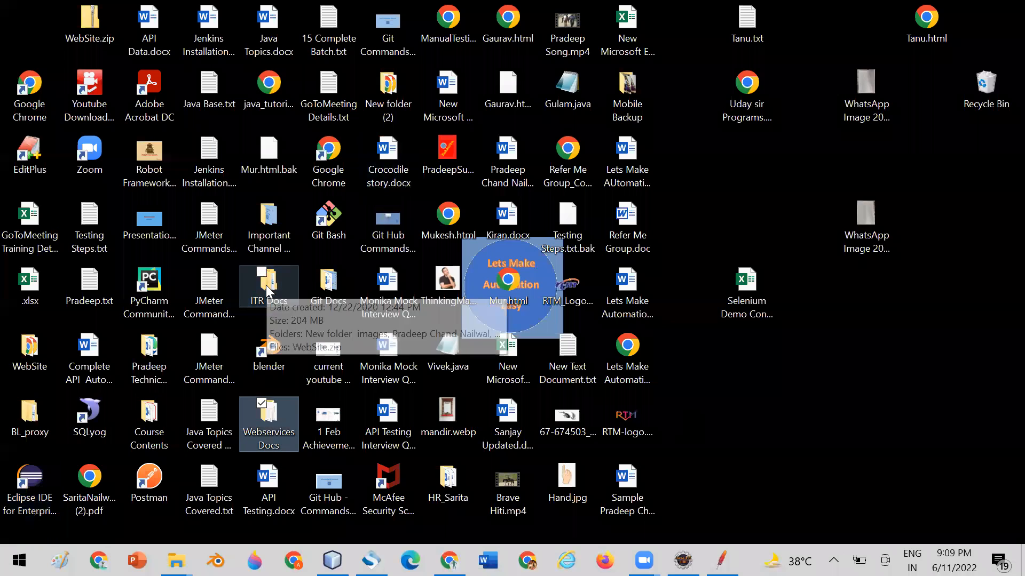
pyautogui.doubleClick(269, 426)
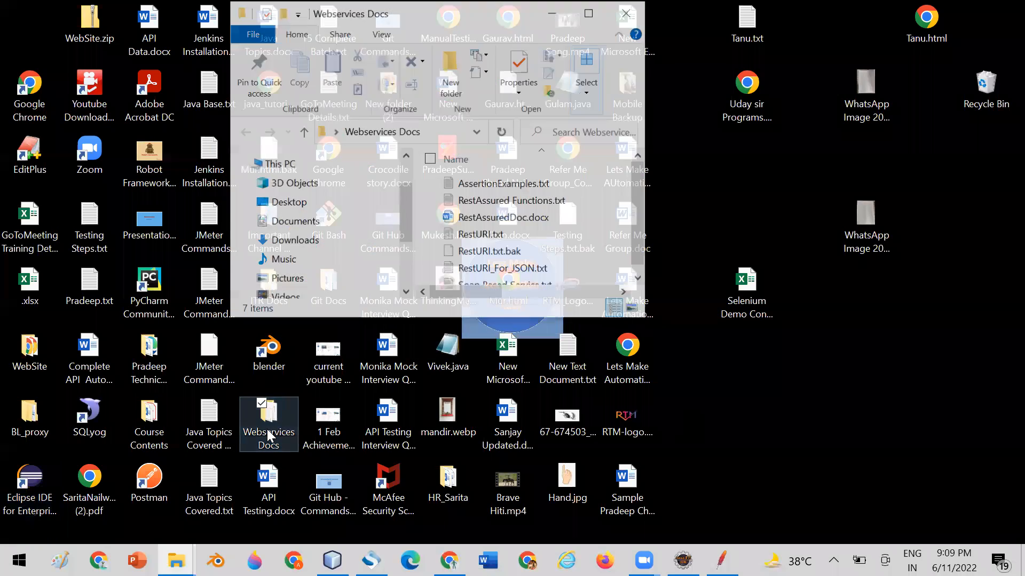
pyautogui.click(590, 12)
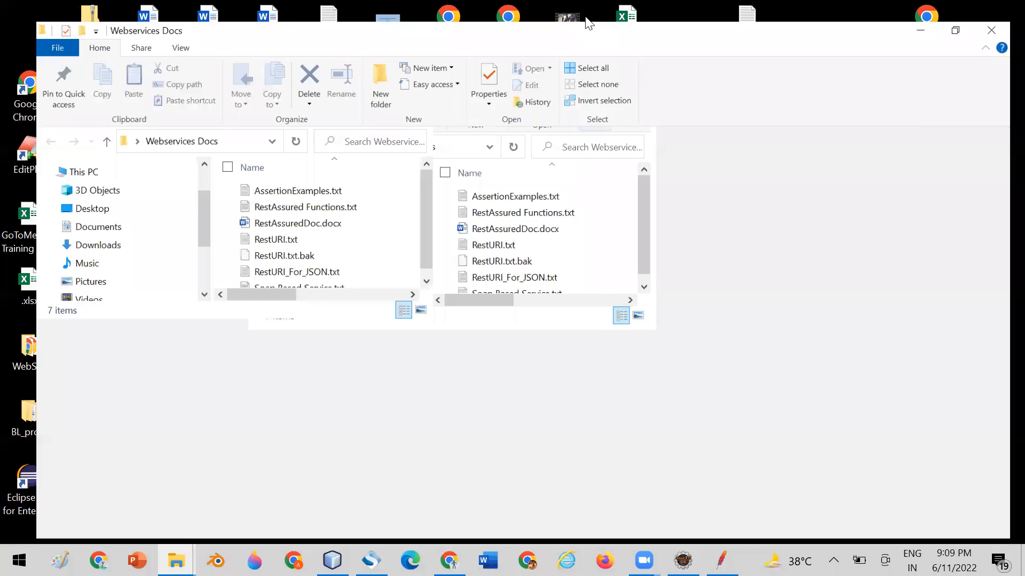
# Open the RestURI.txt file from the Webservices Docs folder in EditPlus.
pyautogui.click(242, 233)
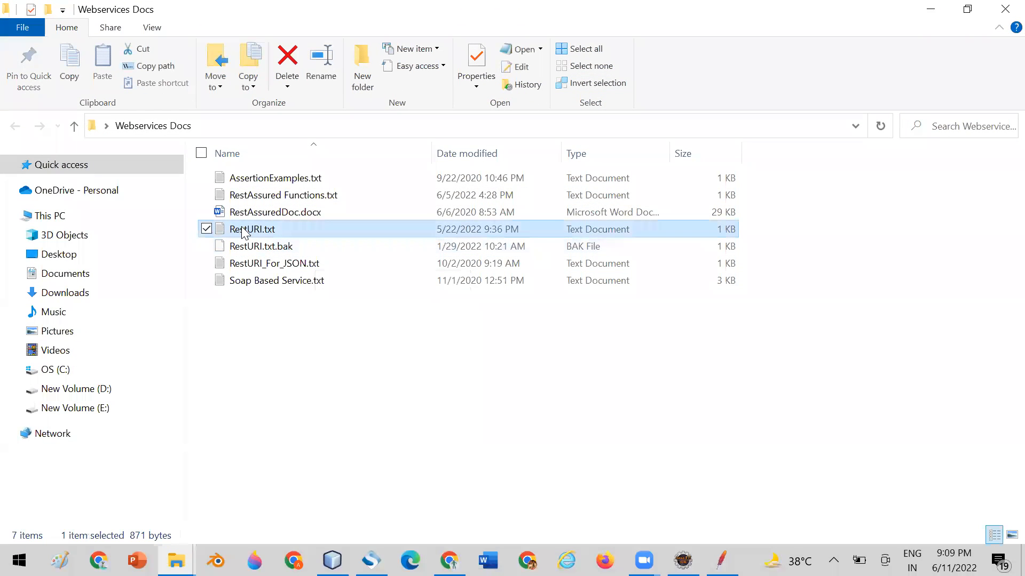
pyautogui.rightClick(243, 234)
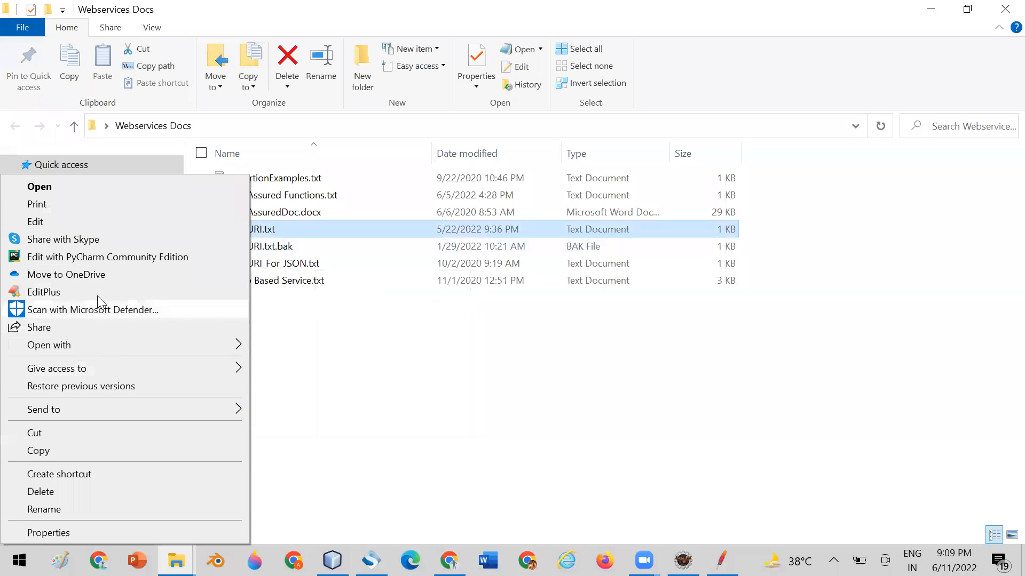
pyautogui.click(44, 293)
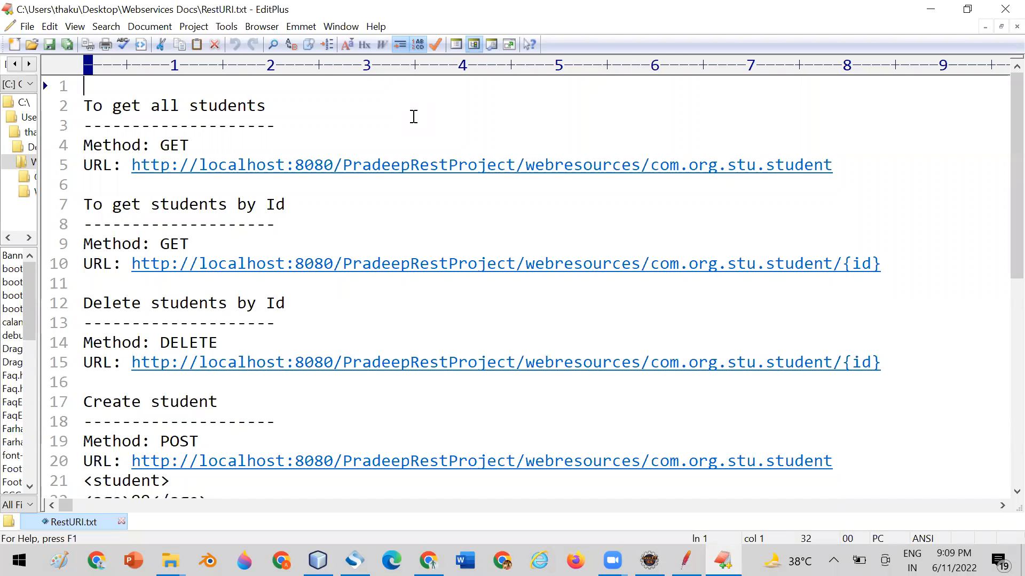
# Compare the get-all-students URL and method in RestURI.txt with the protocol, server, port, method and path fields of the JMeter request.
pyautogui.moveTo(848, 166); pyautogui.dragTo(132, 167)
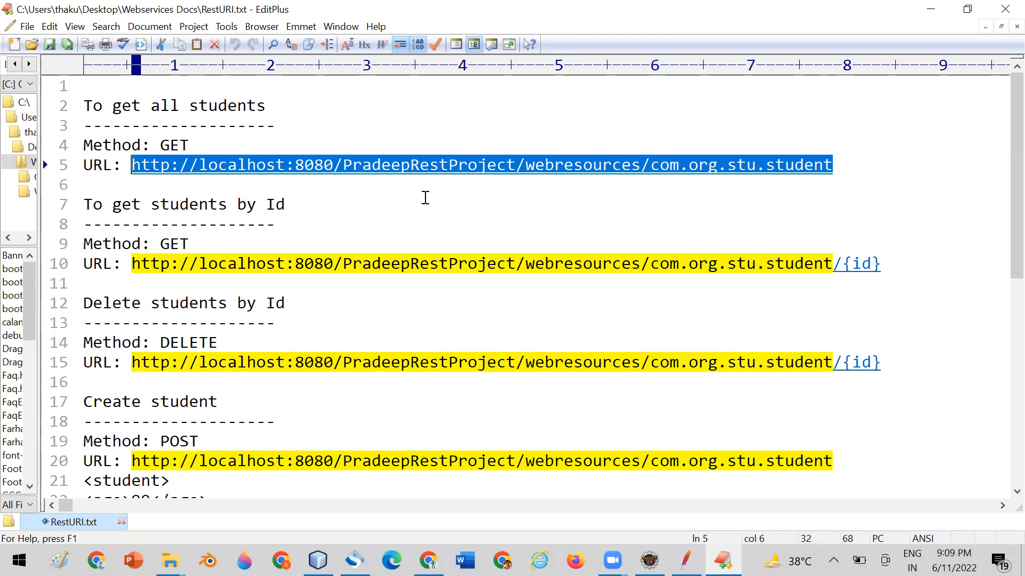
pyautogui.doubleClick(187, 146)
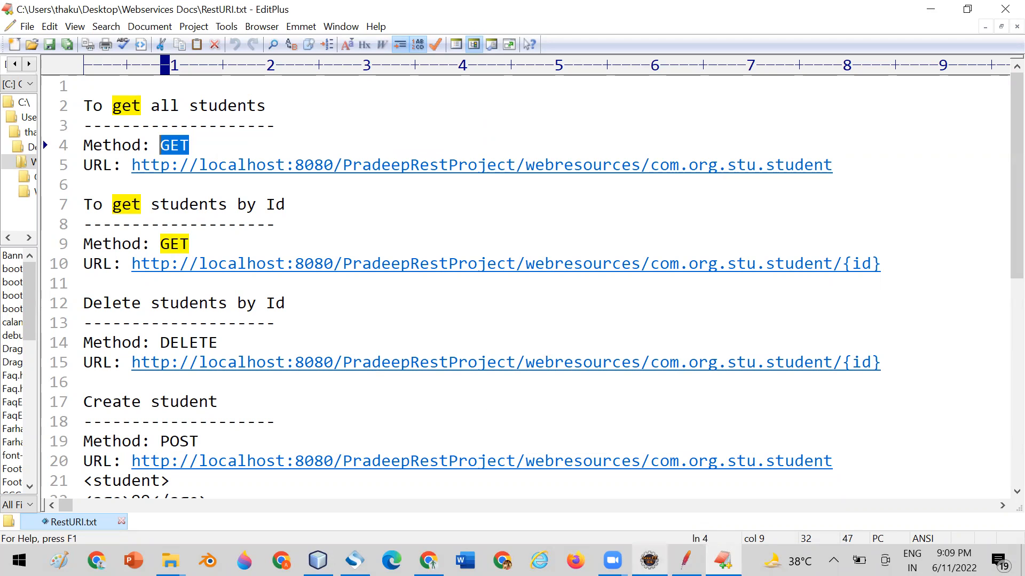
pyautogui.click(649, 560)
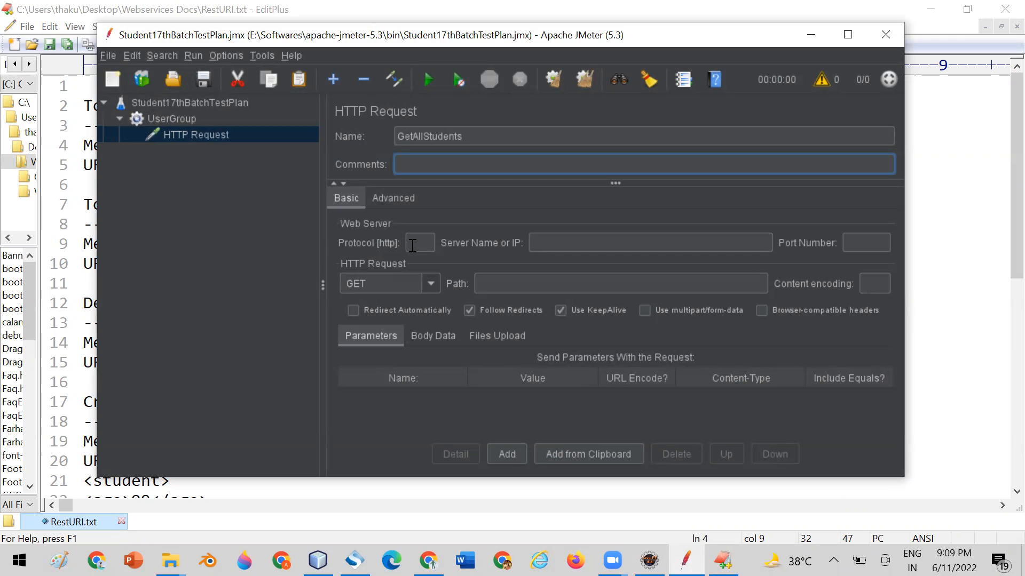
pyautogui.click(412, 245)
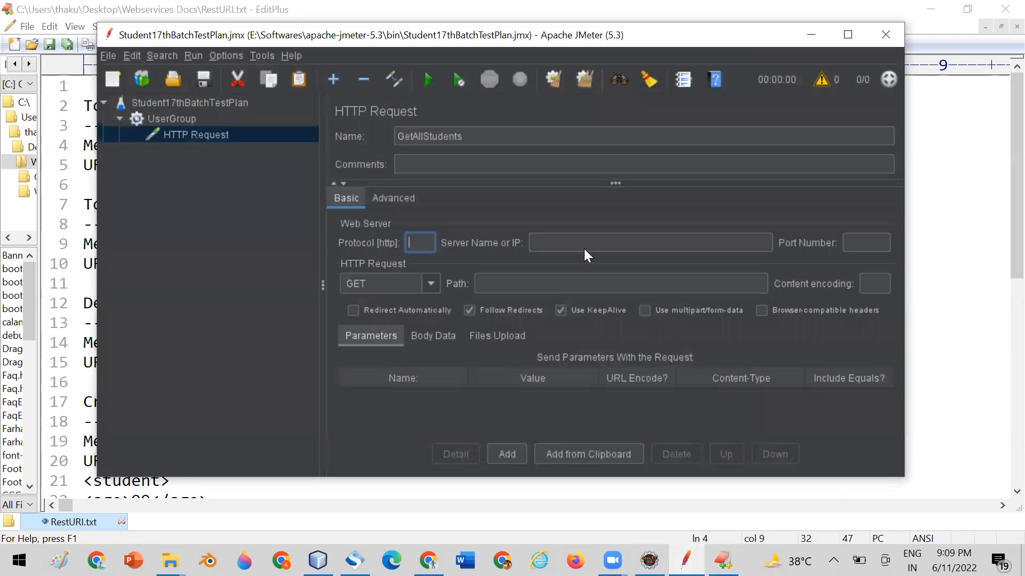
pyautogui.click(546, 242)
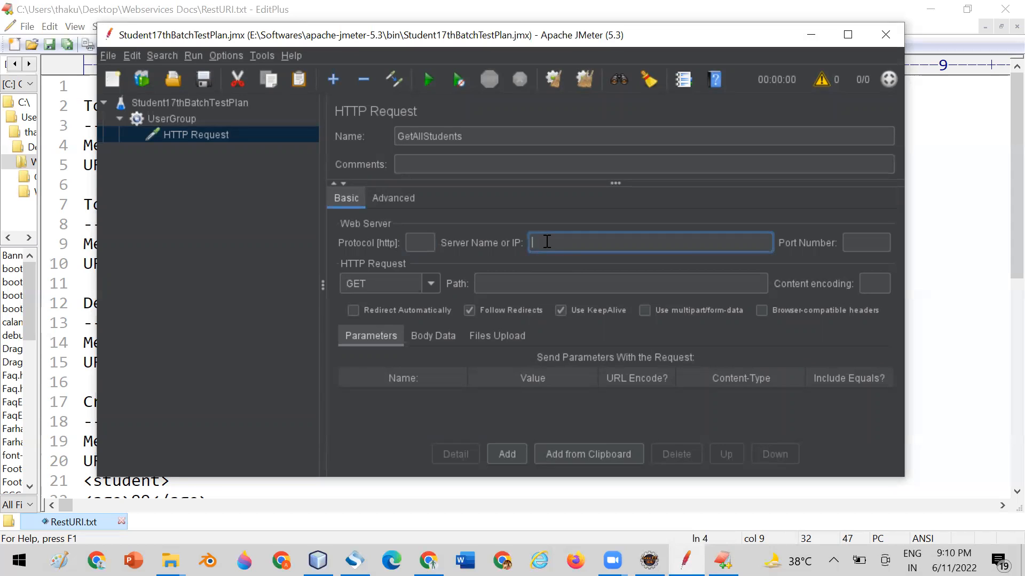
pyautogui.click(861, 243)
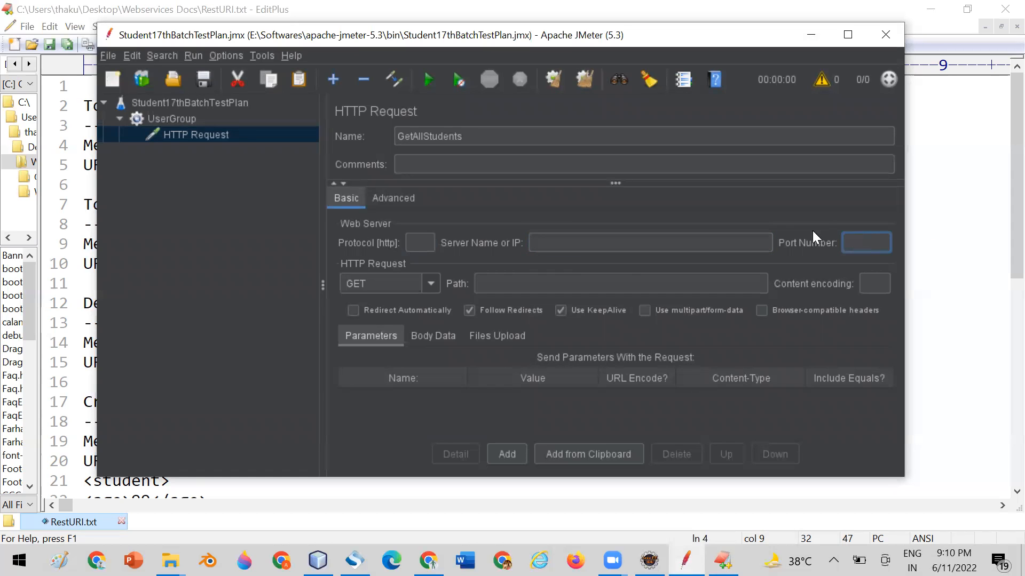
pyautogui.click(430, 286)
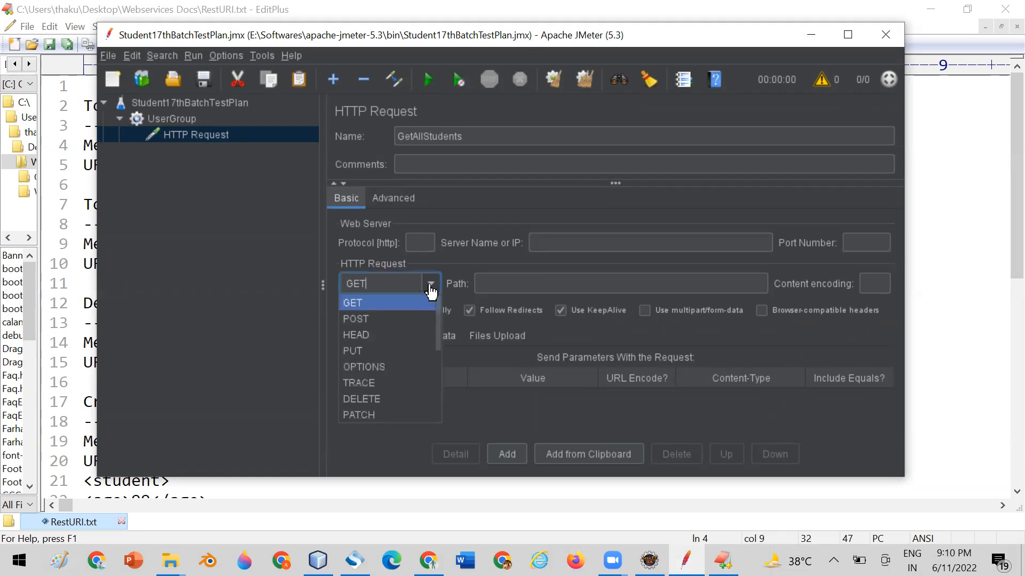
pyautogui.click(431, 291)
pyautogui.click(487, 283)
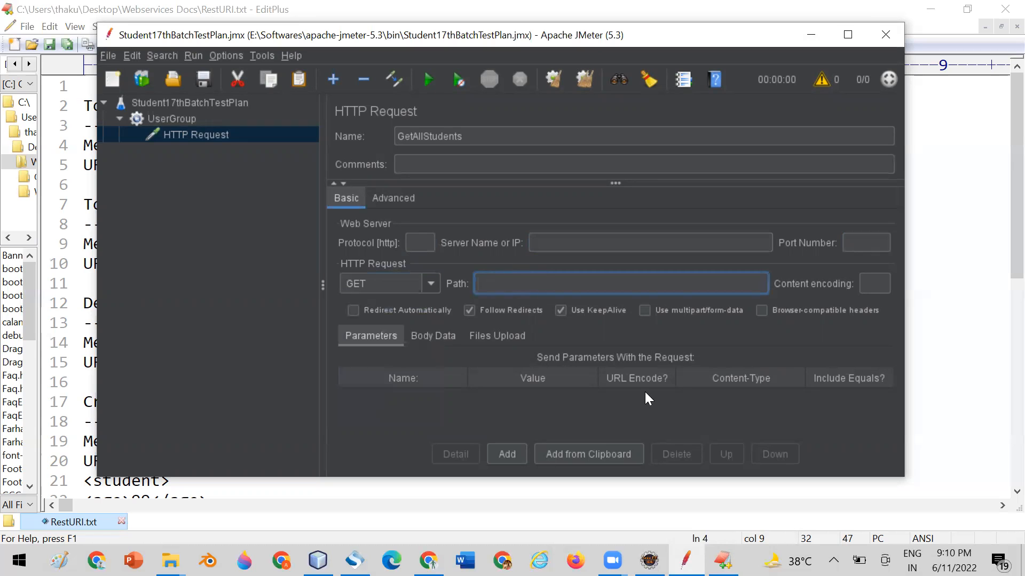
# Copy http from the get-all-students URL in RestURI.txt into the protocol field of the JMeter request.
pyautogui.click(723, 560)
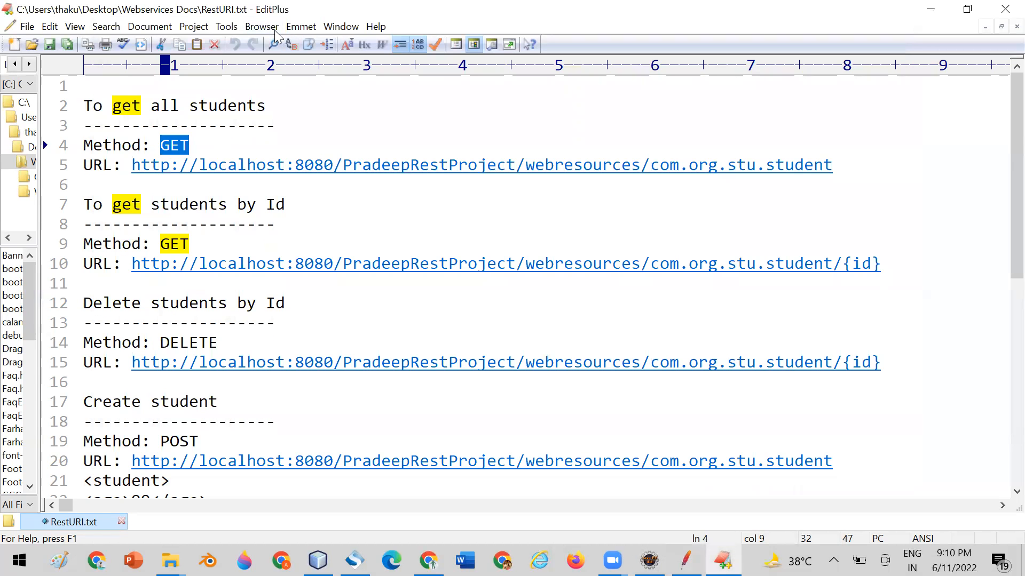
pyautogui.click(238, 148)
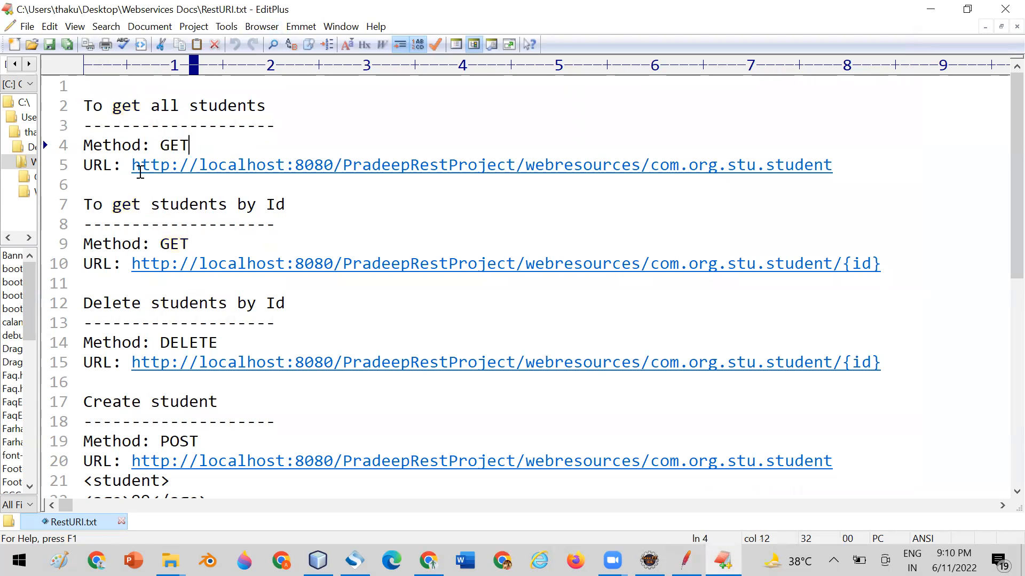
pyautogui.moveTo(131, 165); pyautogui.dragTo(169, 165)
pyautogui.hotkey('ctrl', 'c')
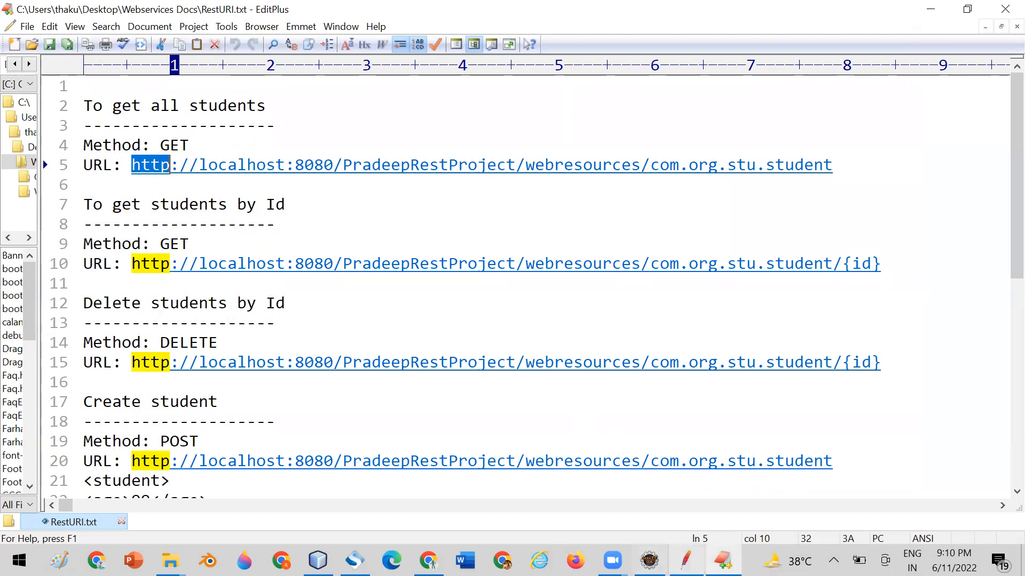
pyautogui.click(685, 560)
pyautogui.click(419, 242)
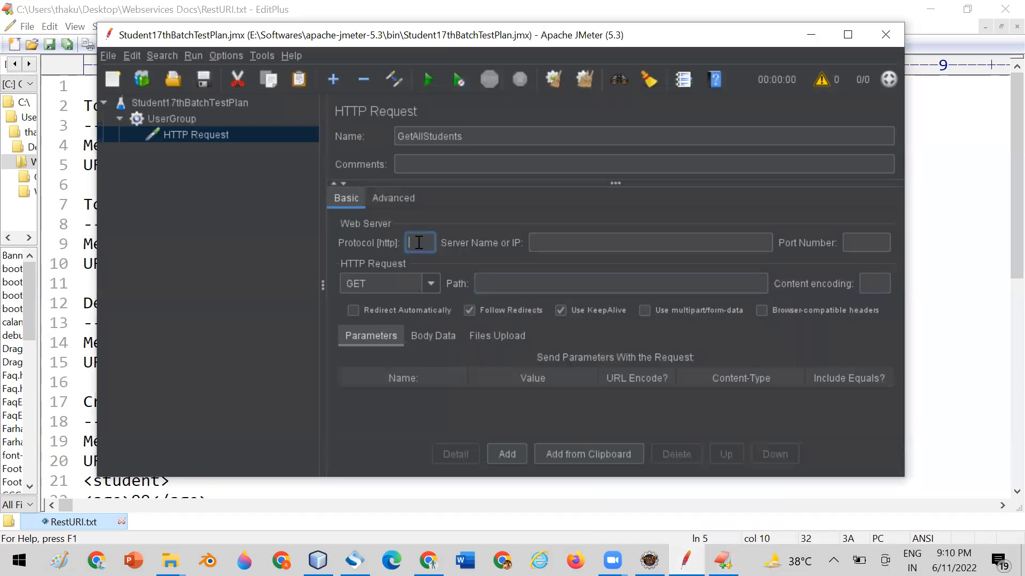
pyautogui.hotkey('ctrl', 'v')
# Copy localhost from the get-all-students URL in RestURI.txt into the server name field of the JMeter request.
pyautogui.moveTo(723, 560)
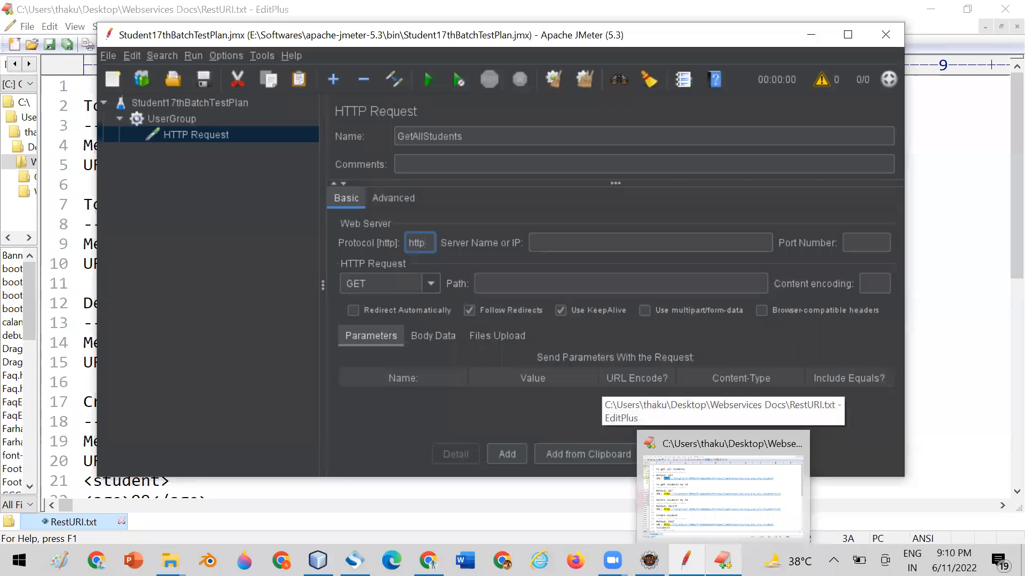
pyautogui.click(723, 494)
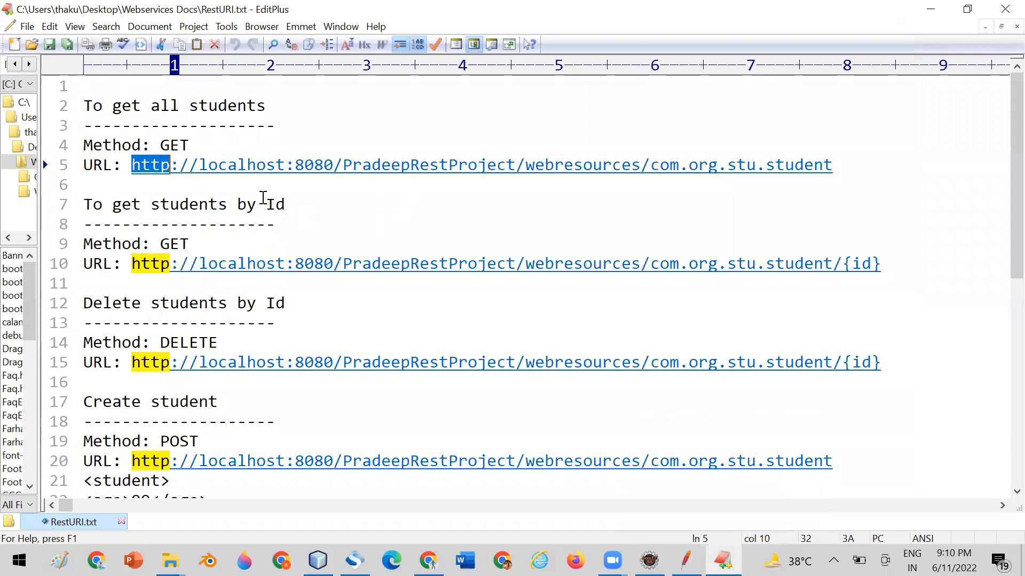
pyautogui.moveTo(203, 165); pyautogui.dragTo(285, 165)
pyautogui.hotkey('ctrl', 'c')
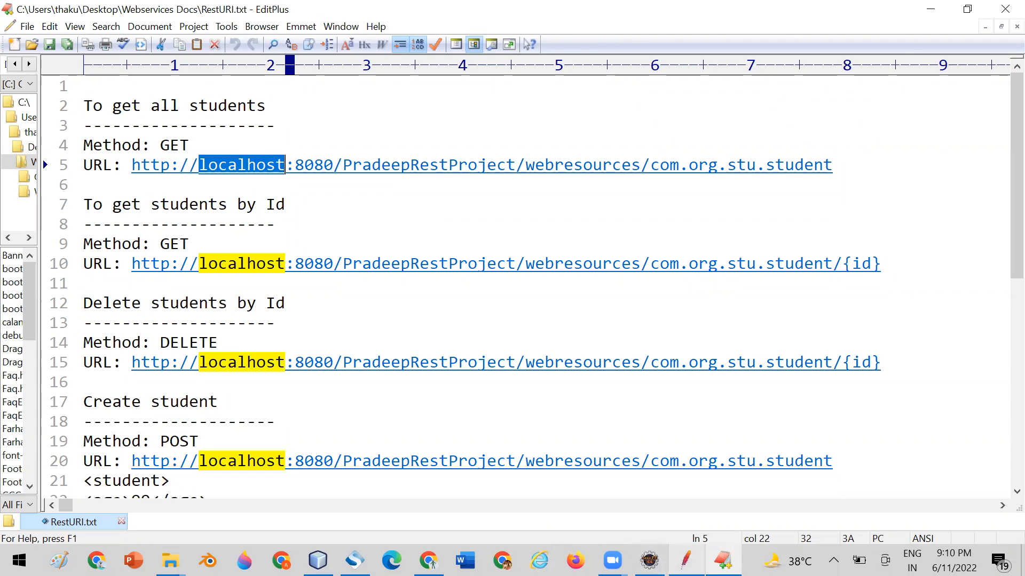
pyautogui.click(649, 560)
pyautogui.click(603, 242)
pyautogui.hotkey('ctrl', 'v')
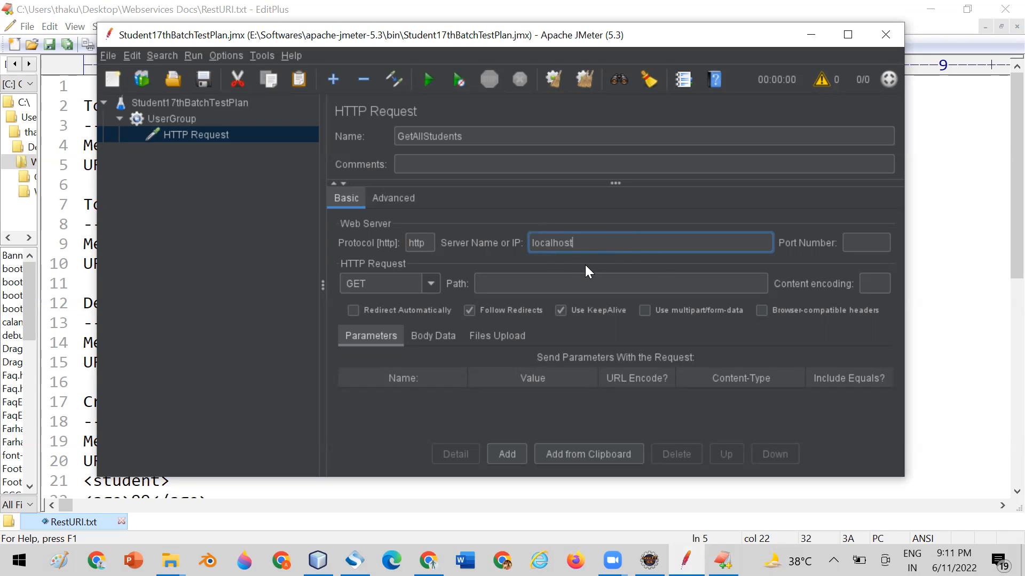
# Copy 8080 from the get-all-students URL in RestURI.txt into the port number field of the JMeter request.
pyautogui.click(723, 561)
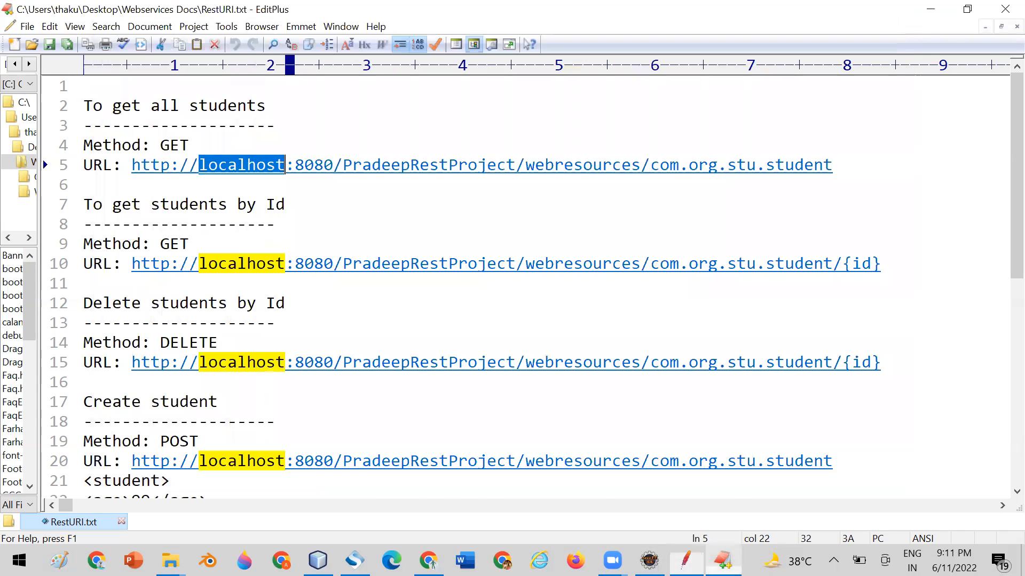
pyautogui.moveTo(297, 164); pyautogui.dragTo(333, 165)
pyautogui.hotkey('ctrl', 'c')
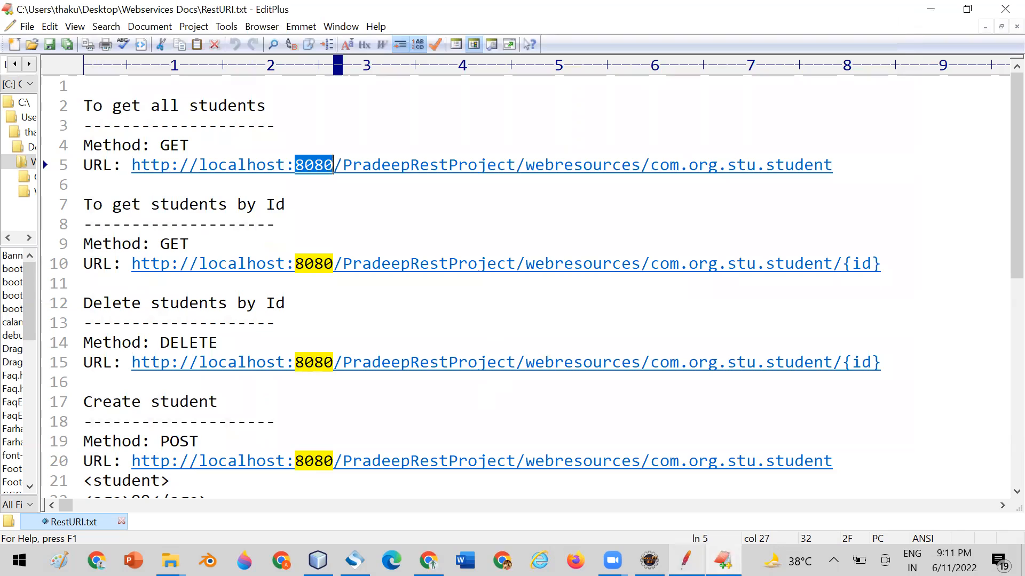
pyautogui.click(693, 561)
pyautogui.click(858, 241)
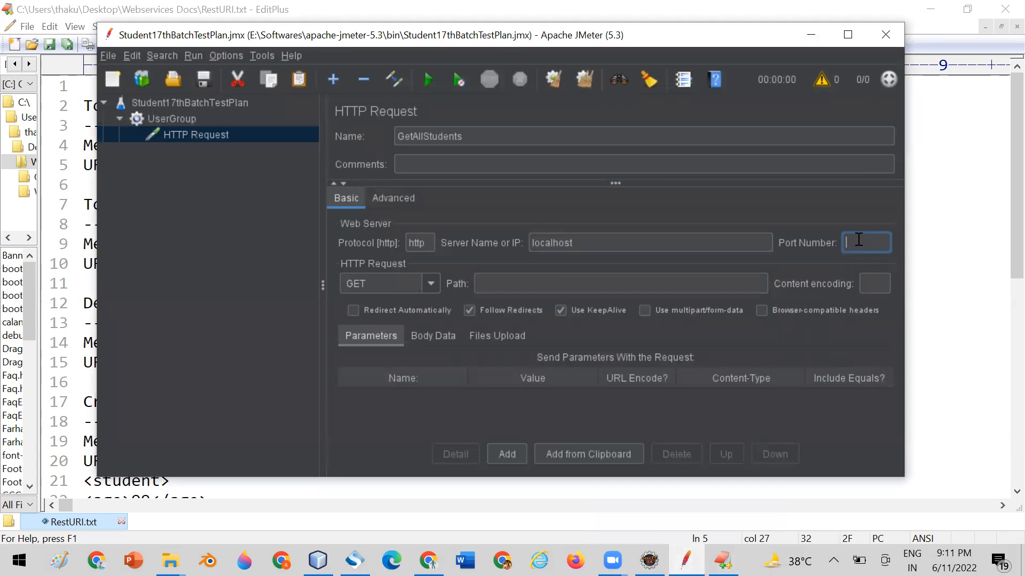
pyautogui.hotkey('ctrl', 'v')
pyautogui.moveTo(875, 242); pyautogui.dragTo(840, 245)
# Copy /PradeepRestProject/webresources/com.org.stu.student from RestURI.txt into the JMeter request's path, and review its protocol, server and port fields.
pyautogui.click(723, 560)
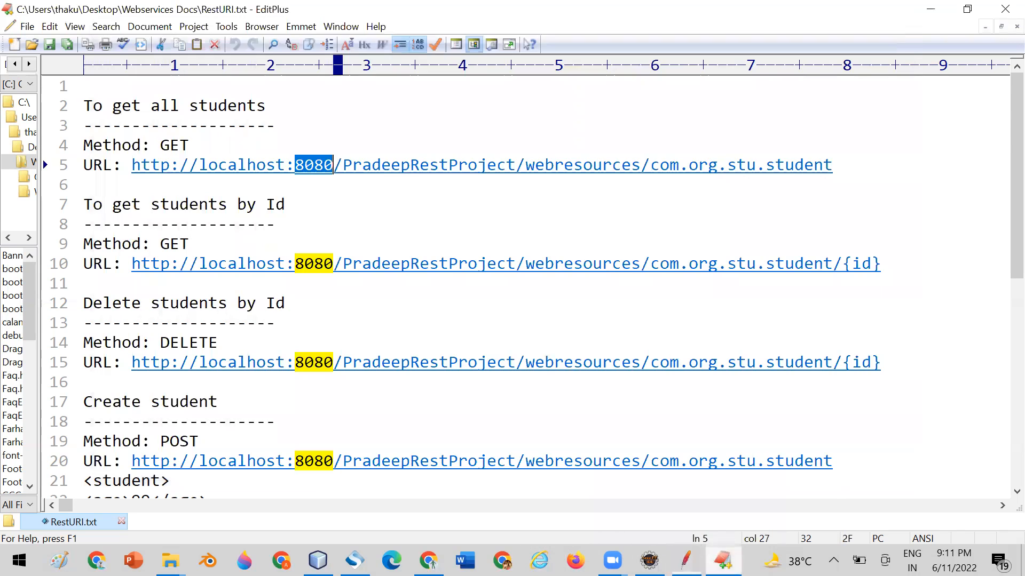
pyautogui.click(352, 189)
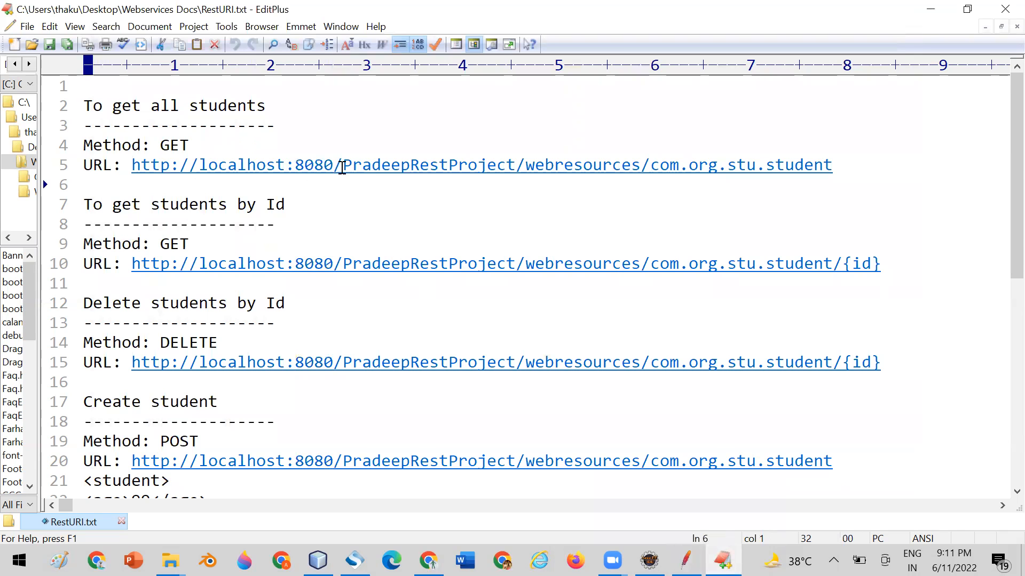
pyautogui.moveTo(334, 165); pyautogui.dragTo(840, 164)
pyautogui.hotkey('ctrl', 'c')
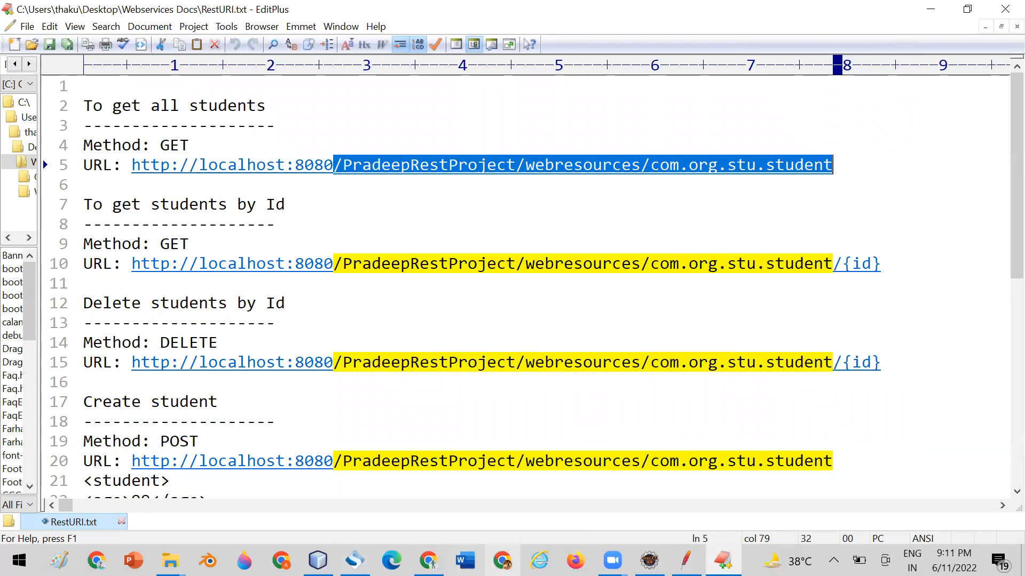
pyautogui.click(686, 560)
pyautogui.click(534, 283)
pyautogui.hotkey('ctrl', 'v')
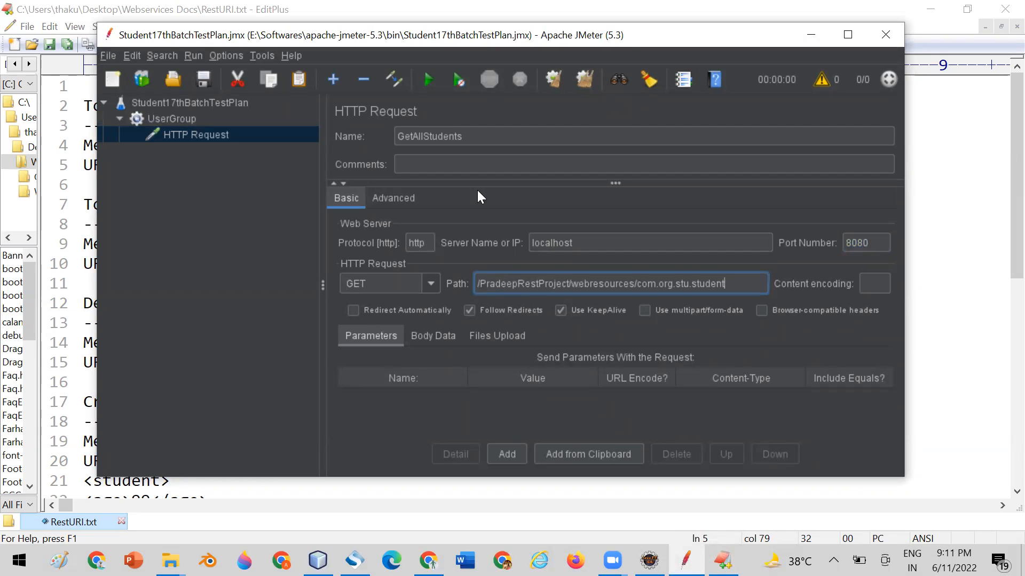
pyautogui.click(415, 243)
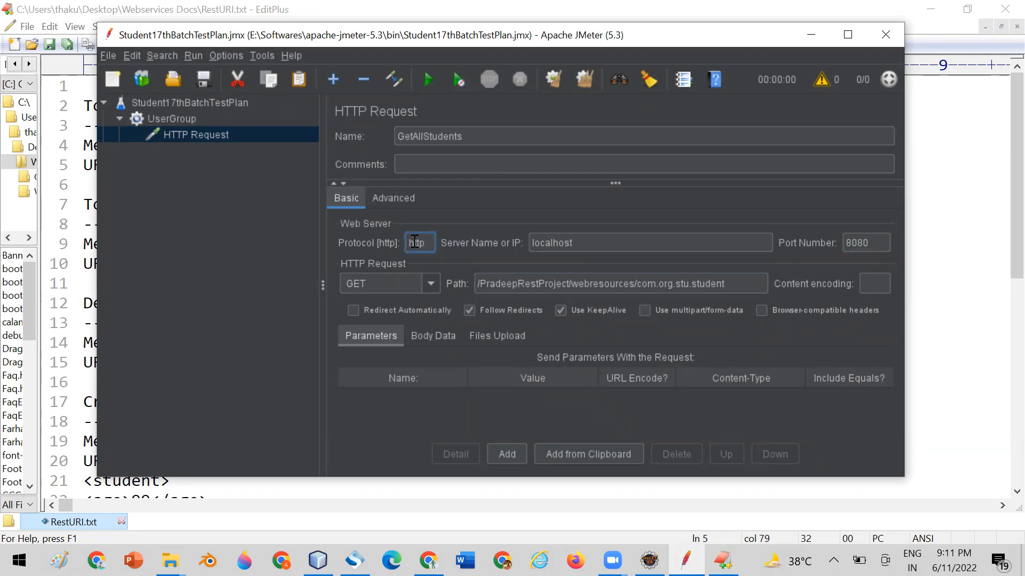
pyautogui.moveTo(575, 243); pyautogui.dragTo(529, 241)
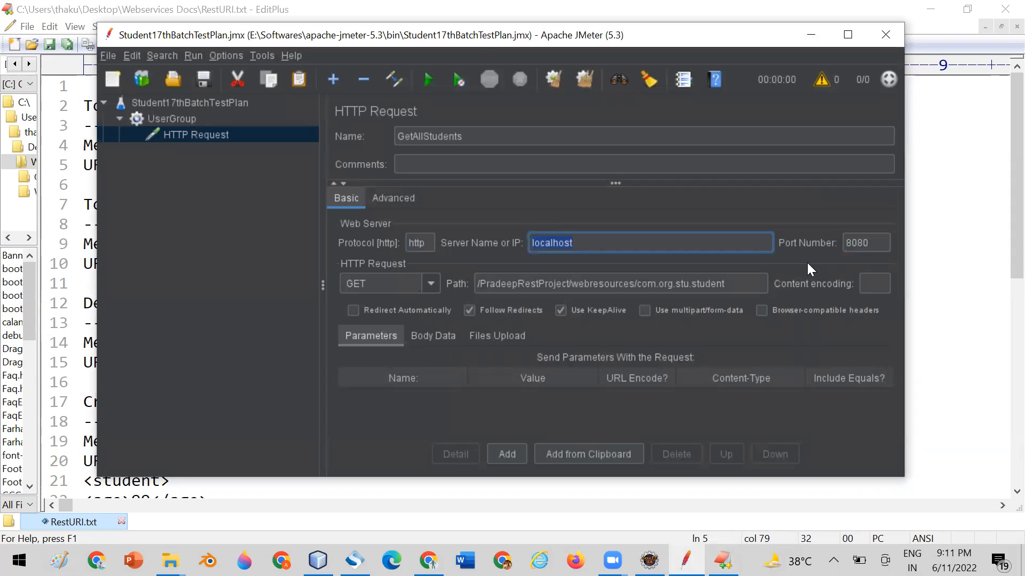
pyautogui.click(856, 245)
pyautogui.doubleClick(855, 245)
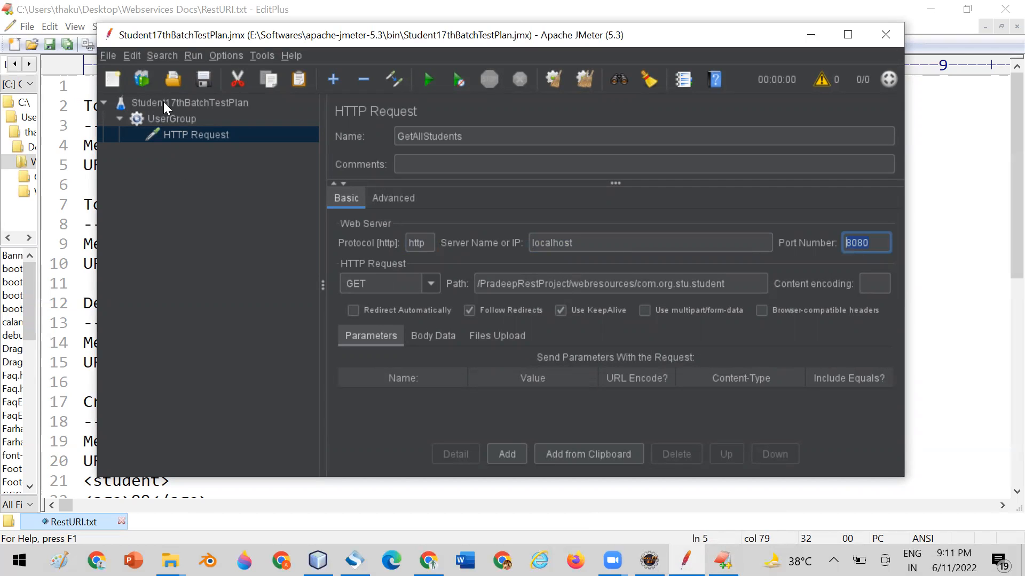
# Save the test plan and add a View Results Tree listener to the UserGroup thread group.
pyautogui.click(204, 80)
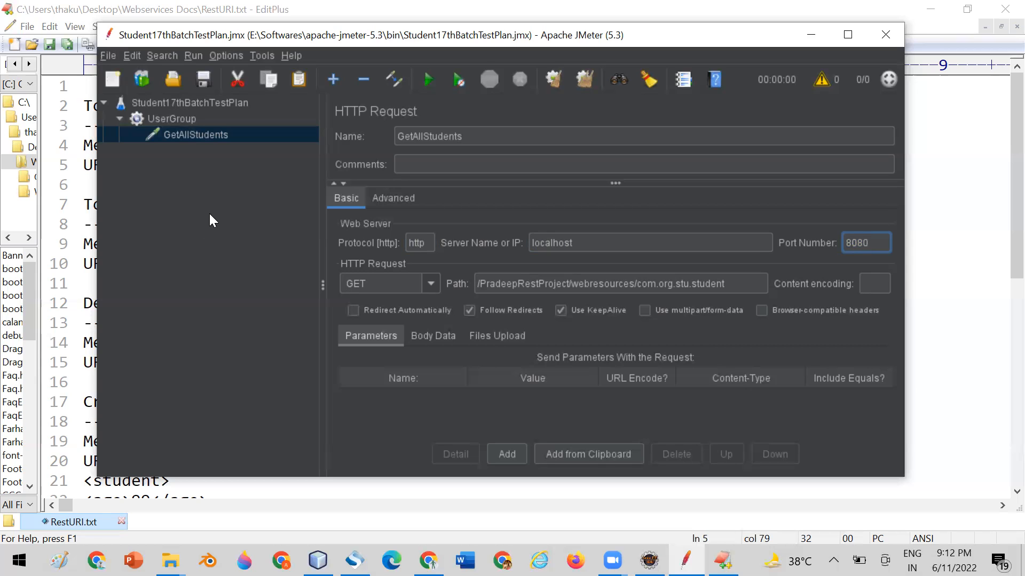
pyautogui.click(184, 119)
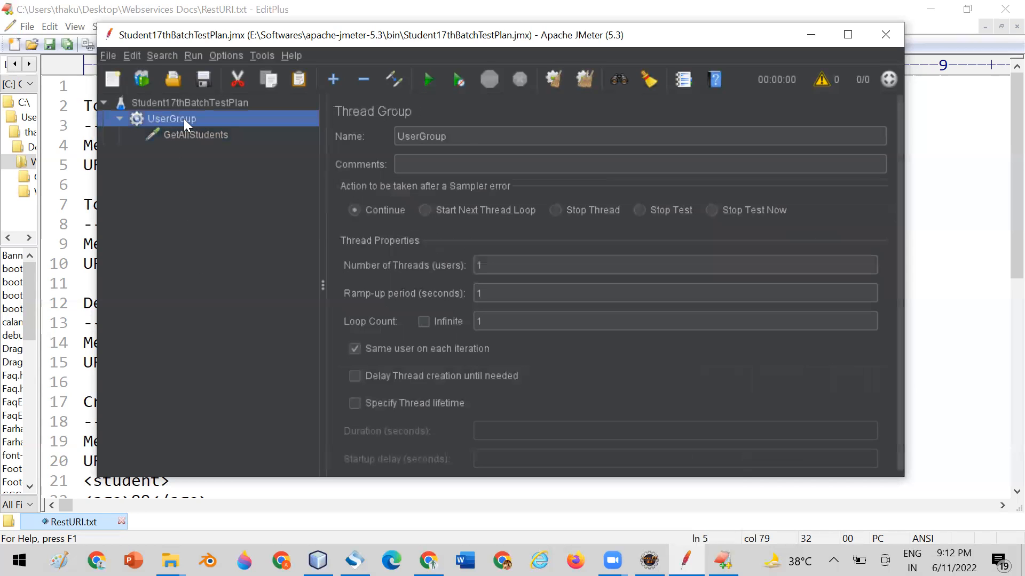
pyautogui.rightClick(183, 118)
pyautogui.moveTo(312, 127)
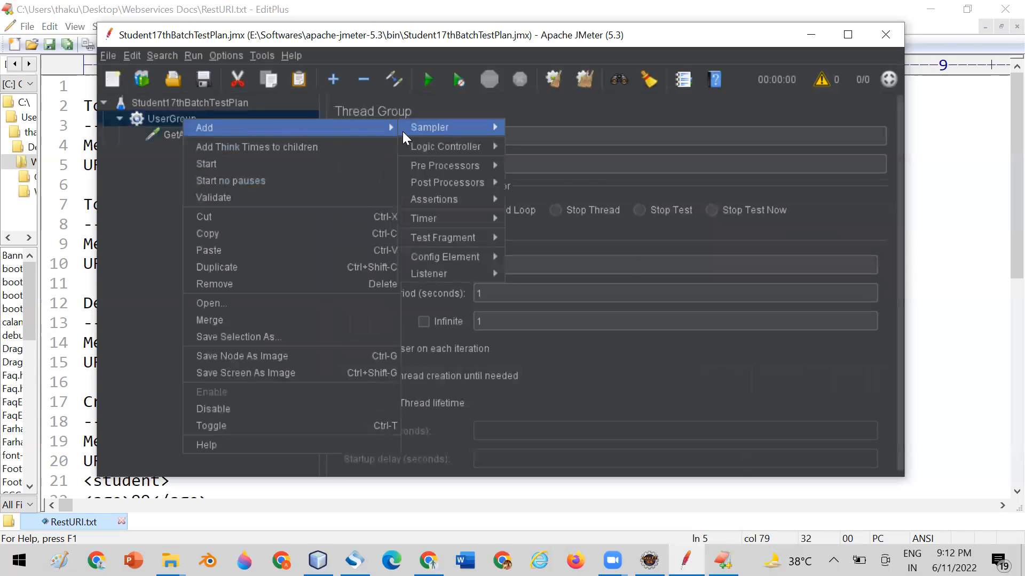
pyautogui.moveTo(457, 276)
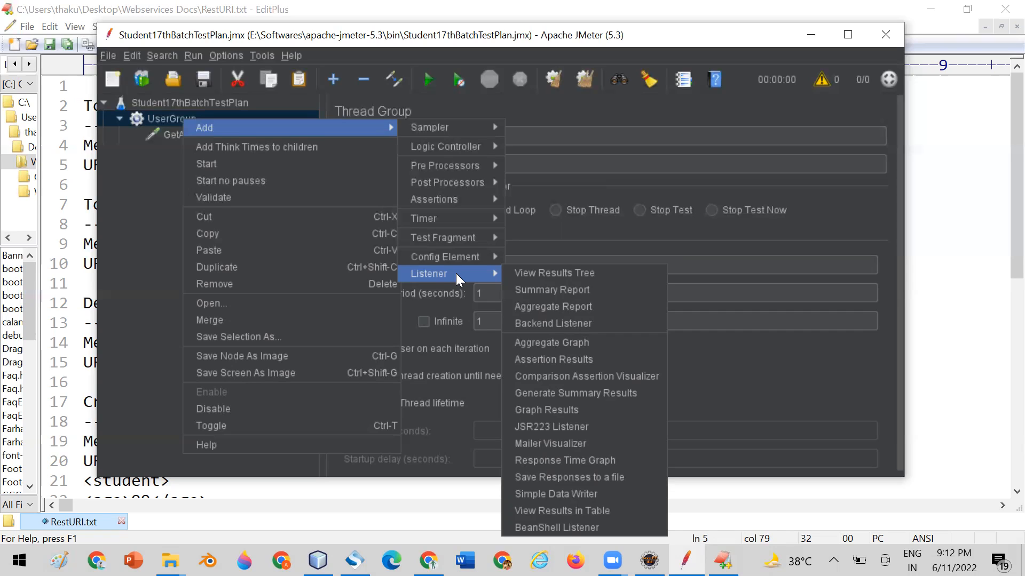
pyautogui.click(520, 271)
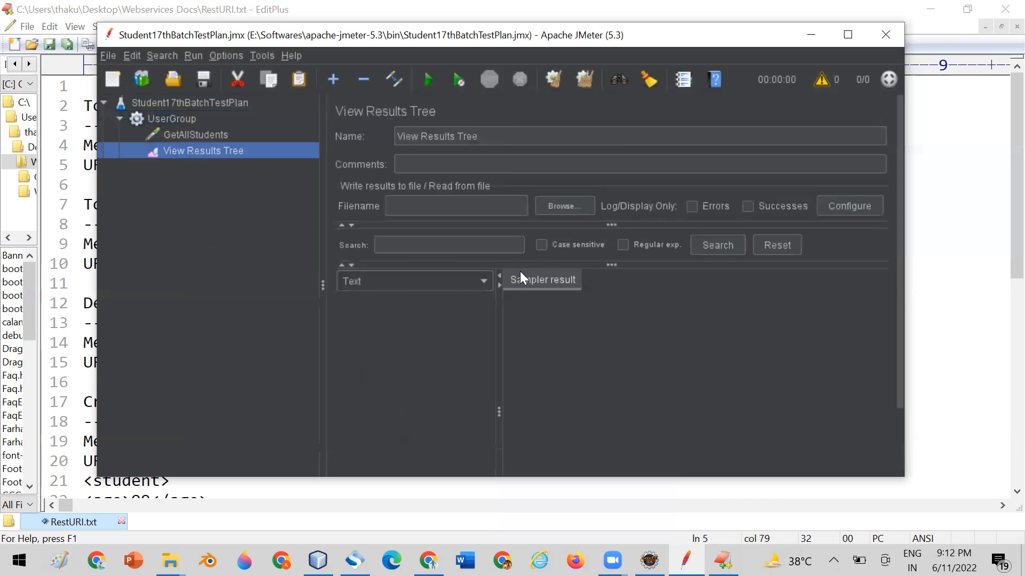
# Add a View Results in Table listener to the UserGroup thread group.
pyautogui.click(163, 118)
pyautogui.rightClick(163, 117)
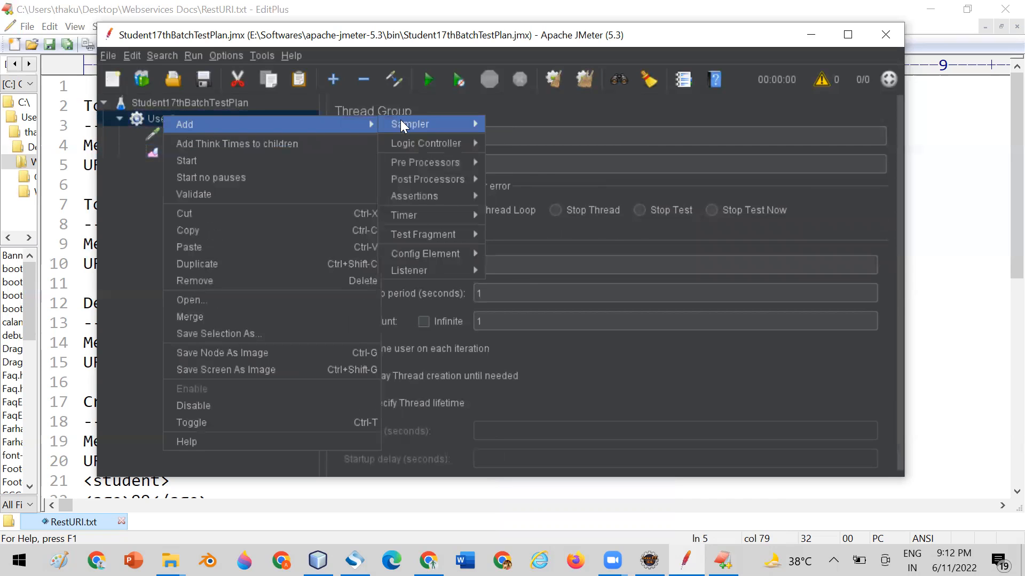
pyautogui.moveTo(408, 123)
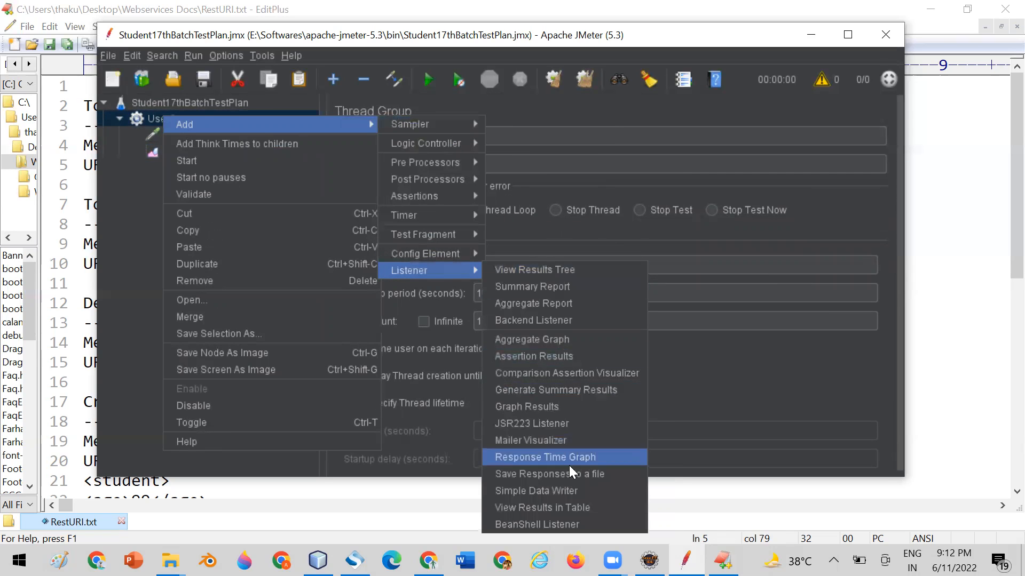
pyautogui.click(556, 507)
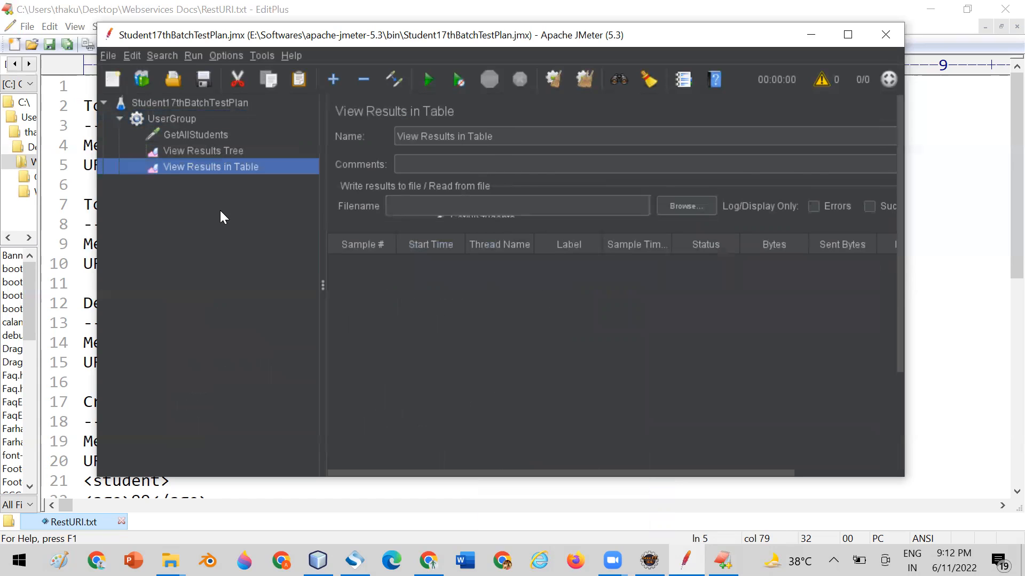
# Review the test plan, the UserGroup thread properties, the GetAllStudents request and both results listeners.
pyautogui.click(198, 150)
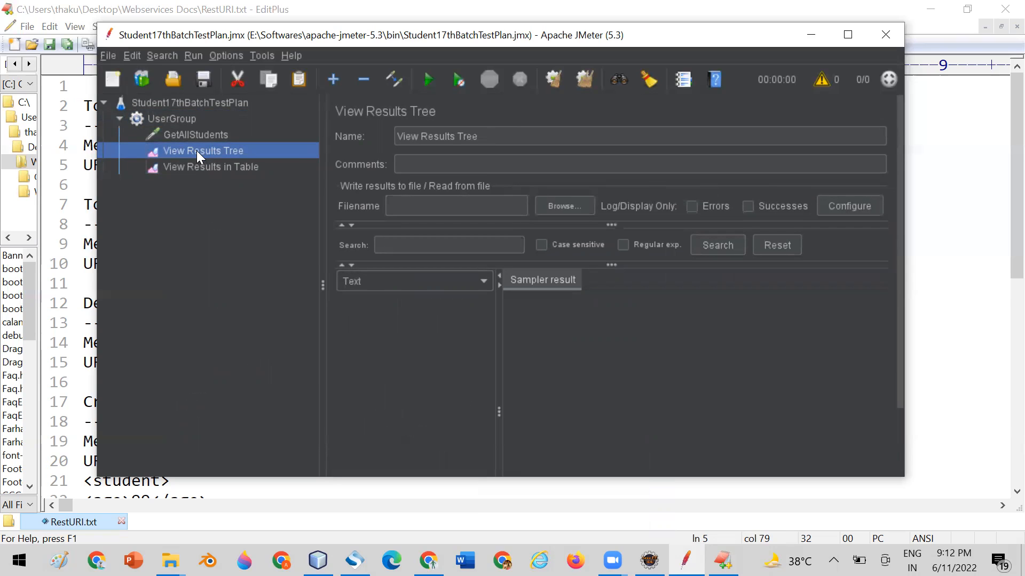
pyautogui.click(196, 165)
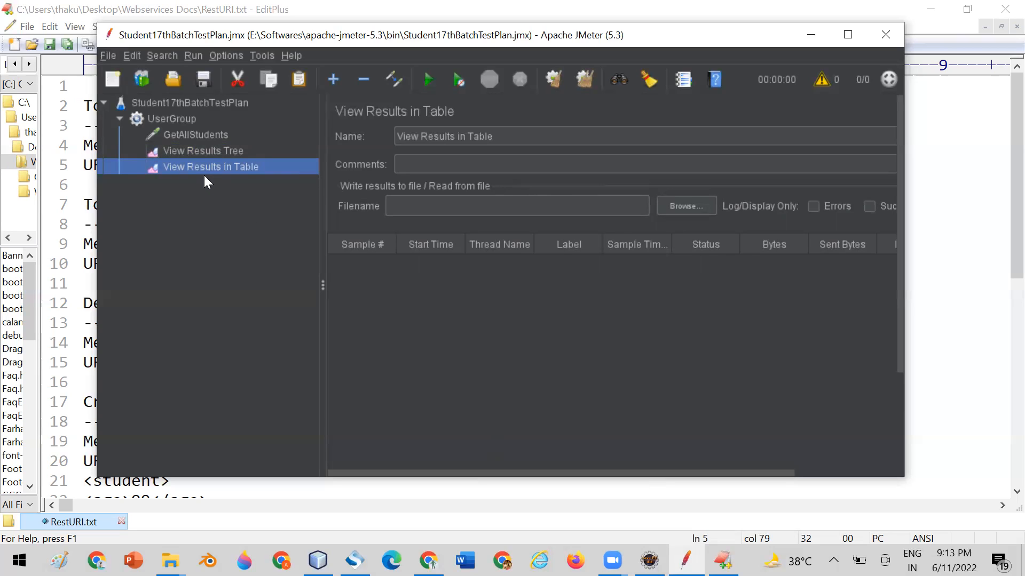
pyautogui.click(188, 101)
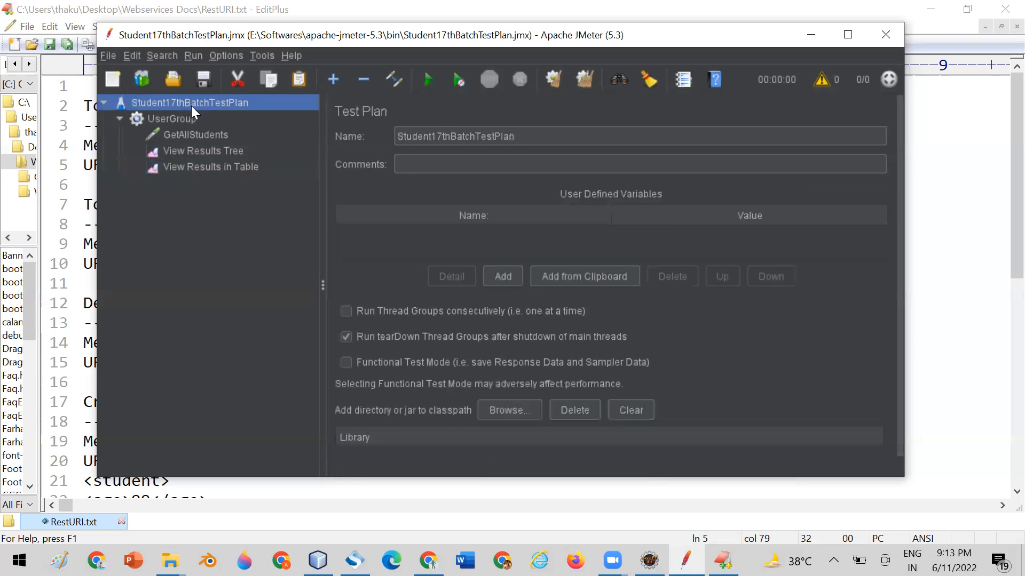
pyautogui.click(182, 119)
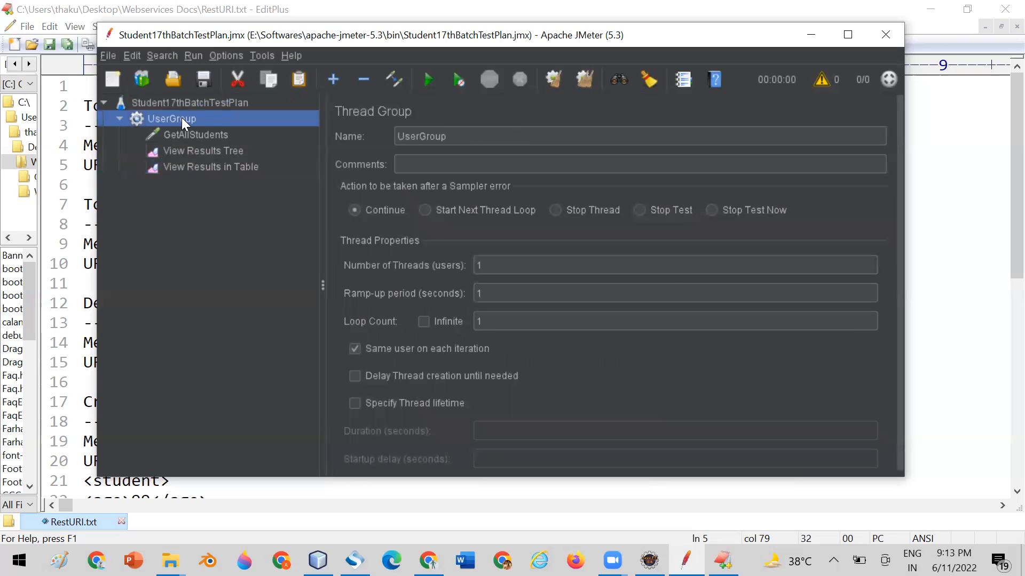
pyautogui.click(491, 264)
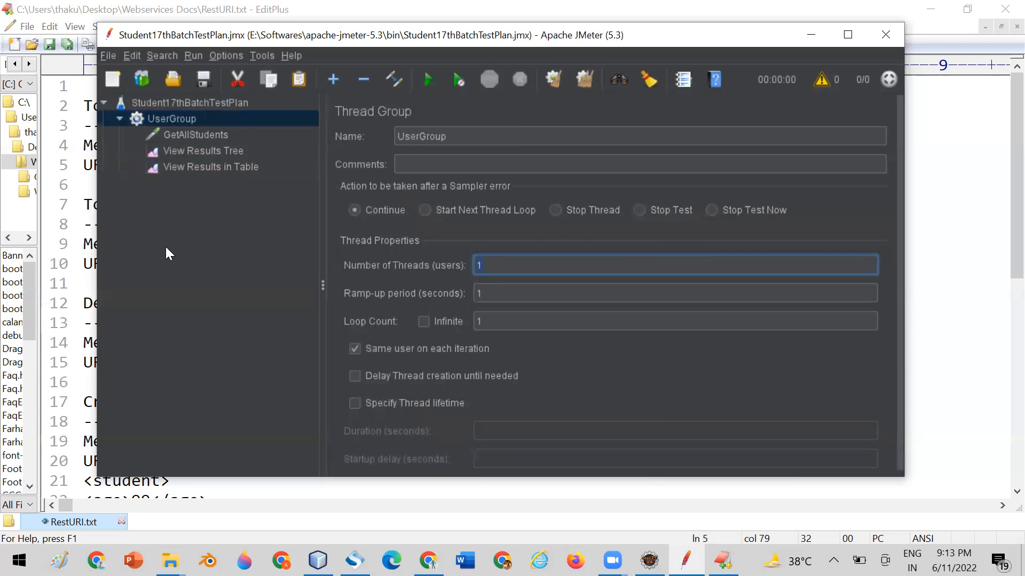
pyautogui.click(191, 136)
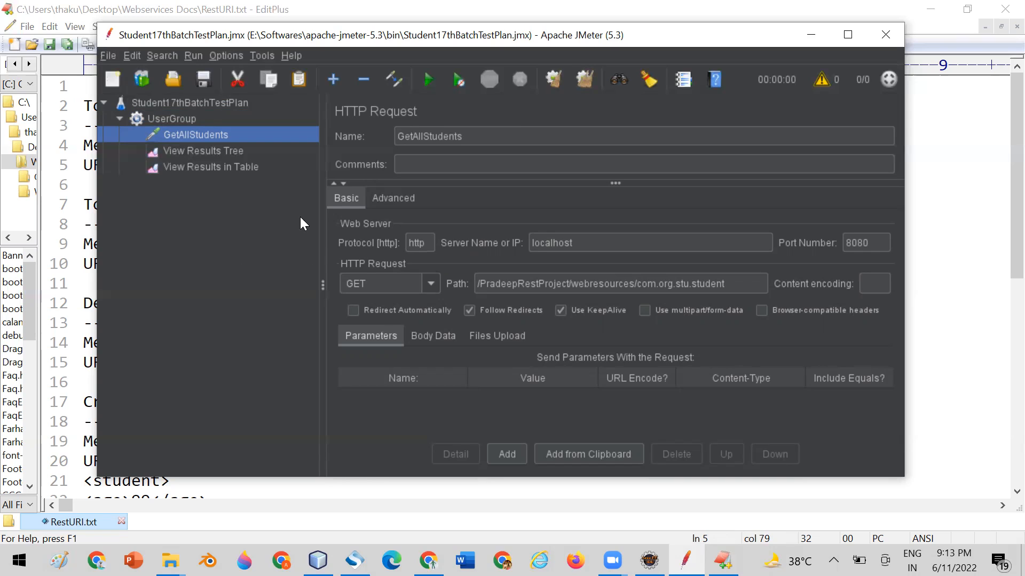
pyautogui.click(213, 150)
pyautogui.click(199, 169)
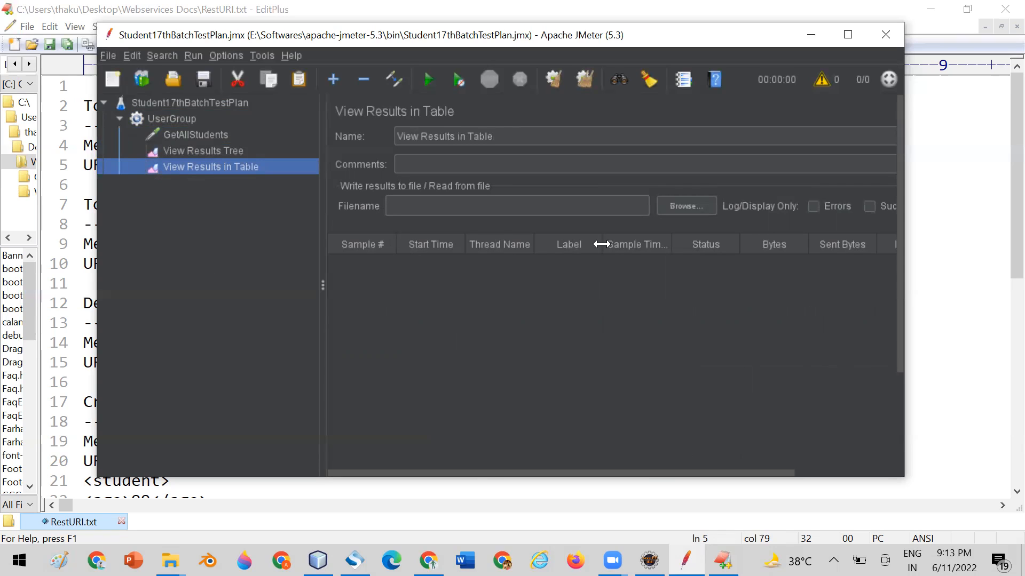
pyautogui.click(194, 150)
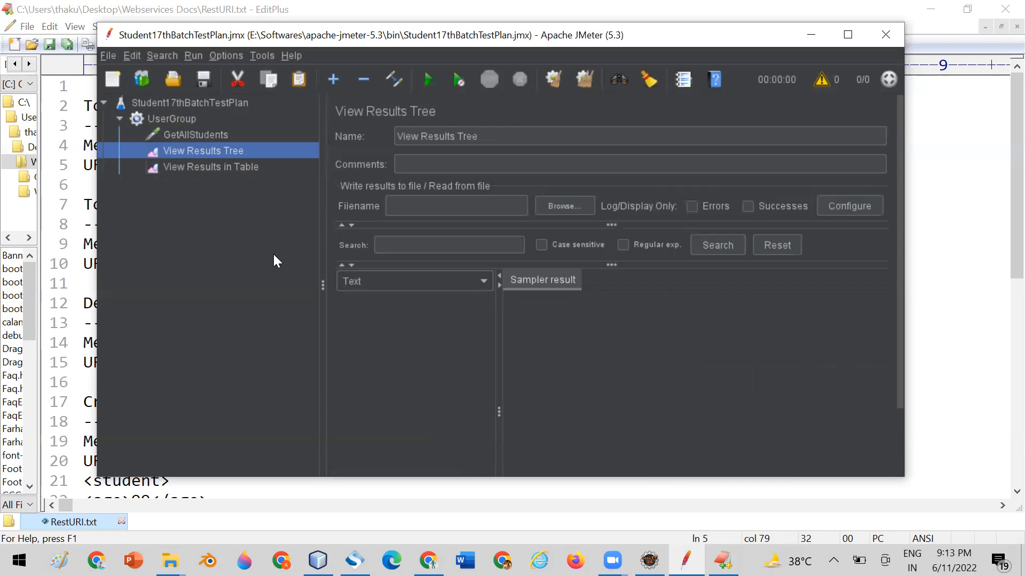
# Maximize the JMeter window and run the test plan with the View Results in Table listener open.
pyautogui.click(848, 34)
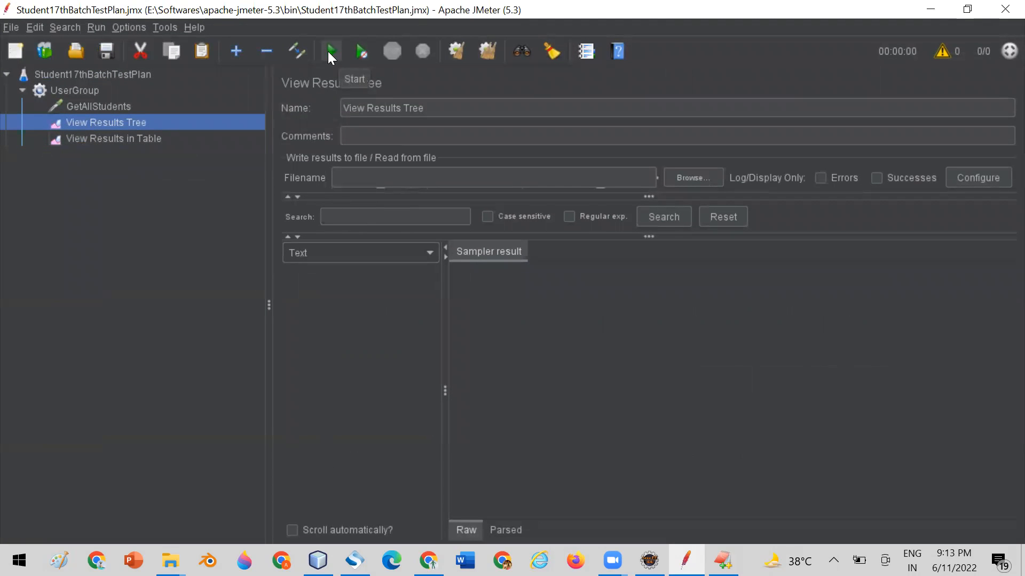
pyautogui.click(135, 137)
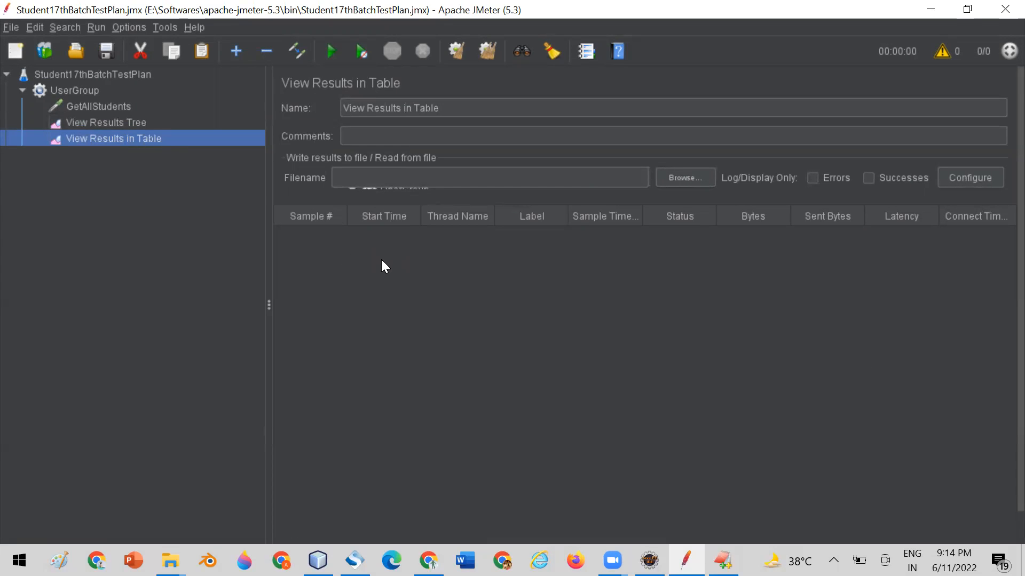
pyautogui.click(331, 51)
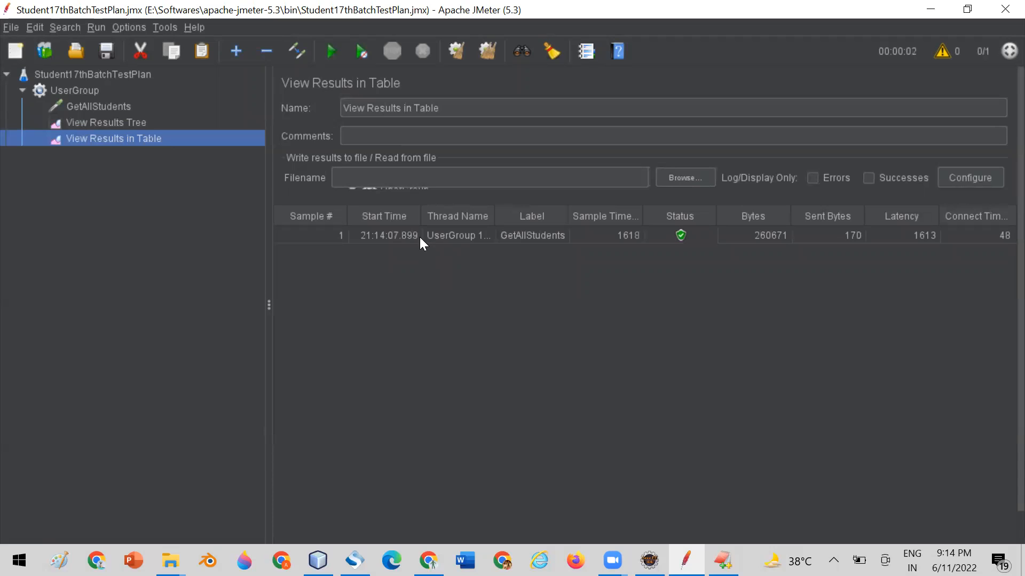
# Widen the Sample Time(ms) column and the results area to examine the GetAllStudents sample row.
pyautogui.click(424, 235)
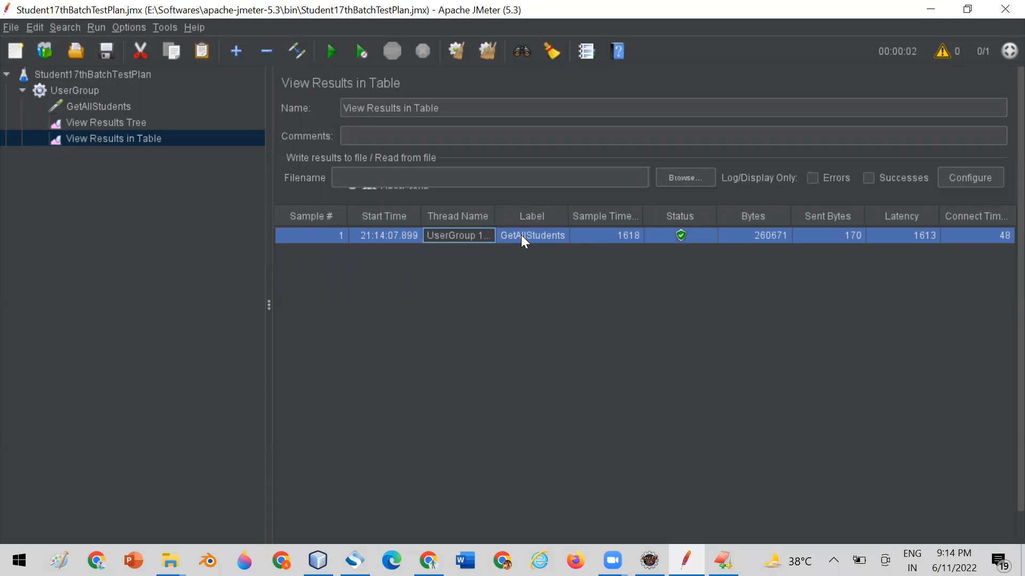
pyautogui.moveTo(640, 212); pyautogui.dragTo(670, 213)
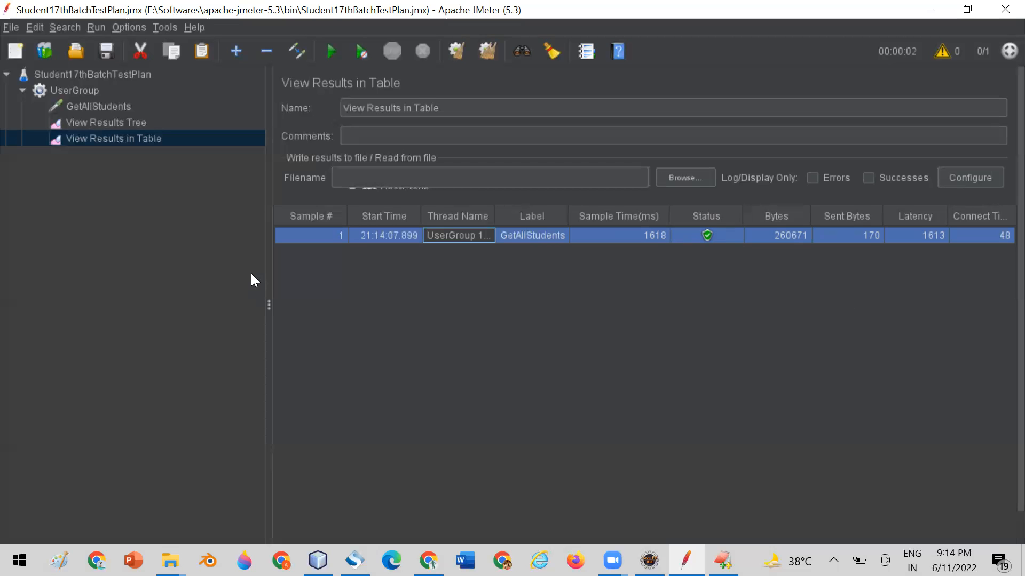
pyautogui.moveTo(268, 273); pyautogui.dragTo(214, 269)
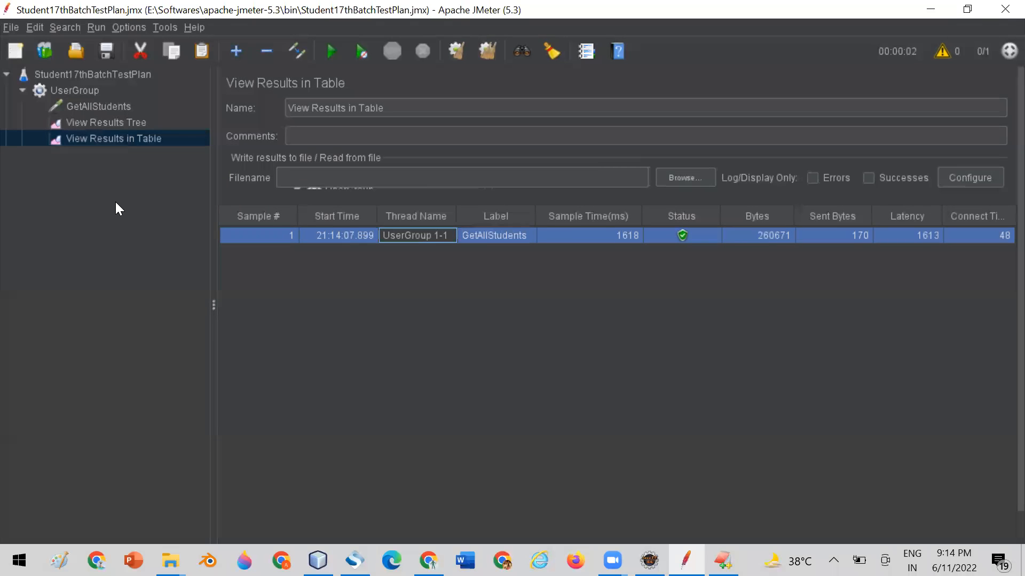
# Examine the GetAllStudents sampler result and response body in the View Results Tree listener.
pyautogui.click(106, 124)
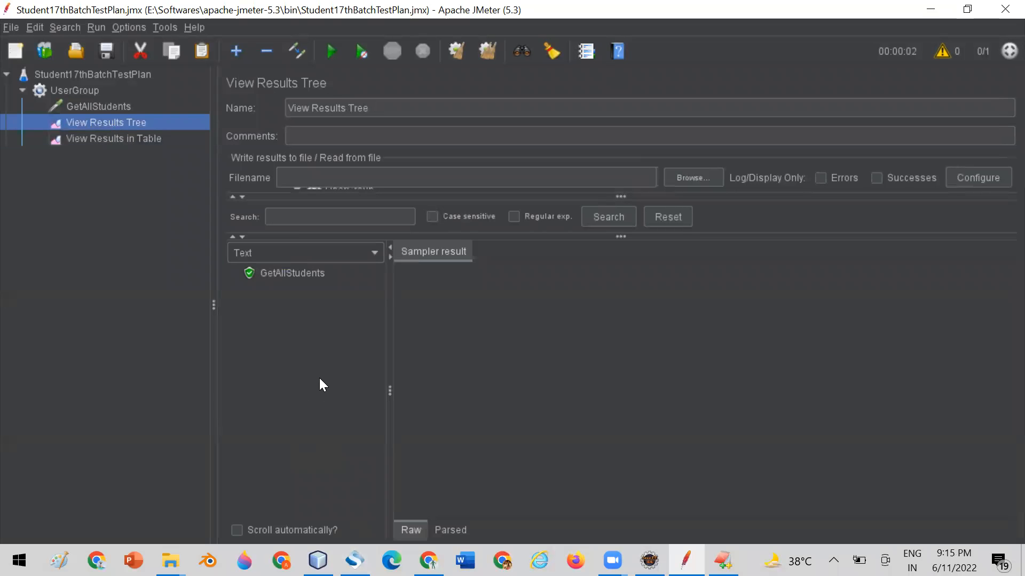
pyautogui.click(284, 273)
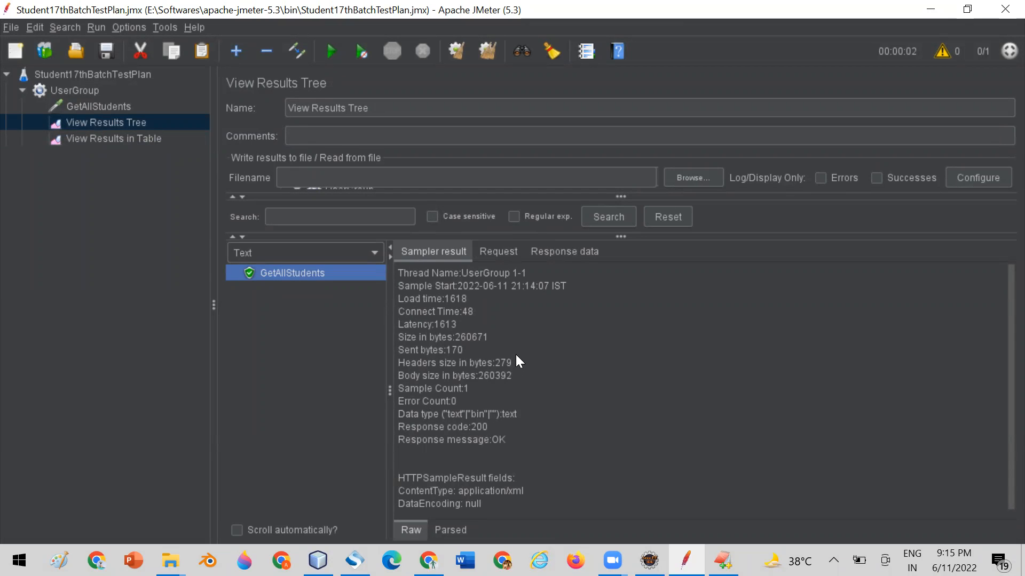
pyautogui.click(554, 252)
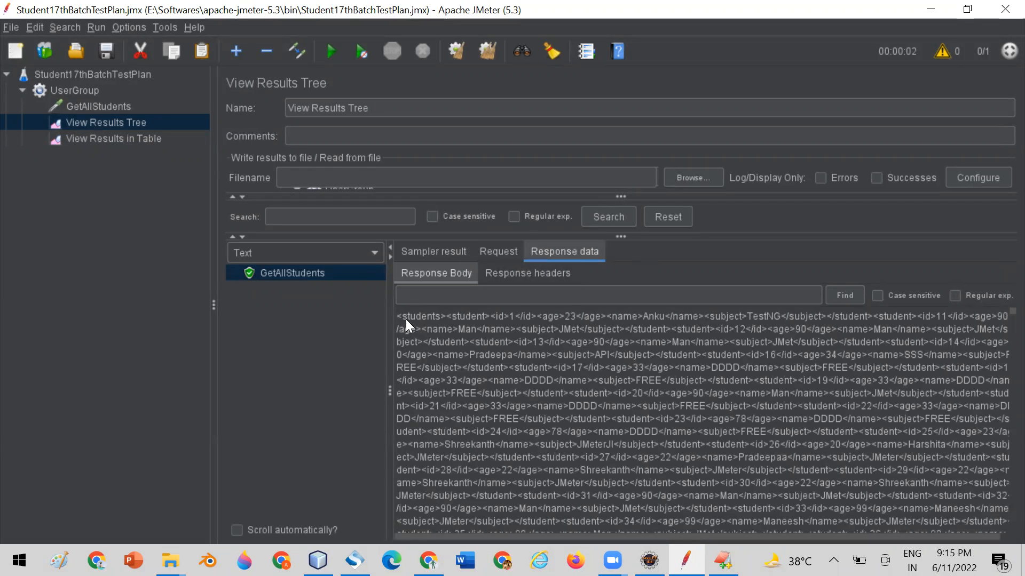
pyautogui.moveTo(397, 314); pyautogui.dragTo(708, 434)
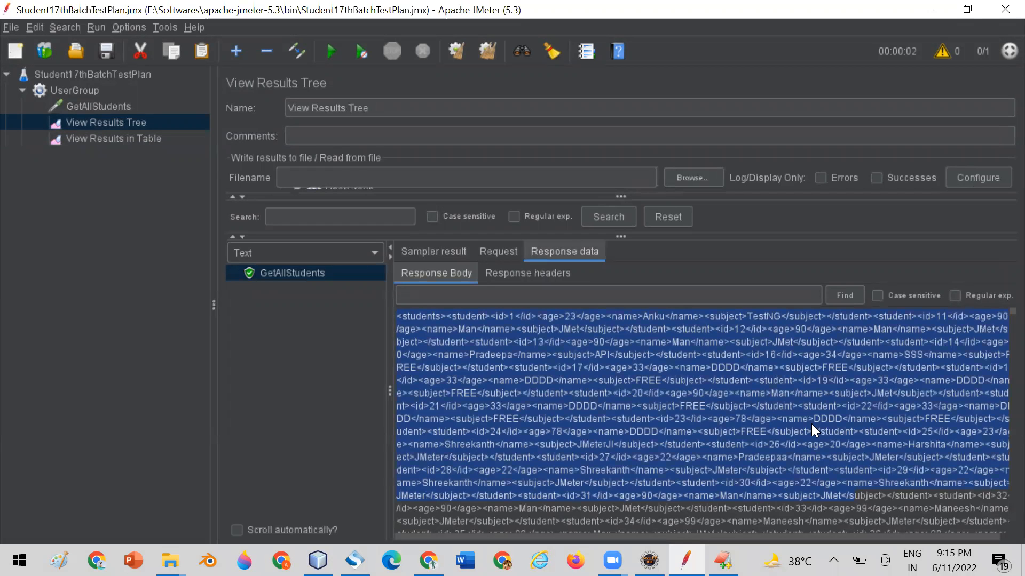
# Copy the entire GetAllStudents response body into a new EditPlus document and turn on word wrap to read it from the beginning.
pyautogui.click(548, 378)
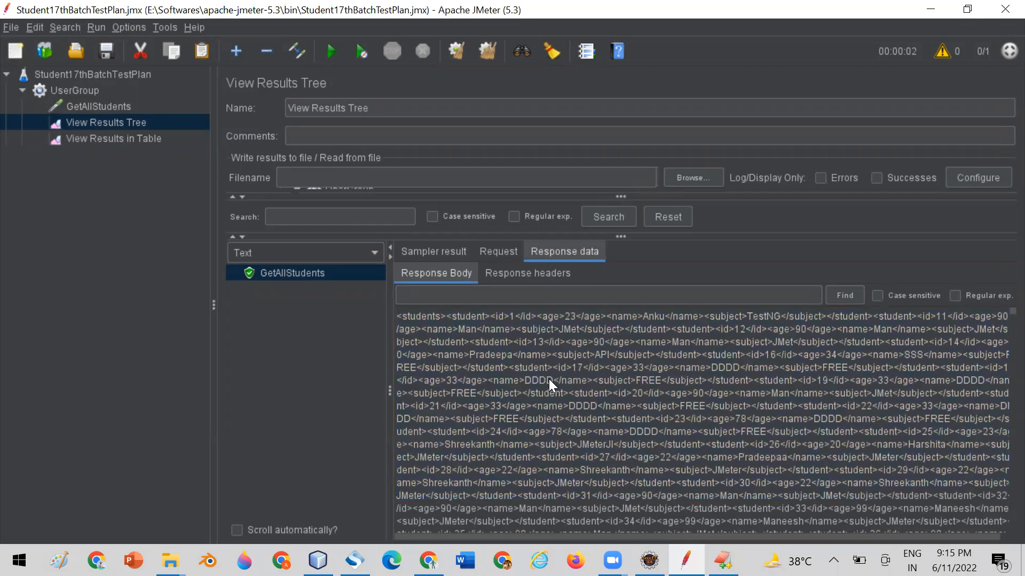
pyautogui.hotkey('ctrl', 'a')
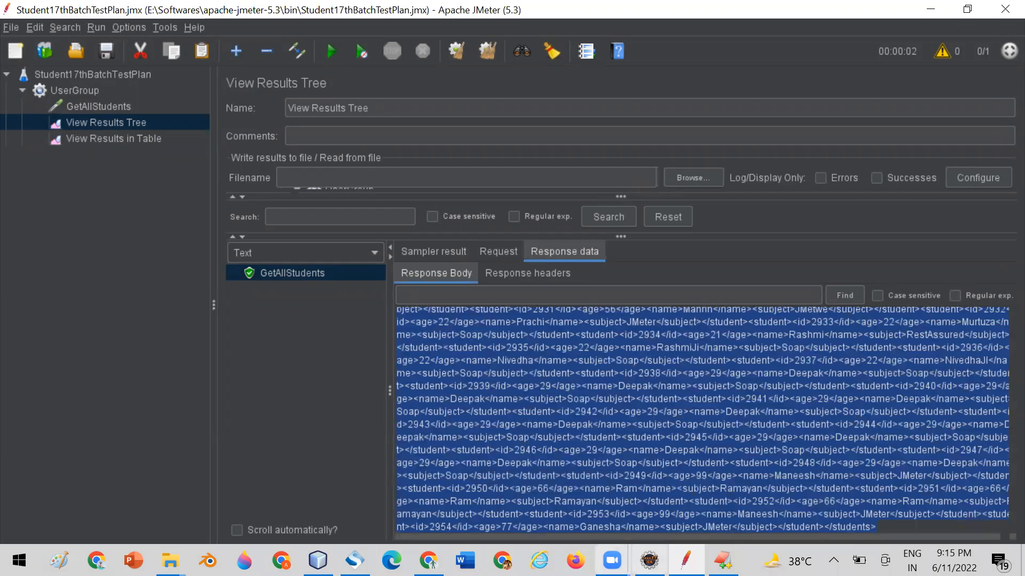
pyautogui.click(723, 560)
pyautogui.hotkey('ctrl', 'n')
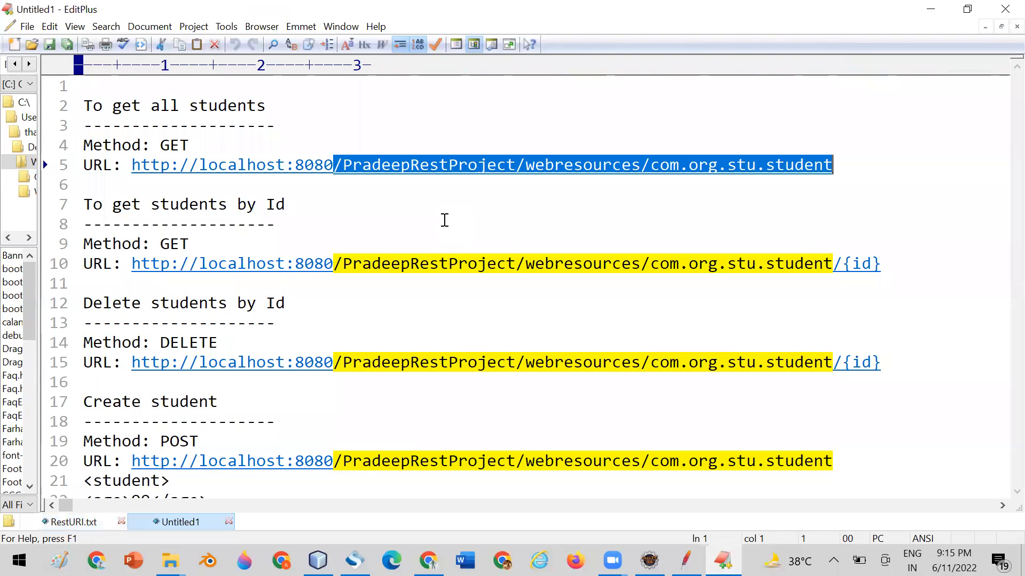
pyautogui.hotkey('ctrl', 'v')
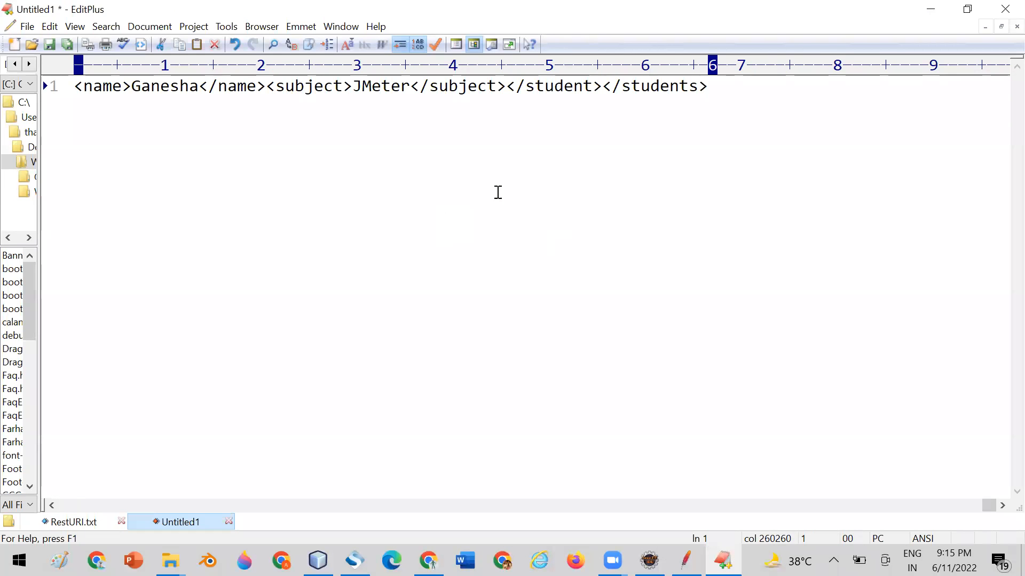
pyautogui.click(381, 43)
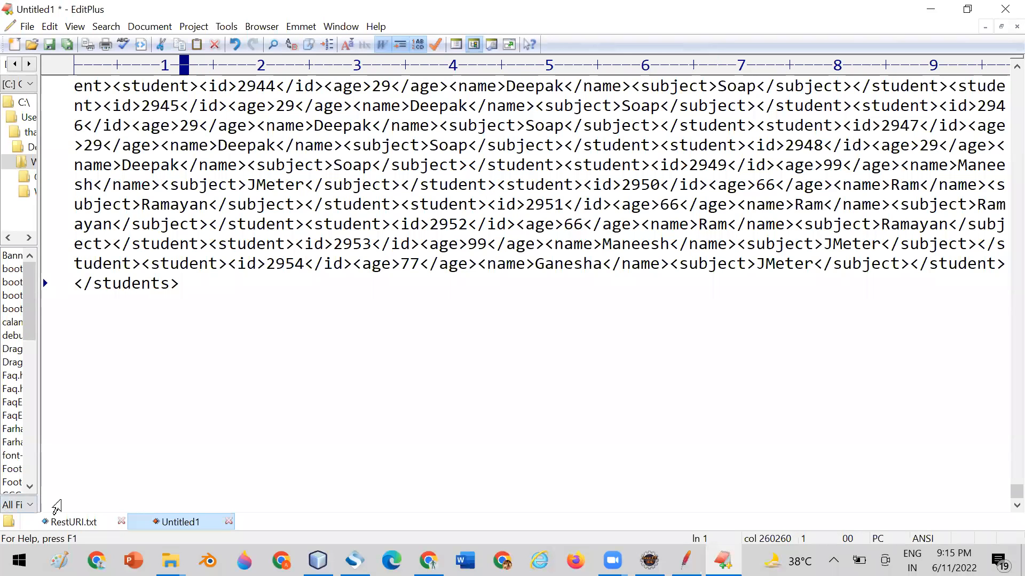
pyautogui.moveTo(1002, 498); pyautogui.dragTo(1003, 75)
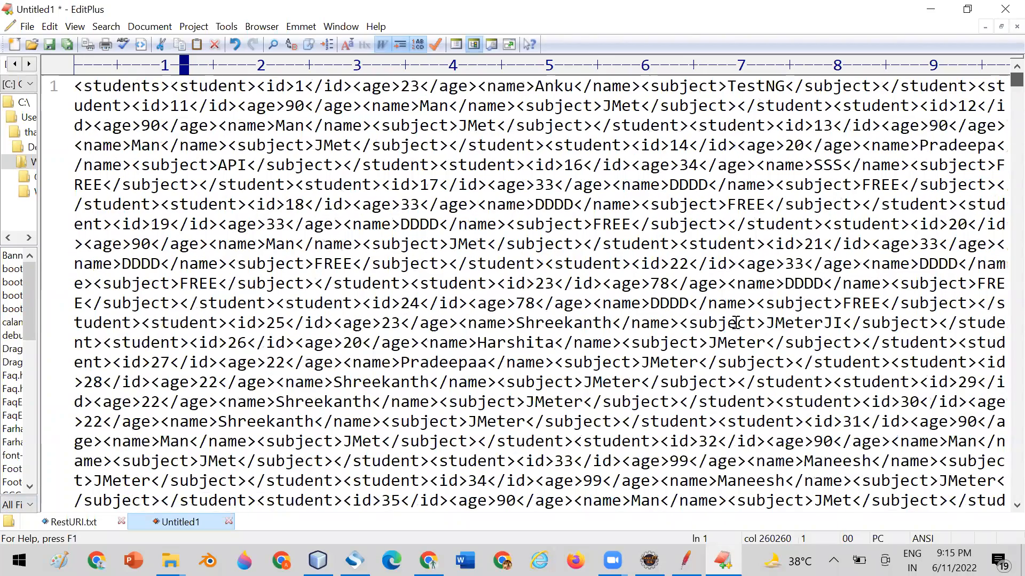
# Switch back to JMeter and set the UserGroup's number of threads (users) to 10.
pyautogui.hotkey('alt', 'Tab')
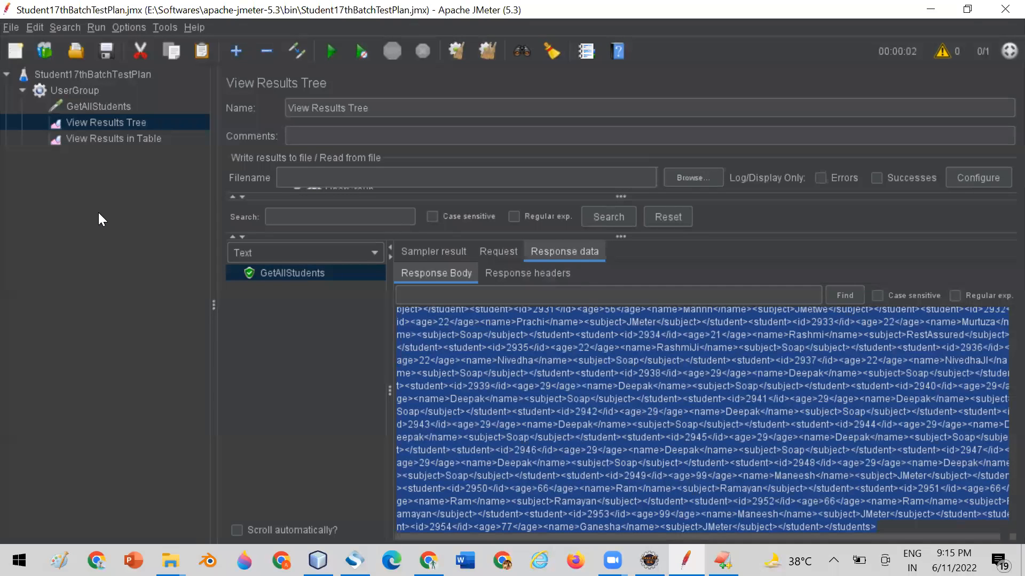
pyautogui.click(83, 89)
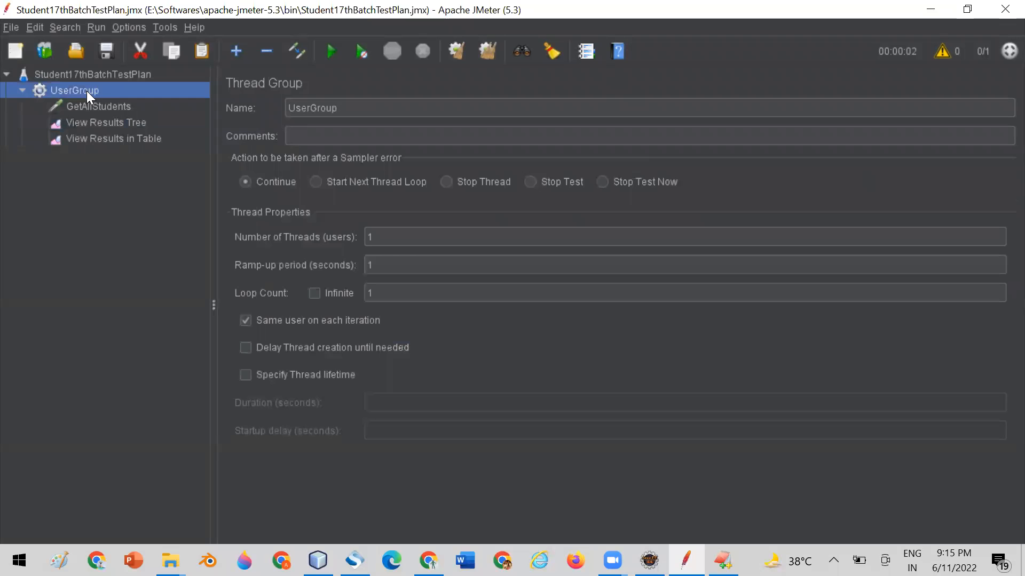
pyautogui.click(380, 236)
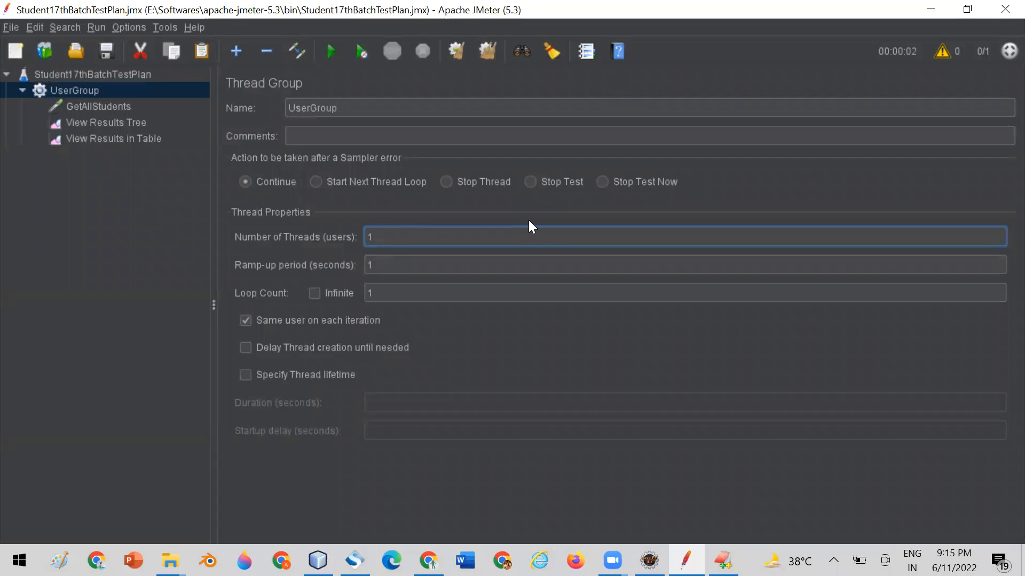
pyautogui.write('0')
# Clear all previous run results and check both the View Results Tree and View Results in Table listeners.
pyautogui.click(107, 137)
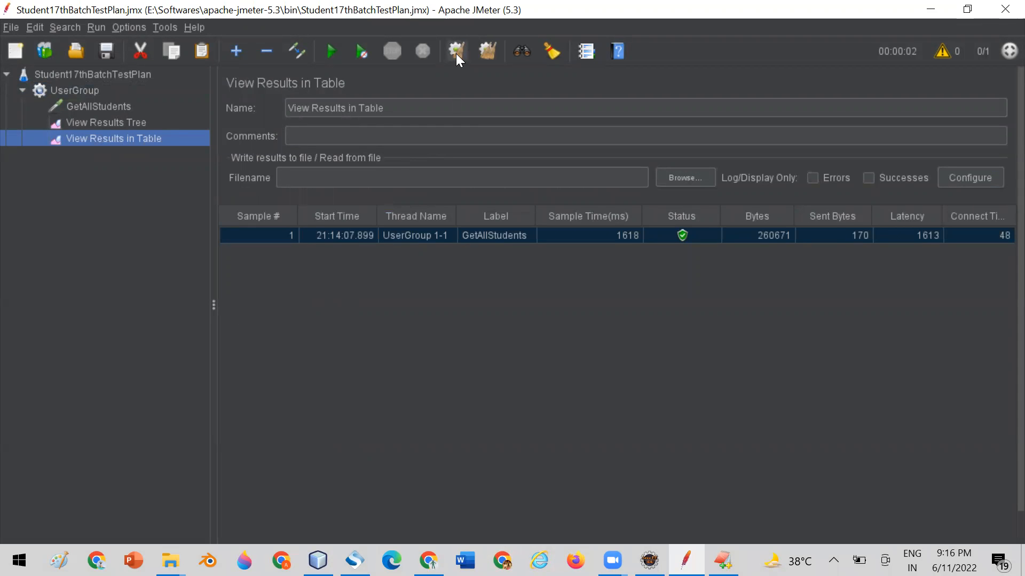
pyautogui.click(486, 51)
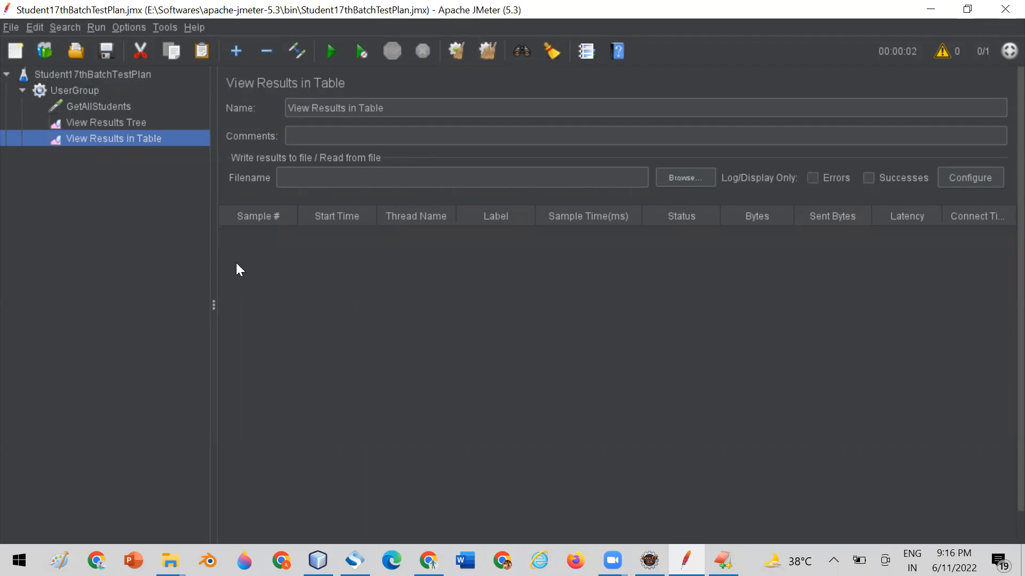
pyautogui.click(110, 122)
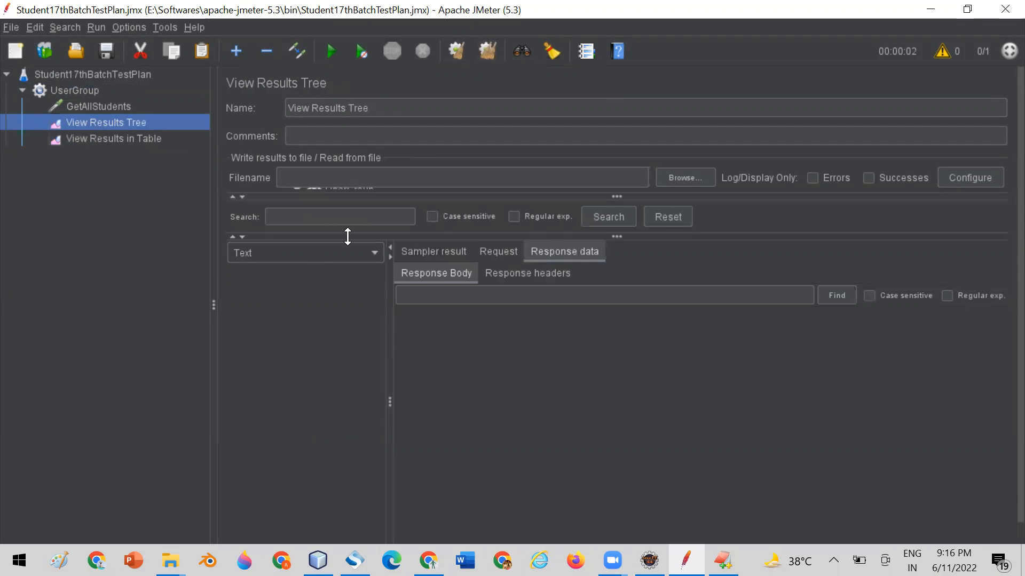
pyautogui.click(91, 140)
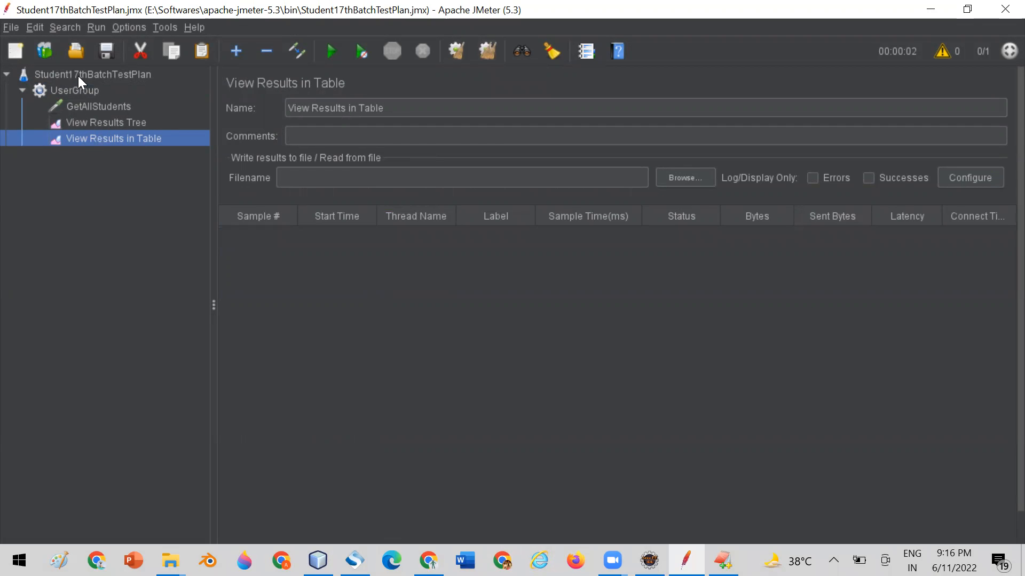
# Run the test plan with 10 users while the View Results in Table listener is open.
pyautogui.click(78, 76)
pyautogui.click(112, 138)
pyautogui.click(331, 51)
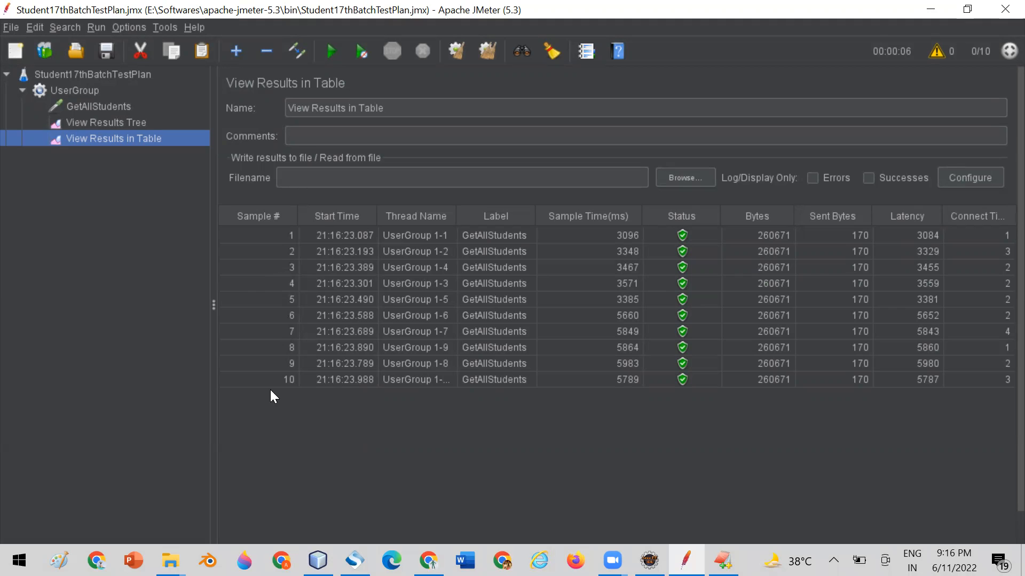
# Set the UserGroup's number of threads (users) to 100.
pyautogui.click(68, 88)
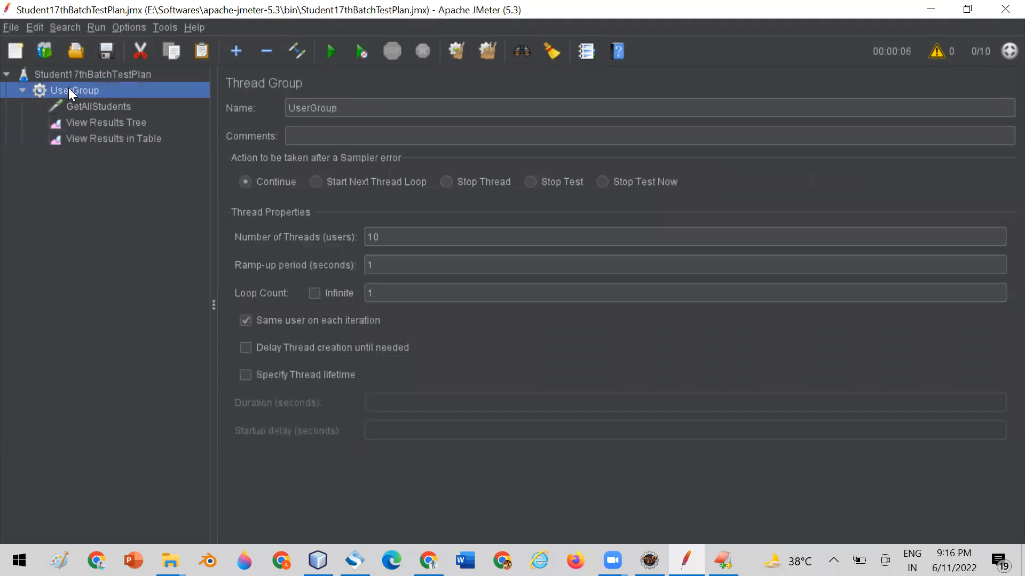
pyautogui.click(385, 239)
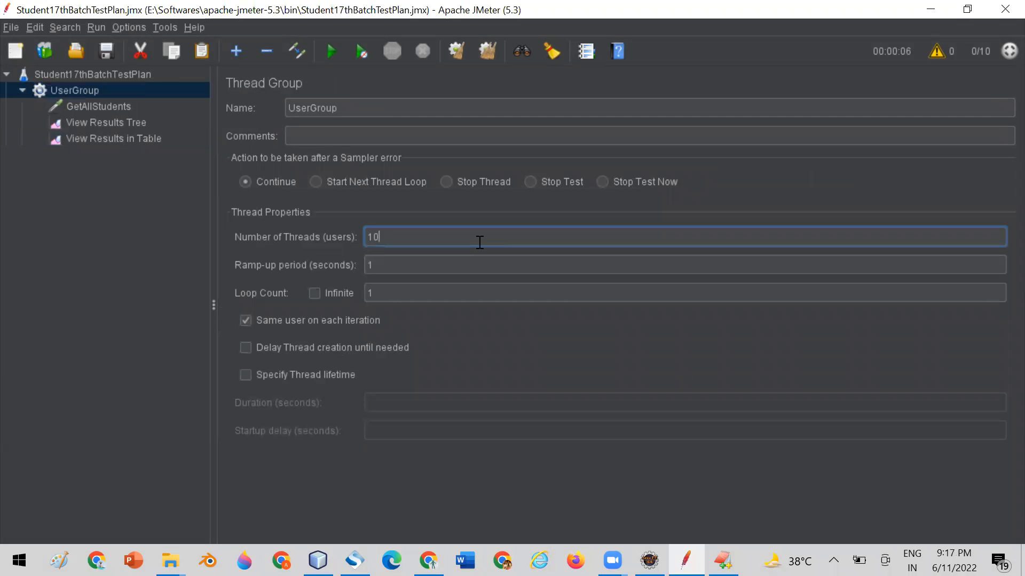
pyautogui.write('0')
# Clear all results and rerun the test plan with the View Results in Table listener open.
pyautogui.click(100, 139)
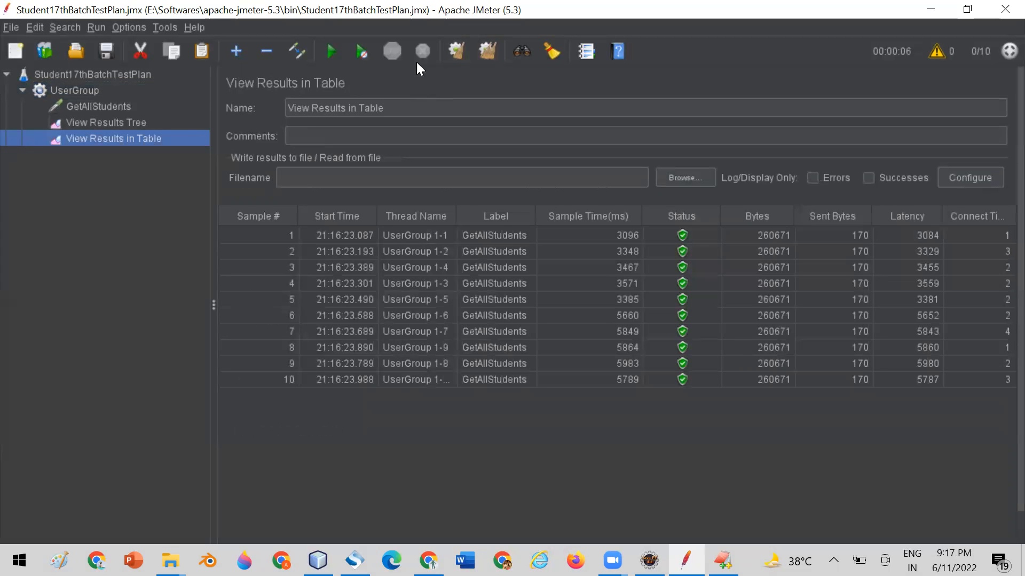
pyautogui.click(484, 52)
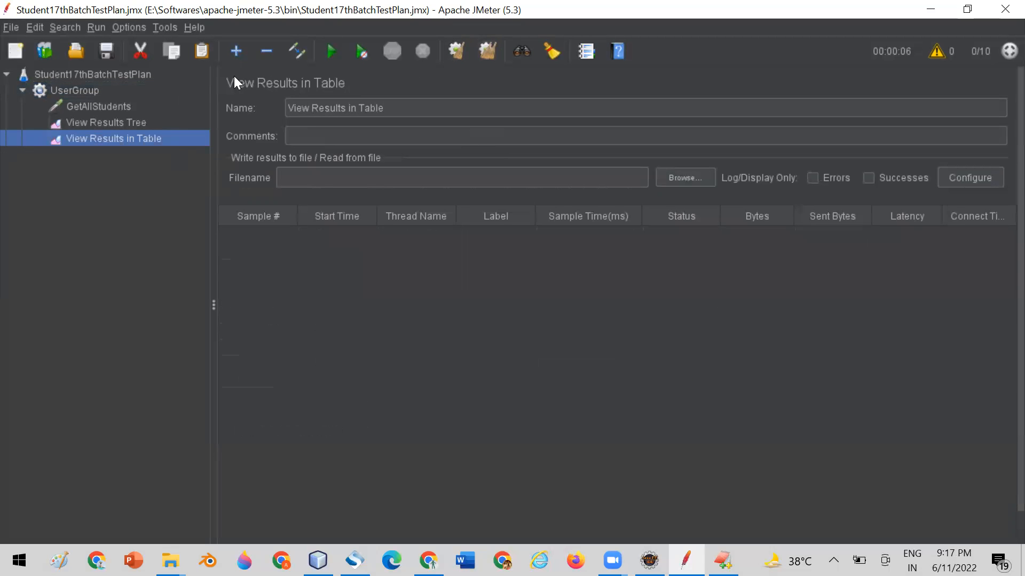
pyautogui.click(330, 51)
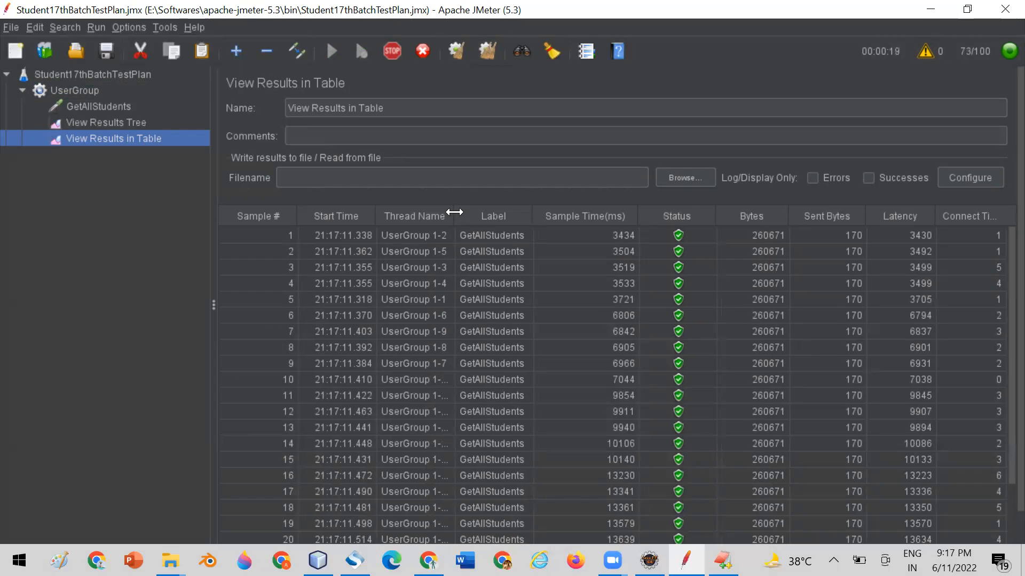
# Widen the Thread Name column in the results table and sort the samples by Start Time in ascending order.
pyautogui.moveTo(454, 216); pyautogui.dragTo(501, 211)
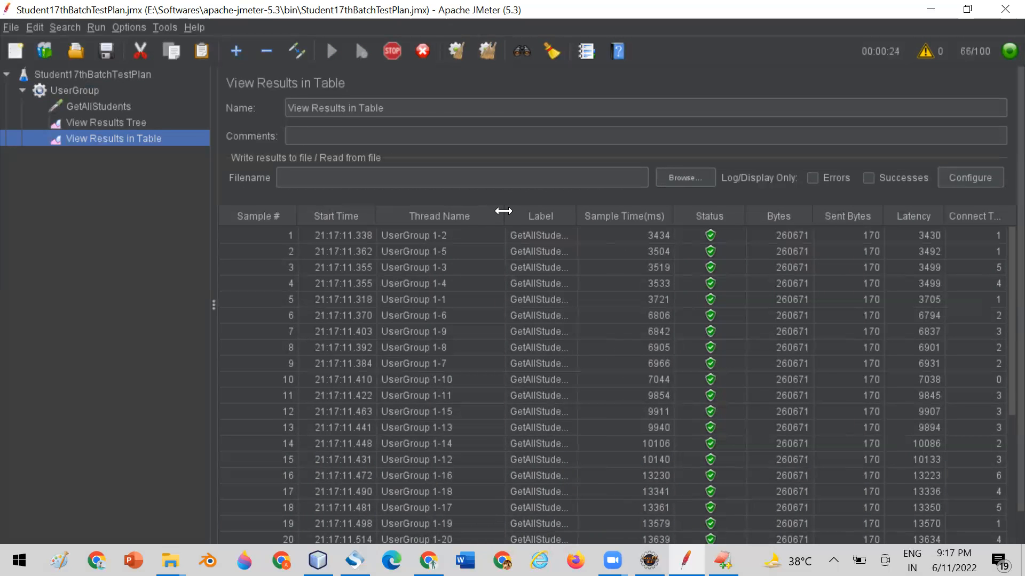
pyautogui.moveTo(504, 211); pyautogui.dragTo(487, 212)
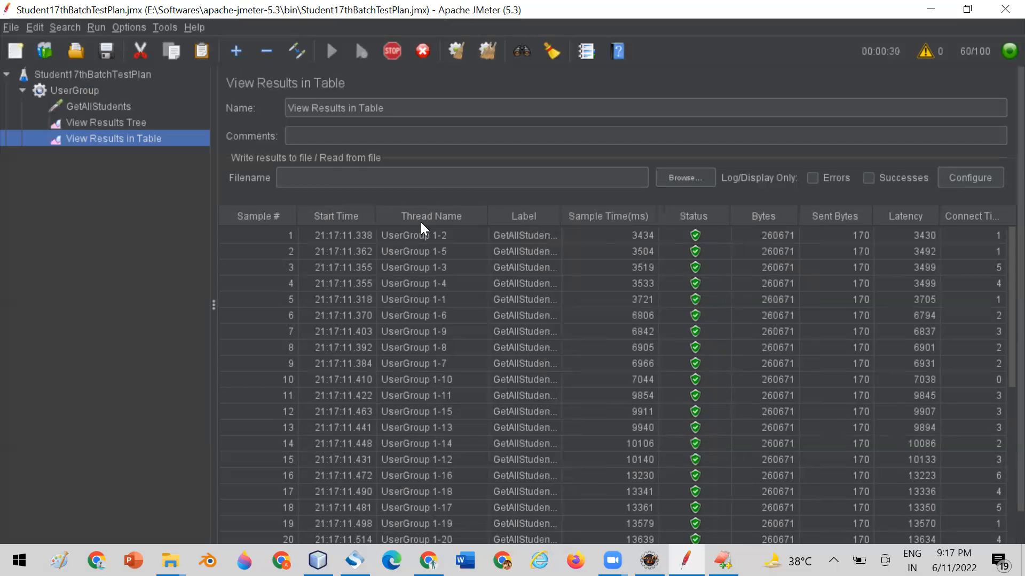
pyautogui.click(253, 234)
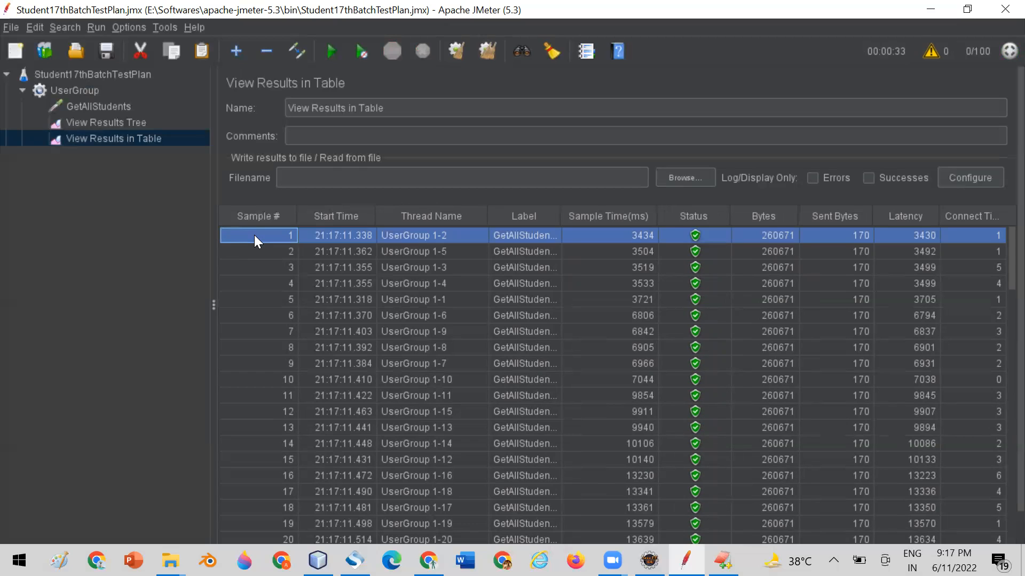
pyautogui.click(357, 216)
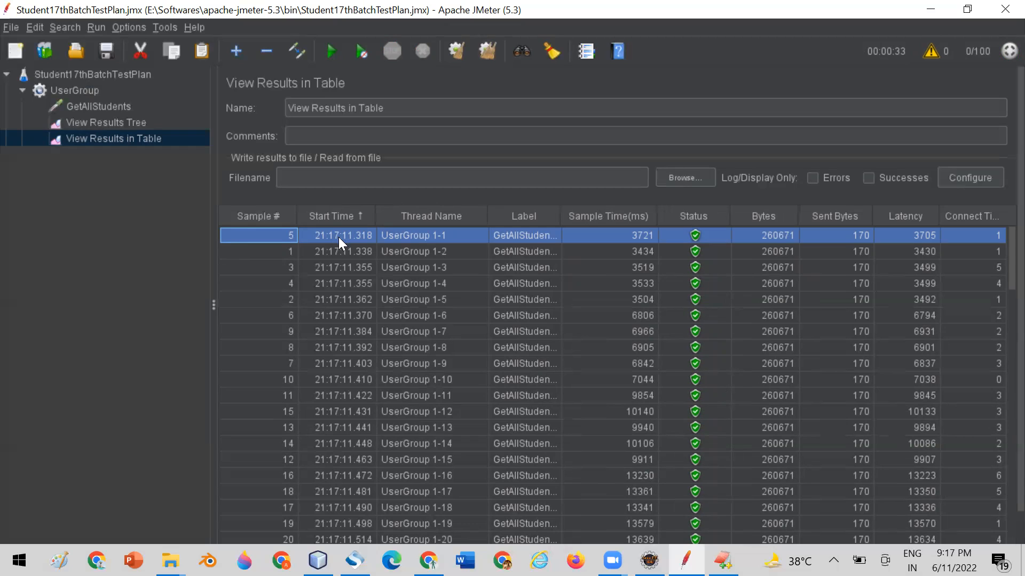
# Examine the start times of successive samples row by row, along with their UserGroup thread names.
pyautogui.click(264, 256)
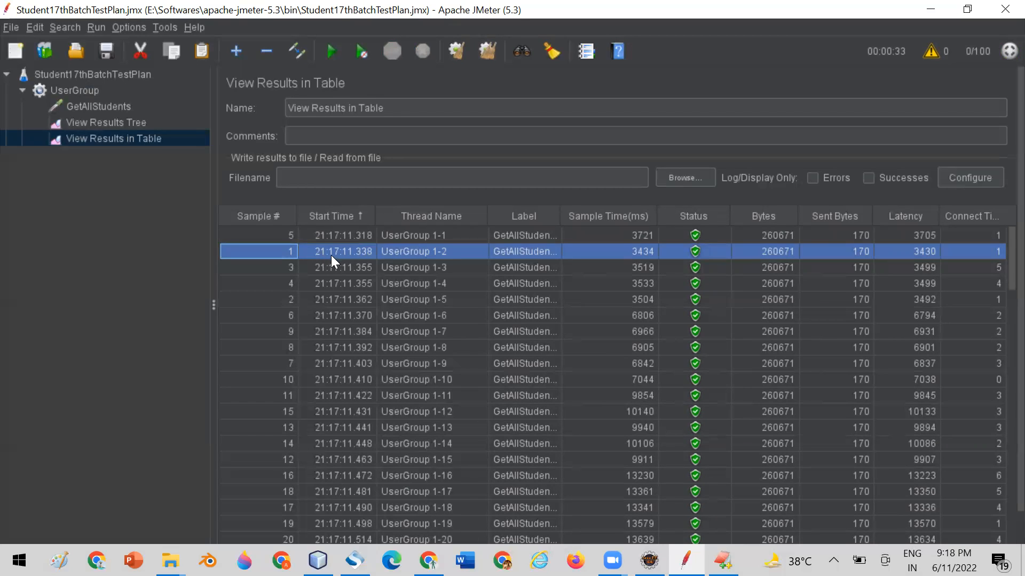
pyautogui.click(362, 270)
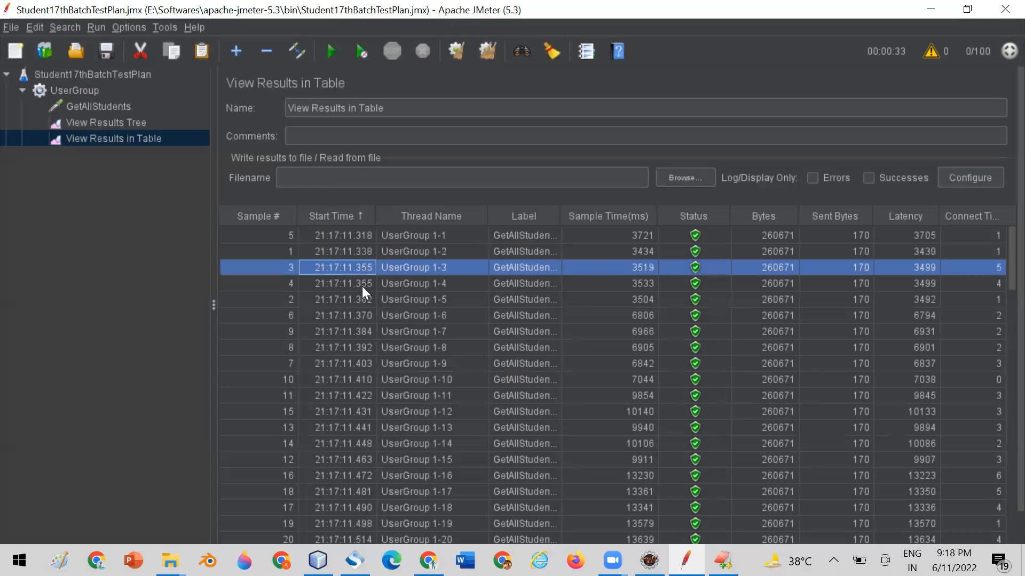
pyautogui.click(361, 286)
pyautogui.click(365, 302)
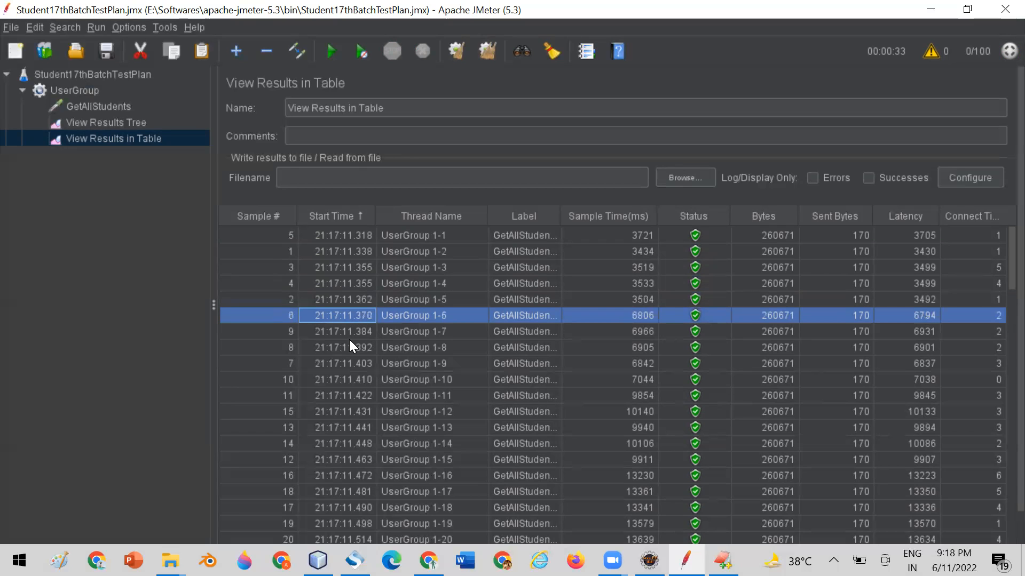
pyautogui.click(348, 344)
pyautogui.click(346, 359)
pyautogui.click(346, 378)
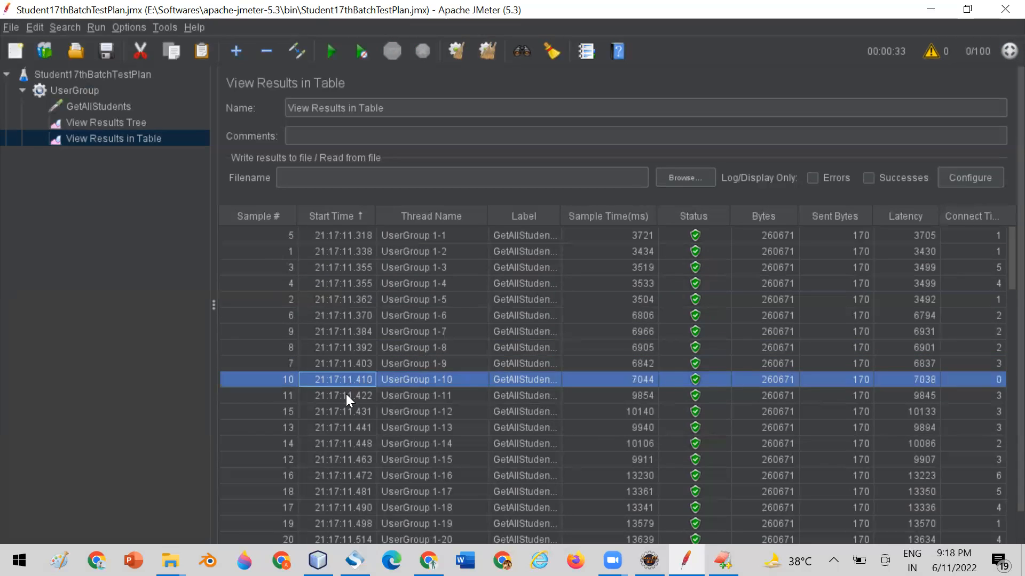
pyautogui.click(346, 395)
pyautogui.click(342, 413)
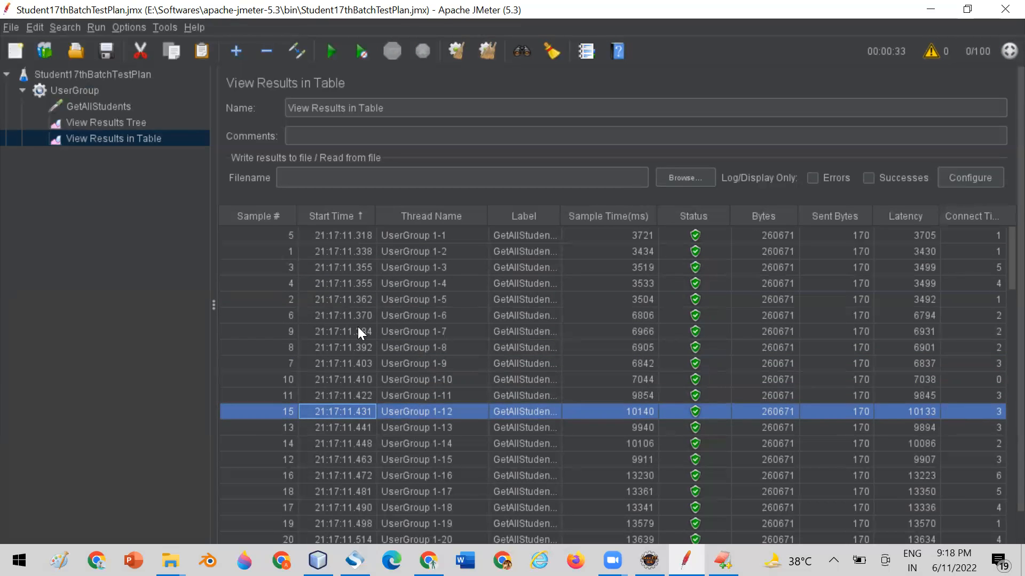
pyautogui.click(358, 268)
pyautogui.click(354, 285)
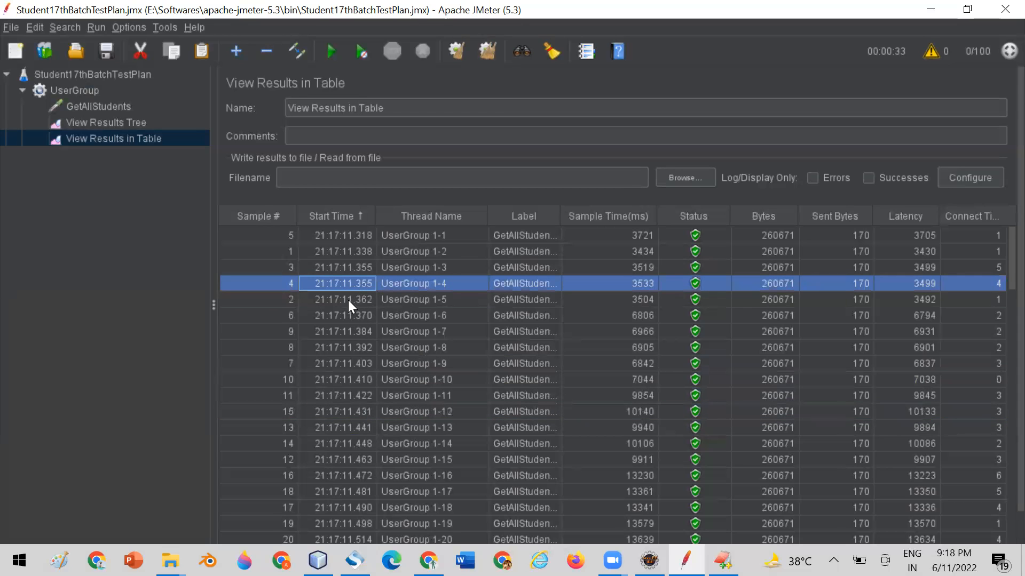
pyautogui.click(348, 300)
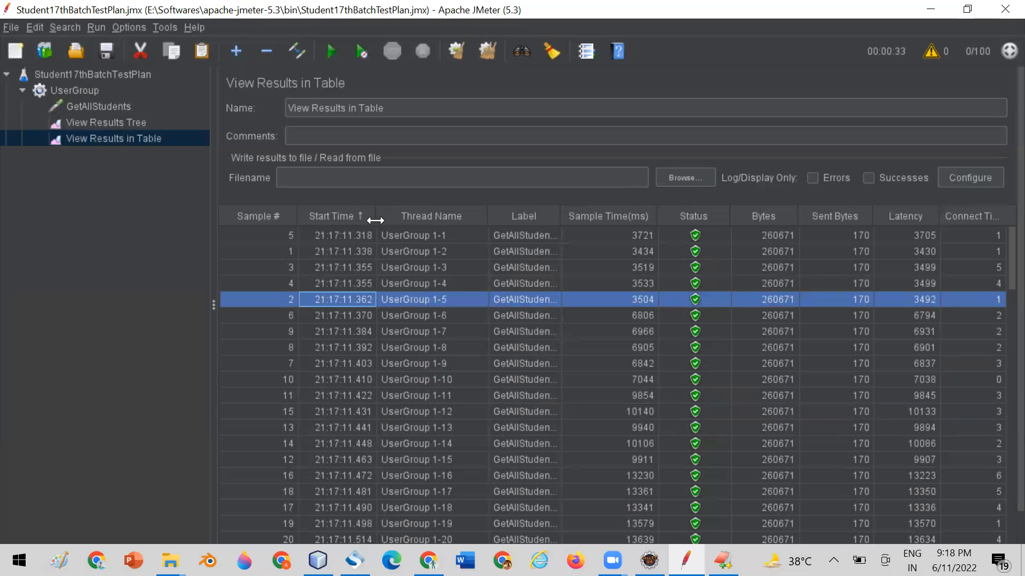
pyautogui.moveTo(375, 221); pyautogui.dragTo(380, 220)
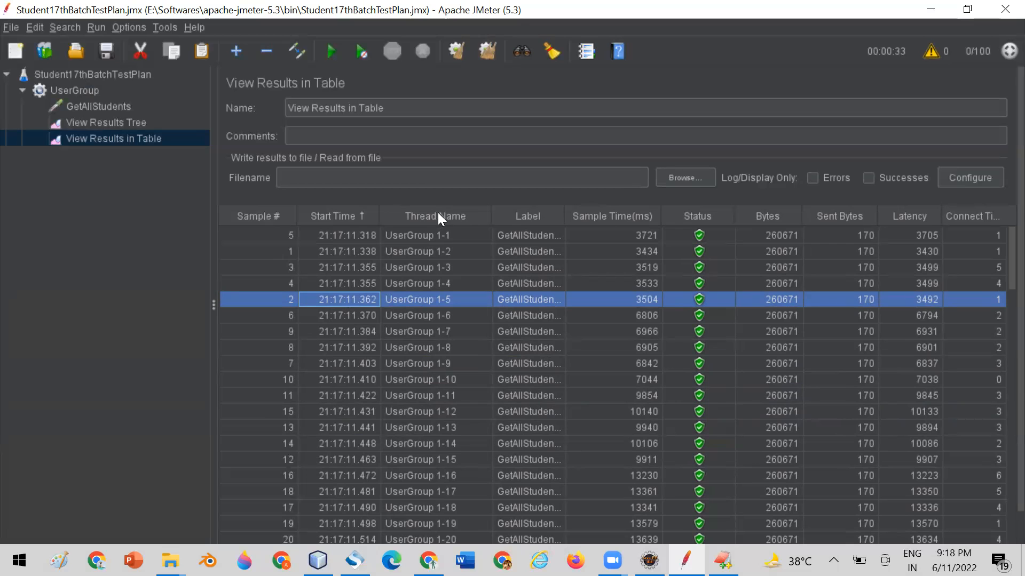
pyautogui.click(407, 235)
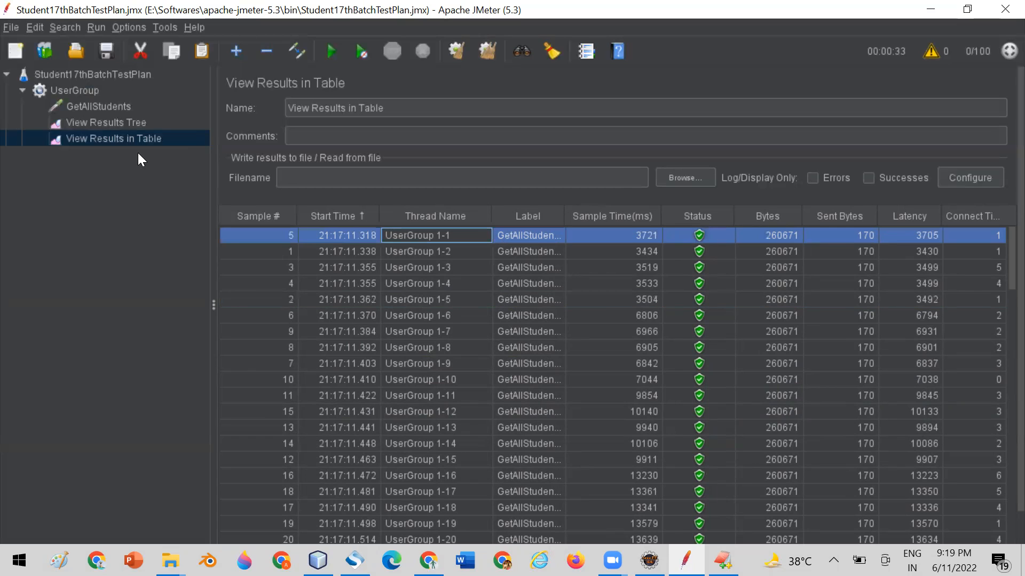
# Compare the UserGroup's name and number of threads with the thread names and statuses throughout the results table.
pyautogui.click(74, 90)
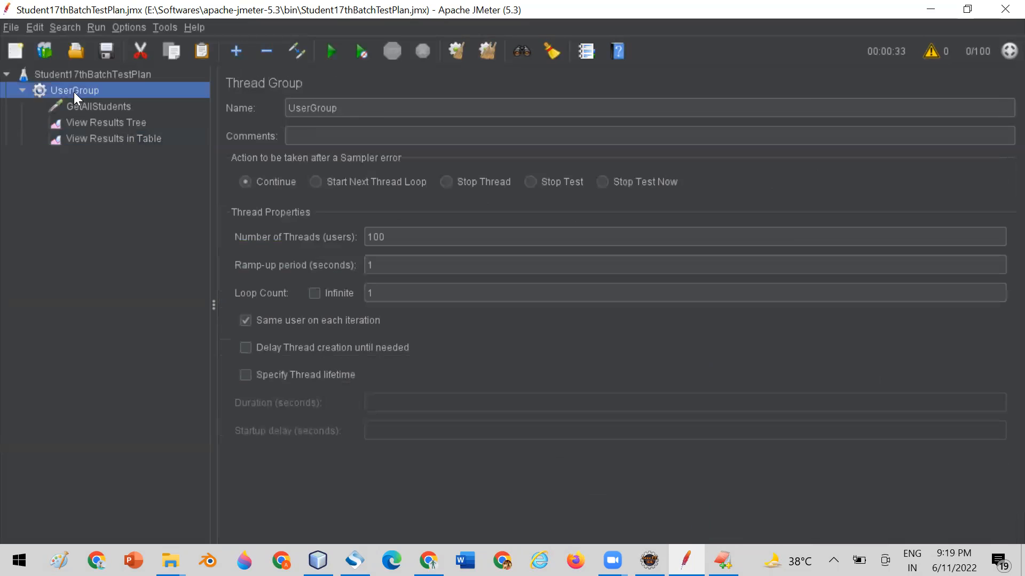
pyautogui.doubleClick(352, 111)
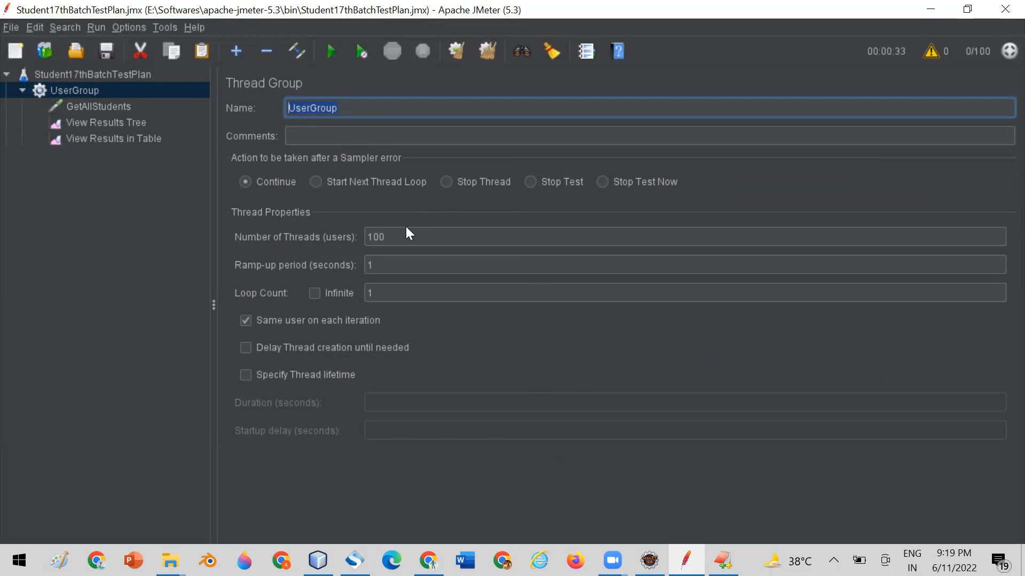
pyautogui.moveTo(397, 236); pyautogui.dragTo(352, 237)
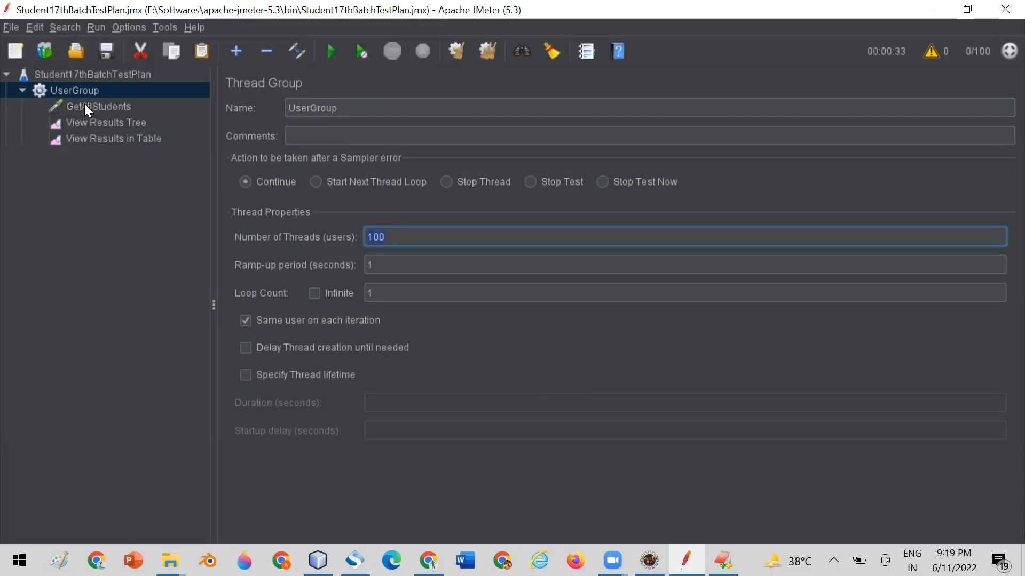
pyautogui.click(95, 137)
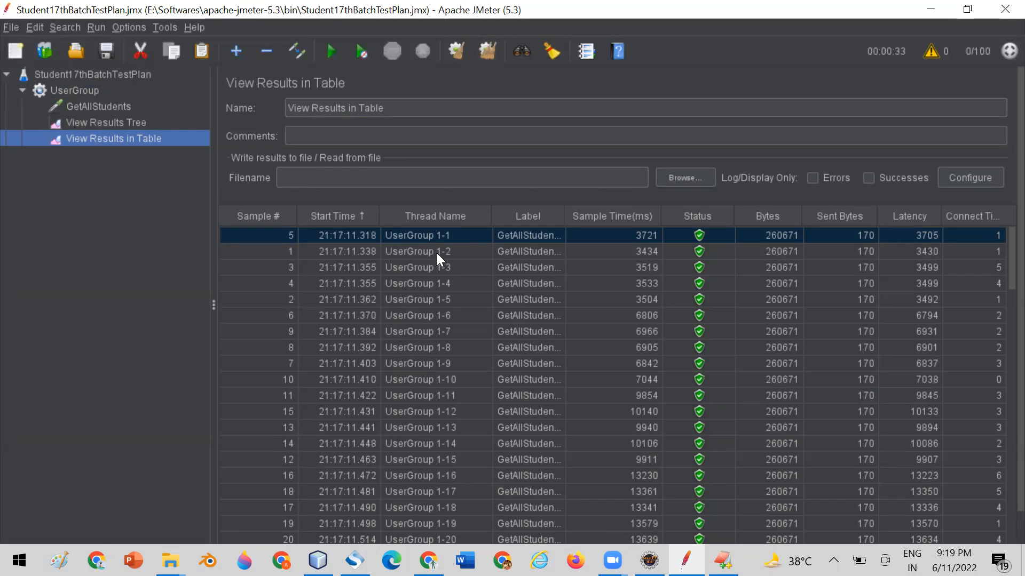
pyautogui.scroll(-13, 467, 268)
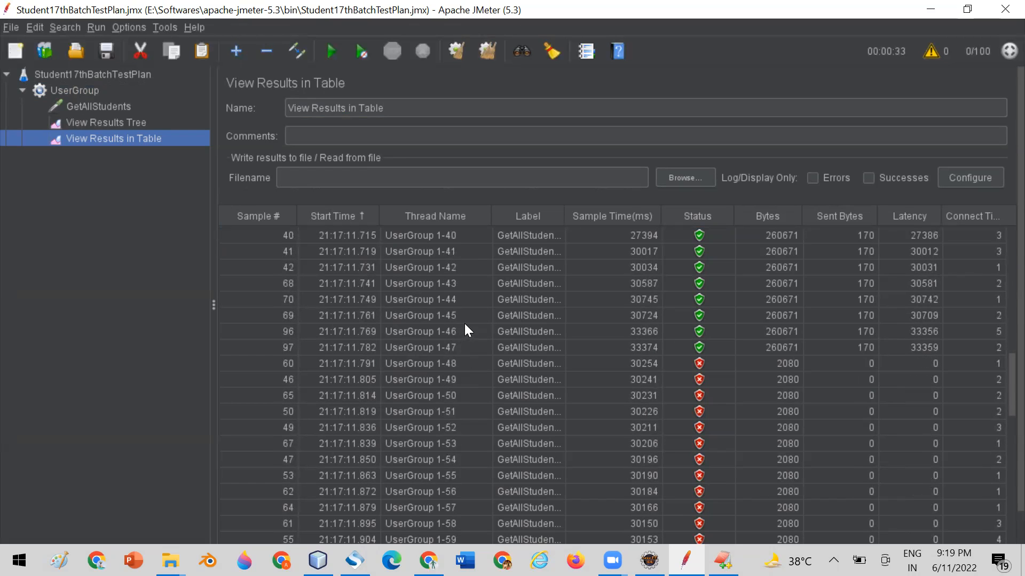
pyautogui.scroll(13, 464, 324)
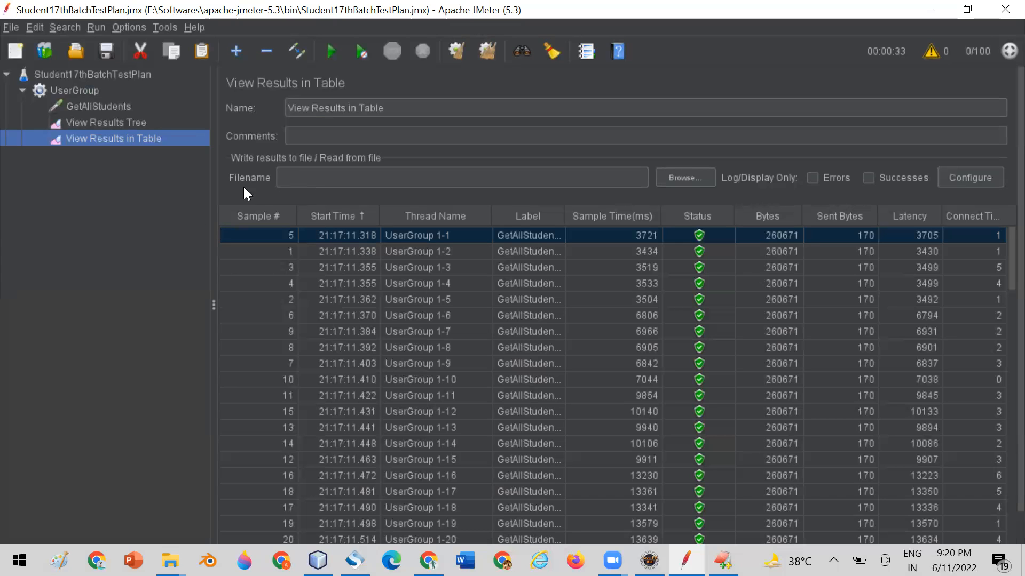
# Add a second thread group to Student17thBatchTestPlan and name it SecondUserGroup.
pyautogui.click(104, 75)
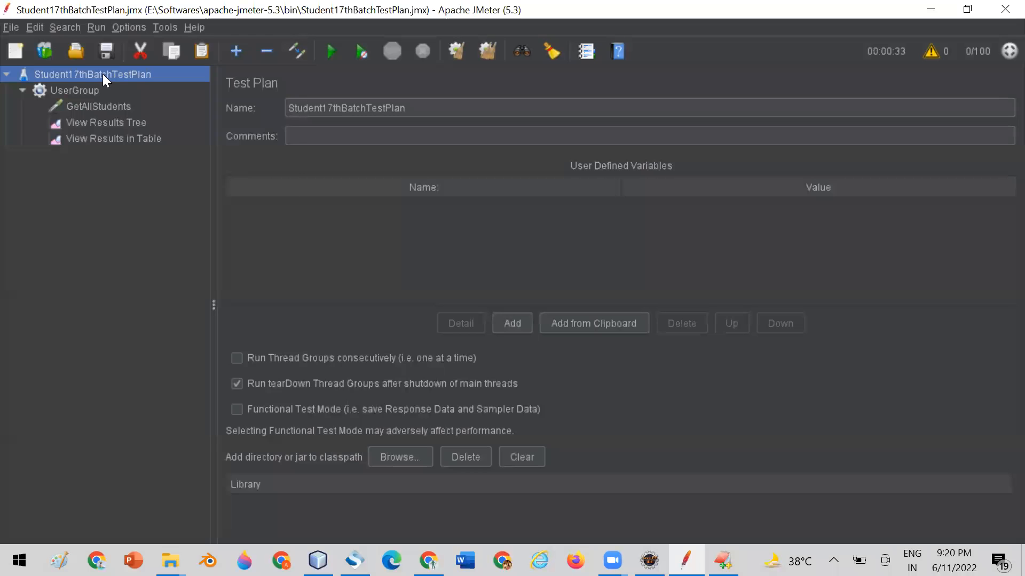
pyautogui.rightClick(103, 73)
pyautogui.moveTo(230, 84)
pyautogui.moveTo(316, 82)
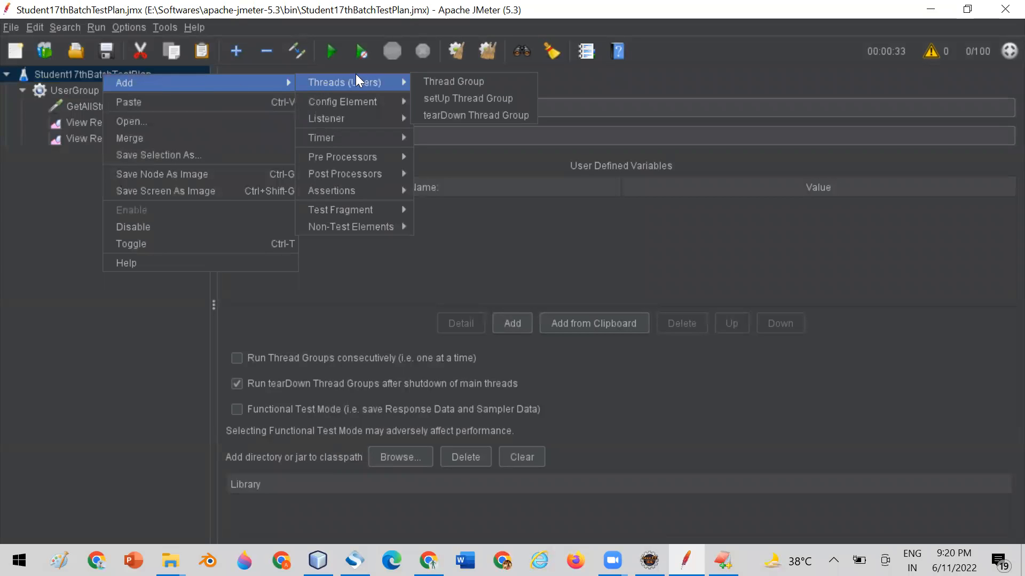
pyautogui.click(429, 84)
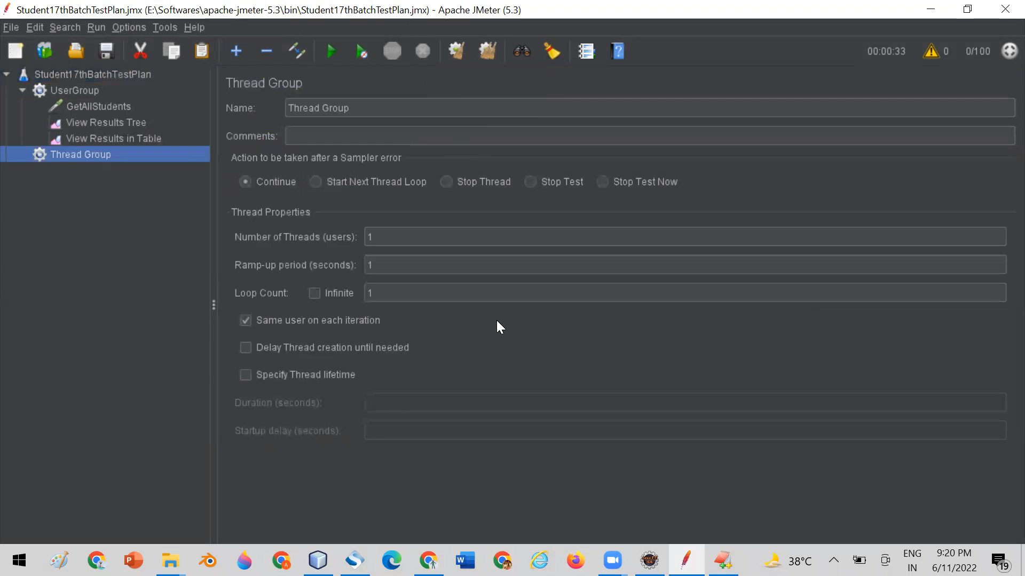
pyautogui.moveTo(384, 107); pyautogui.dragTo(273, 109)
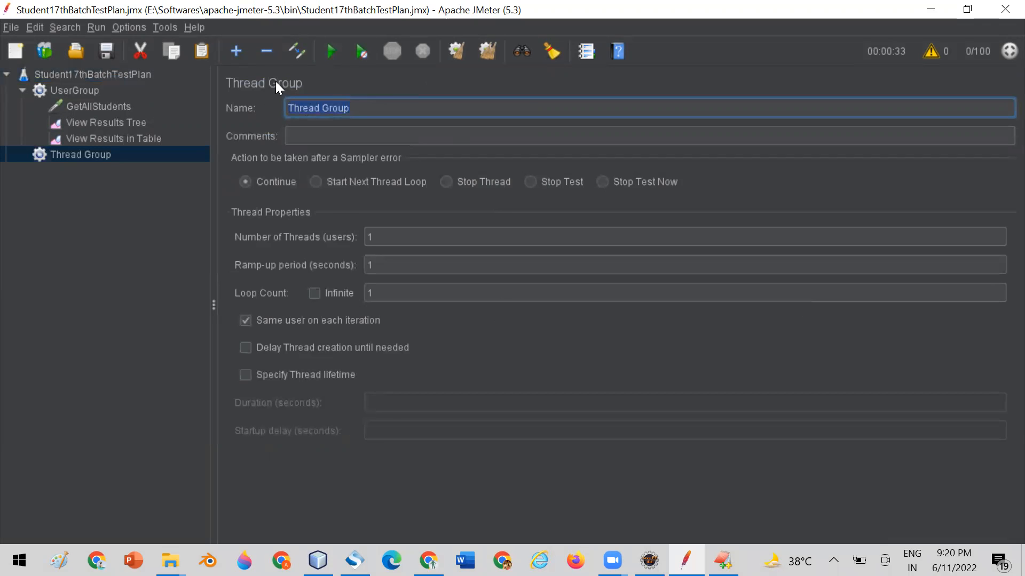
pyautogui.write('SecondUserGroup')
# Copy the GetAllStudents request from UserGroup into SecondUserGroup.
pyautogui.click(82, 107)
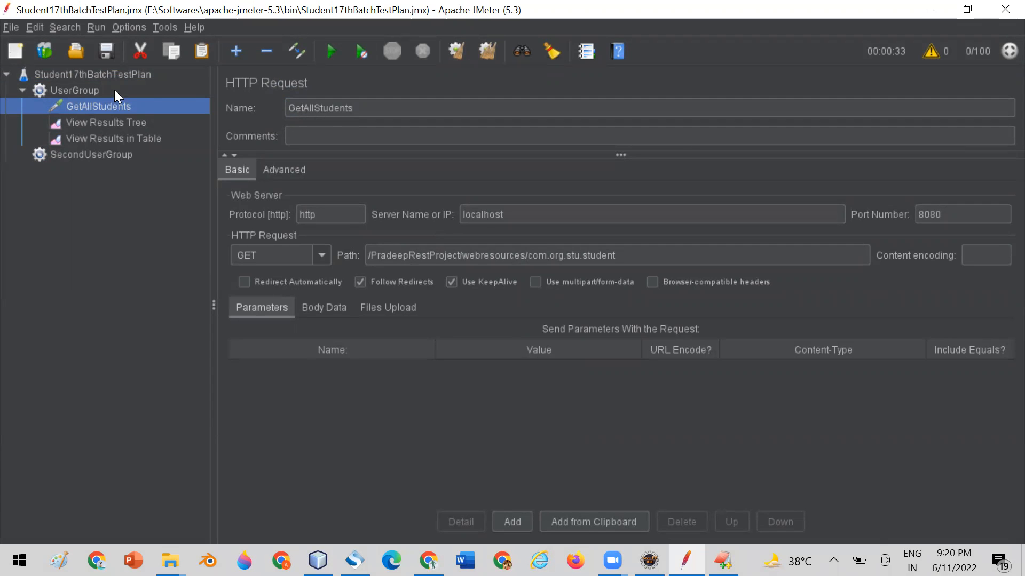
pyautogui.rightClick(103, 106)
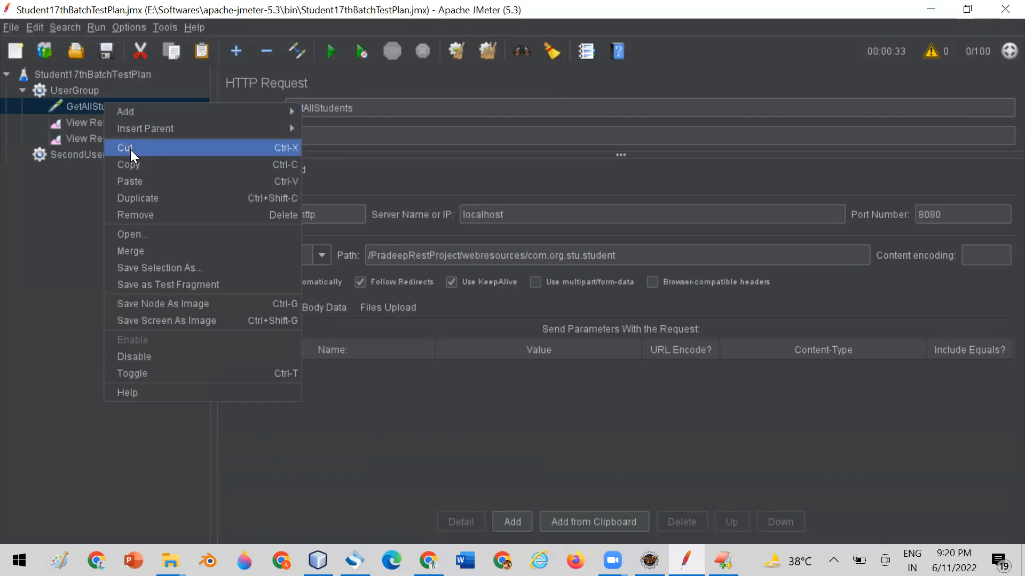
pyautogui.click(137, 162)
pyautogui.click(78, 154)
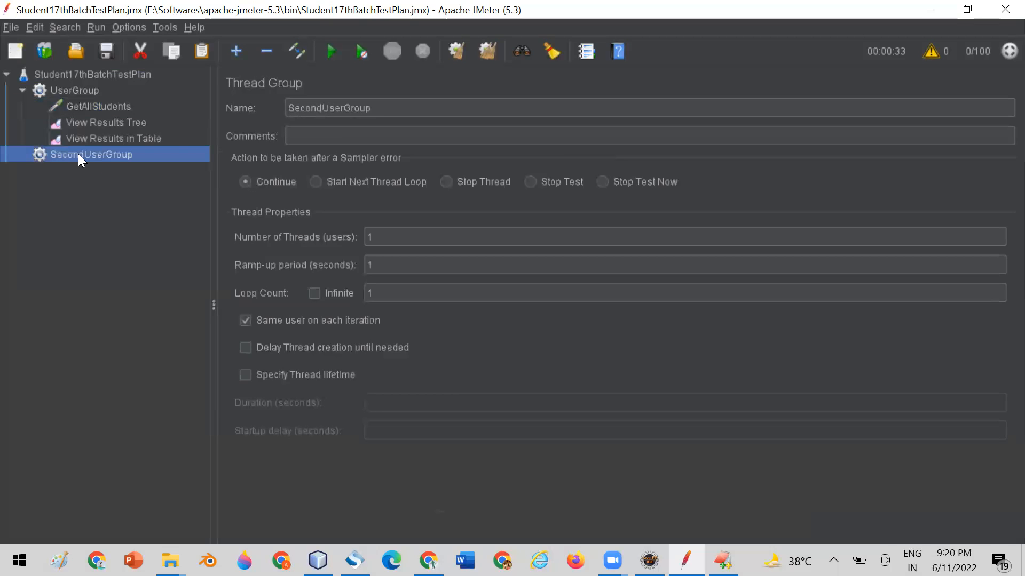
pyautogui.rightClick(78, 153)
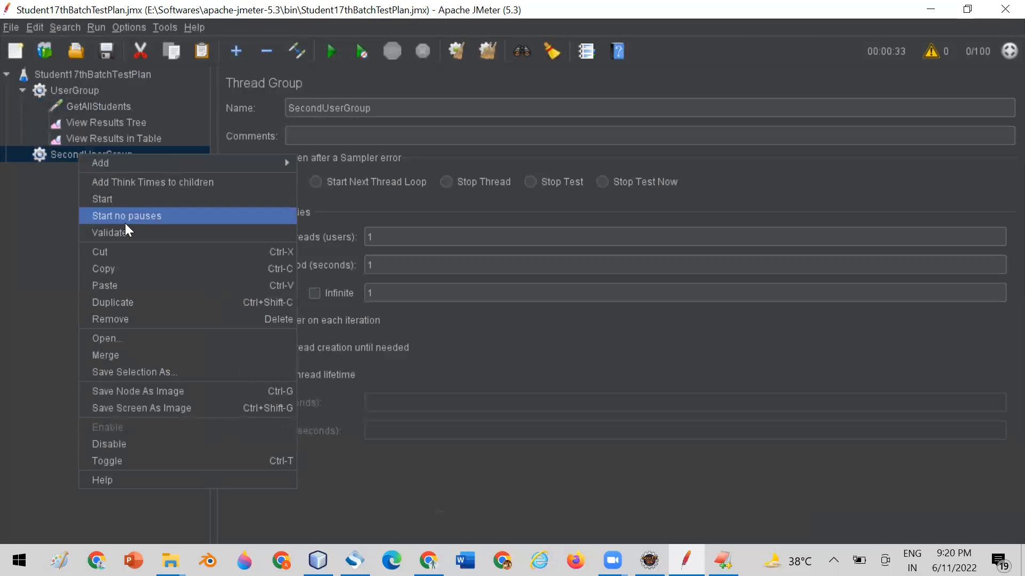
pyautogui.click(127, 285)
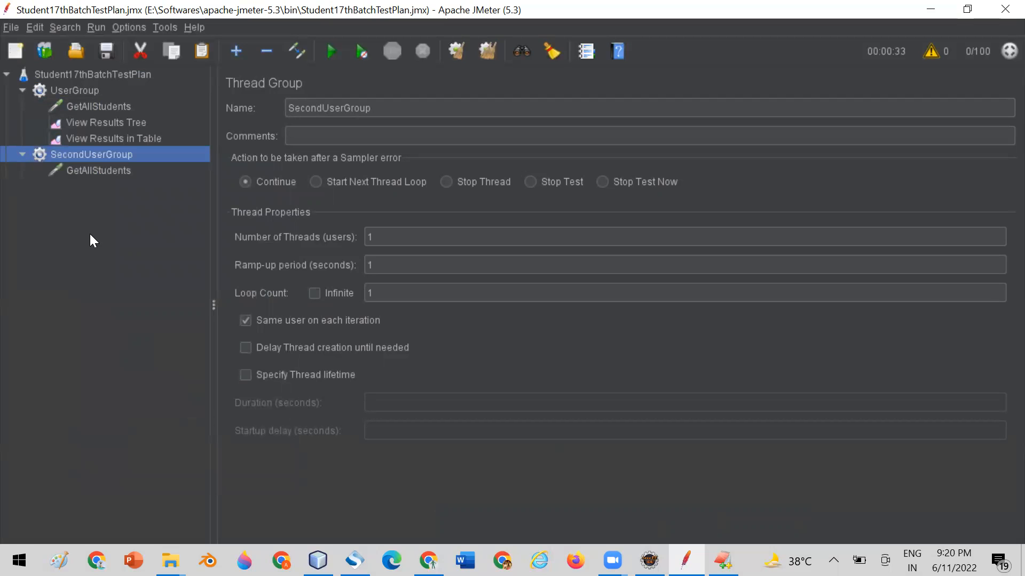
# Move both result listeners out of UserGroup to the test plan level, below the two thread groups, and expand both groups.
pyautogui.click(91, 109)
pyautogui.click(95, 123)
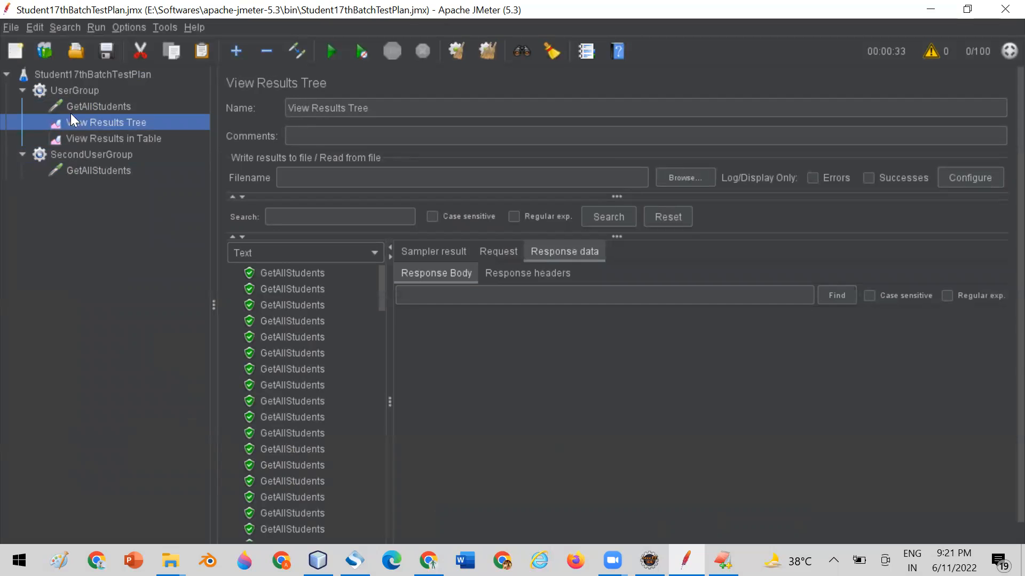
pyautogui.moveTo(73, 122); pyautogui.dragTo(74, 75)
pyautogui.moveTo(75, 139); pyautogui.dragTo(66, 79)
pyautogui.moveTo(56, 142); pyautogui.dragTo(58, 98)
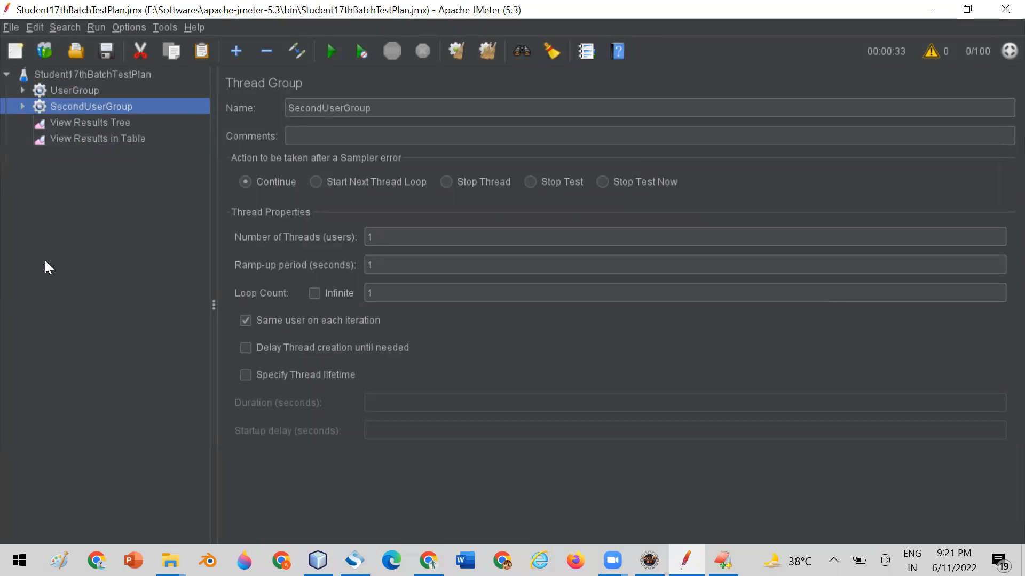
pyautogui.click(22, 107)
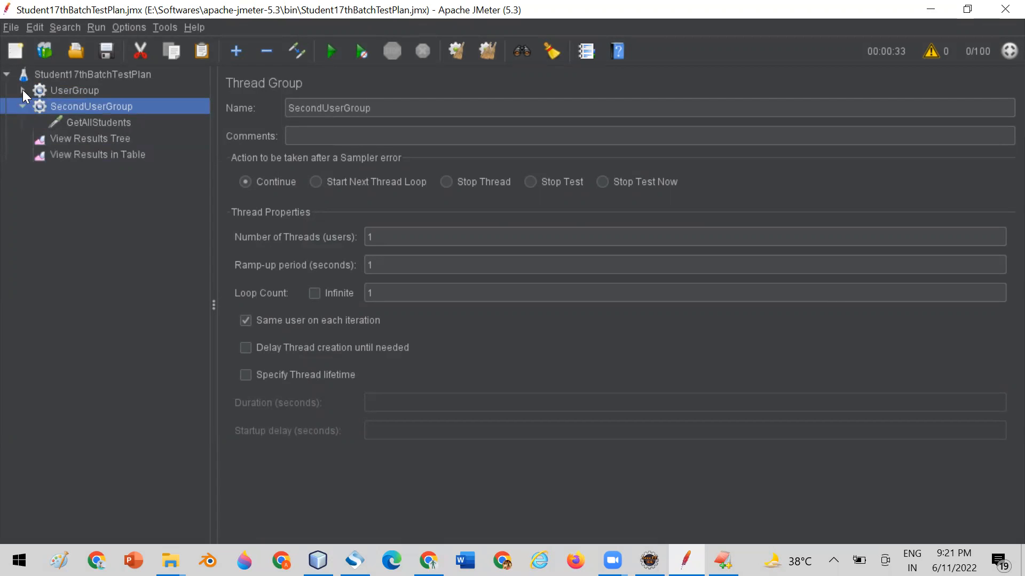
pyautogui.click(23, 91)
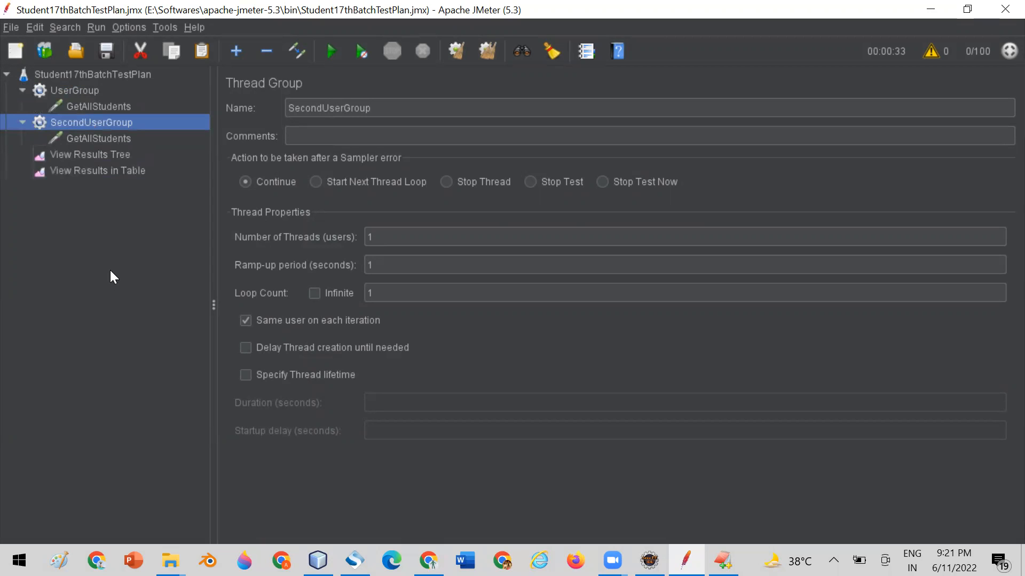
# Set the number of threads to 10 for UserGroup and 5 for SecondUserGroup, and check both groups' settings.
pyautogui.click(92, 92)
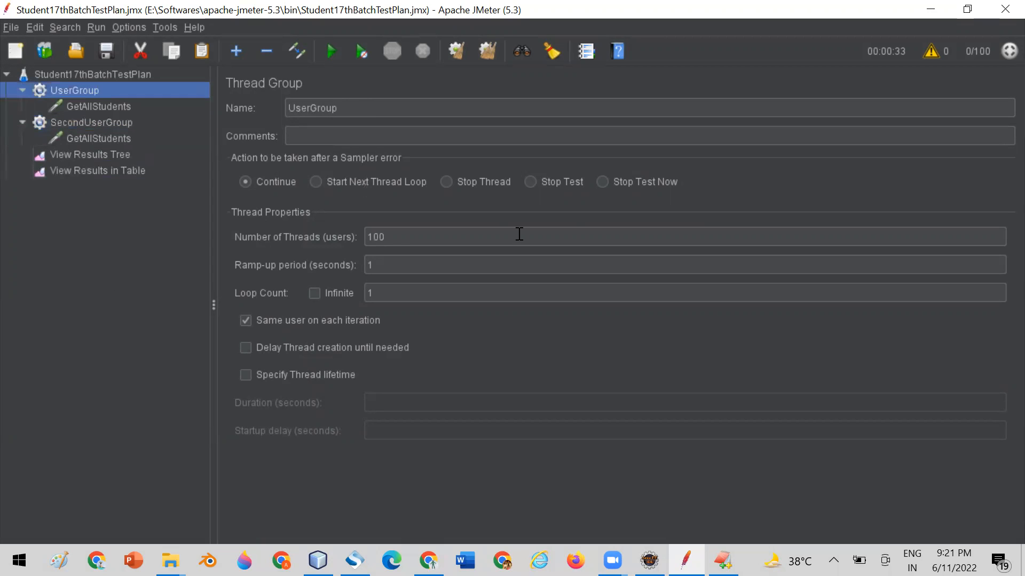
pyautogui.click(397, 239)
pyautogui.press('BackSpace')
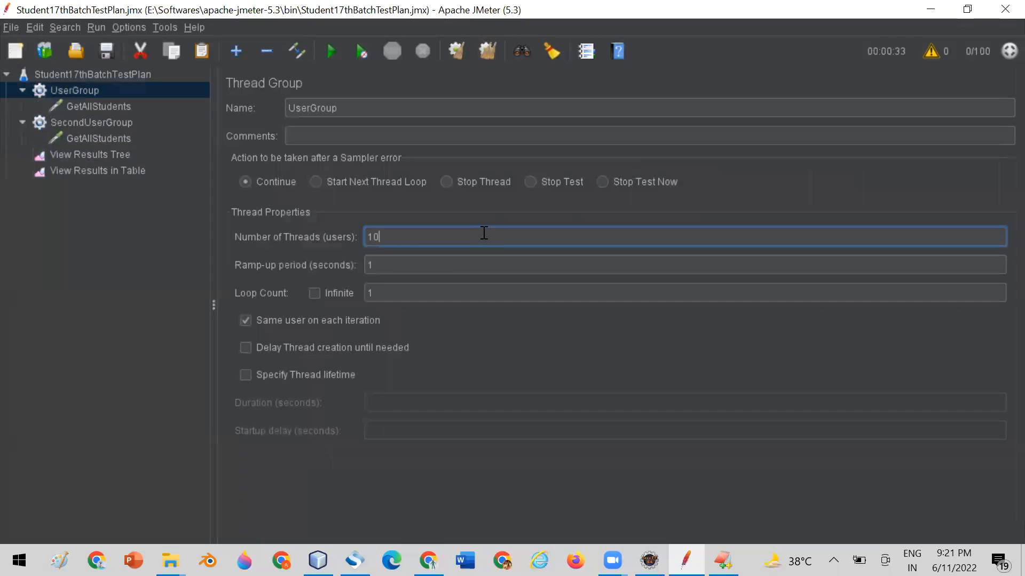
pyautogui.click(99, 123)
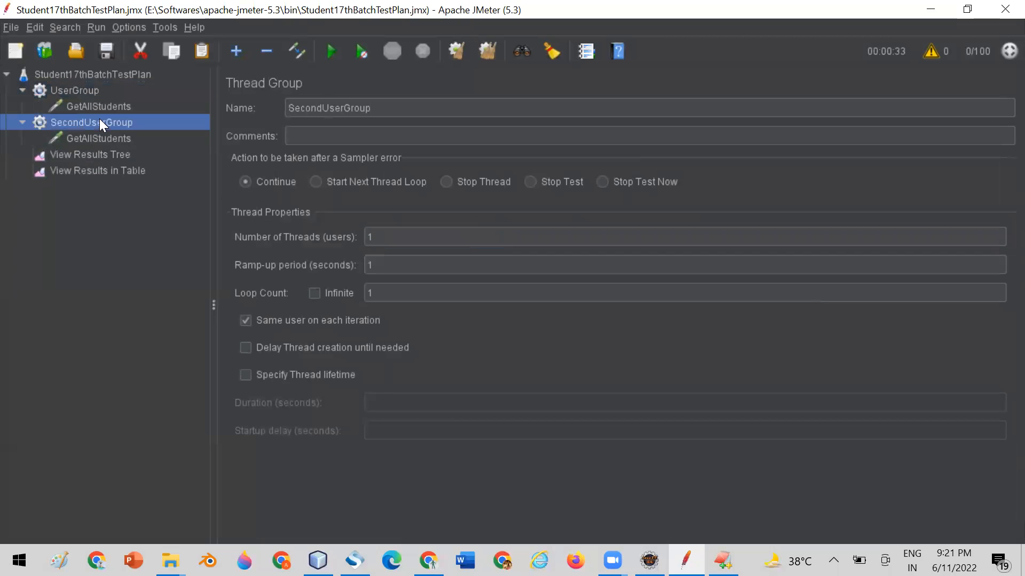
pyautogui.click(387, 238)
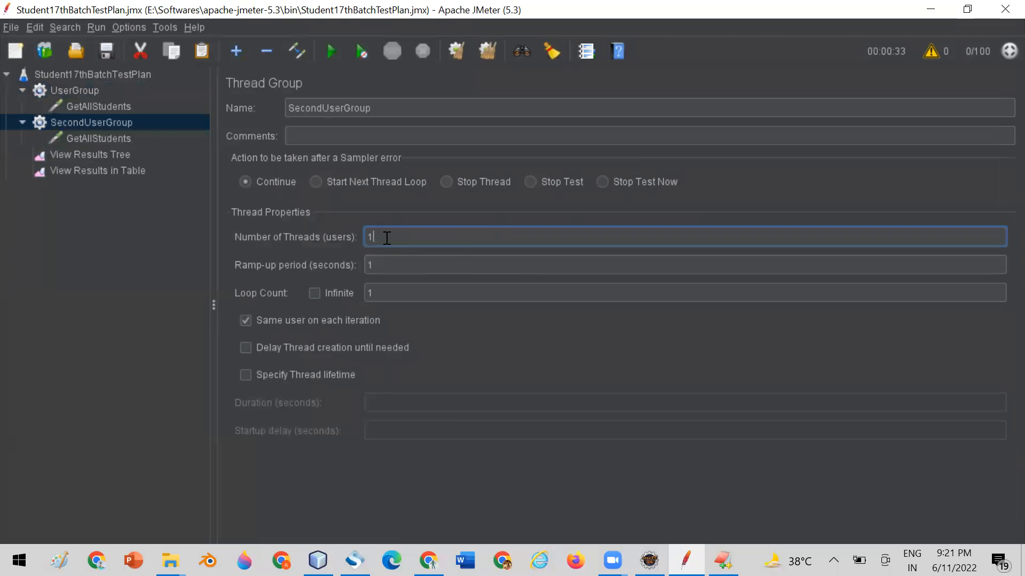
pyautogui.press('BackSpace')
pyautogui.write('5')
pyautogui.click(73, 91)
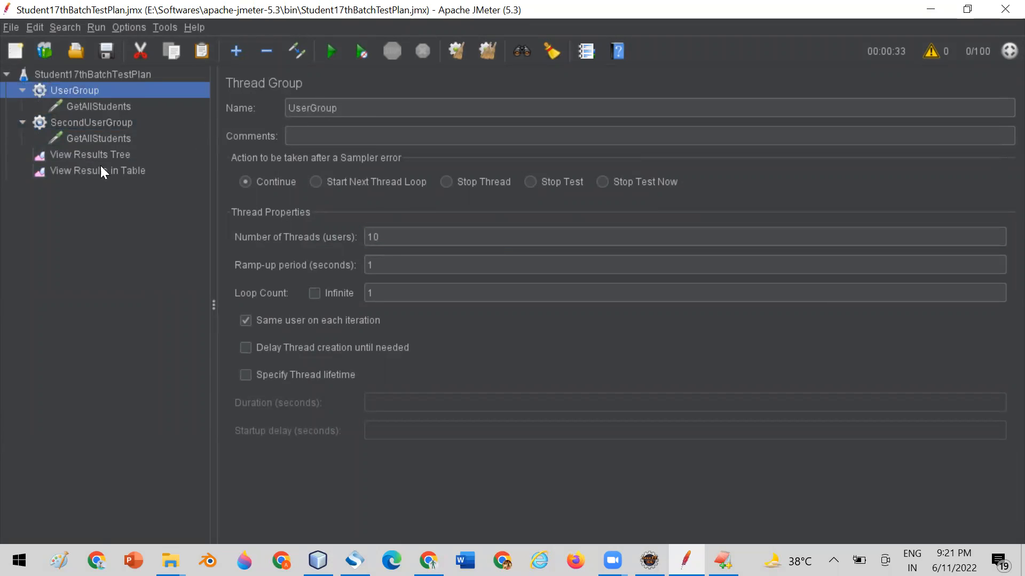
pyautogui.click(87, 126)
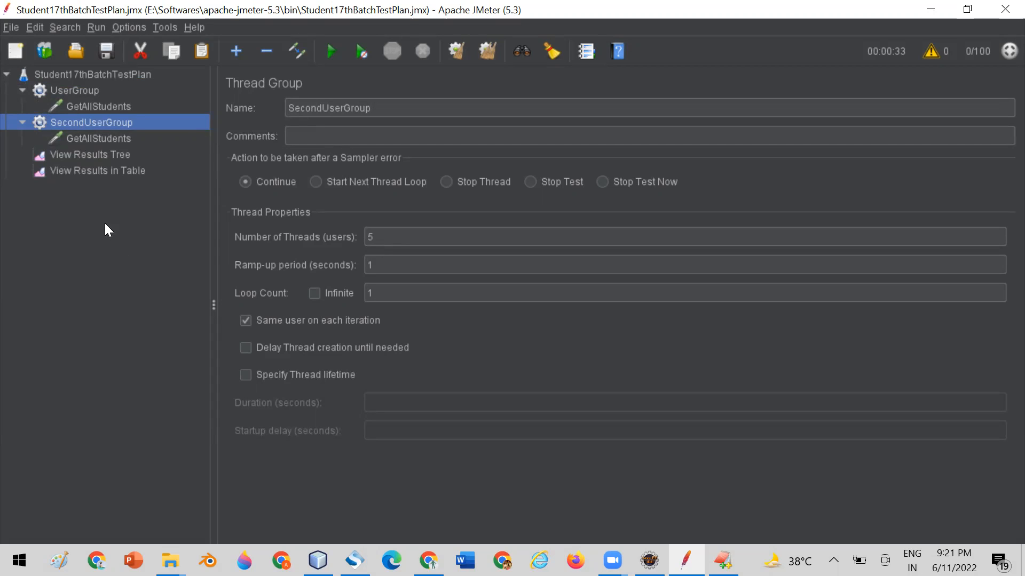
pyautogui.click(399, 237)
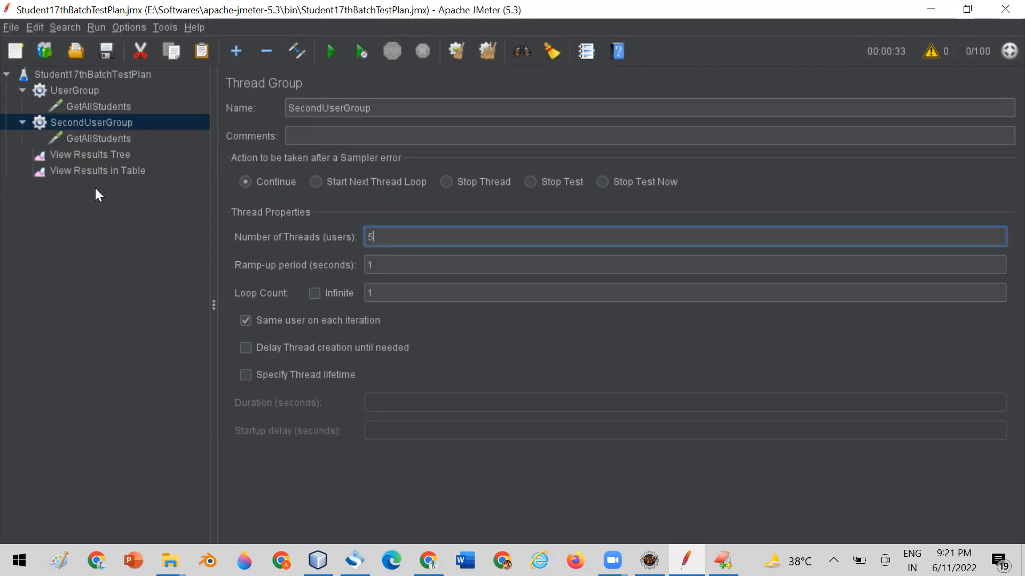
# Clear all earlier results and run the test plan with the View Results in Table listener open.
pyautogui.click(89, 172)
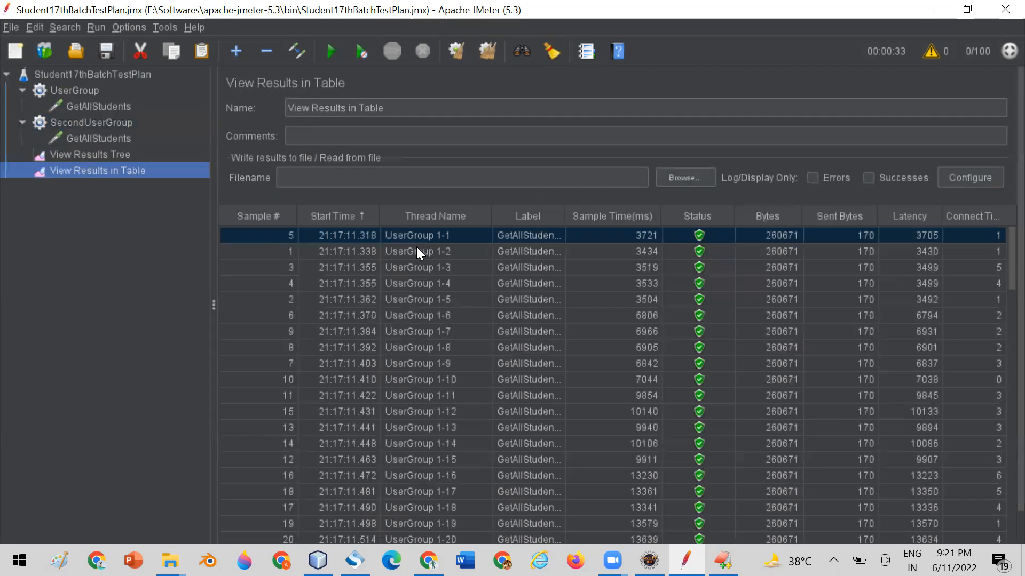
pyautogui.click(487, 52)
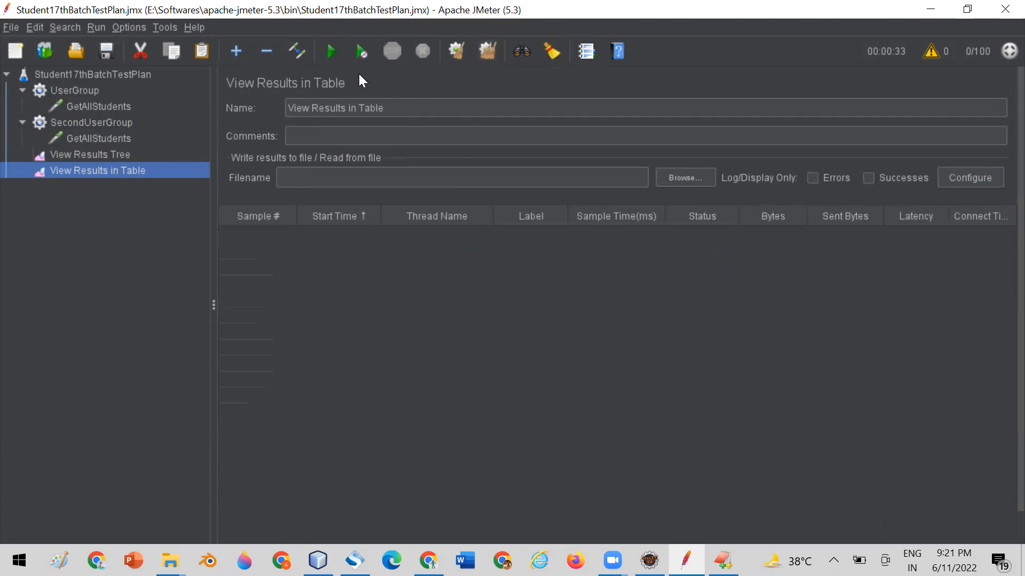
pyautogui.click(333, 50)
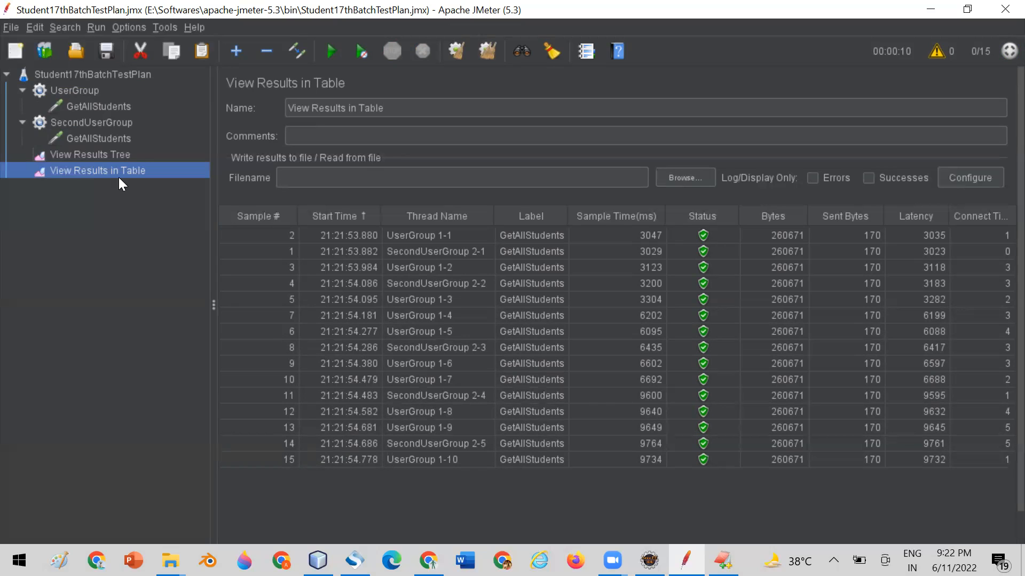
# Review both thread groups' settings and examine the results table row by row to see which group each thread belongs to.
pyautogui.click(115, 109)
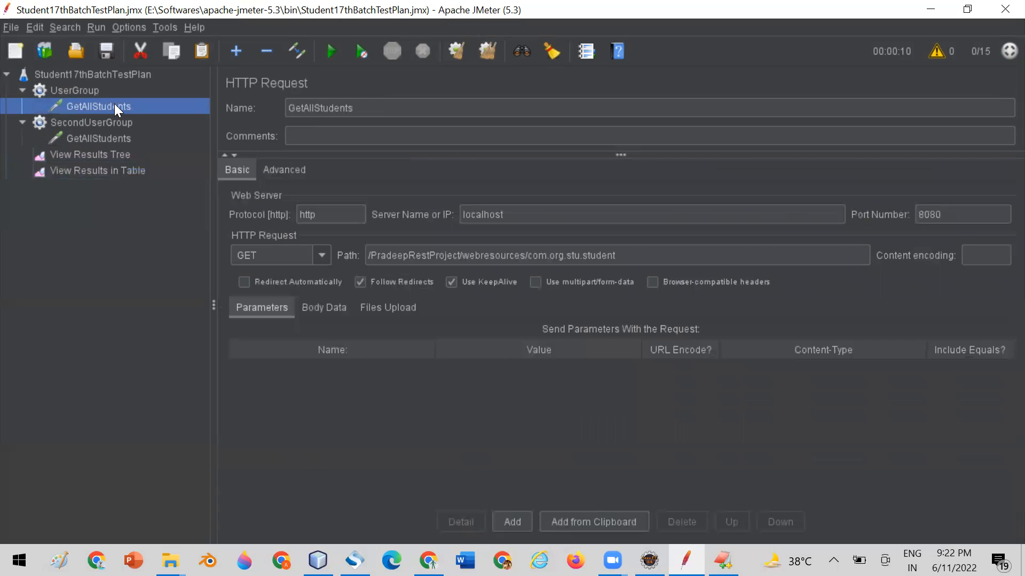
pyautogui.click(88, 89)
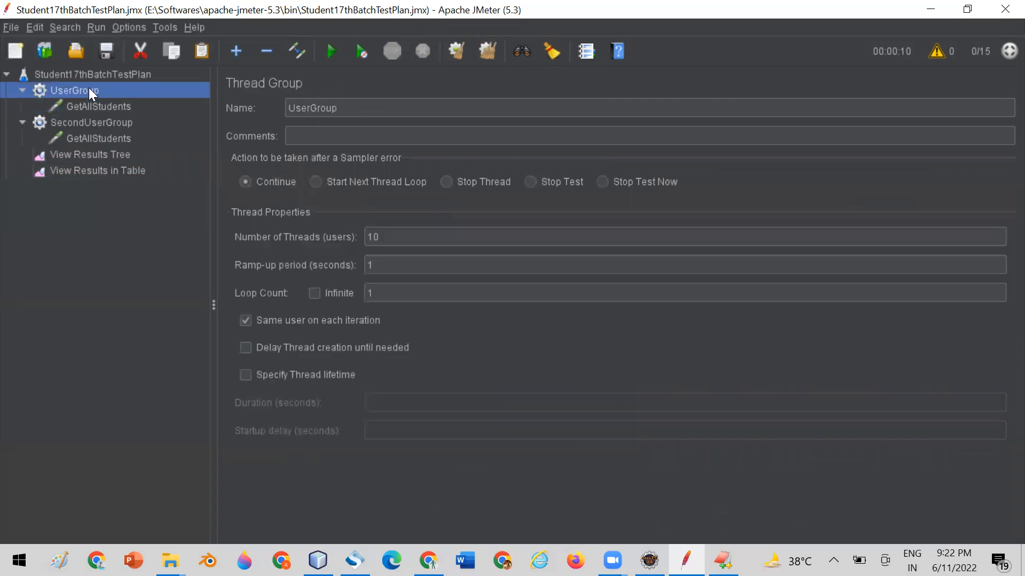
pyautogui.click(92, 122)
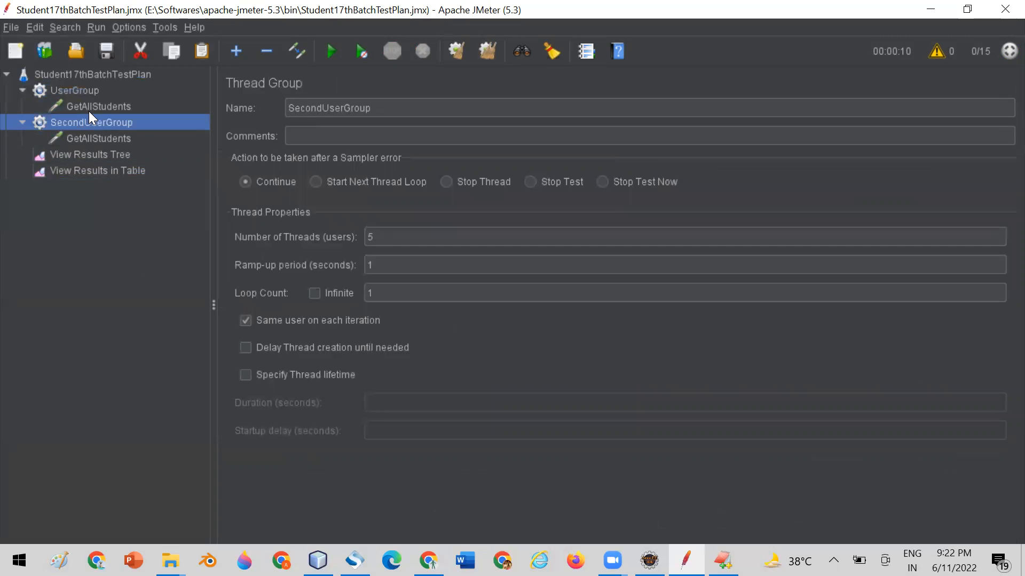
pyautogui.click(85, 170)
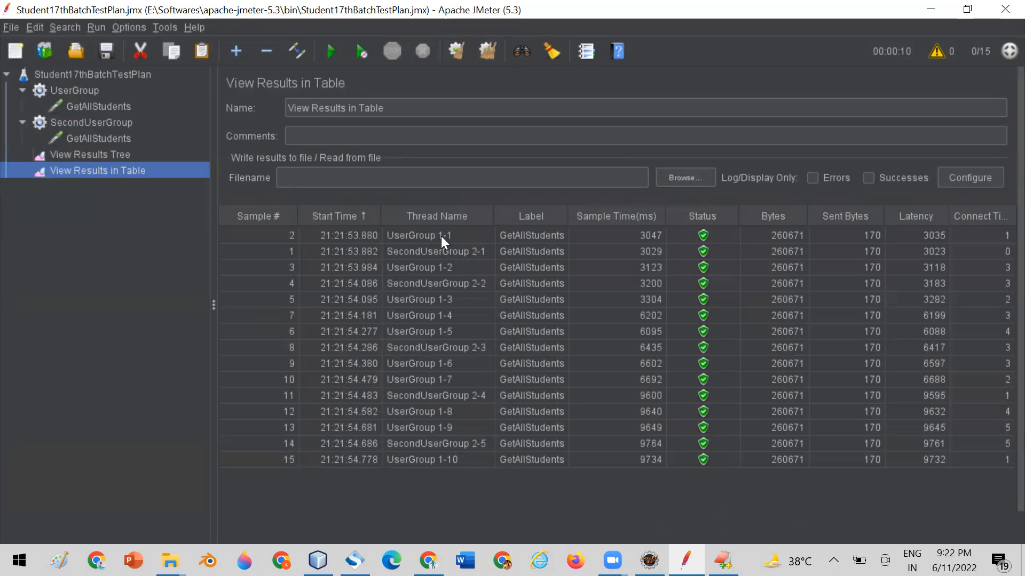
pyautogui.click(393, 236)
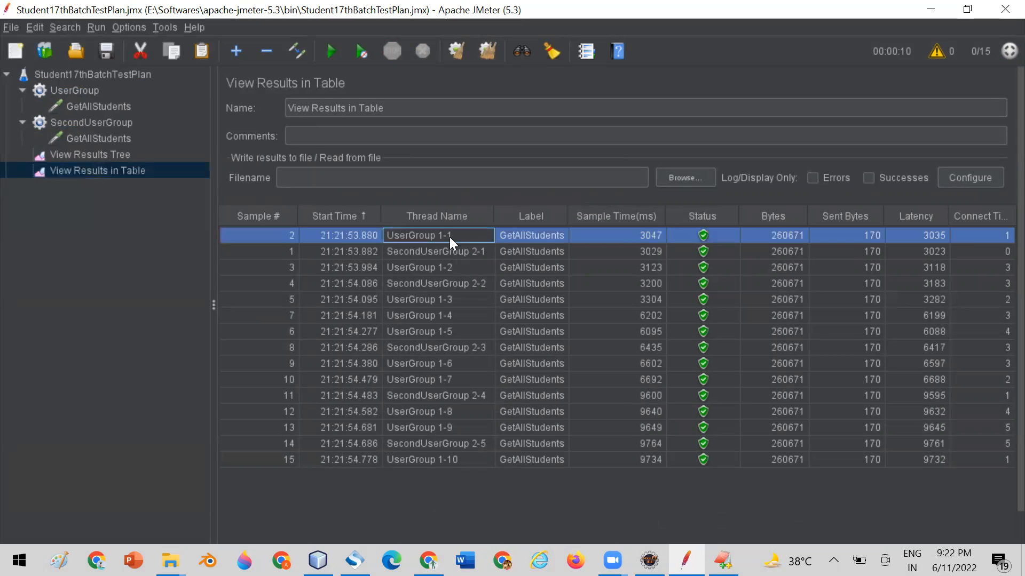
pyautogui.click(453, 253)
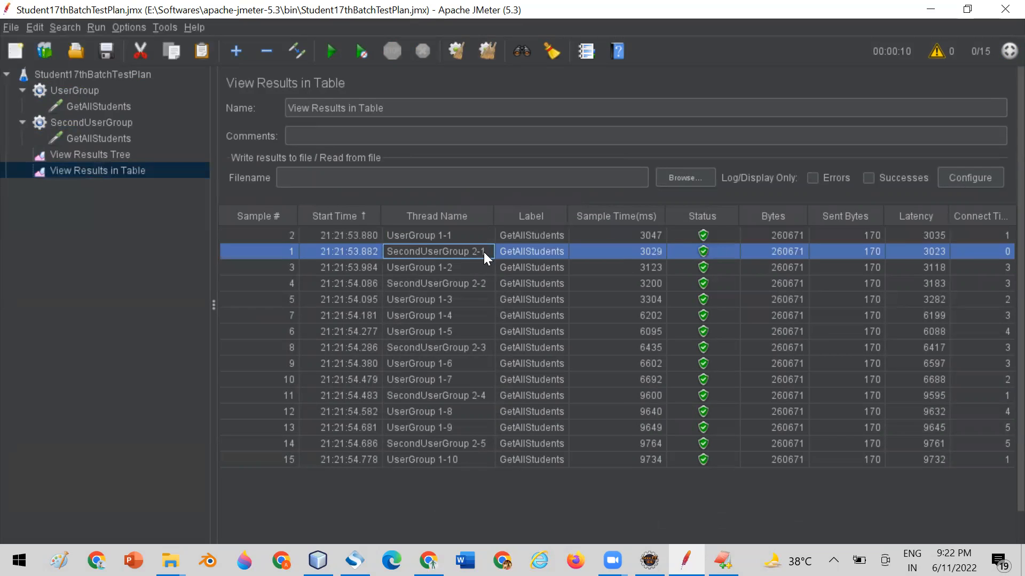
pyautogui.click(425, 270)
pyautogui.click(417, 298)
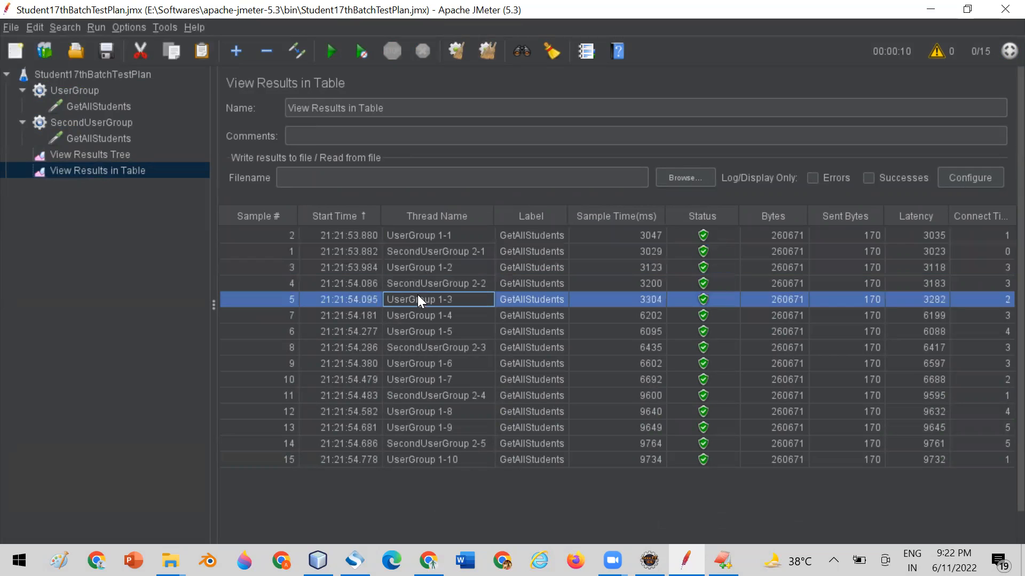
pyautogui.click(419, 315)
pyautogui.click(419, 331)
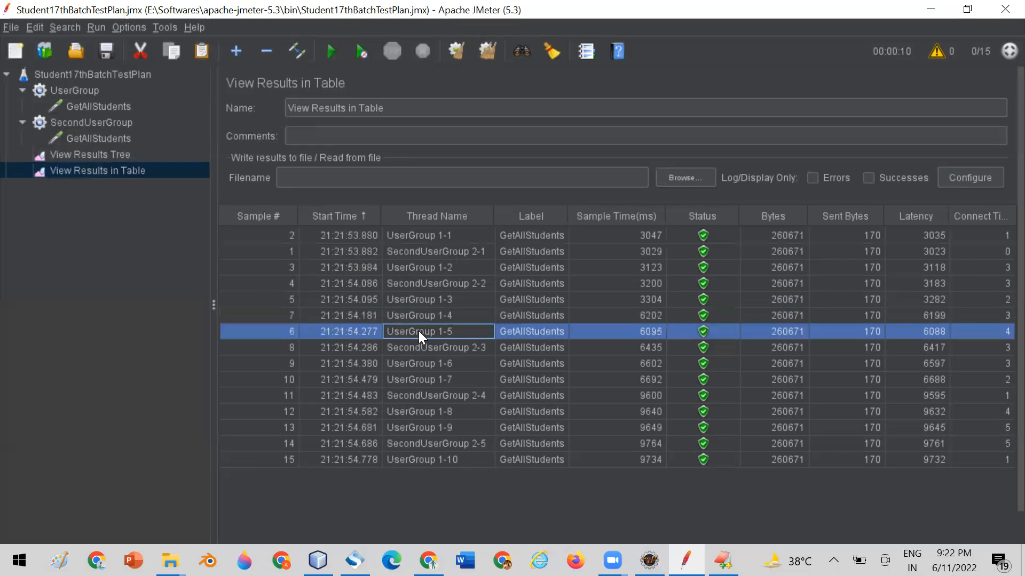
# Compare the number of threads in SecondUserGroup and UserGroup with the thread names in the results table.
pyautogui.click(92, 123)
pyautogui.doubleClick(367, 237)
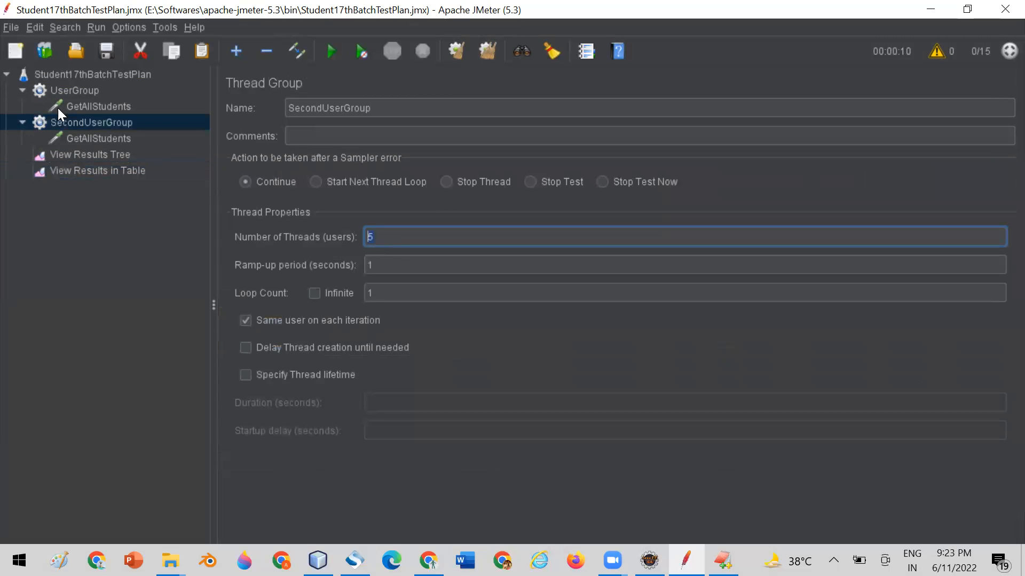
pyautogui.click(62, 91)
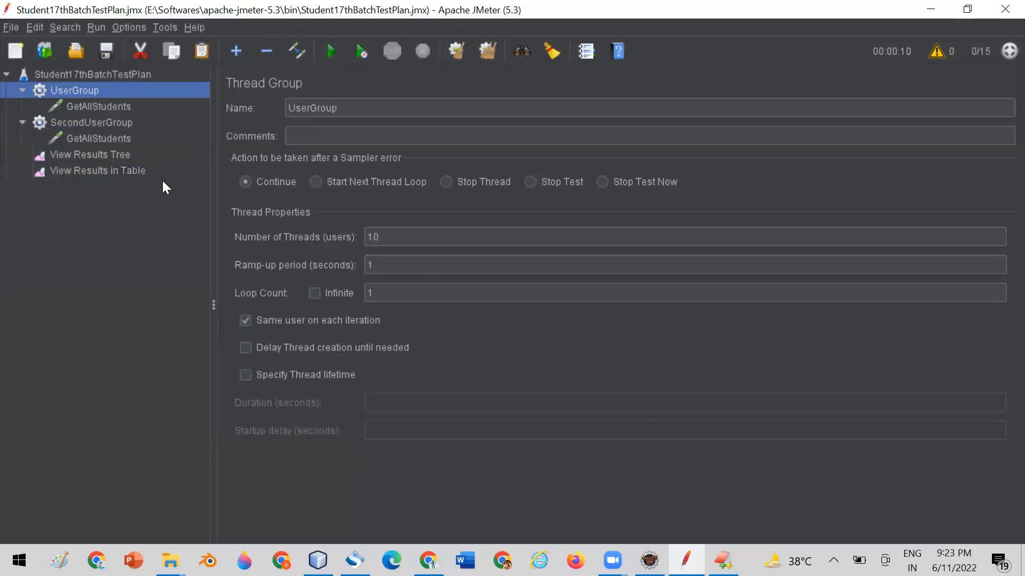
pyautogui.click(93, 170)
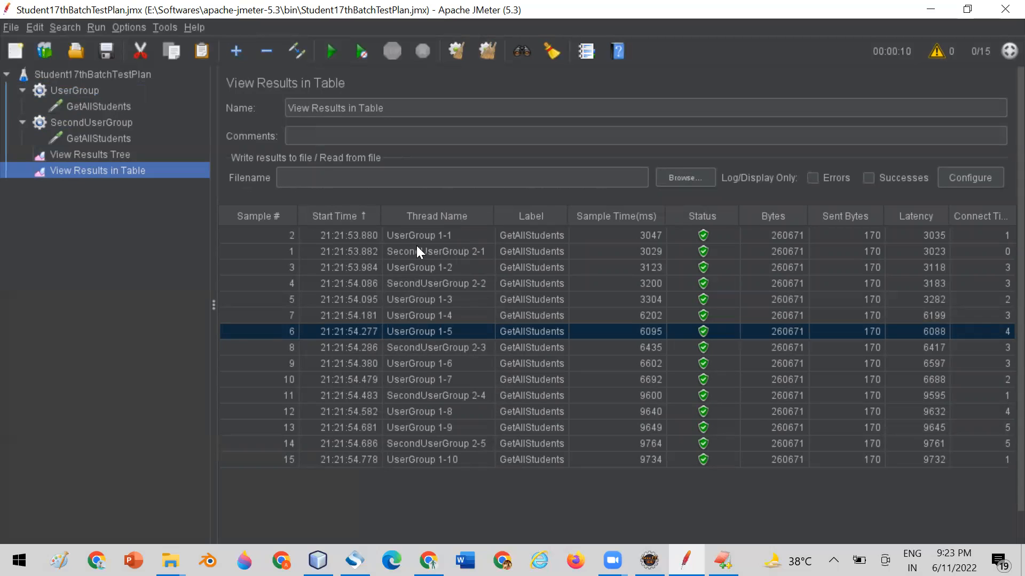
pyautogui.click(397, 235)
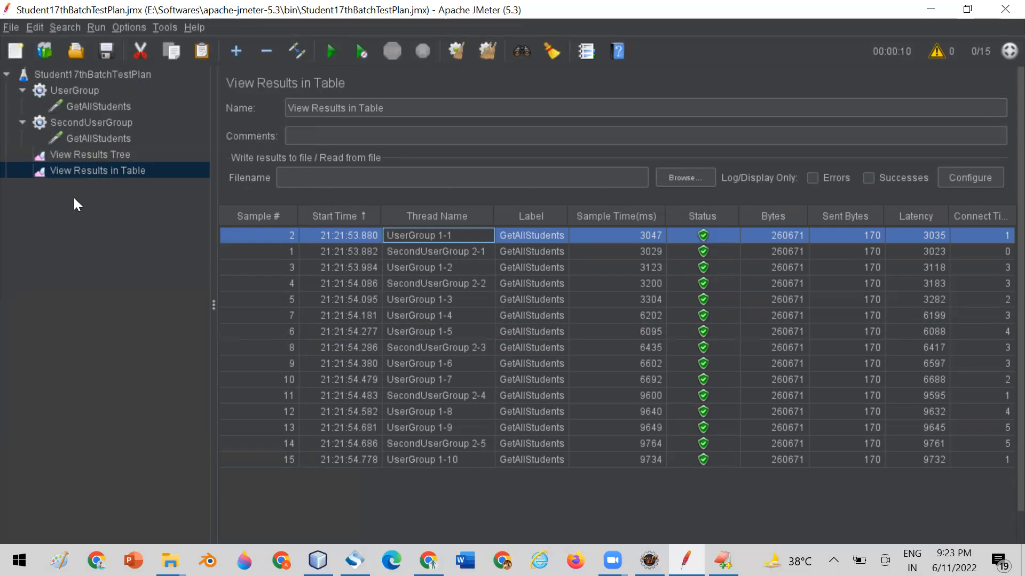
# Remove the SecondUserGroup thread group from the test plan and confirm its removal.
pyautogui.click(80, 121)
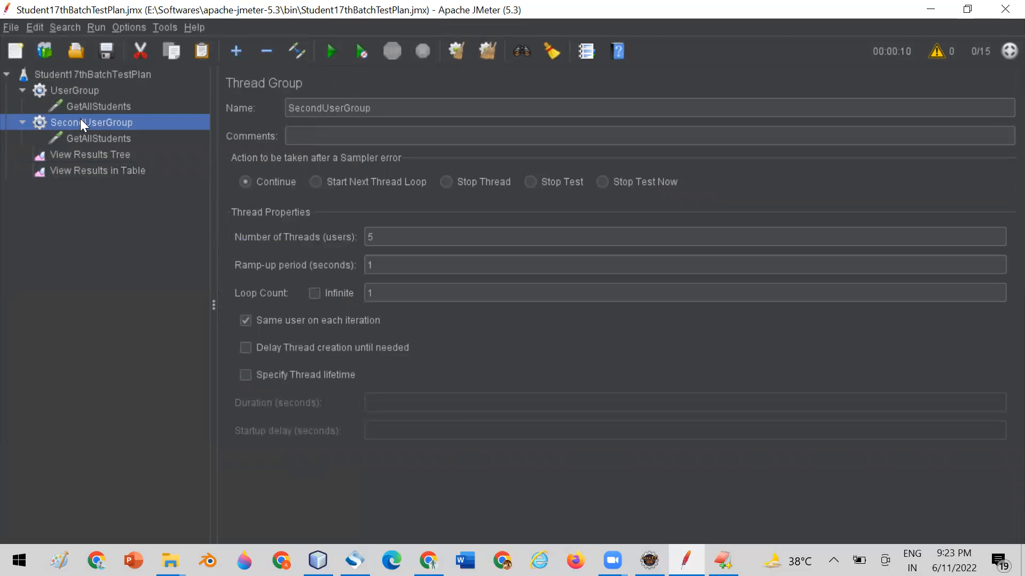
pyautogui.rightClick(80, 120)
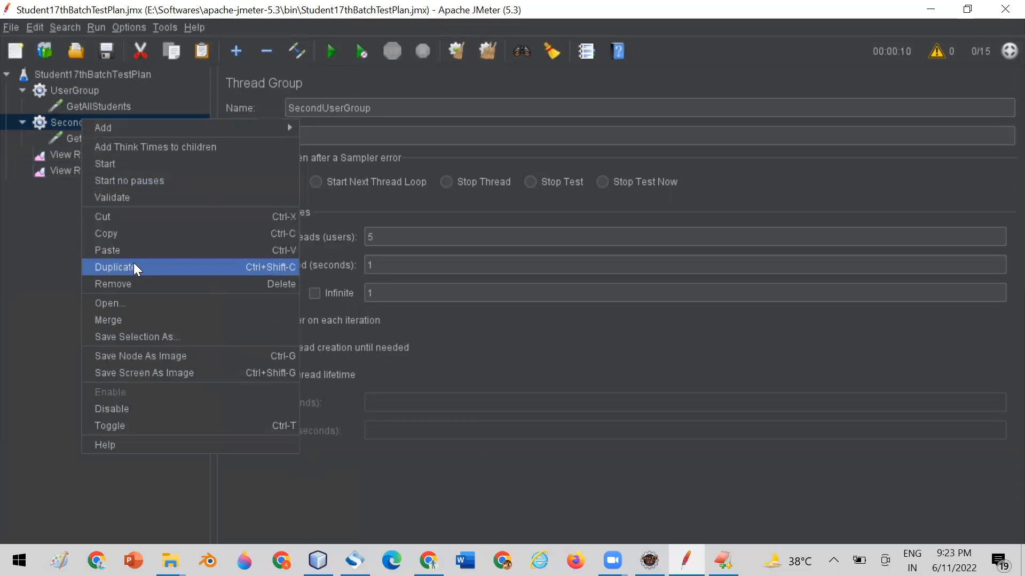
pyautogui.click(143, 285)
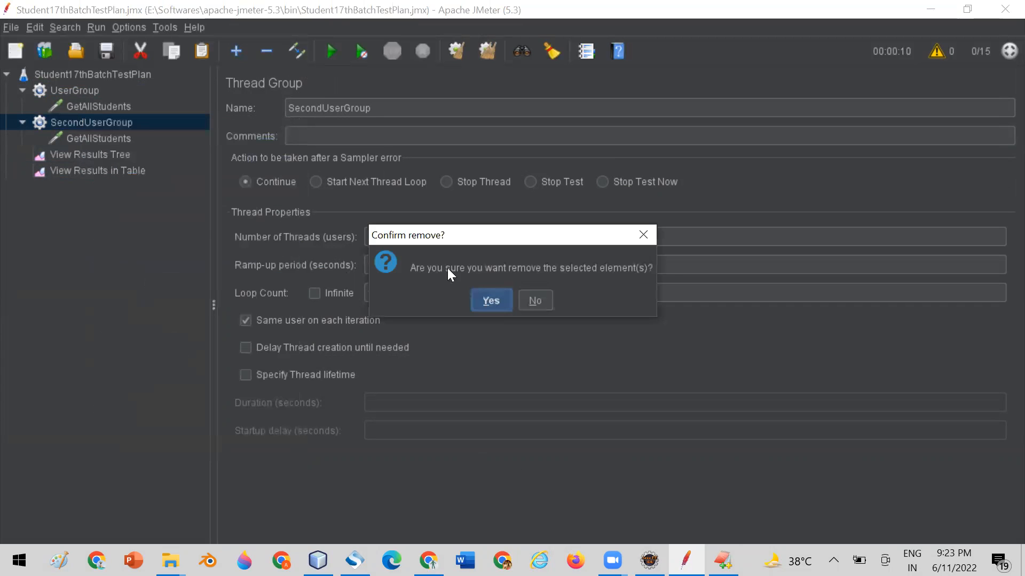
pyautogui.click(496, 302)
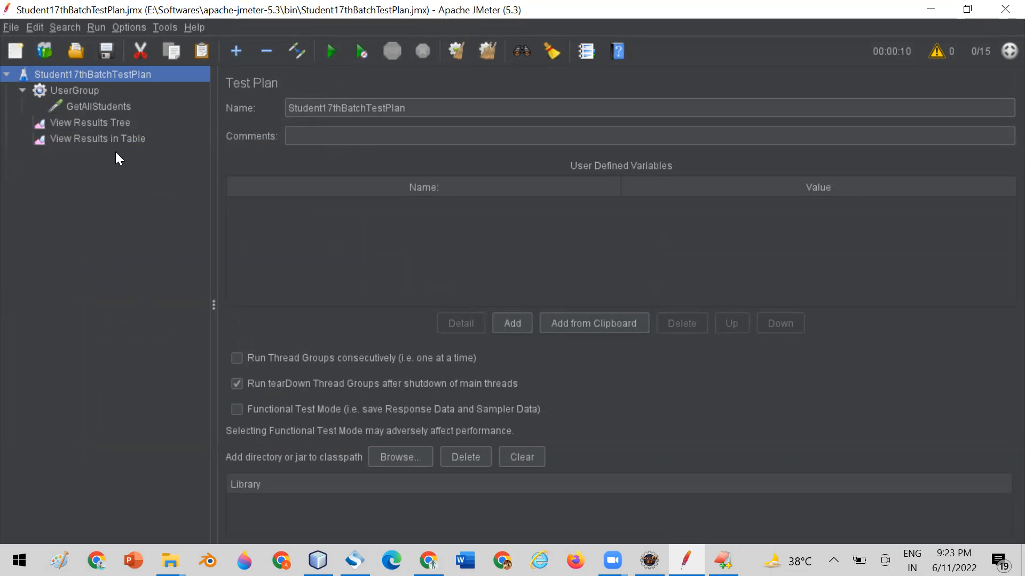
# Clear all results from the previous run and rerun the test plan with only UserGroup, showing View Results in Table.
pyautogui.click(104, 137)
pyautogui.click(109, 104)
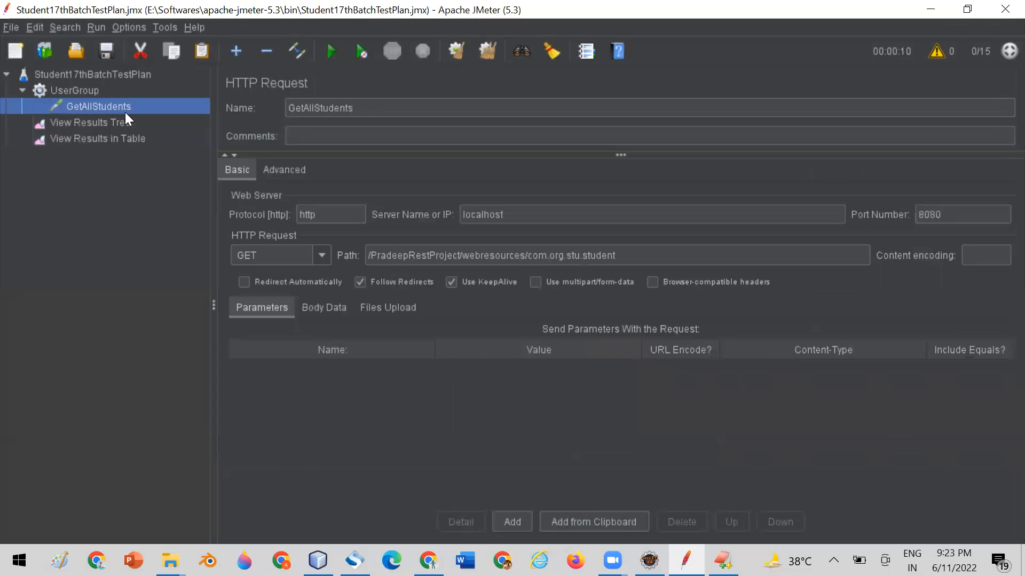
pyautogui.click(71, 91)
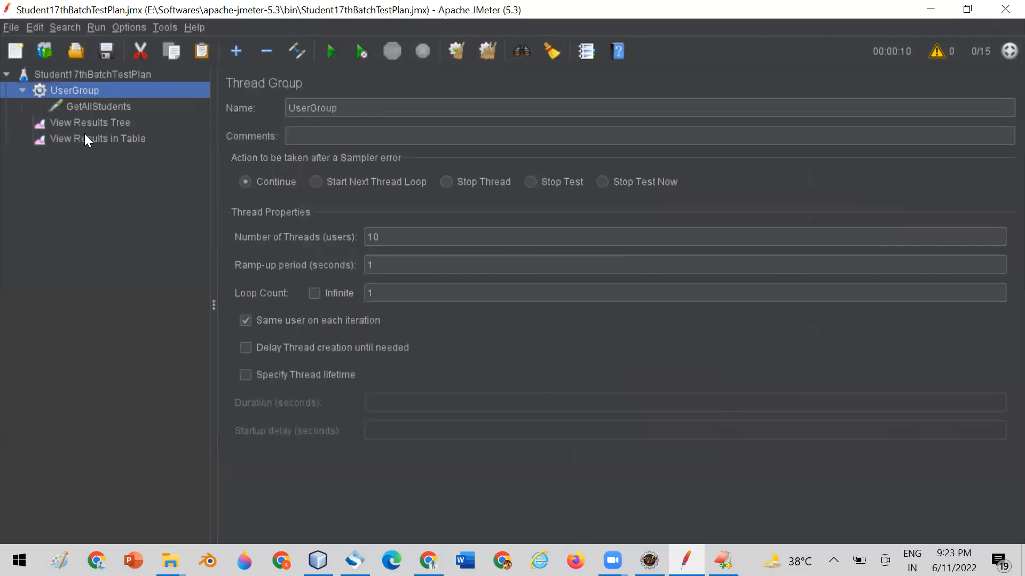
pyautogui.click(84, 136)
pyautogui.click(486, 51)
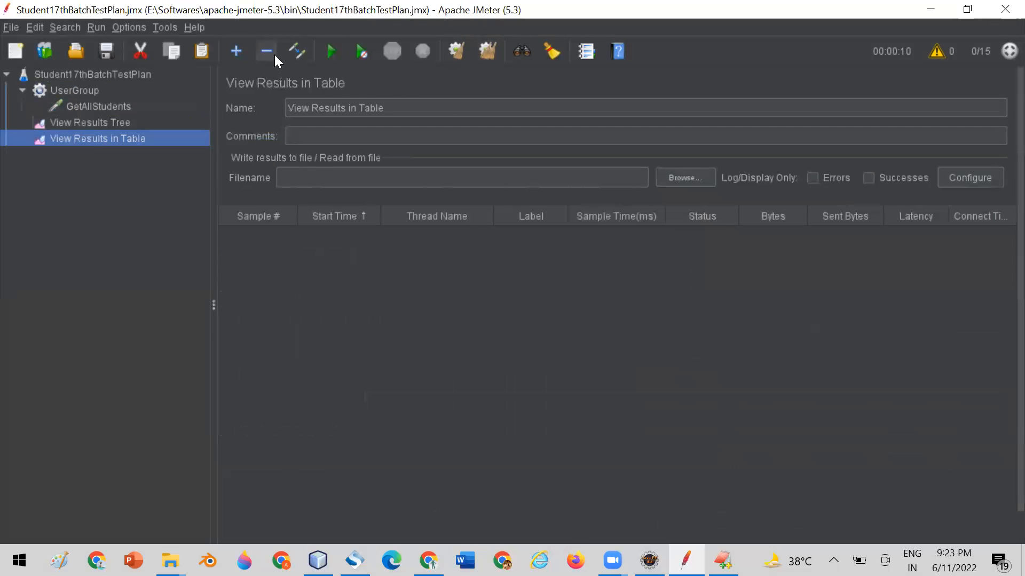
pyautogui.click(326, 49)
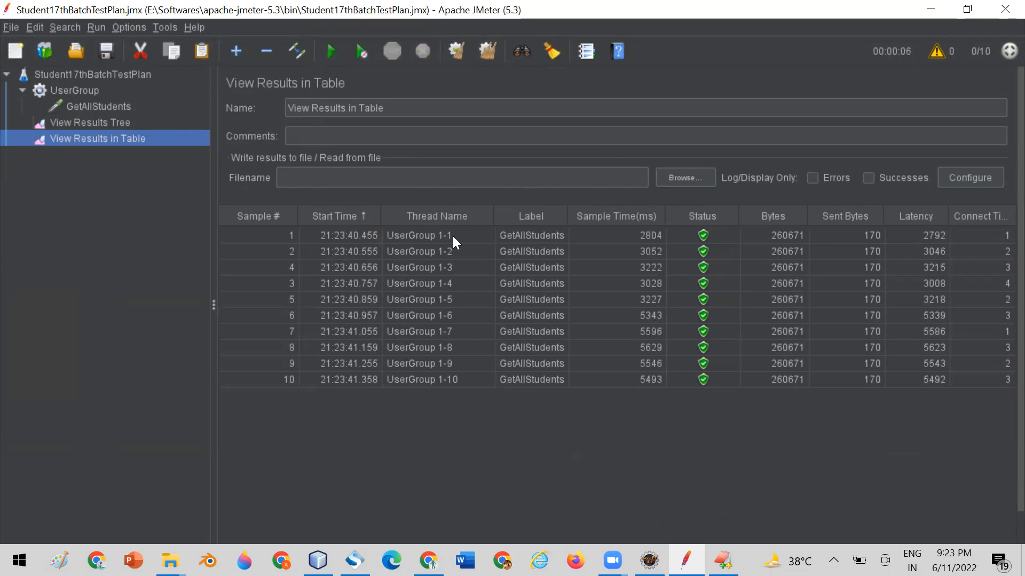
# Widen the results table's Label column and compare its first entry with the GetAllStudents request in the test plan.
pyautogui.moveTo(566, 212); pyautogui.dragTo(579, 211)
pyautogui.click(545, 236)
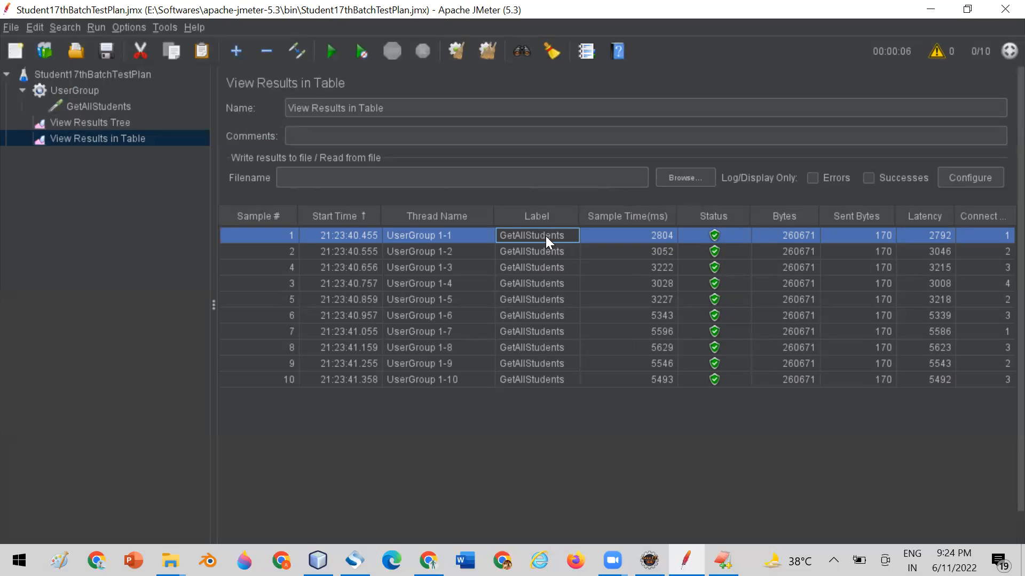
pyautogui.click(76, 107)
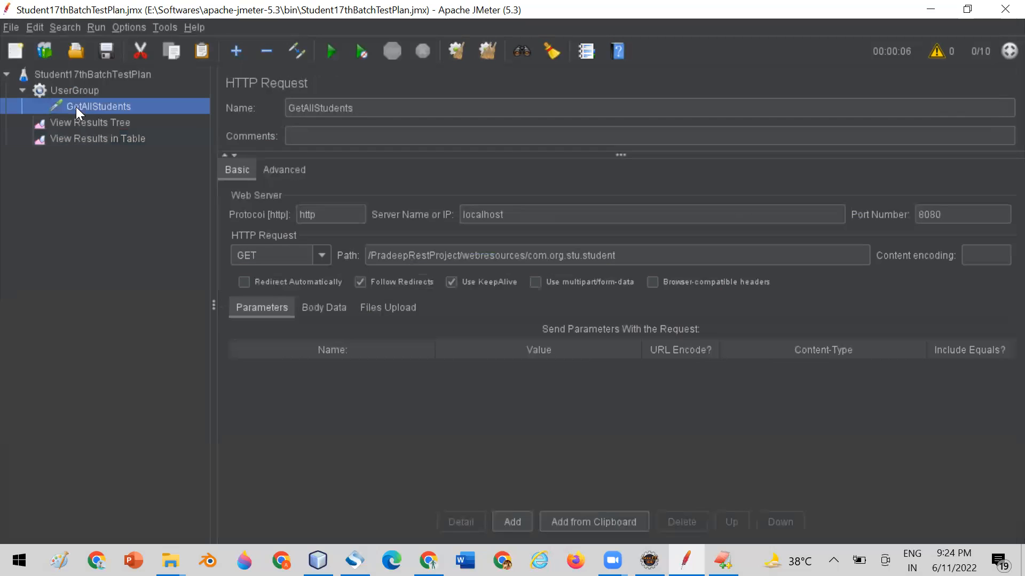
# Add a second HTTP Request sampler to UserGroup and name it GetStudentById.
pyautogui.click(66, 93)
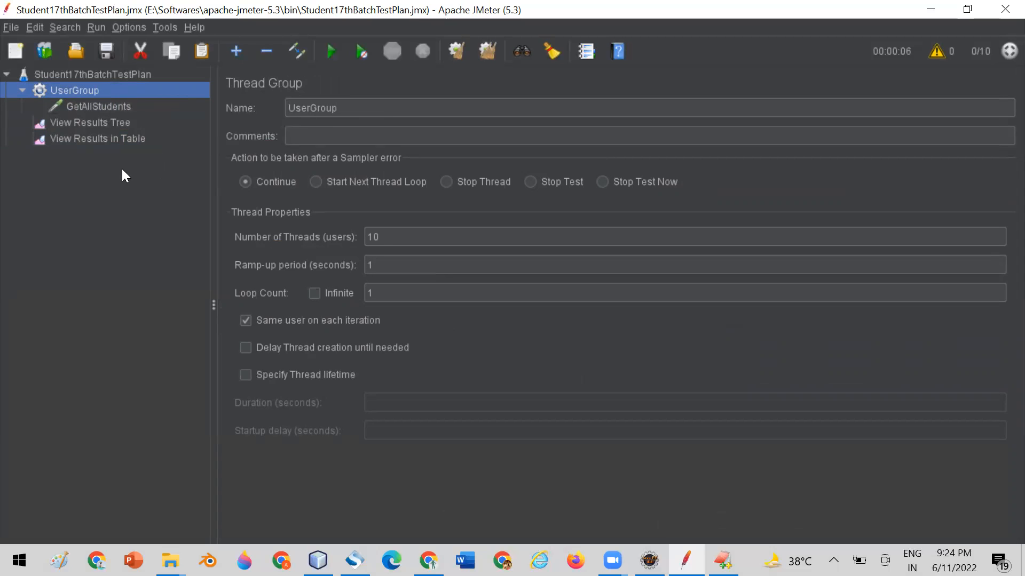
pyautogui.rightClick(72, 86)
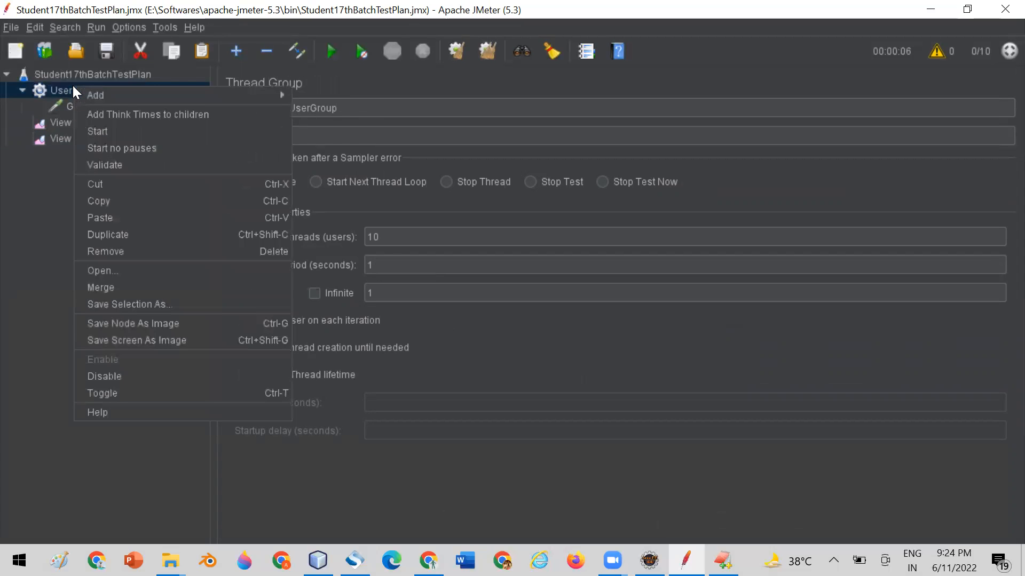
pyautogui.moveTo(160, 99)
pyautogui.moveTo(320, 92)
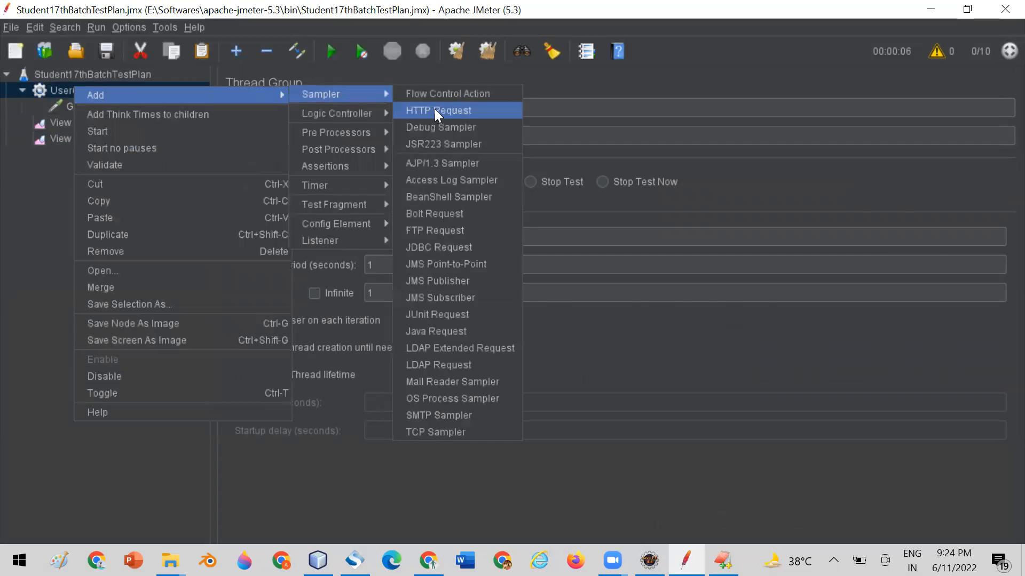
pyautogui.click(434, 109)
pyautogui.tripleClick(390, 110)
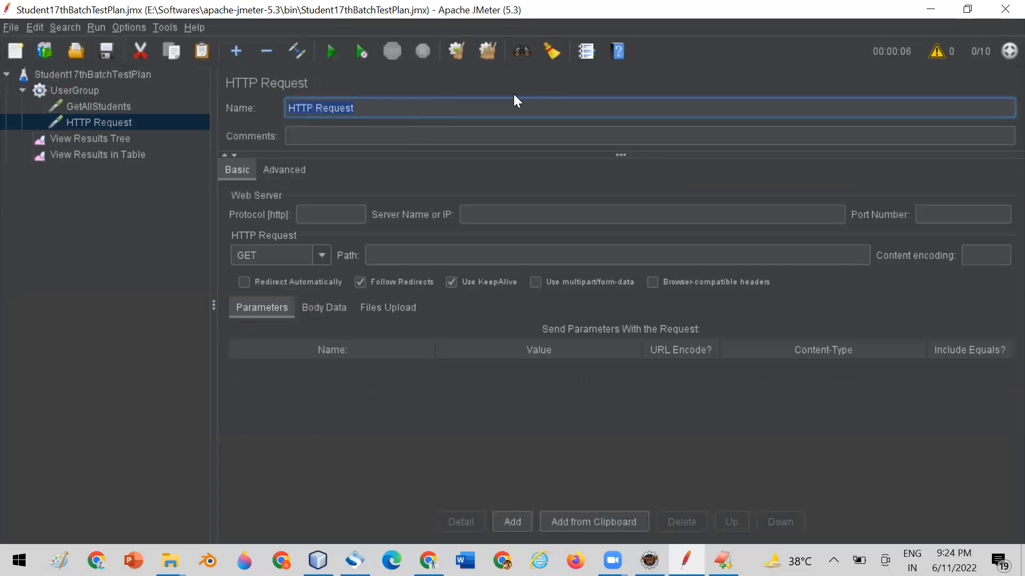
pyautogui.write('GetStudentById')
# Look up the get-students-by-Id URL in RestURI.txt in EditPlus and set the GetStudentById request's protocol to http in JMeter.
pyautogui.click(77, 91)
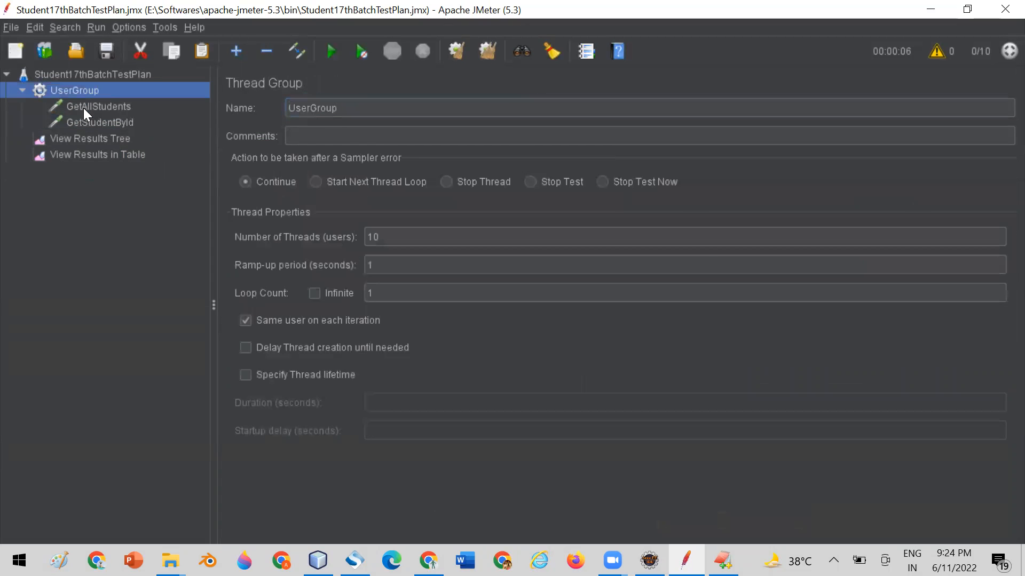
pyautogui.click(84, 106)
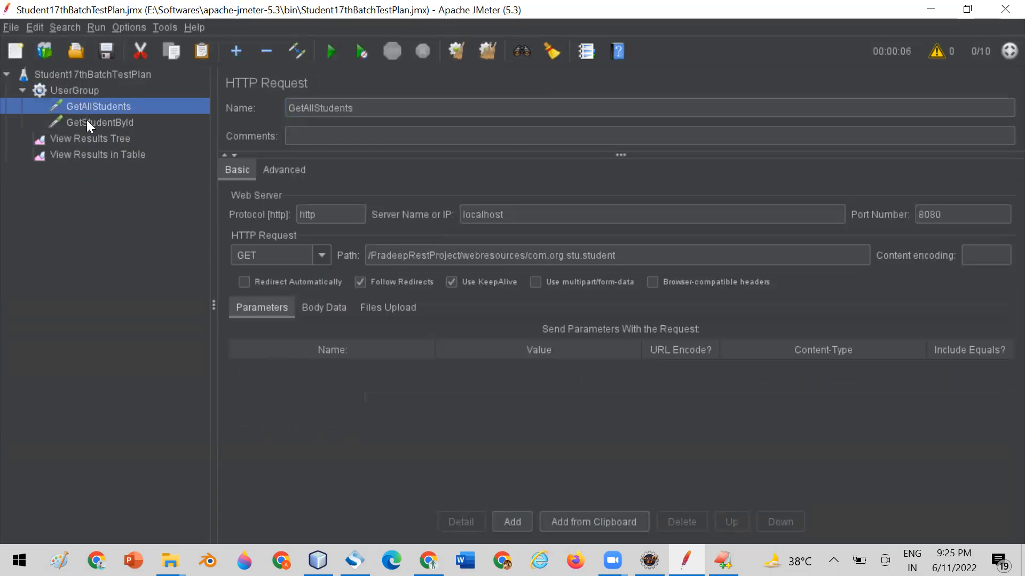
pyautogui.click(87, 121)
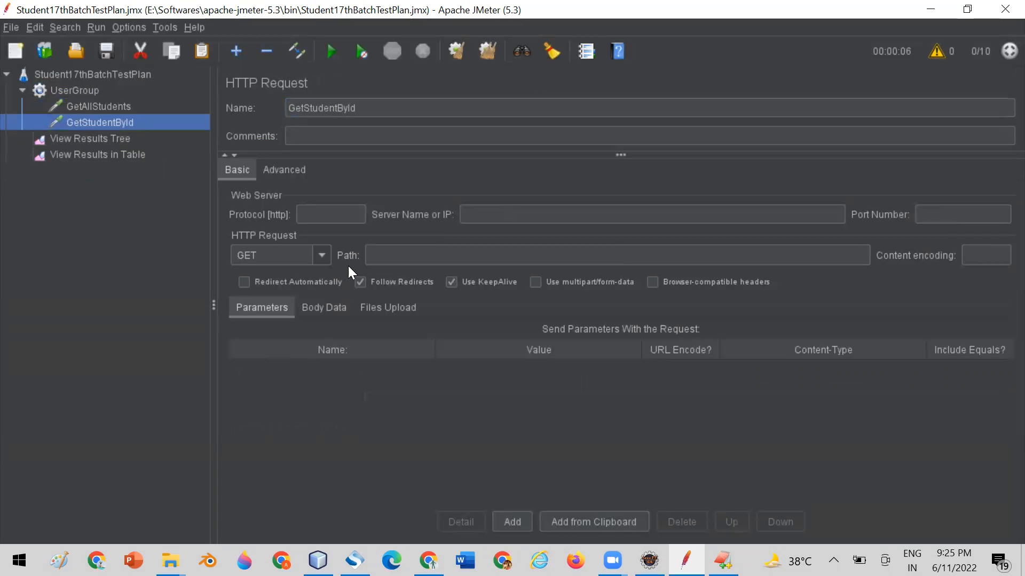
pyautogui.click(723, 560)
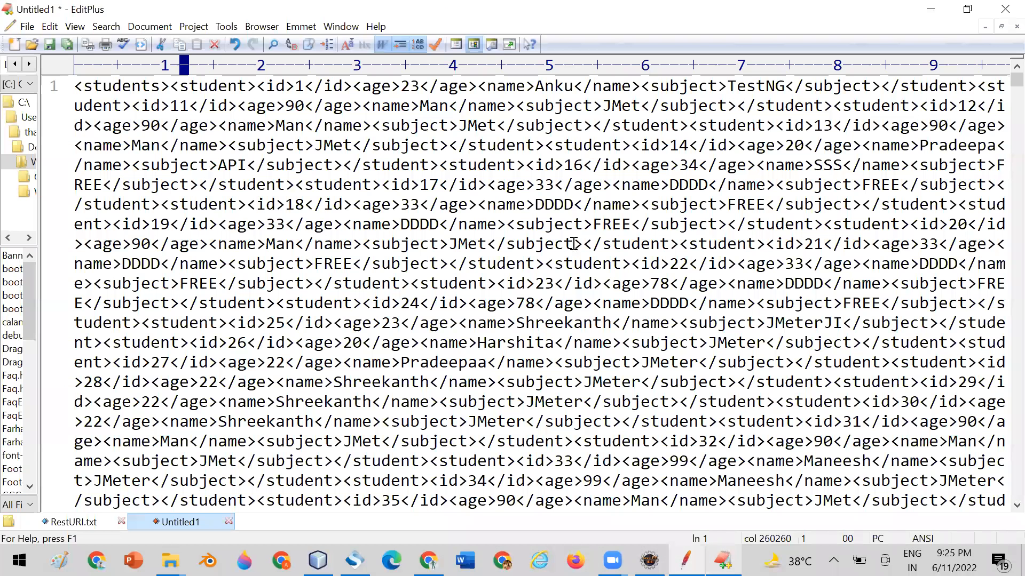
pyautogui.click(78, 521)
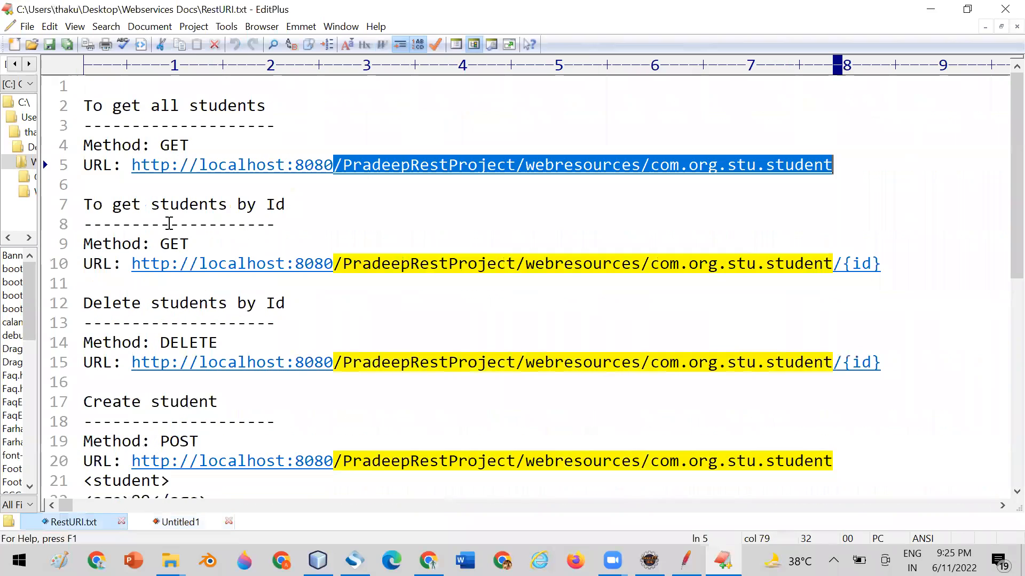
pyautogui.moveTo(132, 262); pyautogui.dragTo(169, 264)
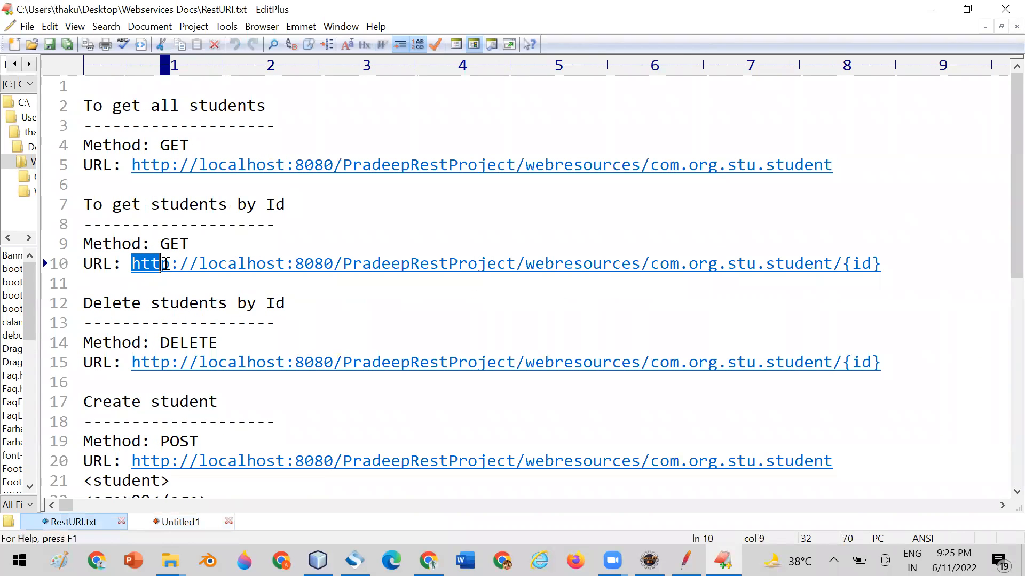
pyautogui.hotkey('alt', 'Tab')
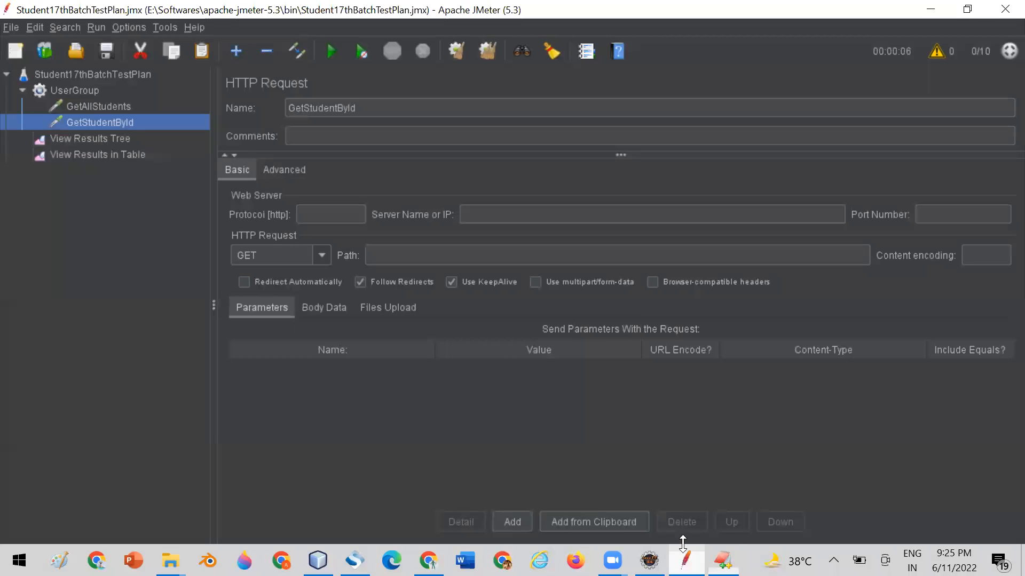
pyautogui.click(323, 213)
pyautogui.write('http')
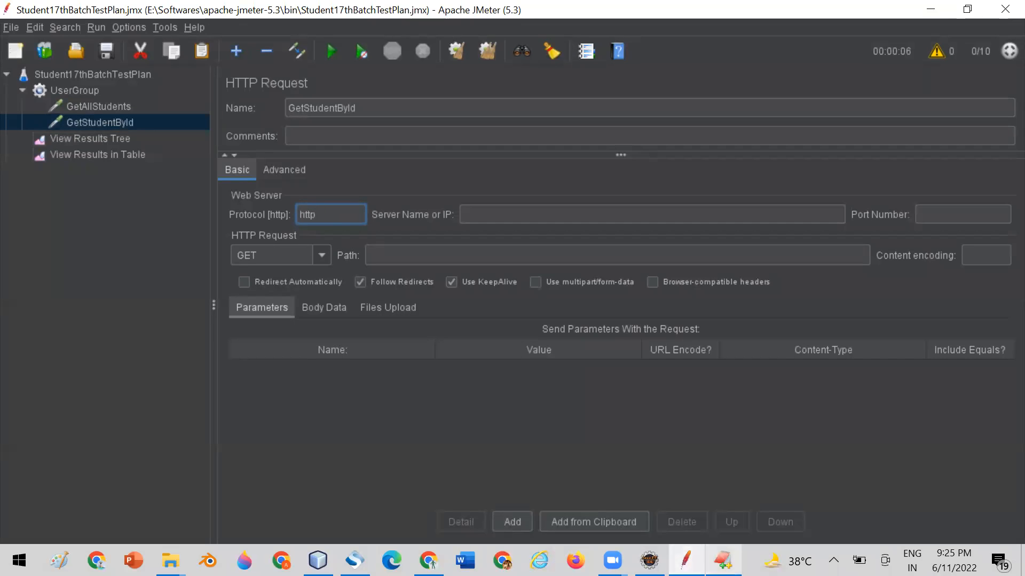
# Copy localhost from RestURI.txt in EditPlus into GetStudentById's server name in JMeter, and select the port number in the same URL in EditPlus.
pyautogui.hotkey('alt', 'Tab')
pyautogui.moveTo(199, 166); pyautogui.dragTo(286, 166)
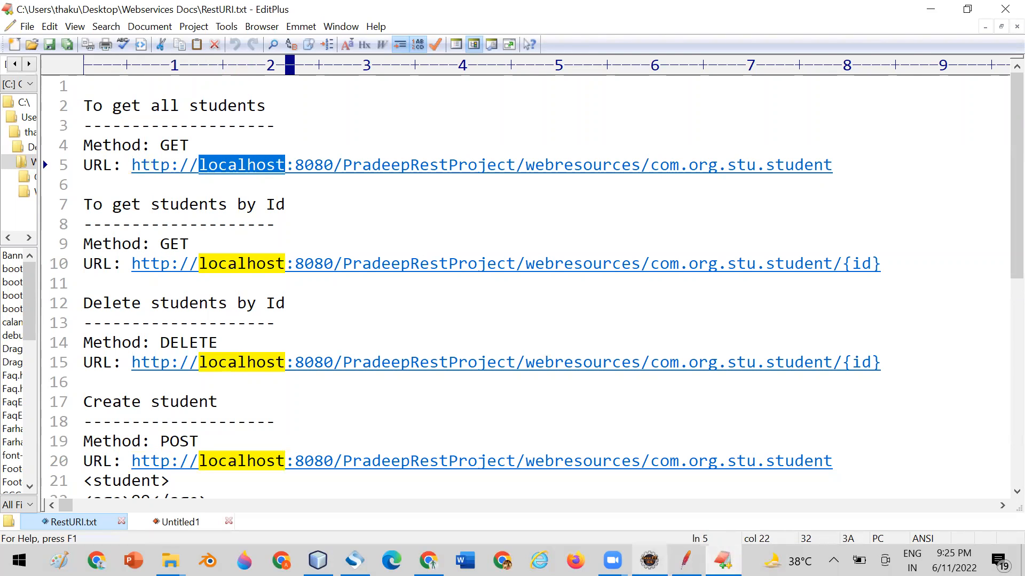
pyautogui.hotkey('alt', 'Tab')
pyautogui.click(490, 212)
pyautogui.write('localhost')
pyautogui.hotkey('alt', 'Tab')
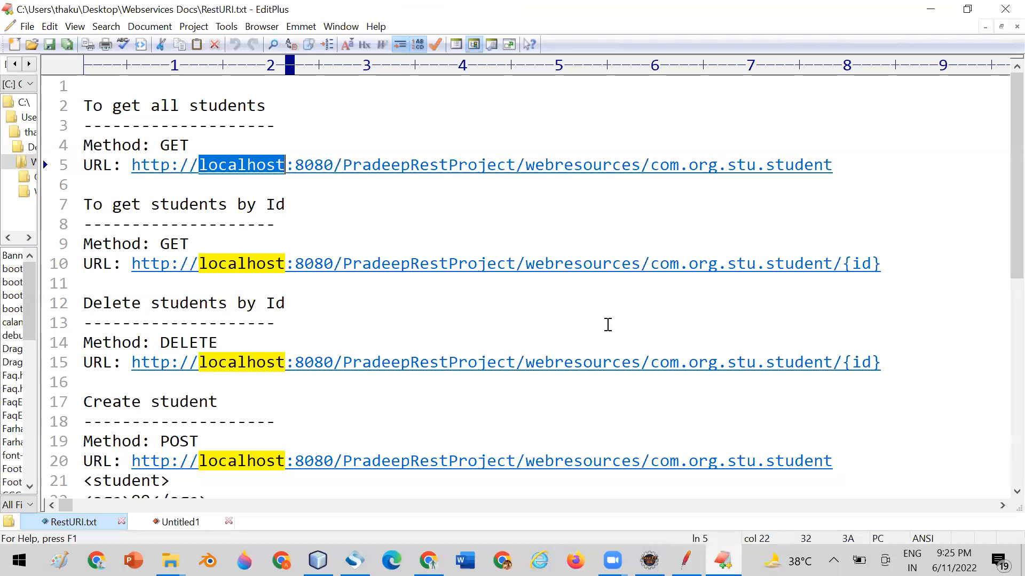
pyautogui.doubleClick(307, 165)
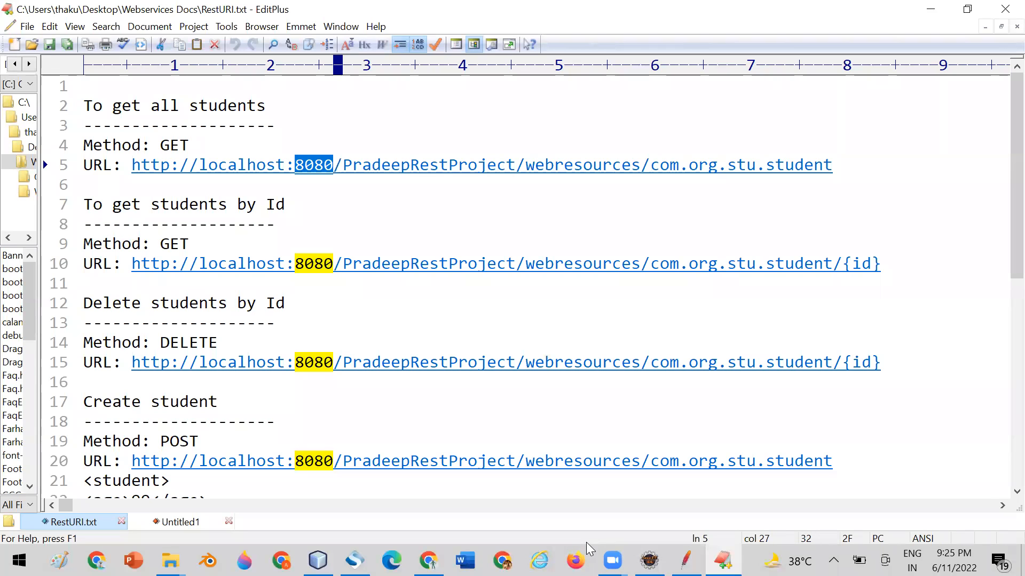
# Switch to Chrome, search Google for amazon in a new tab and open the Amazon.in website to view its URL.
pyautogui.click(428, 560)
pyautogui.click(407, 13)
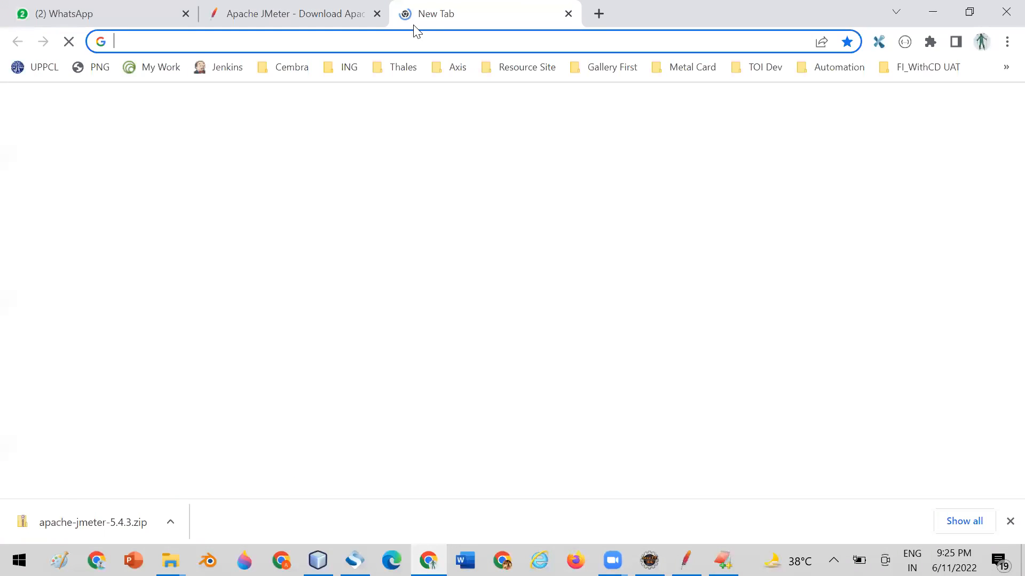
pyautogui.write('amzon')
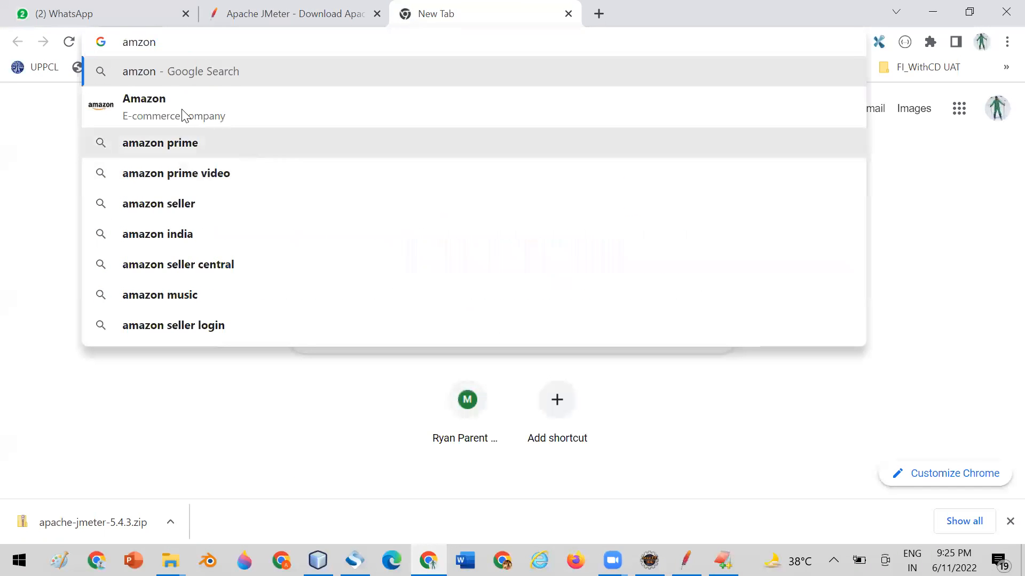
pyautogui.click(151, 99)
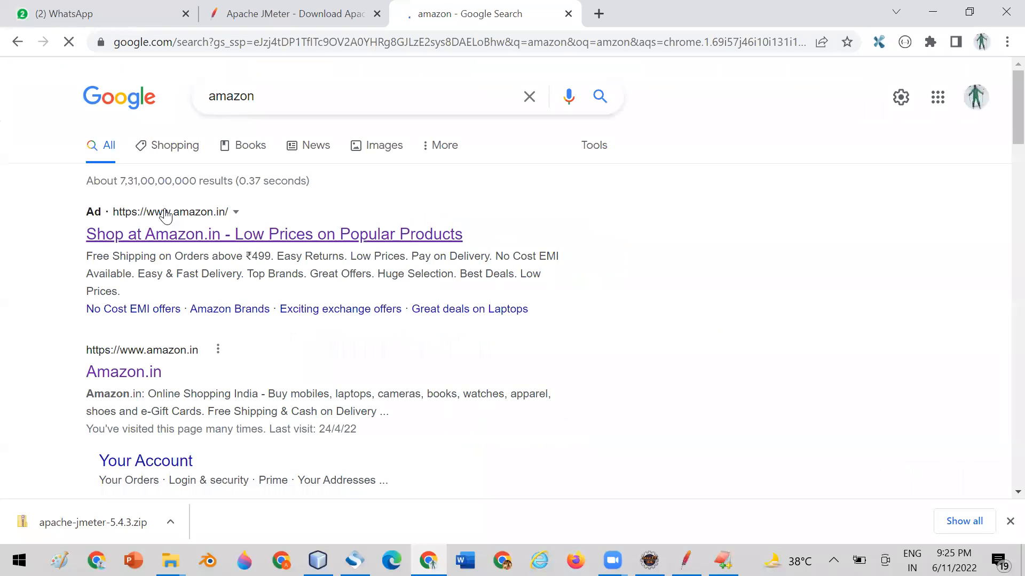
pyautogui.click(165, 216)
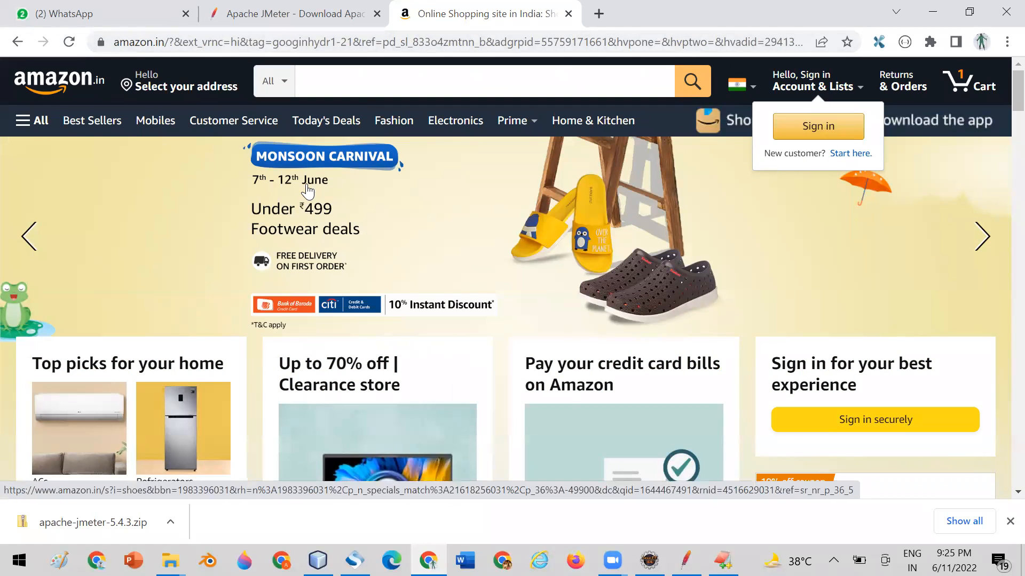
# Switch back to JMeter and set the GetStudentById request's port number to 8080.
pyautogui.hotkey('alt', 'Tab')
pyautogui.click(931, 217)
pyautogui.write('8080')
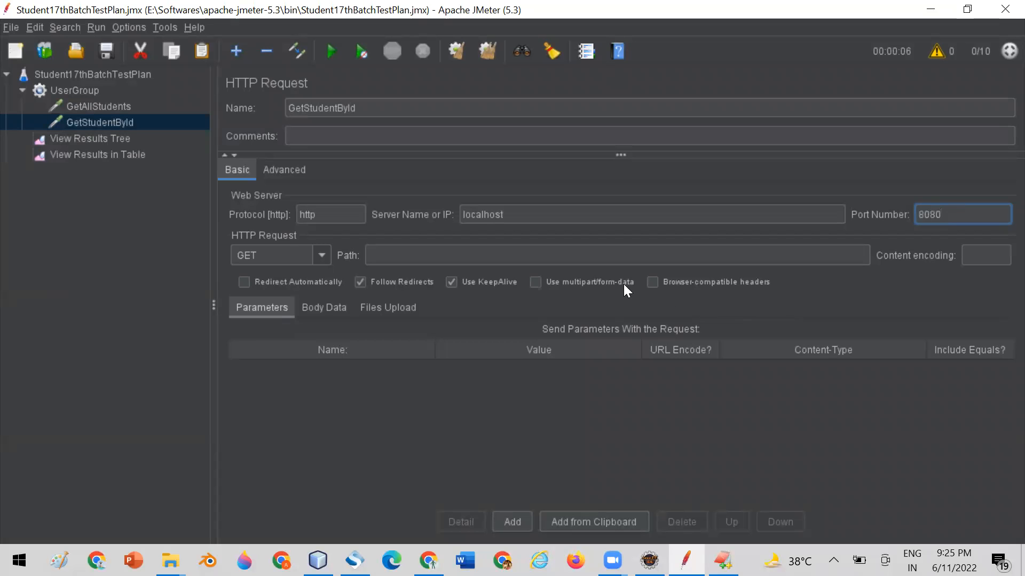
pyautogui.click(512, 214)
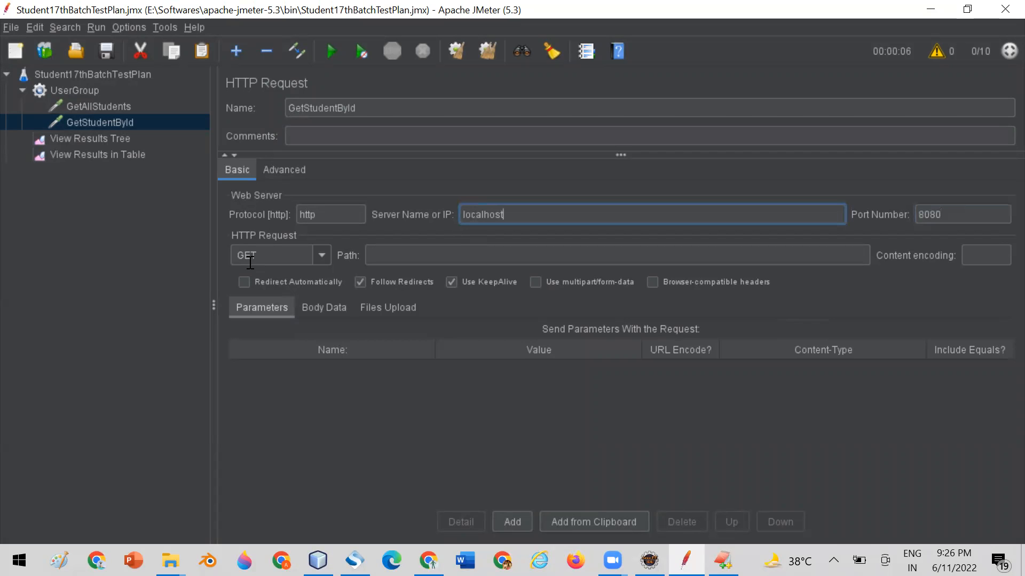
# Copy the get-students-by-Id path from RestURI.txt in EditPlus into GetStudentById, replacing {id} with 1: PradeepRestProject/webresources/com.org.stu.student/1.
pyautogui.click(723, 560)
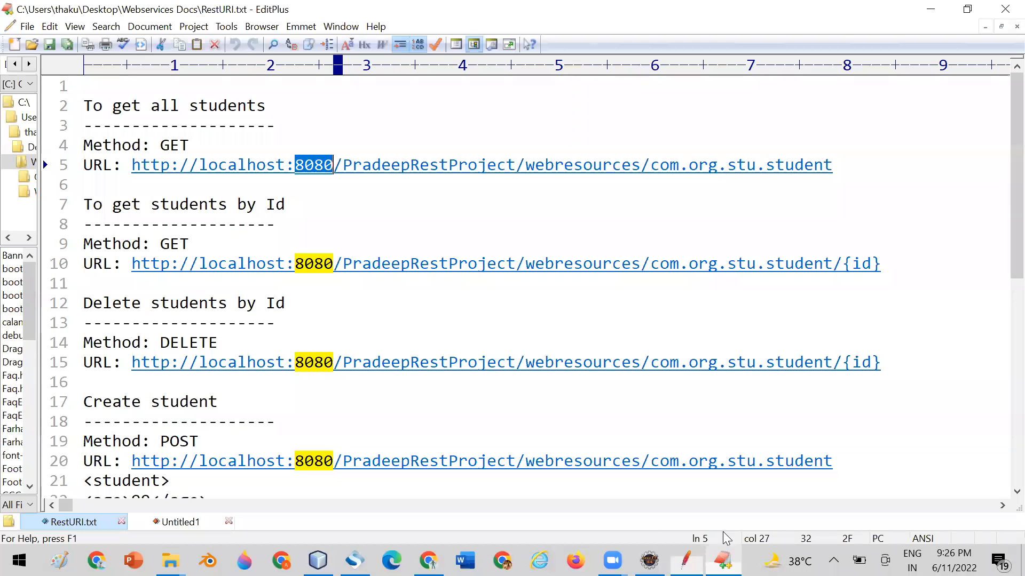
pyautogui.moveTo(343, 264); pyautogui.dragTo(893, 263)
pyautogui.hotkey('ctrl', 'c')
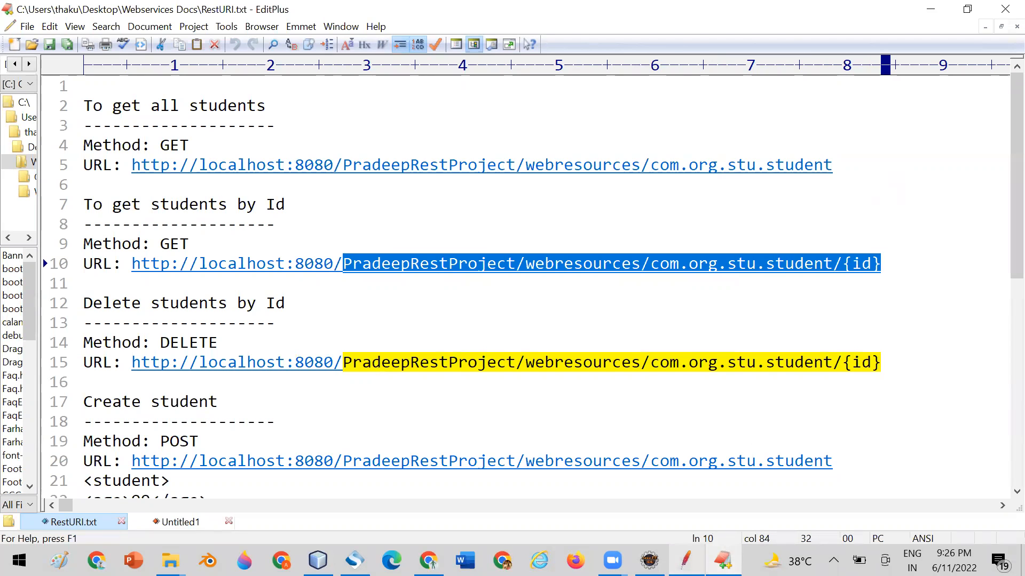
pyautogui.click(686, 560)
pyautogui.click(435, 257)
pyautogui.hotkey('ctrl', 'v')
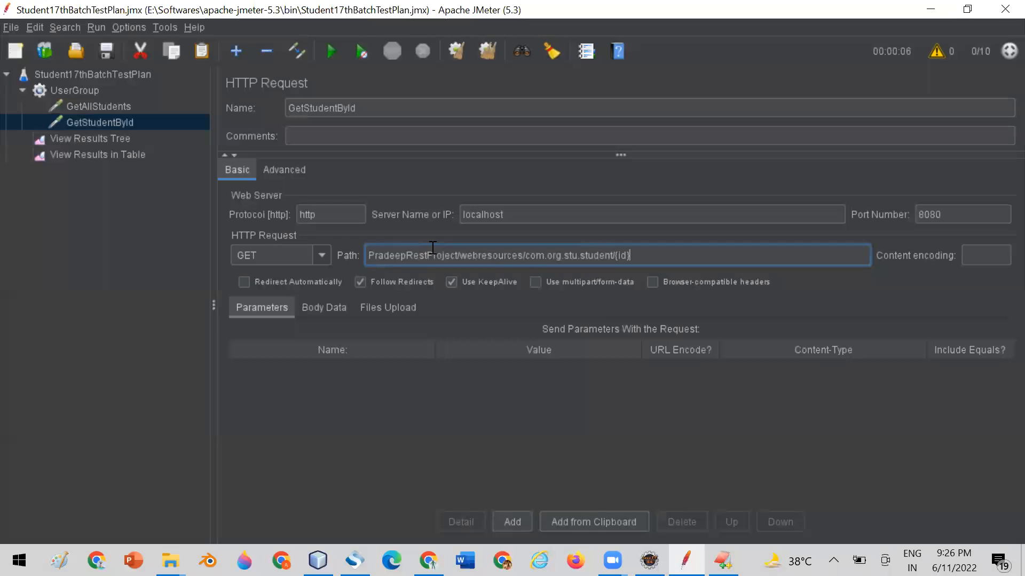
pyautogui.hotkey('shift', 'Left')
pyautogui.hotkey('shift', 'Left')
pyautogui.hotkey('shift', 'Left')
pyautogui.hotkey('shift', 'Left')
pyautogui.press('BackSpace')
pyautogui.write('1')
# Switch to Chrome and try to open PradeepRestProject/webresources/com.org.stu.student/1 in place of the Amazon page, without the host address.
pyautogui.click(428, 560)
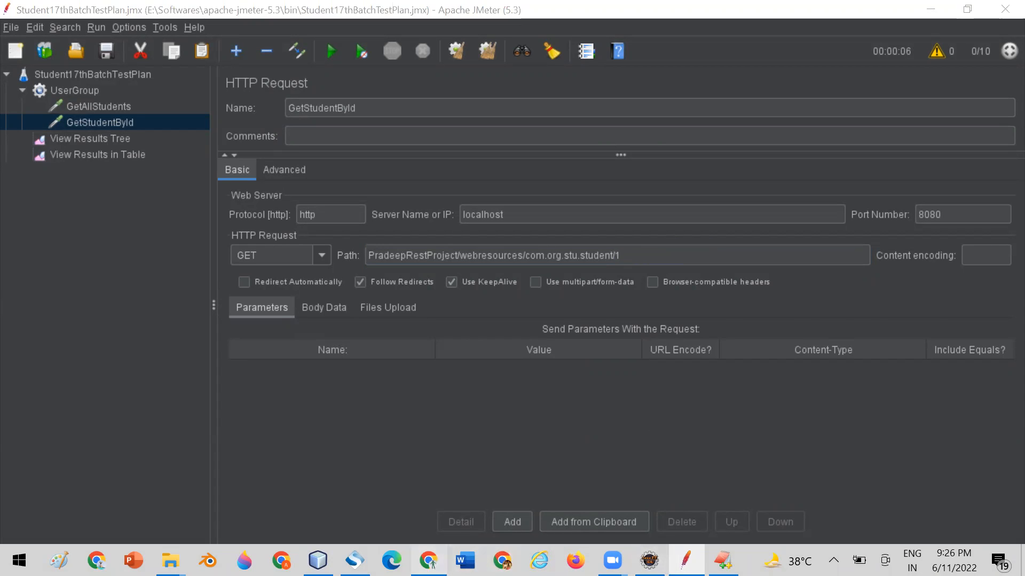
pyautogui.click(579, 41)
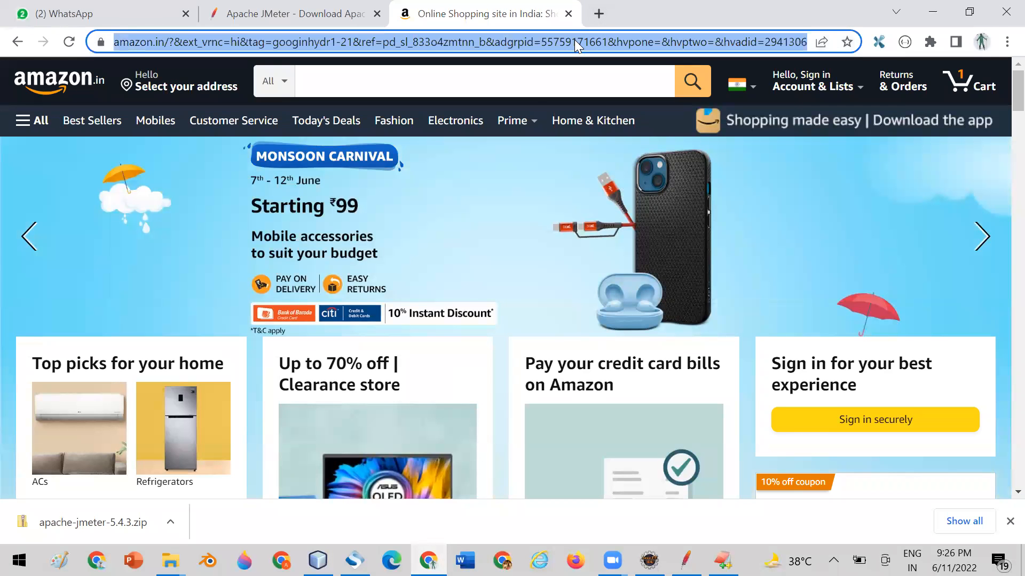
pyautogui.hotkey('ctrl', 'v')
pyautogui.press('BackSpace')
pyautogui.press('BackSpace')
pyautogui.press('BackSpace')
pyautogui.press('BackSpace')
pyautogui.write('1')
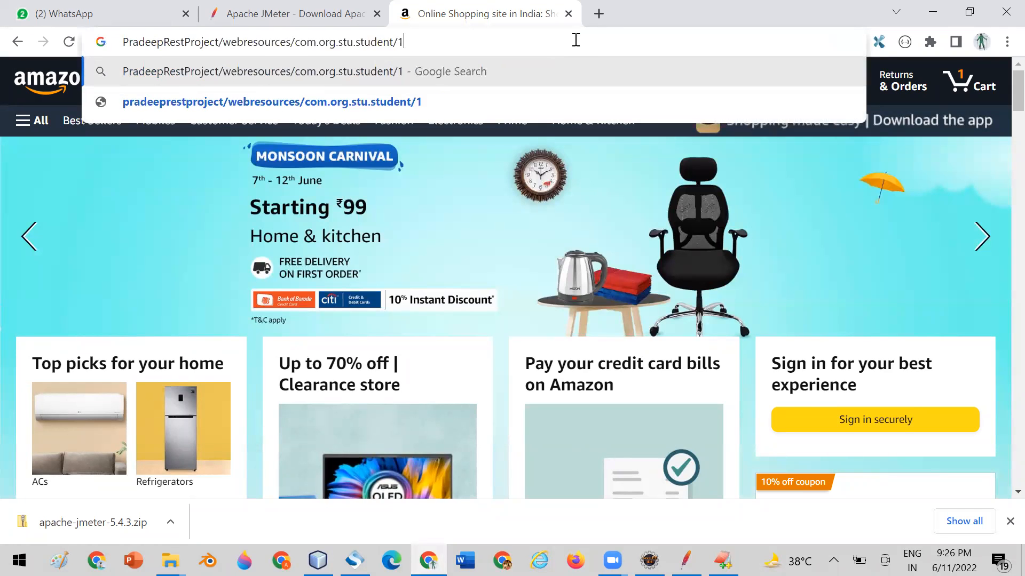
pyautogui.press('Return')
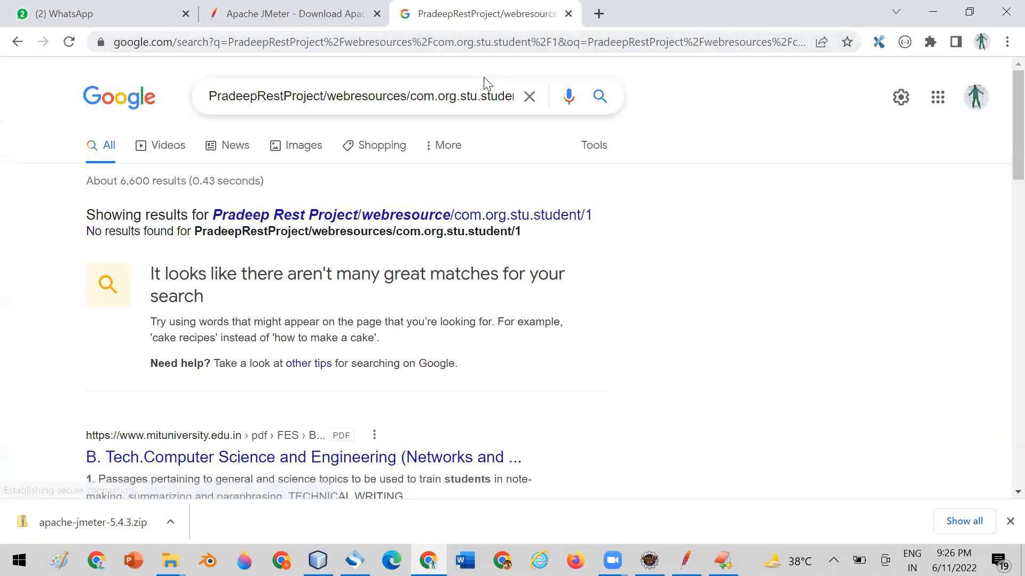
pyautogui.click(474, 43)
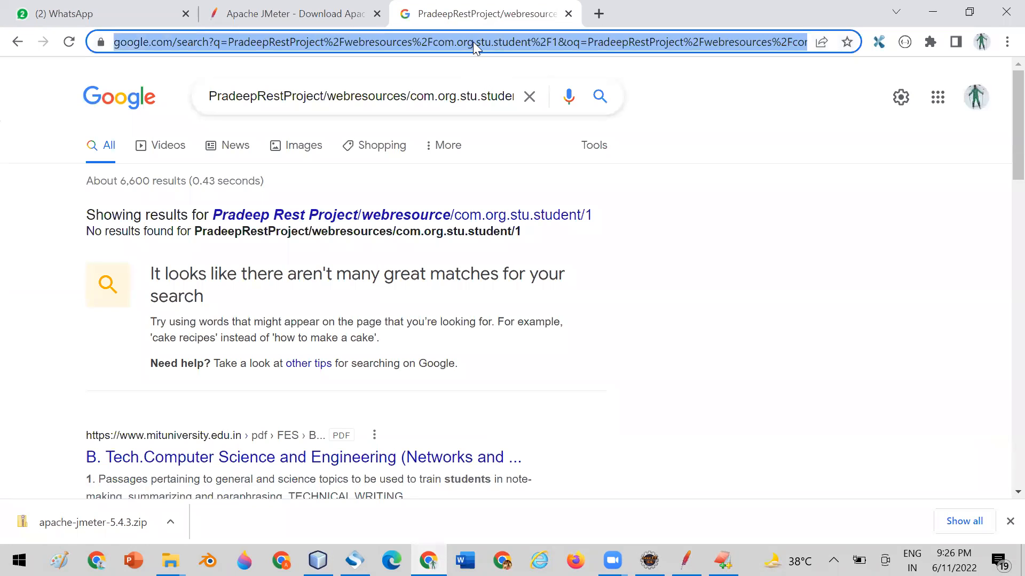
pyautogui.hotkey('ctrl', 'v')
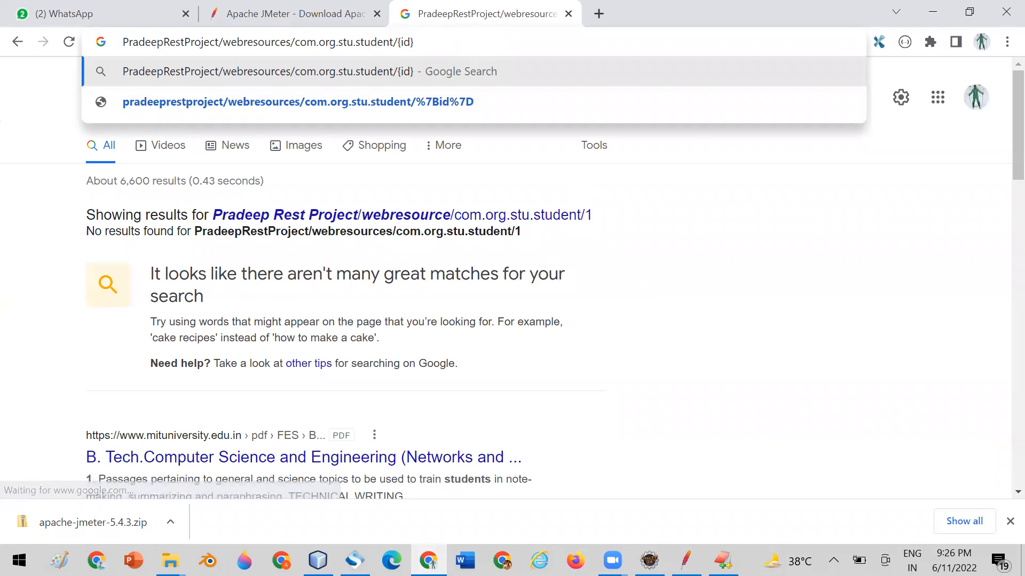
# Copy the get-students-by-Id URL without {id} from RestURI.txt in EditPlus and open it in Chrome with 1 as the id.
pyautogui.click(723, 560)
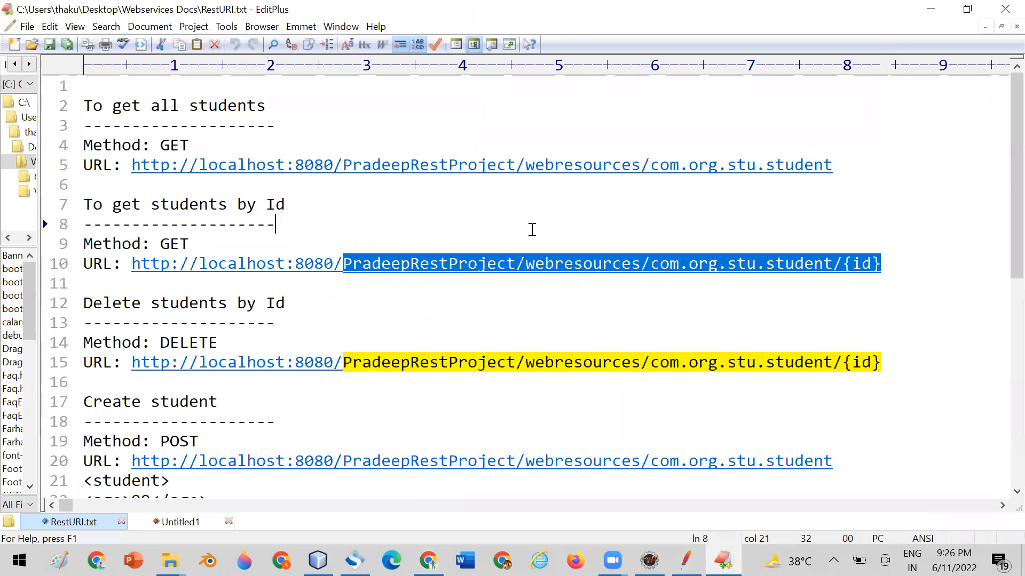
pyautogui.click(133, 264)
pyautogui.moveTo(145, 267); pyautogui.dragTo(844, 269)
pyautogui.hotkey('ctrl', 'c')
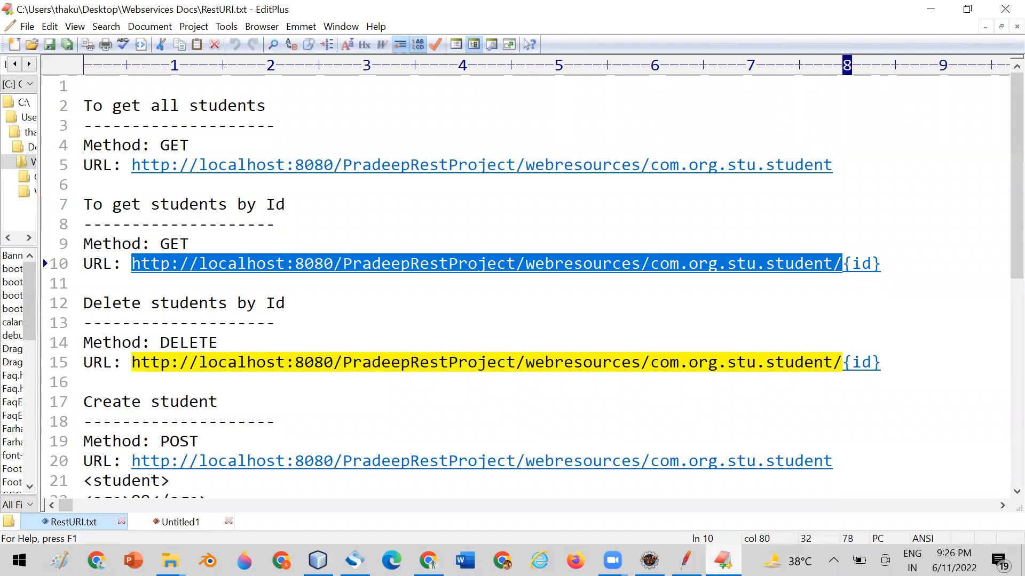
pyautogui.moveTo(723, 561)
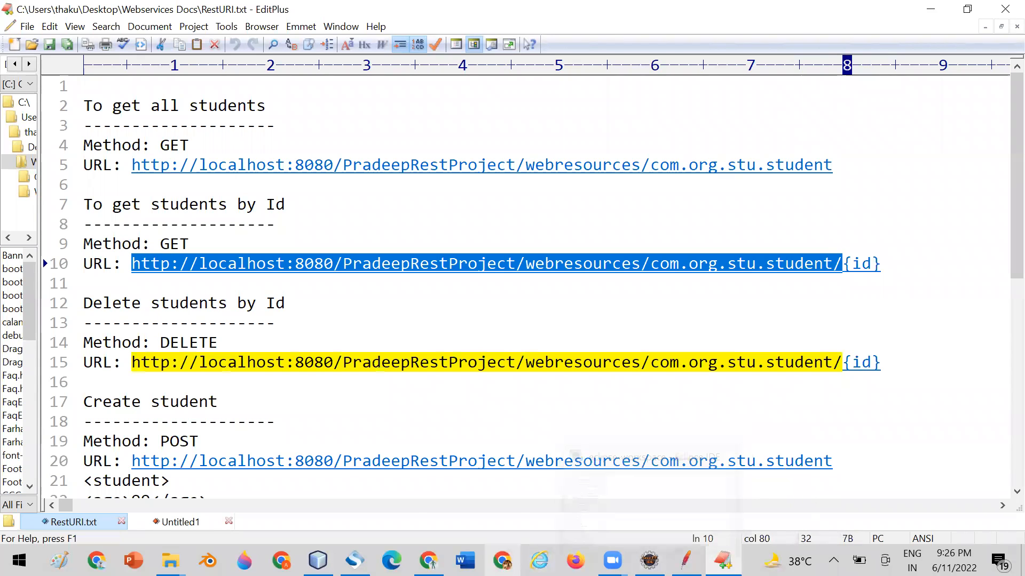
pyautogui.moveTo(428, 560)
pyautogui.click(429, 496)
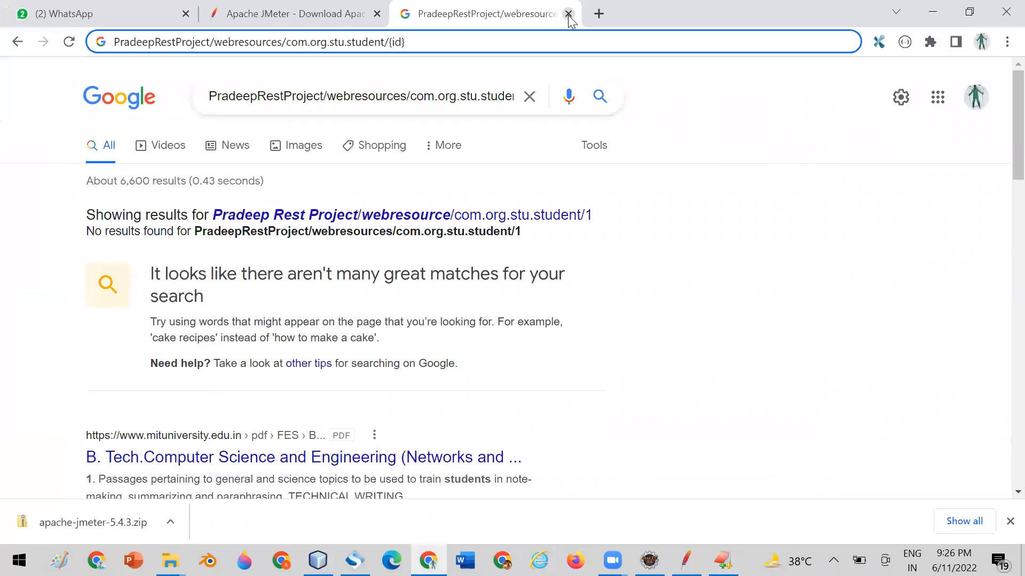
pyautogui.click(430, 42)
pyautogui.hotkey('ctrl', 'v')
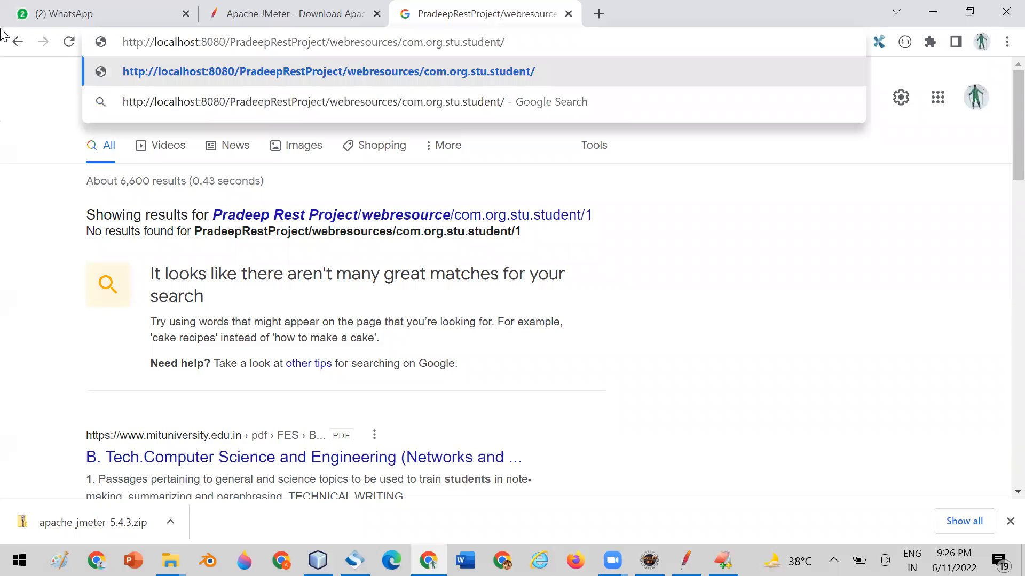
pyautogui.write('1')
pyautogui.press('Return')
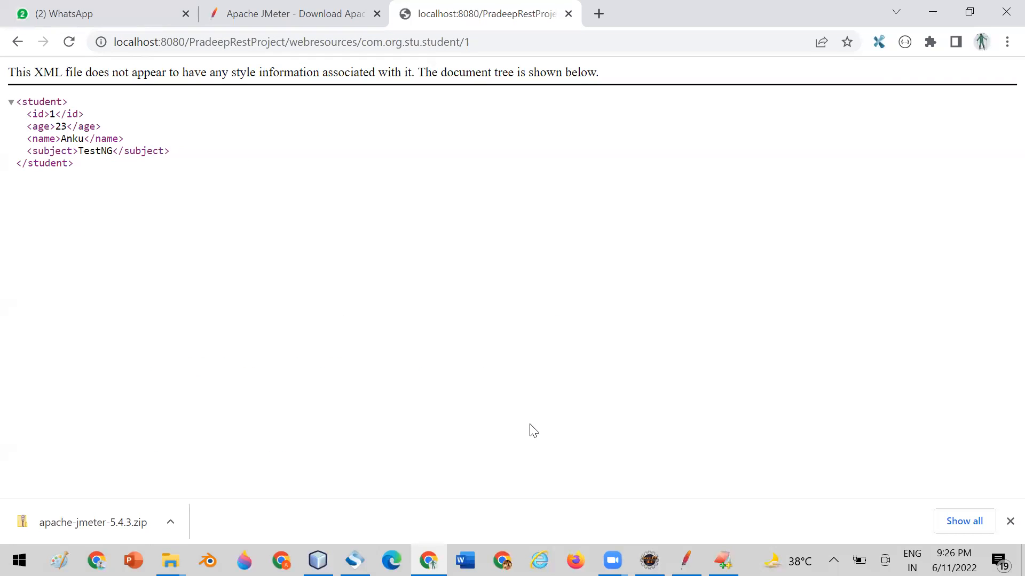
# Switch back to JMeter and review UserGroup's number of threads and the GetAllStudents and GetStudentById requests.
pyautogui.click(686, 560)
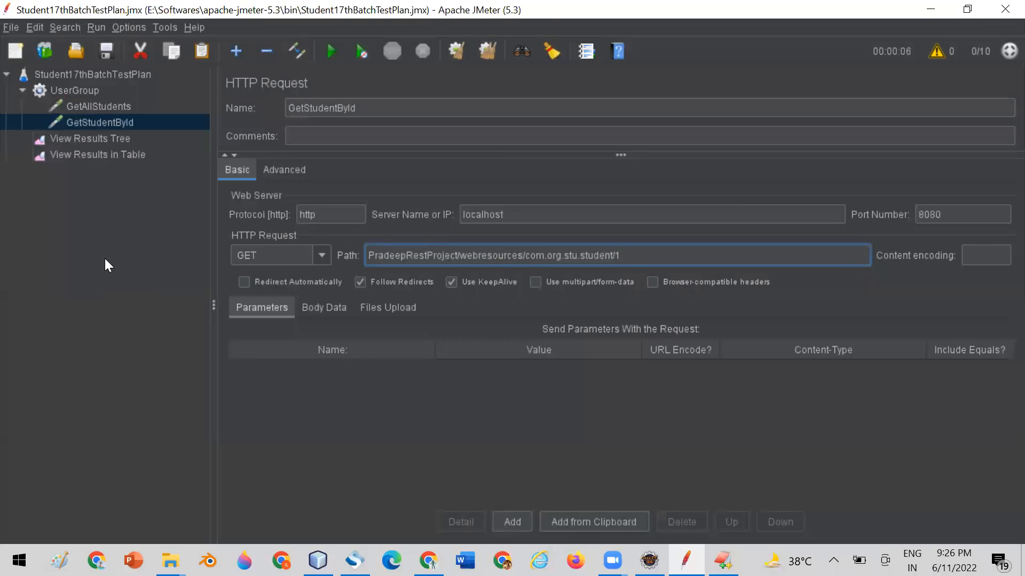
pyautogui.click(90, 90)
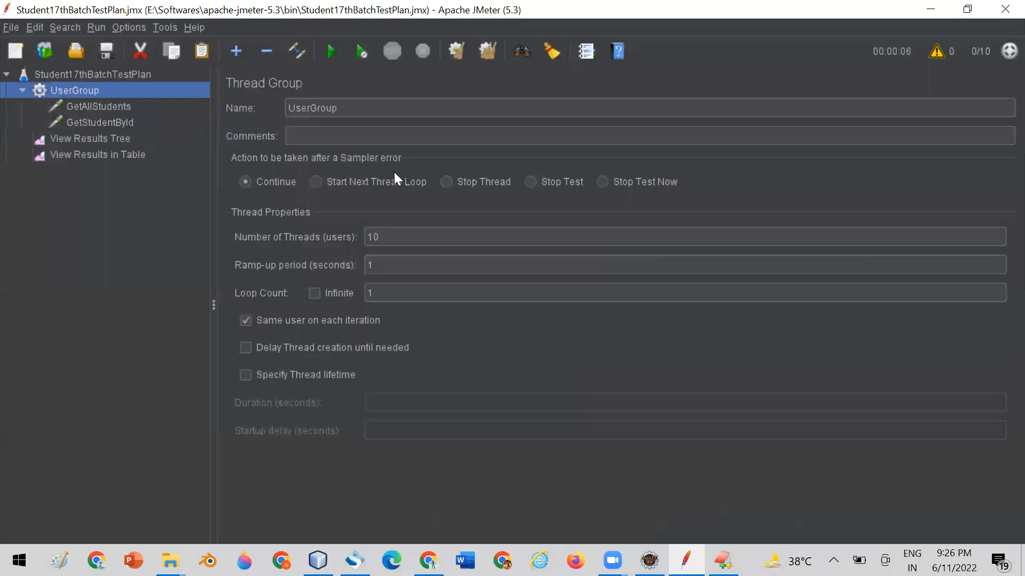
pyautogui.doubleClick(385, 237)
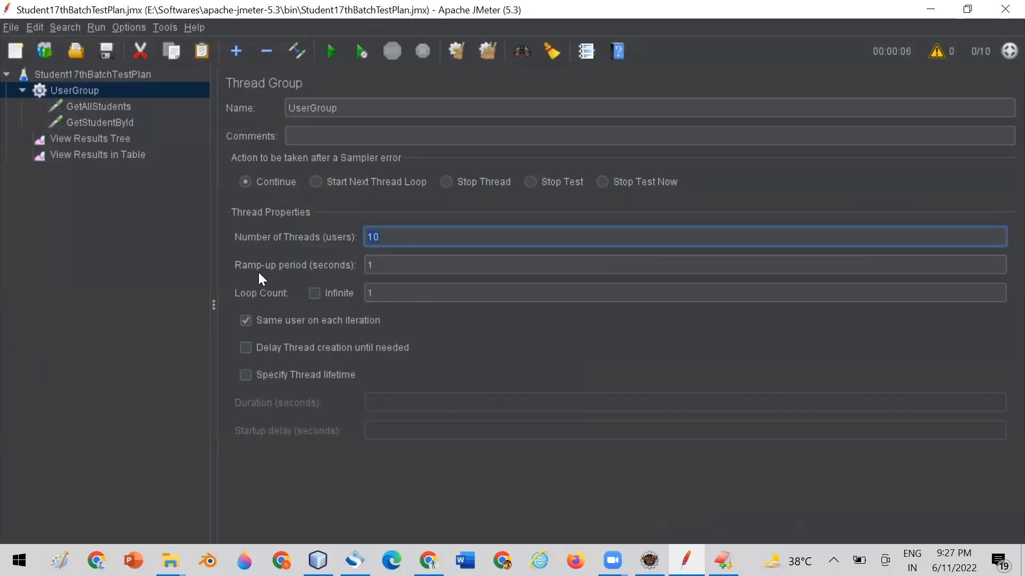
pyautogui.click(100, 107)
pyautogui.click(101, 123)
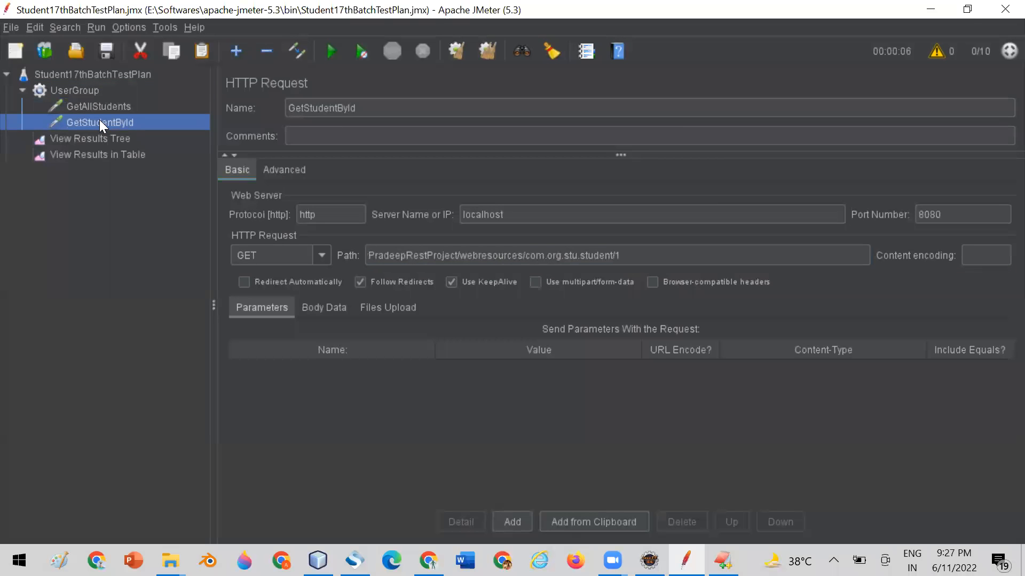
# Clear all previous results in View Results in Table and run the test plan with both student requests.
pyautogui.click(77, 151)
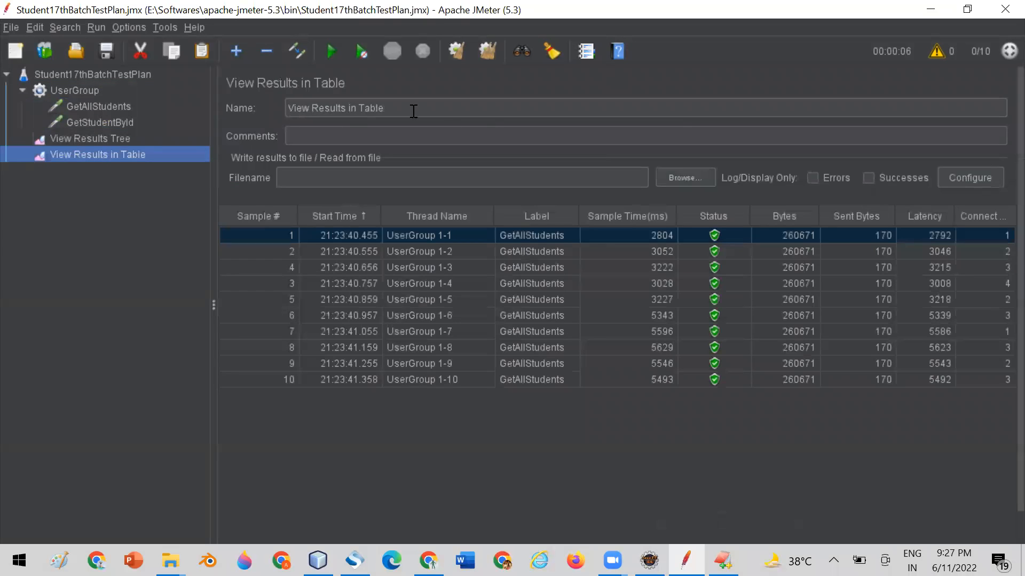
pyautogui.click(486, 48)
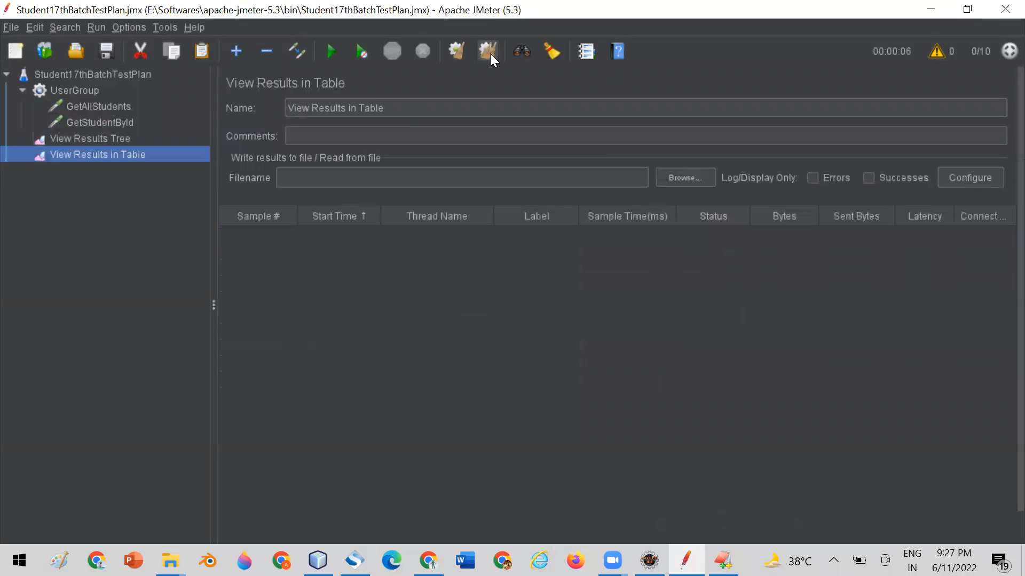
pyautogui.click(329, 51)
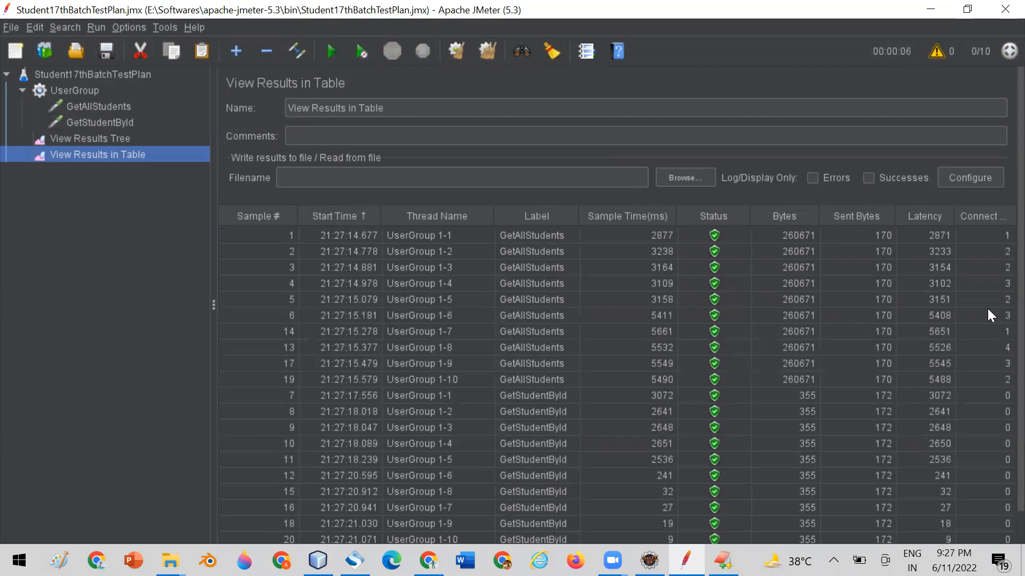
pyautogui.scroll(-2, 999, 200)
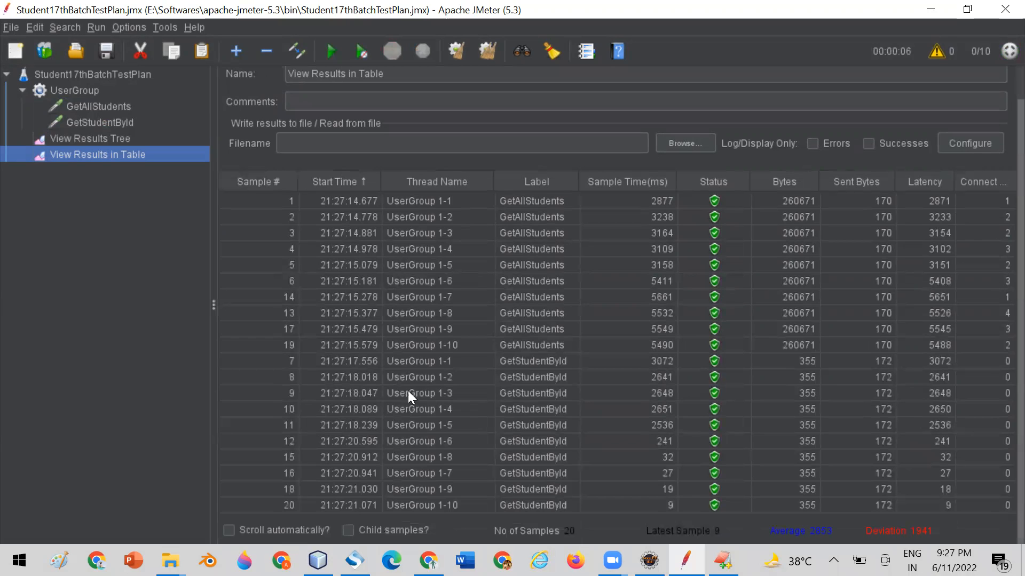
# Check UserGroup's user count against the two HTTP requests, GetAllStudents and GetStudentById, that each user executes.
pyautogui.click(60, 92)
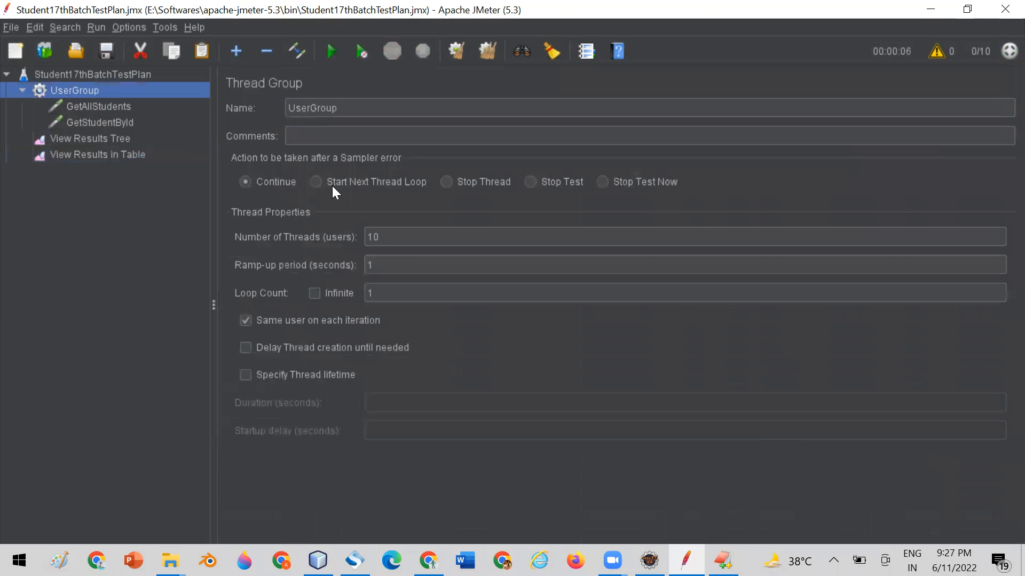
pyautogui.click(384, 238)
pyautogui.moveTo(391, 236); pyautogui.dragTo(362, 240)
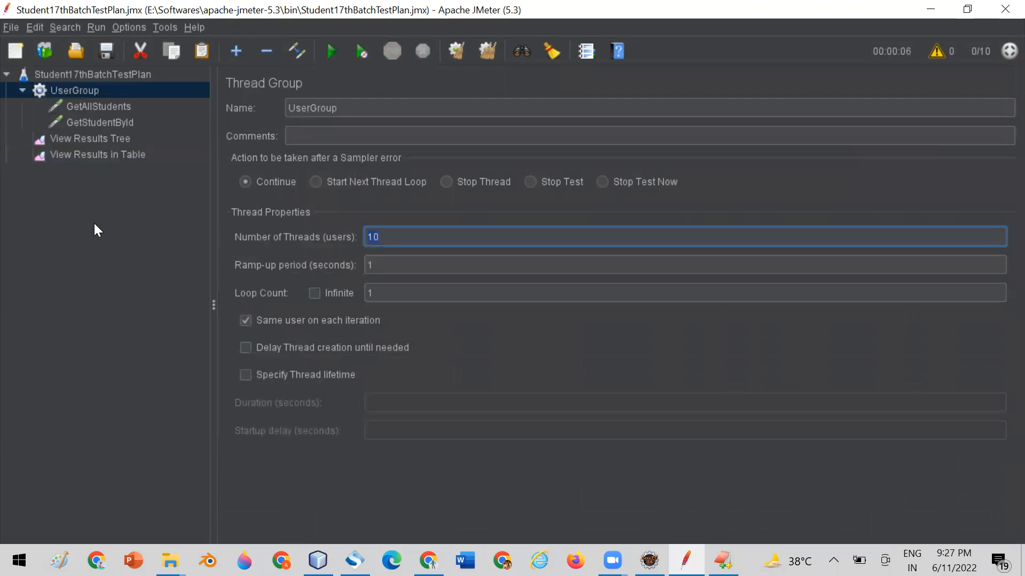
pyautogui.click(98, 107)
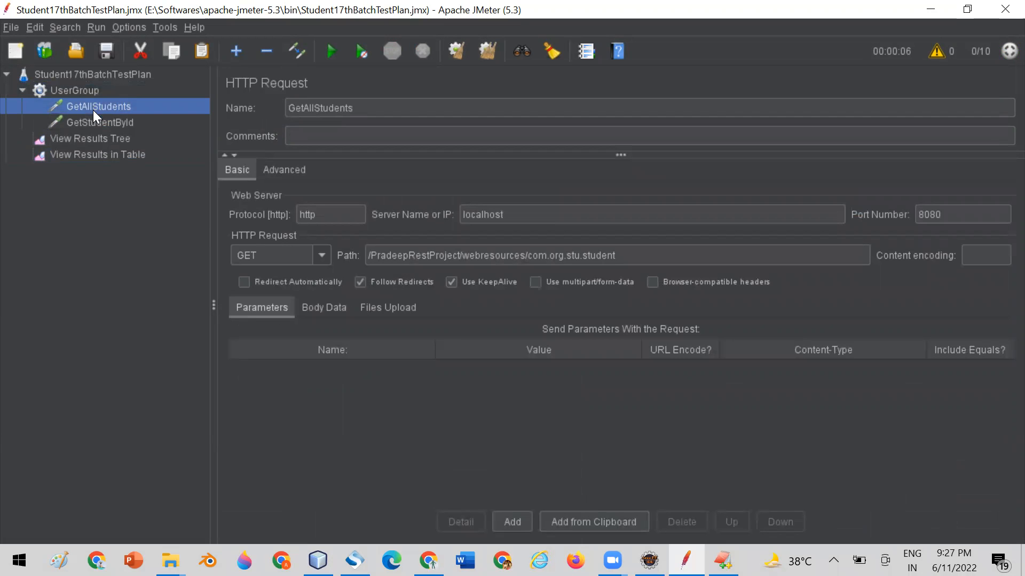
pyautogui.click(90, 123)
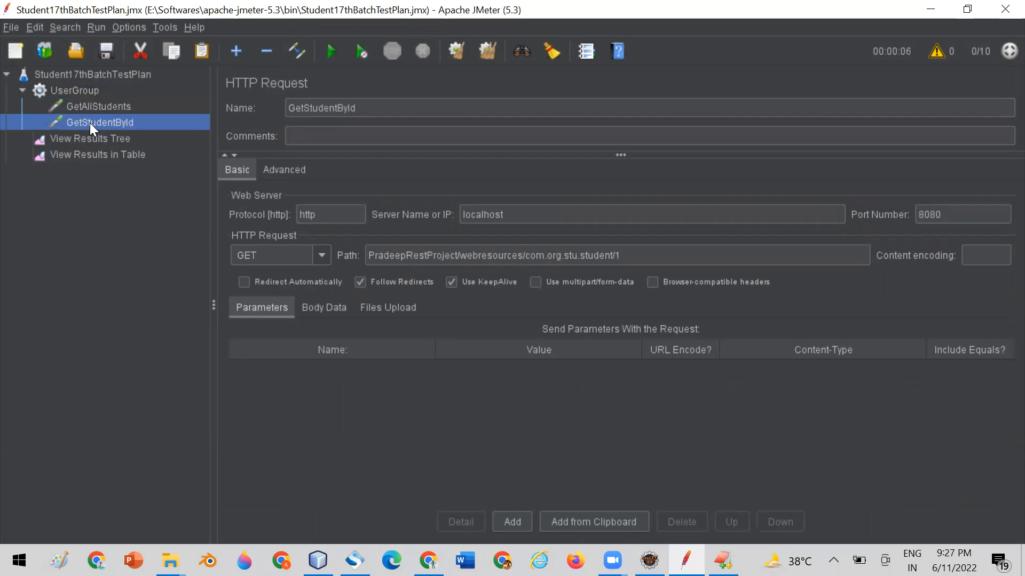
# Examine in View Results in Table how each UserGroup thread's GetAllStudents and GetStudentById samples are listed by start time.
pyautogui.click(89, 153)
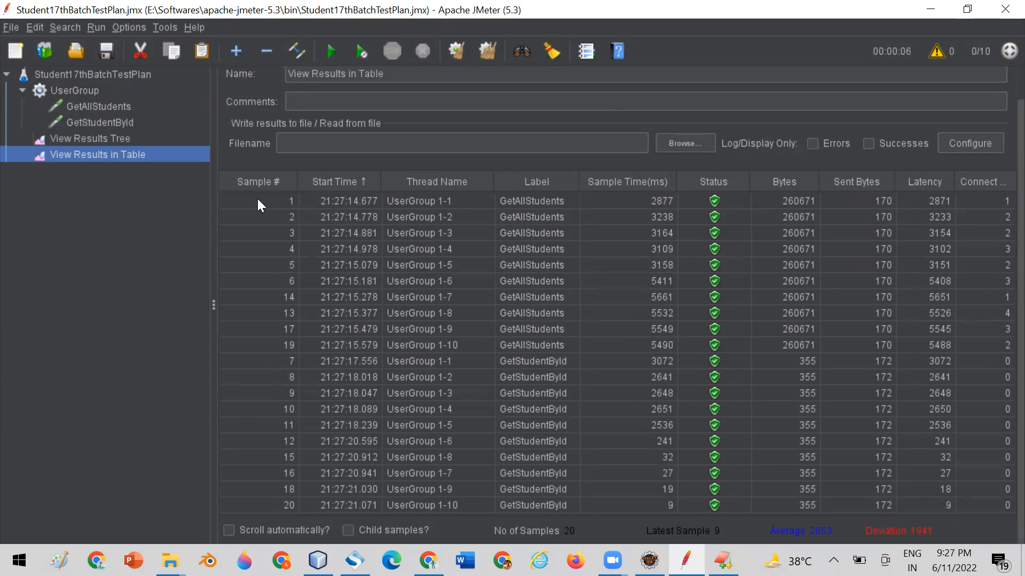
pyautogui.click(338, 204)
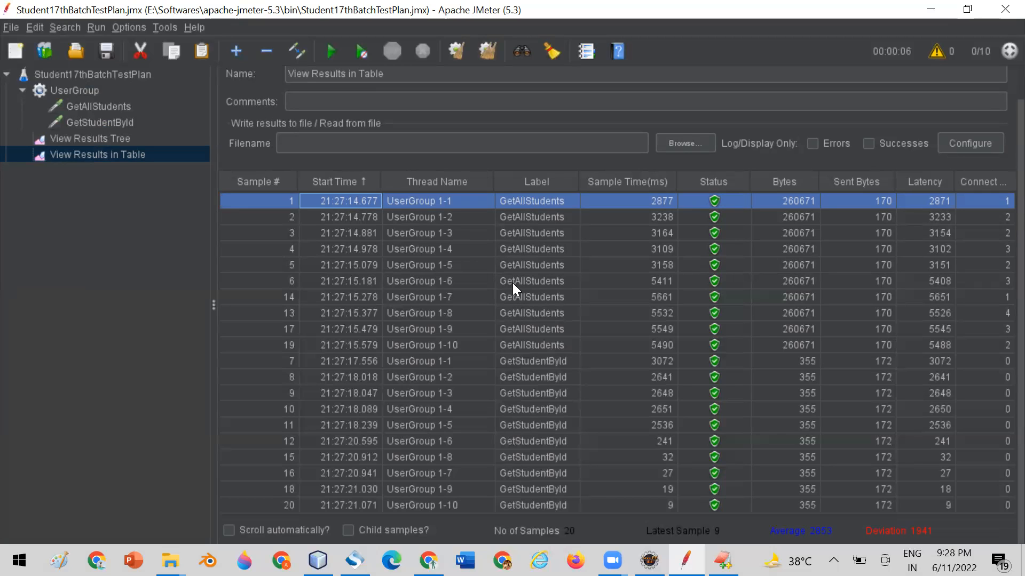
pyautogui.click(444, 217)
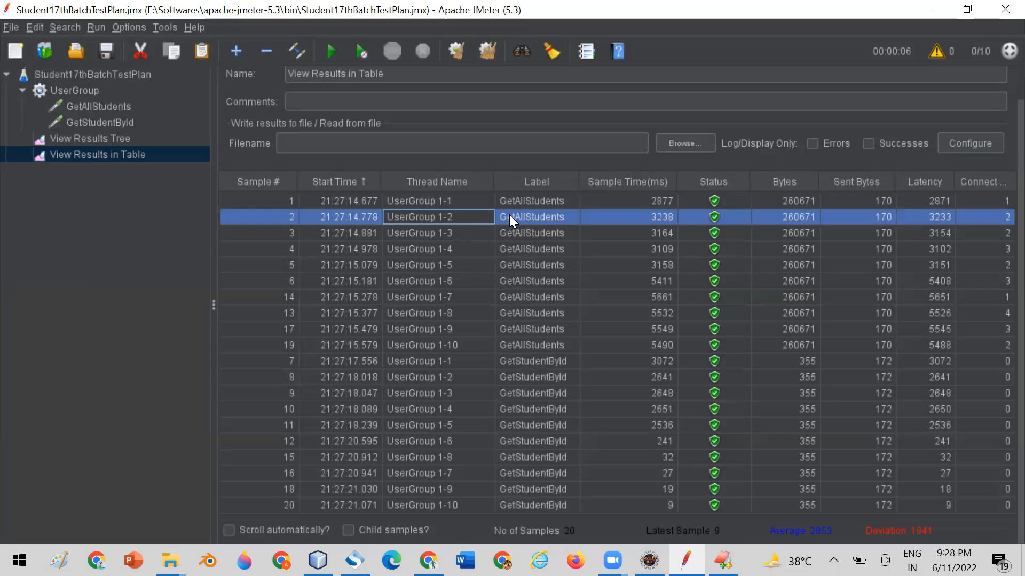
pyautogui.click(513, 361)
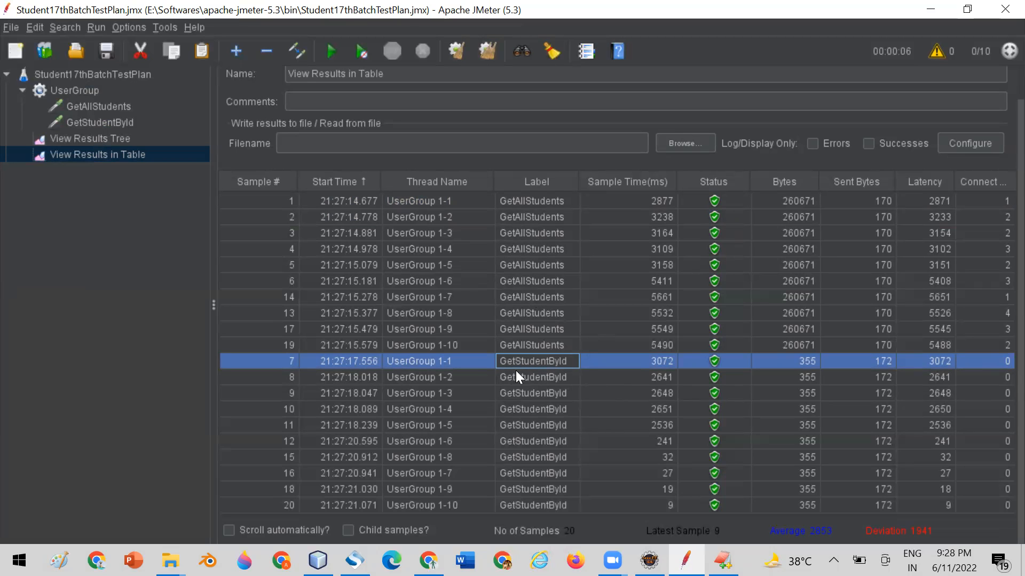
pyautogui.click(530, 202)
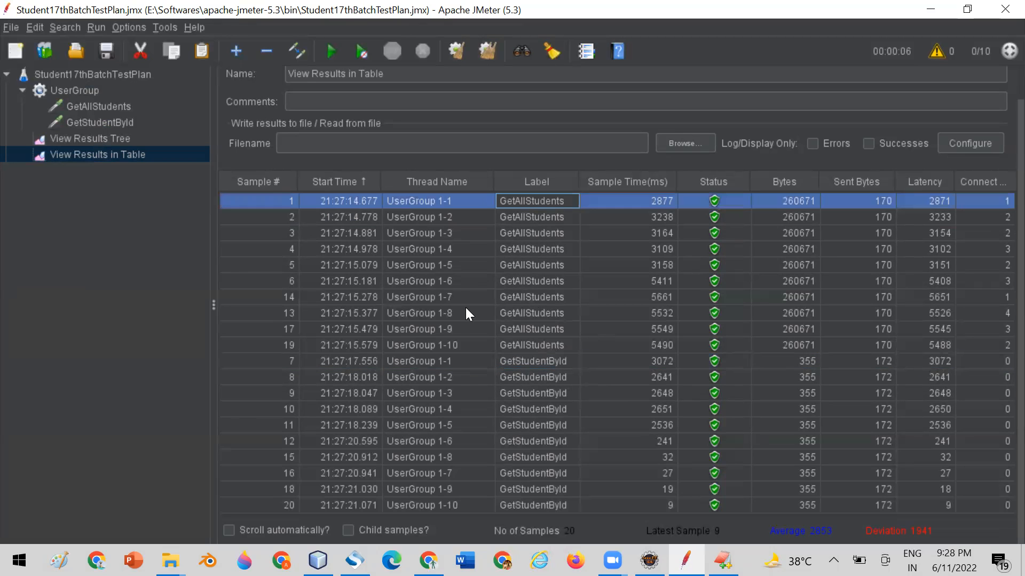
pyautogui.click(411, 375)
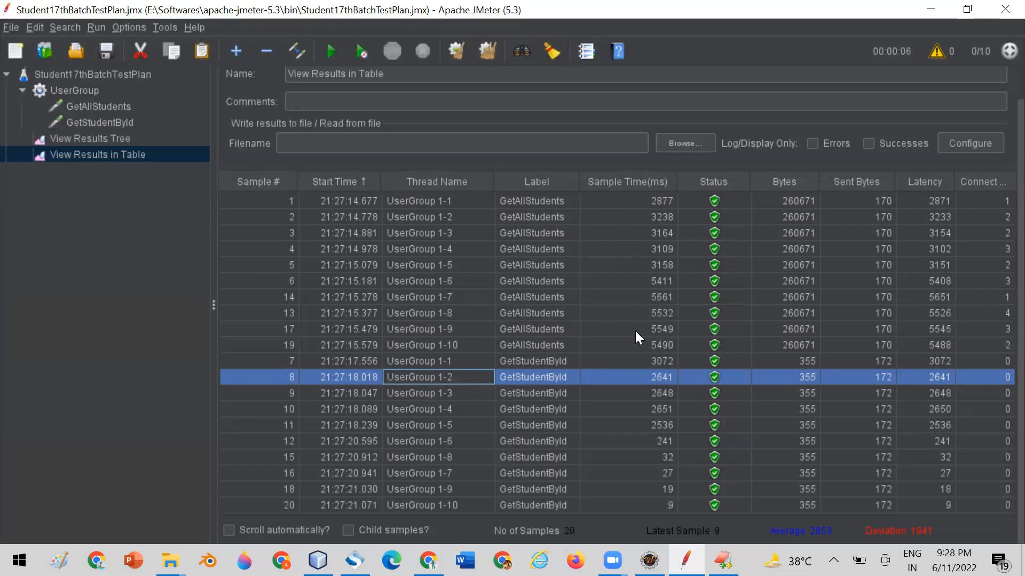
# Compare the sample times of the first GetStudentById sample and the GetAllStudents samples of users 4, 5 and 6.
pyautogui.click(624, 361)
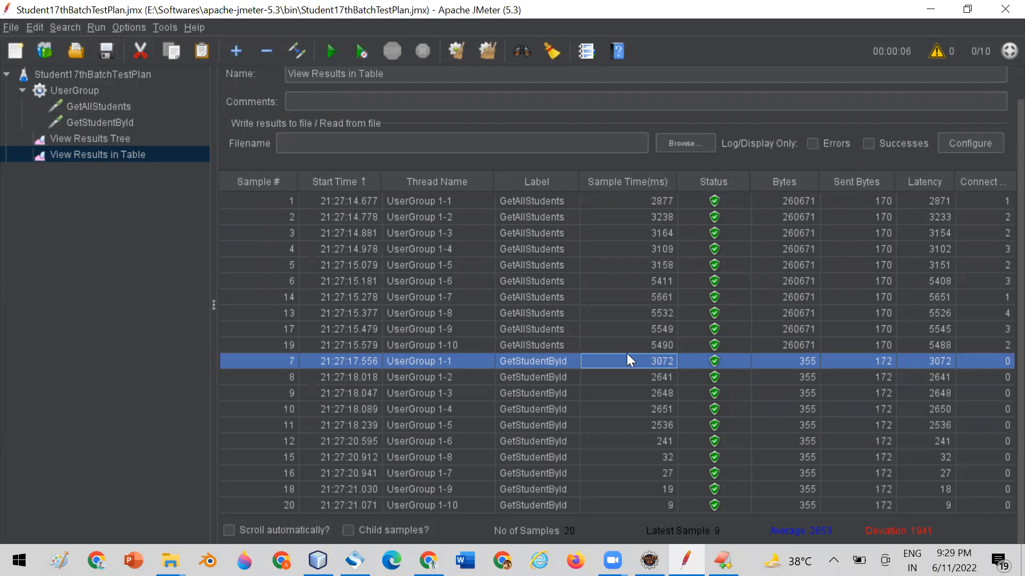
pyautogui.click(554, 246)
pyautogui.click(550, 261)
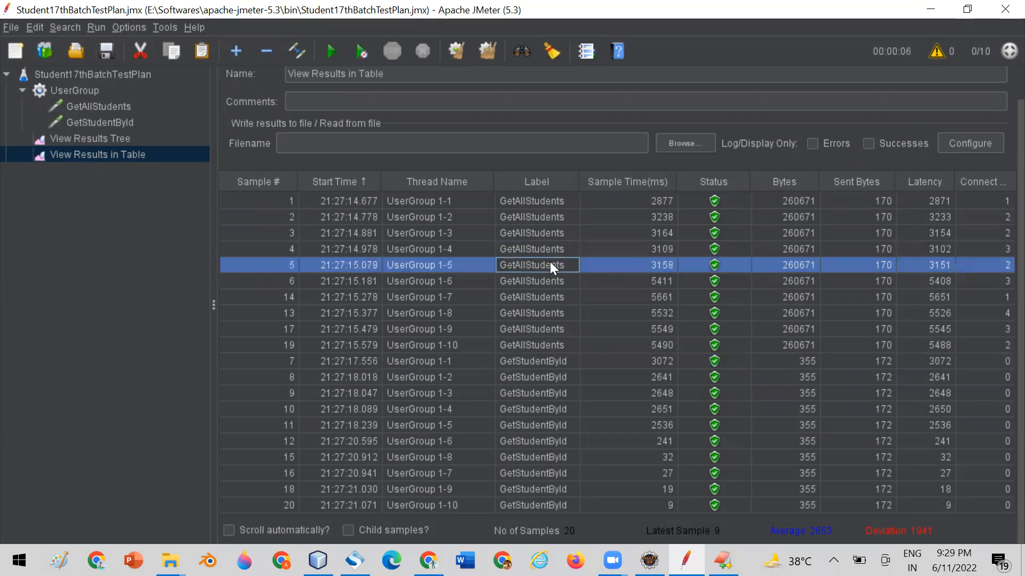
pyautogui.click(643, 247)
pyautogui.click(643, 264)
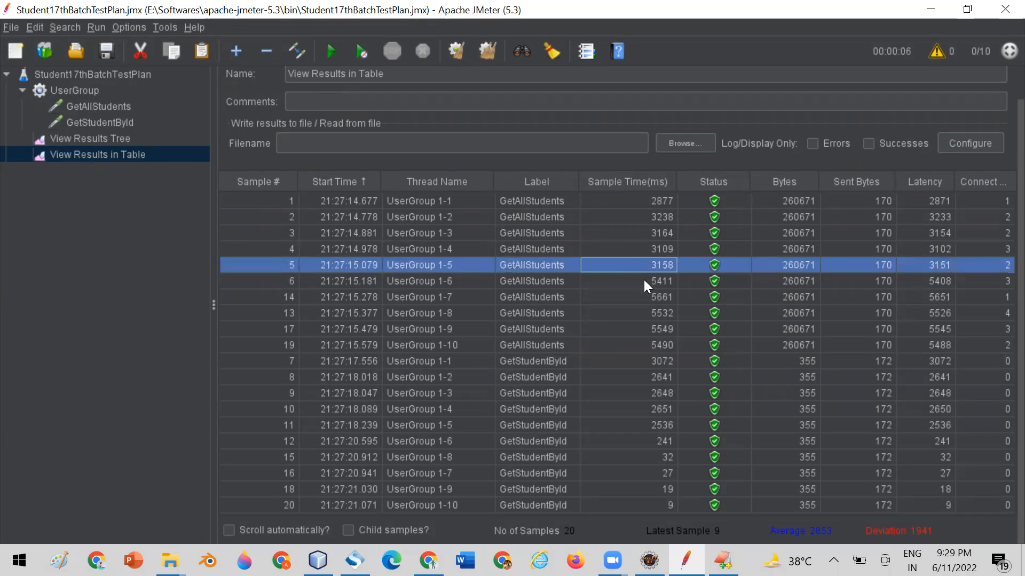
pyautogui.click(643, 281)
pyautogui.click(637, 248)
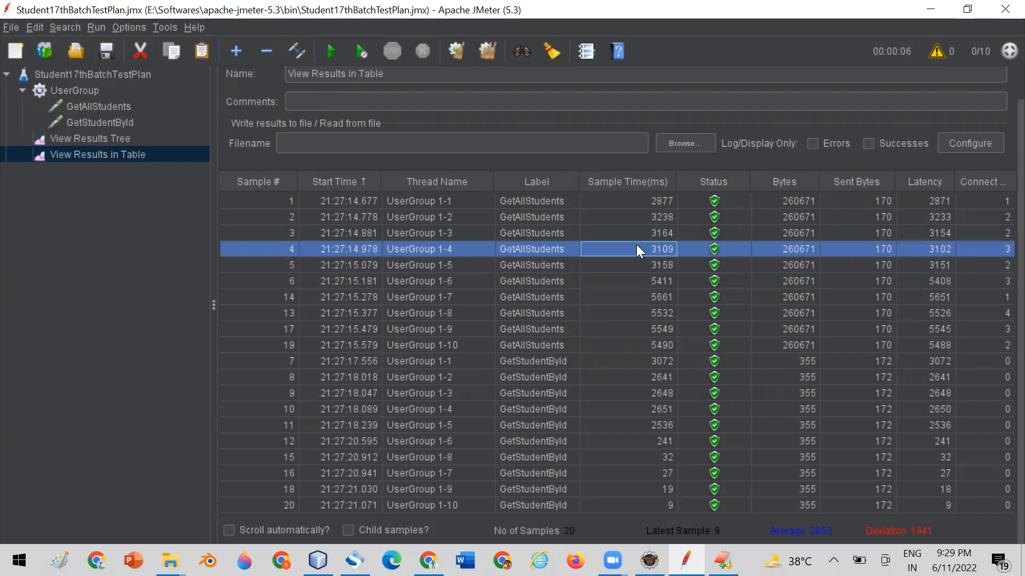
pyautogui.click(637, 265)
pyautogui.click(634, 283)
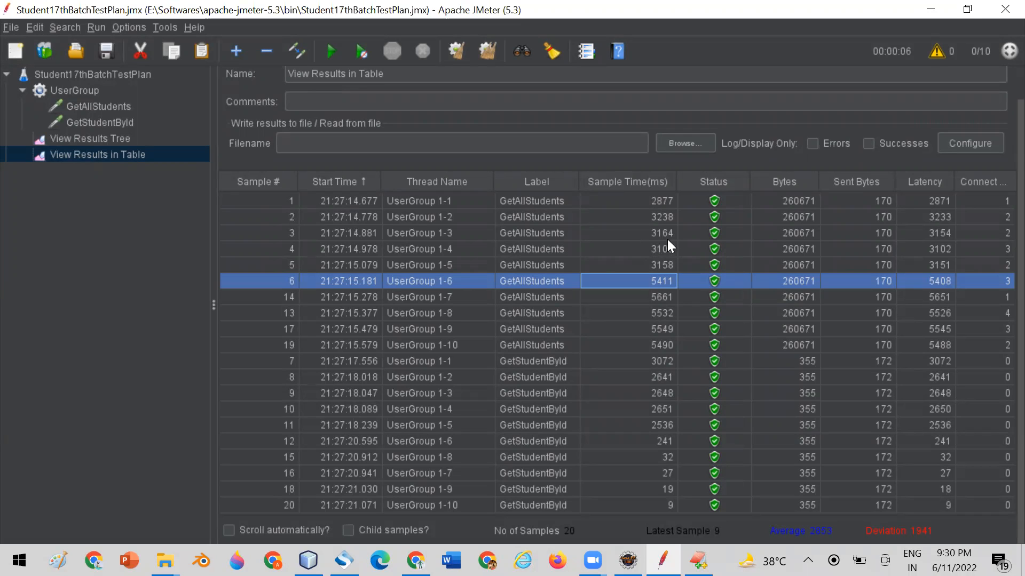
# Sort the View Results in Table samples by status and then by ascending bytes.
pyautogui.click(705, 183)
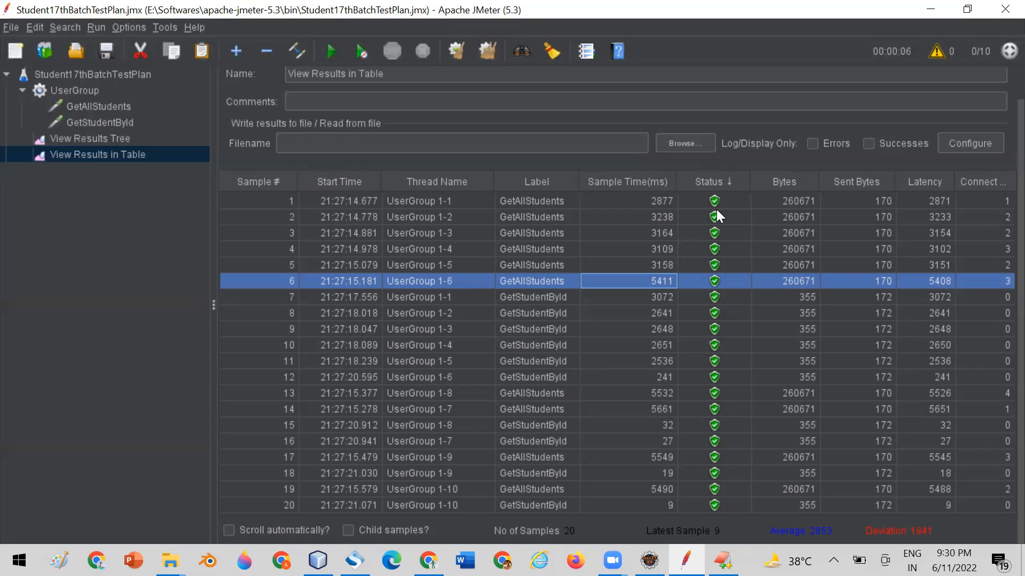
pyautogui.click(782, 181)
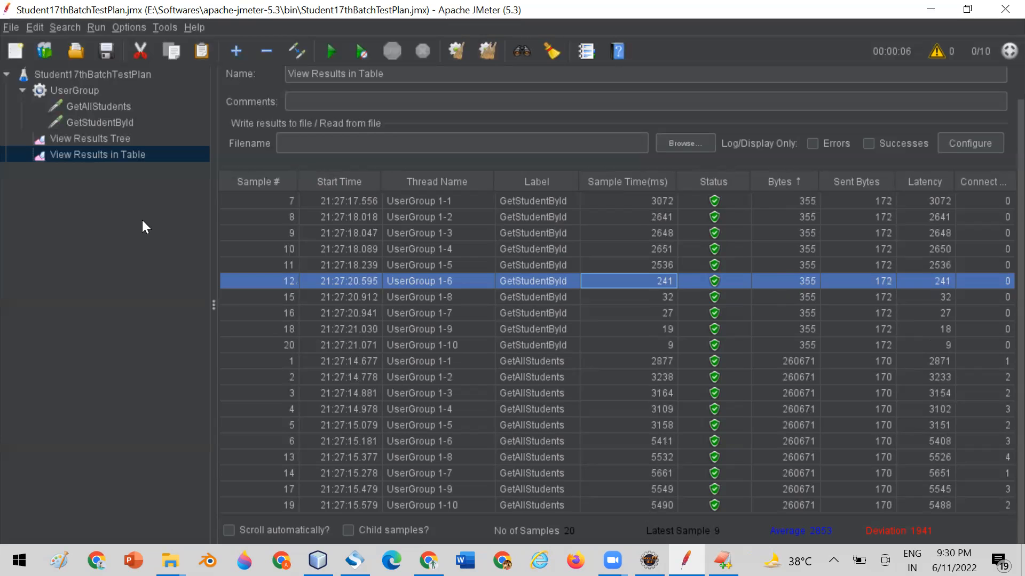
# Examine in View Results Tree the full response body returned for one of the GetAllStudents samples.
pyautogui.click(89, 138)
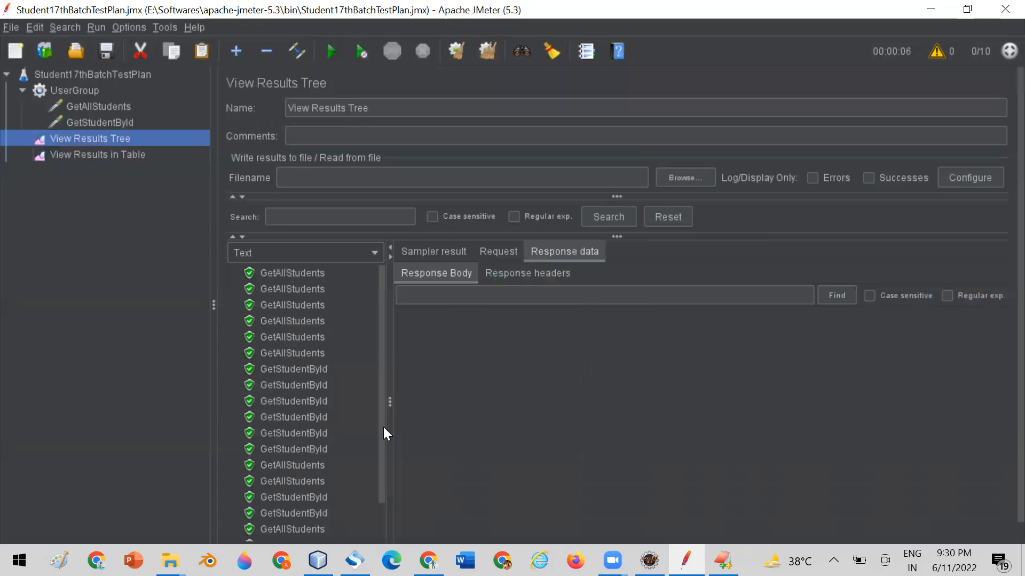
pyautogui.click(306, 352)
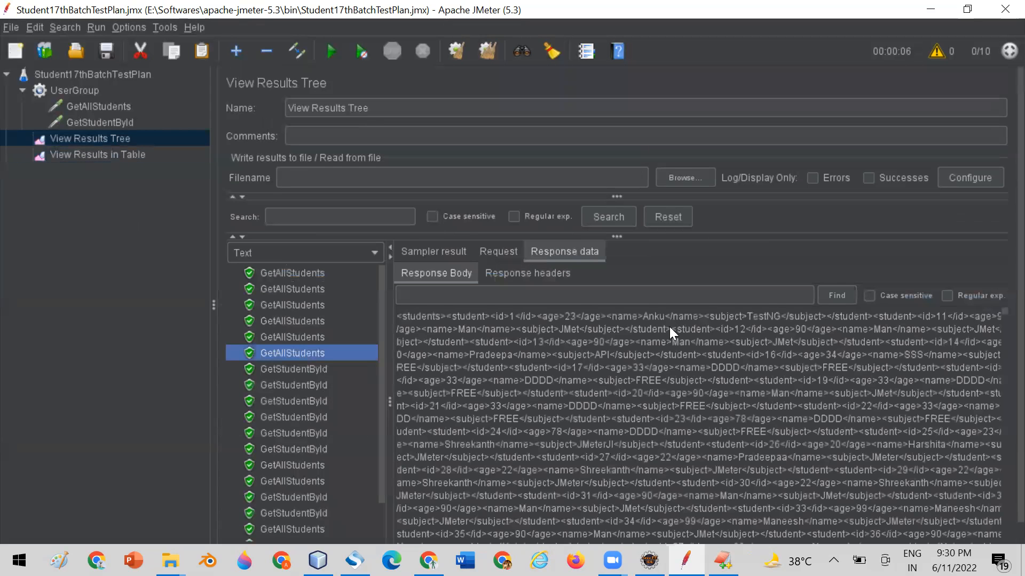
pyautogui.moveTo(407, 313); pyautogui.dragTo(610, 436)
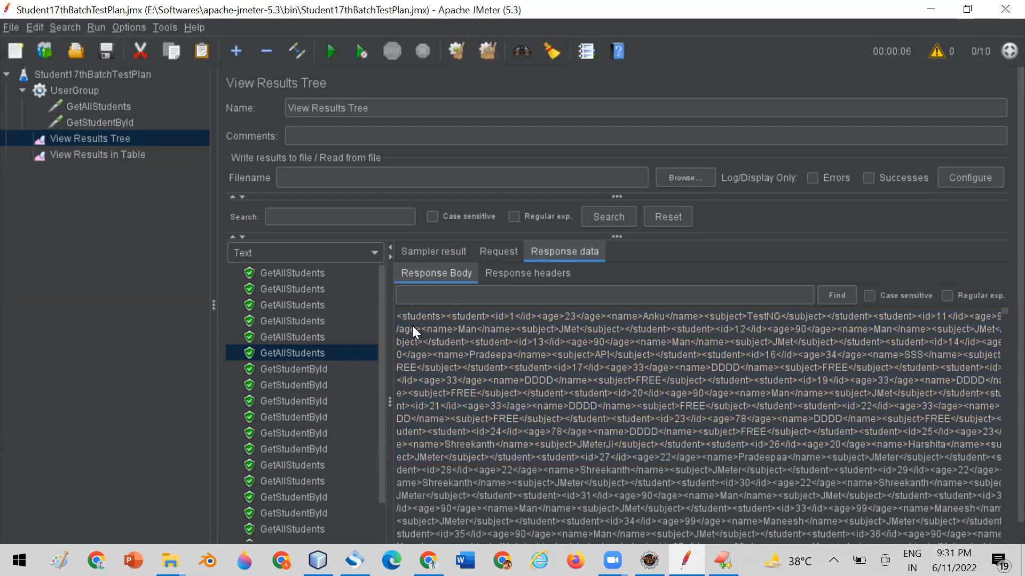
pyautogui.moveTo(396, 314); pyautogui.dragTo(723, 436)
pyautogui.hotkey('shift', 'Down')
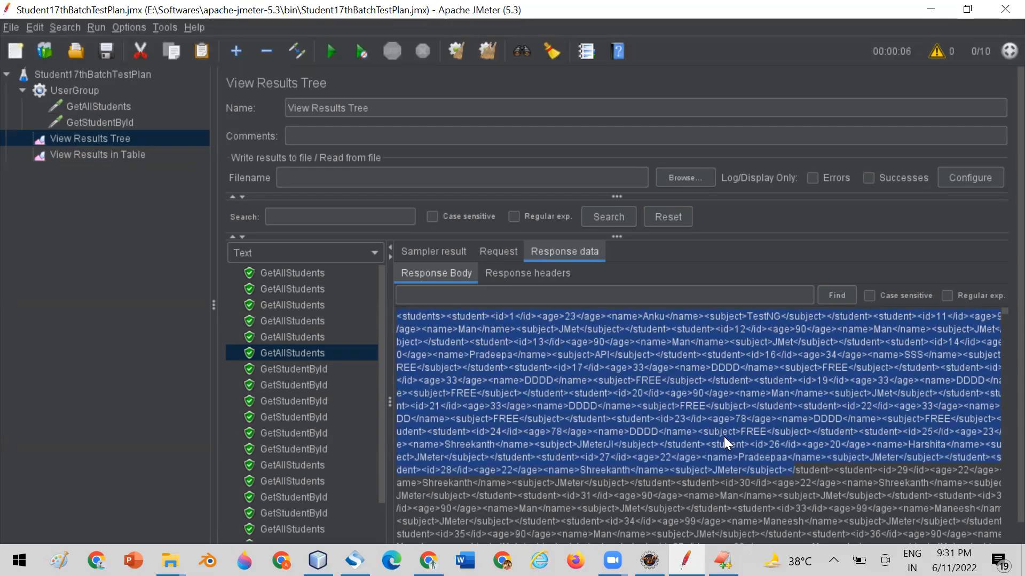
pyautogui.scroll(-2, 379, 428)
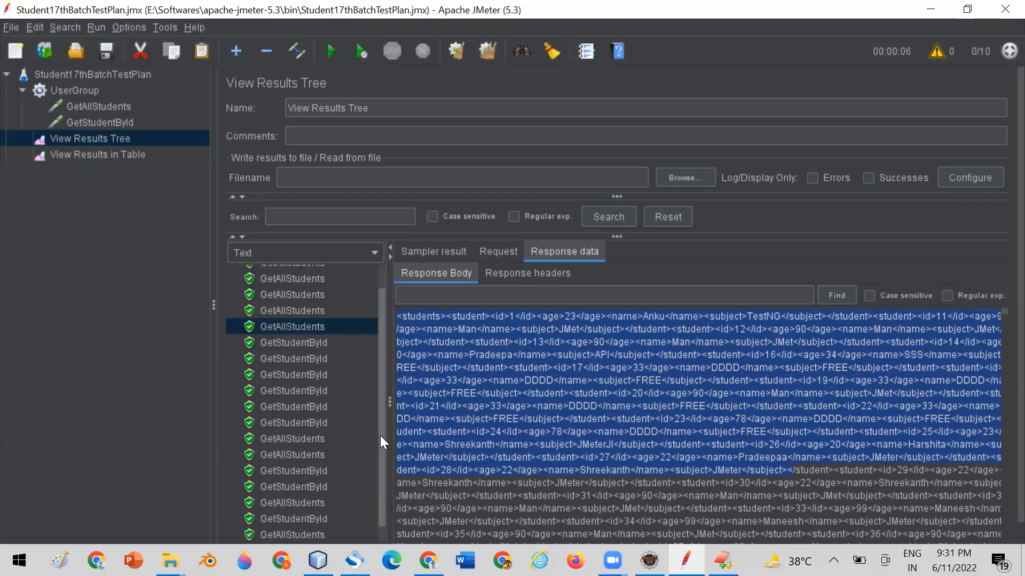
# Examine the response bodies of two consecutive GetStudentById samples in View Results Tree.
pyautogui.click(292, 391)
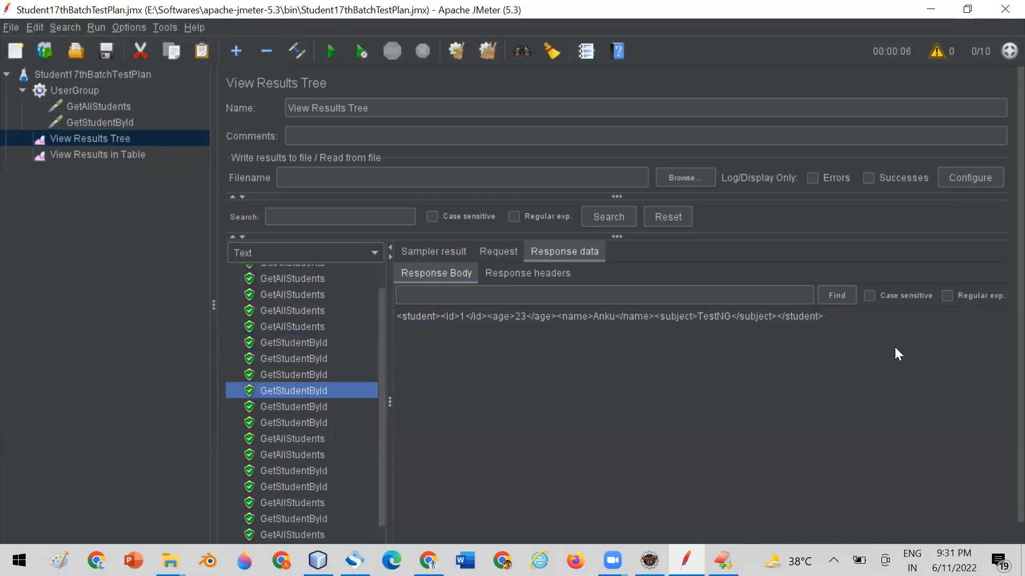
pyautogui.moveTo(835, 319); pyautogui.dragTo(395, 319)
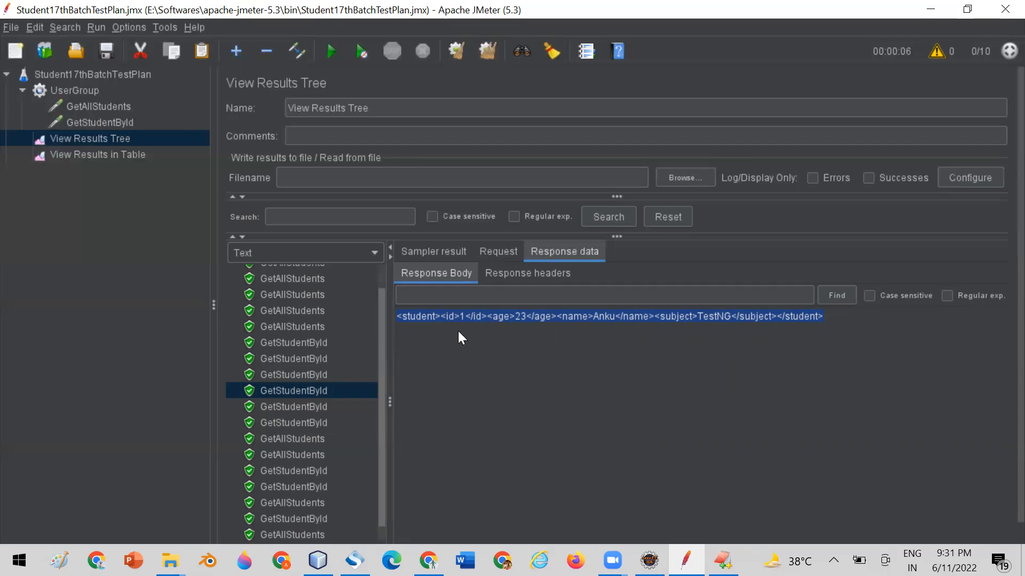
pyautogui.click(311, 406)
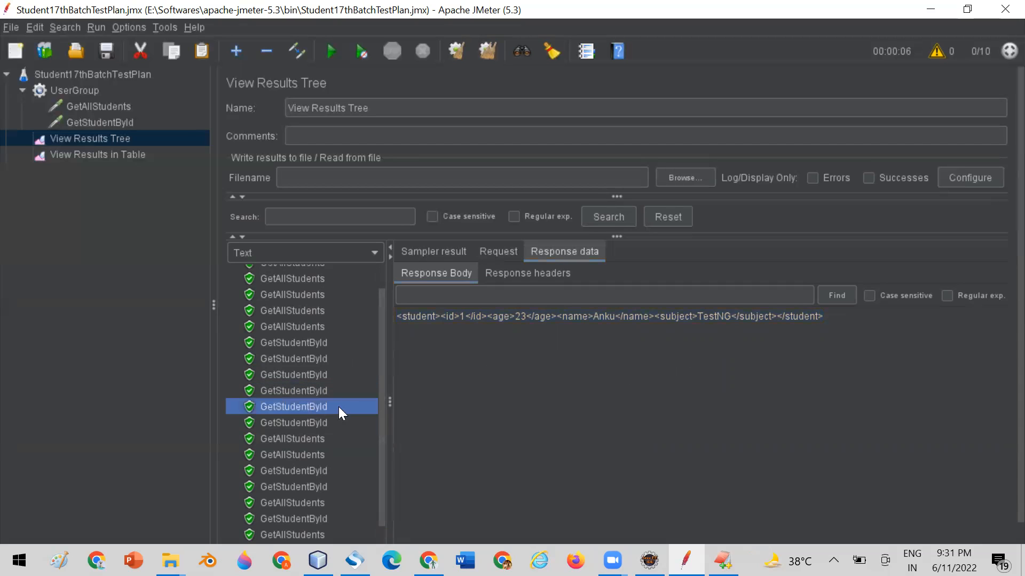
pyautogui.moveTo(835, 319); pyautogui.dragTo(630, 337)
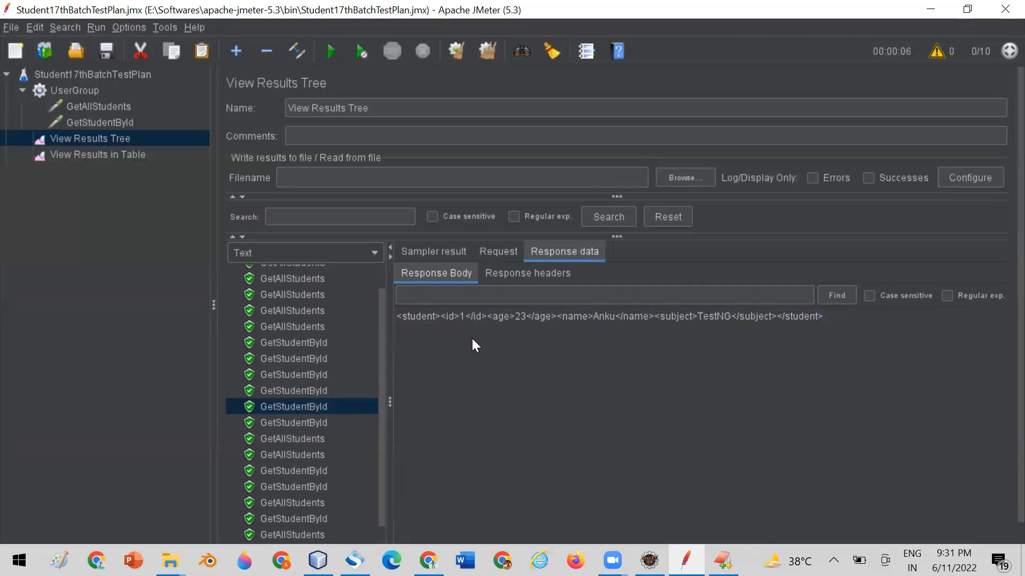
# Compare the Bytes and Sent Bytes values of GetStudentById and GetAllStudents samples in View Results in Table.
pyautogui.click(84, 155)
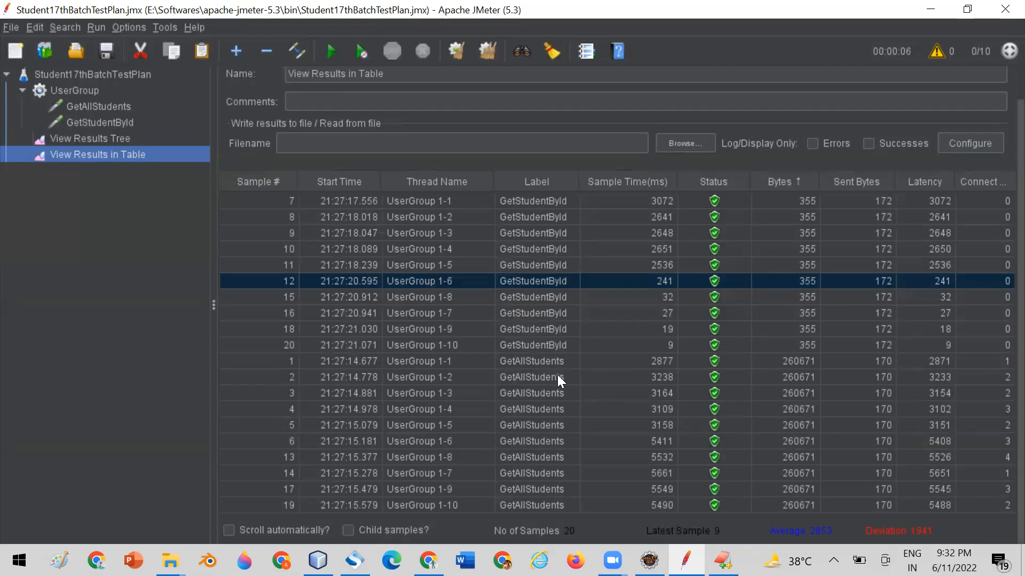
pyautogui.click(537, 344)
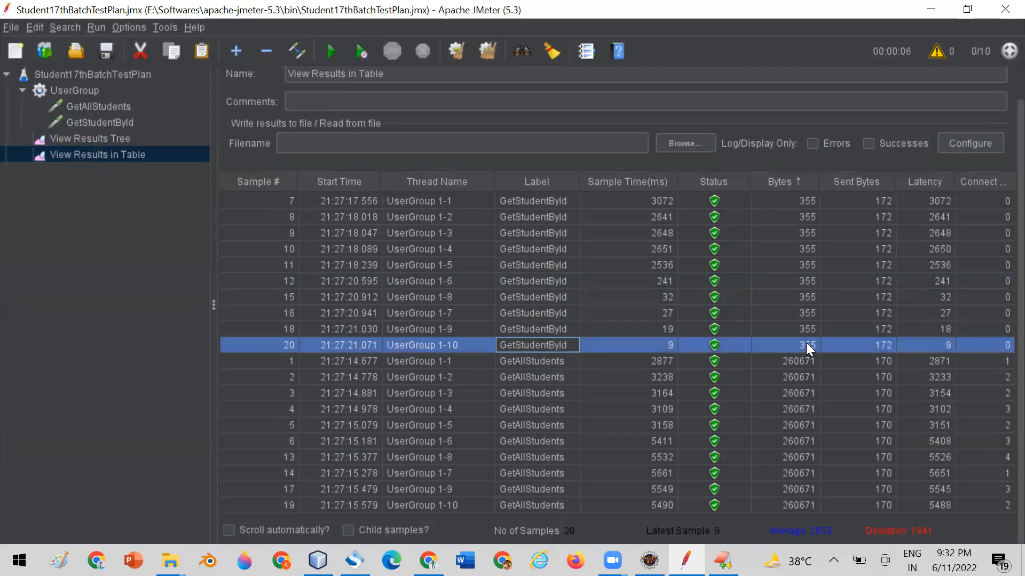
pyautogui.click(532, 375)
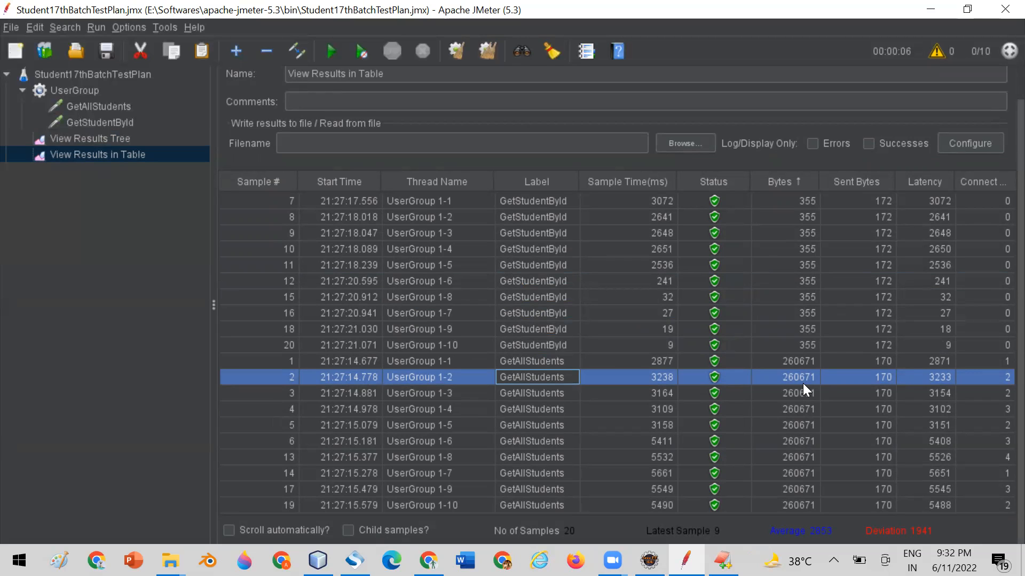
pyautogui.click(858, 201)
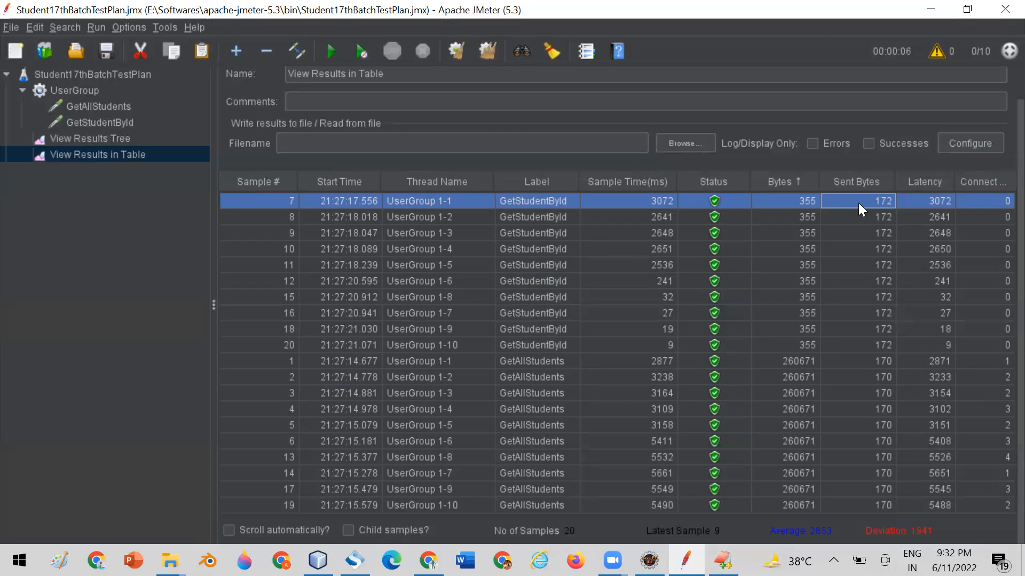
pyautogui.click(778, 220)
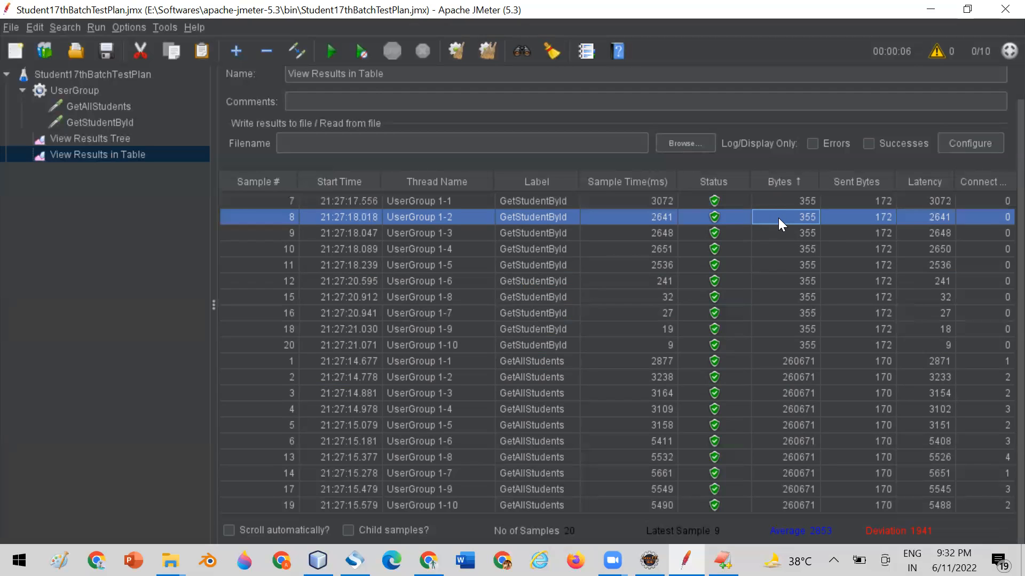
pyautogui.click(850, 197)
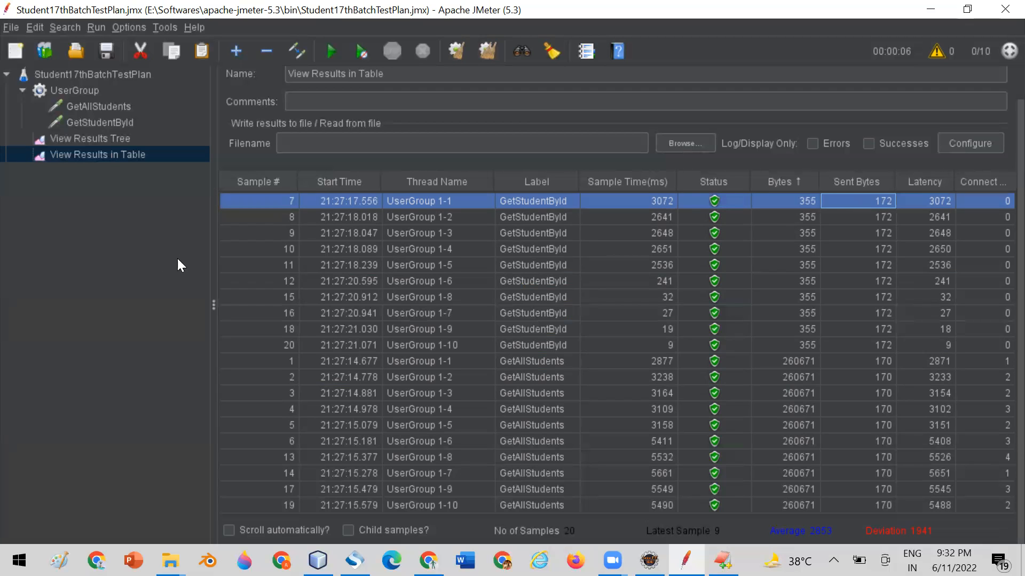
# Narrow the test plan tree, widen the Connect Time column, and inspect the latency of UserGroup 1-2's GetStudentById sample.
pyautogui.moveTo(211, 241); pyautogui.dragTo(118, 240)
pyautogui.moveTo(947, 182); pyautogui.dragTo(935, 182)
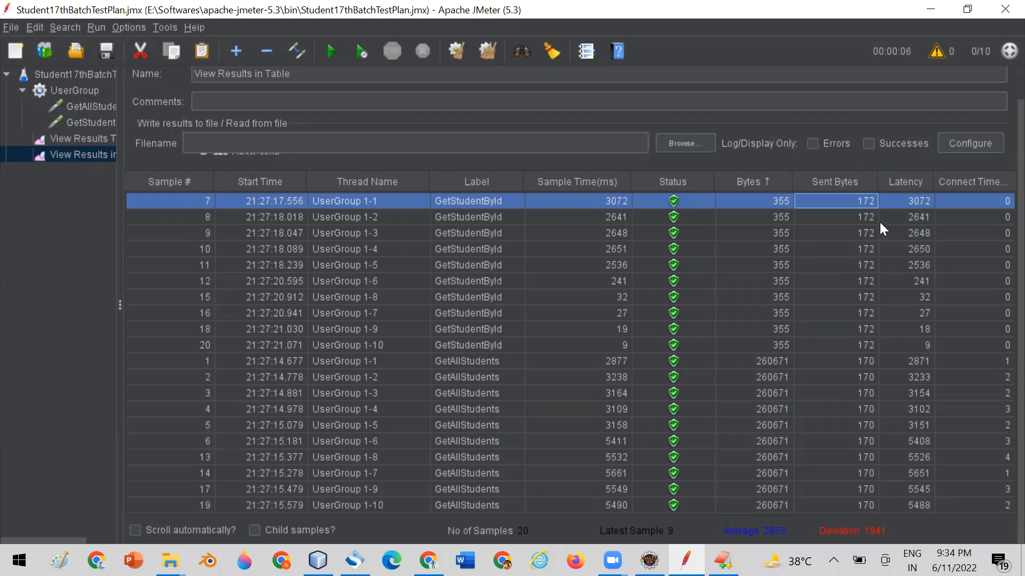
pyautogui.click(908, 216)
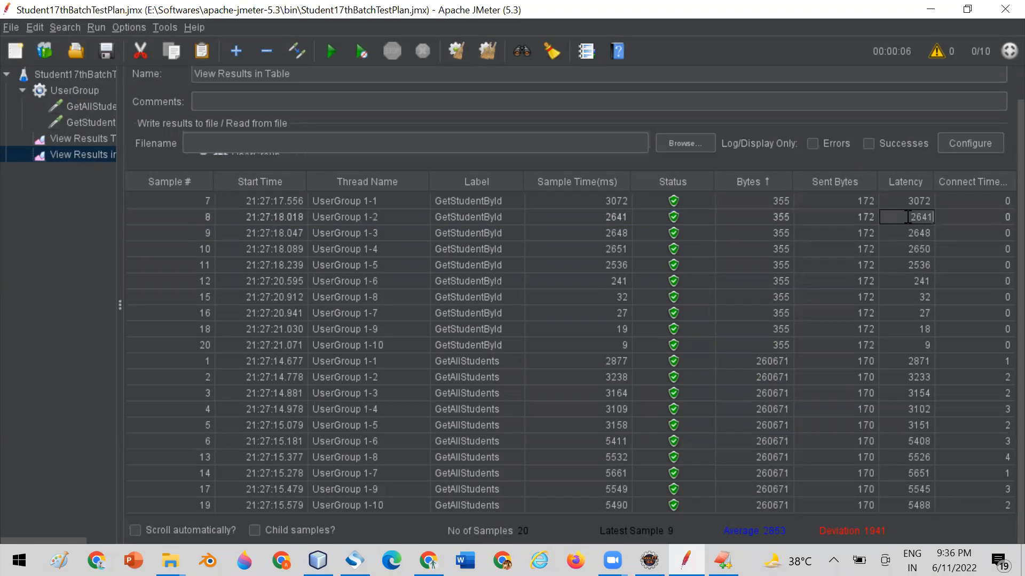
# Launch Paint with the mspaint command and choose the Rectangle shape for drawing.
pyautogui.press('super+t')
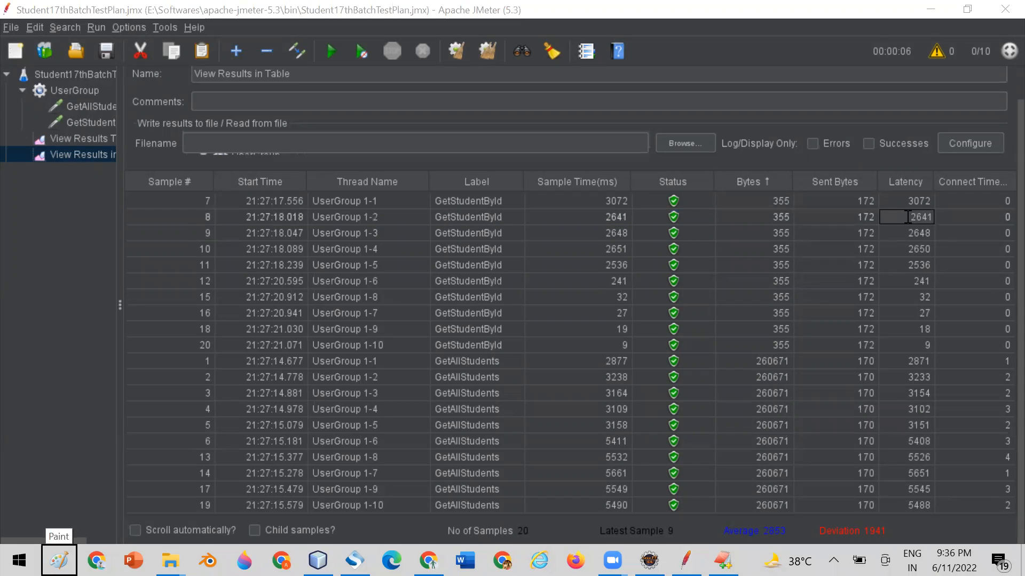
pyautogui.press('super+r')
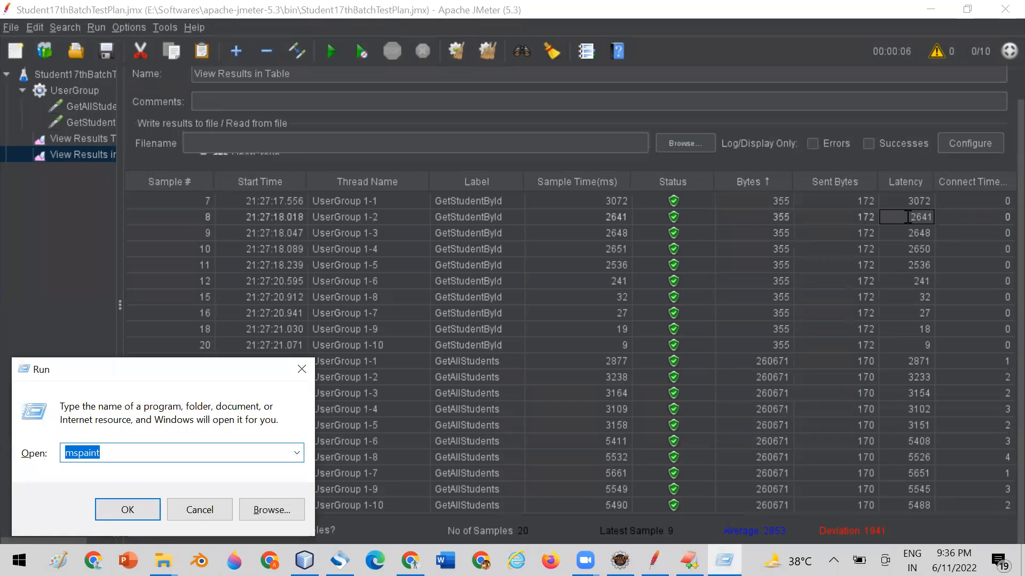
pyautogui.click(114, 518)
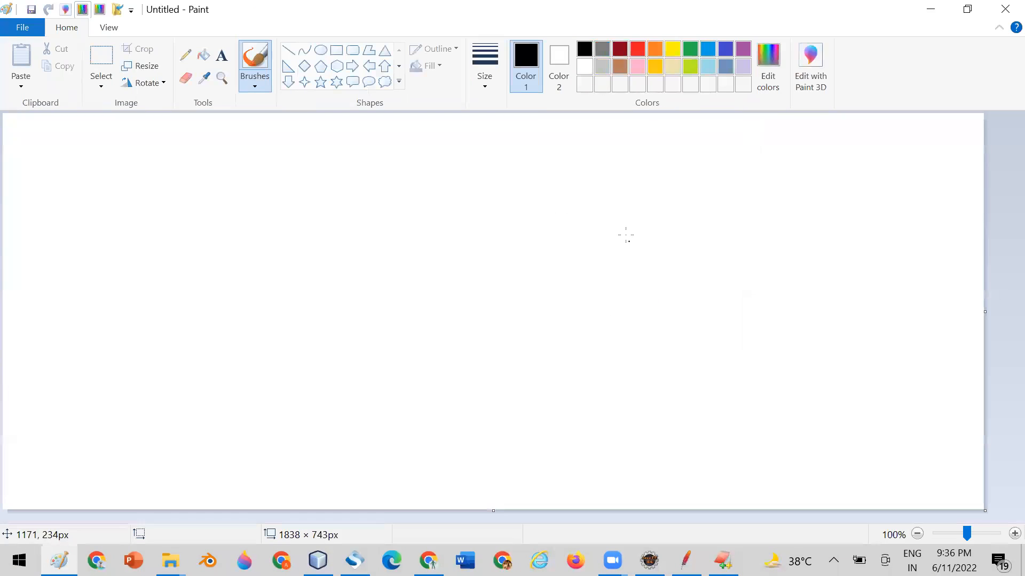
pyautogui.click(337, 50)
pyautogui.moveTo(350, 124); pyautogui.dragTo(874, 470)
pyautogui.click(139, 244)
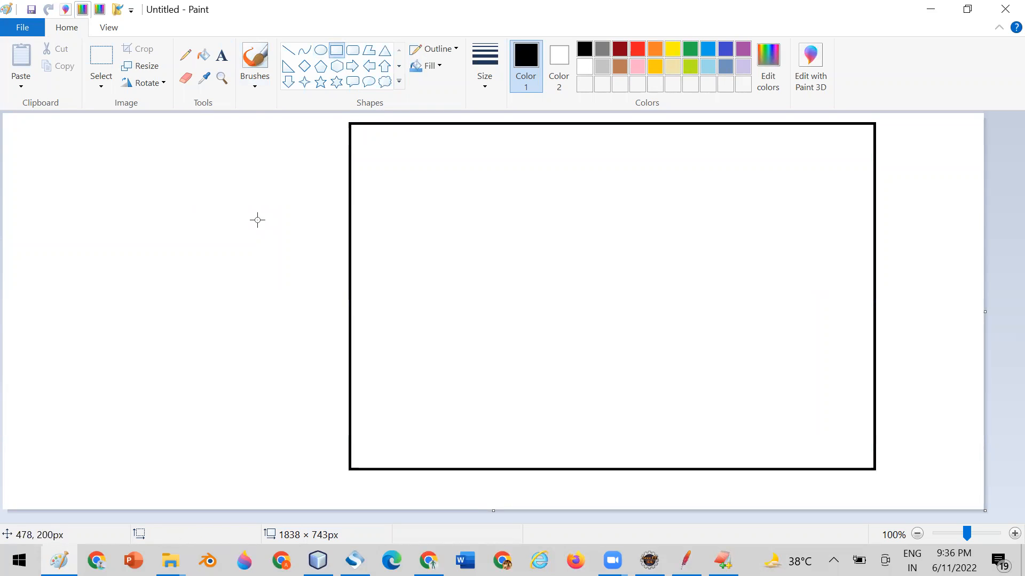
pyautogui.hotkey('ctrl', 'z')
# Draw a rectangle of about 385 × 265 px on the canvas's left side and one of about 480 × 304 px on its right.
pyautogui.moveTo(149, 184); pyautogui.dragTo(353, 324)
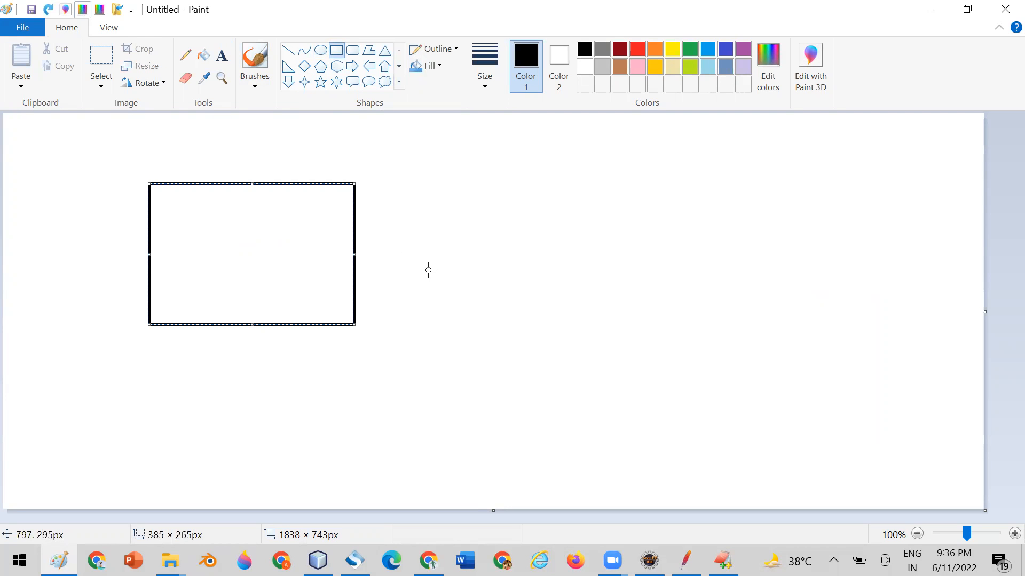
pyautogui.click(428, 270)
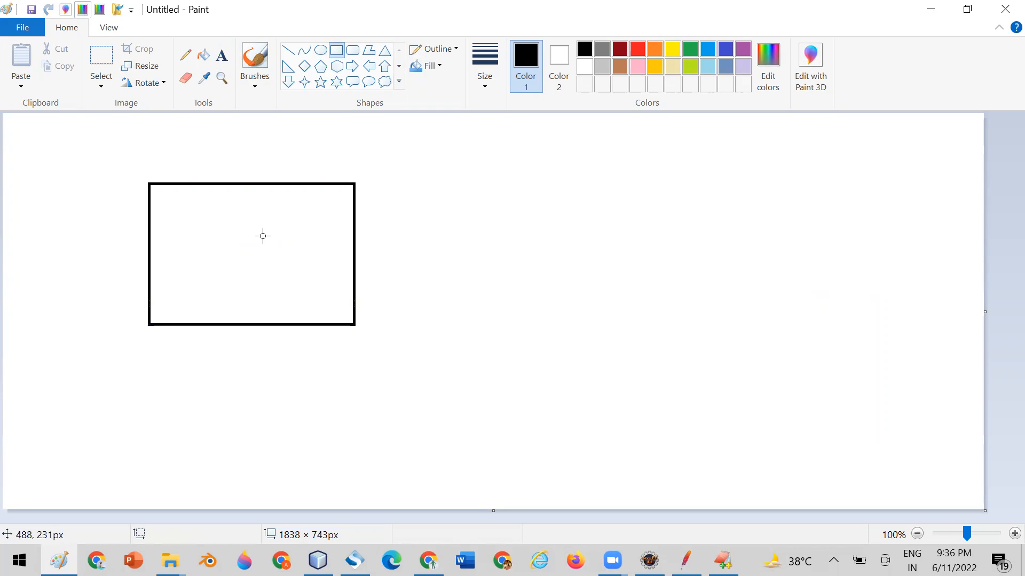
pyautogui.moveTo(631, 160); pyautogui.dragTo(887, 322)
# Start a text box inside the left rectangle with the heading "Client" followed by a blank line.
pyautogui.click(222, 56)
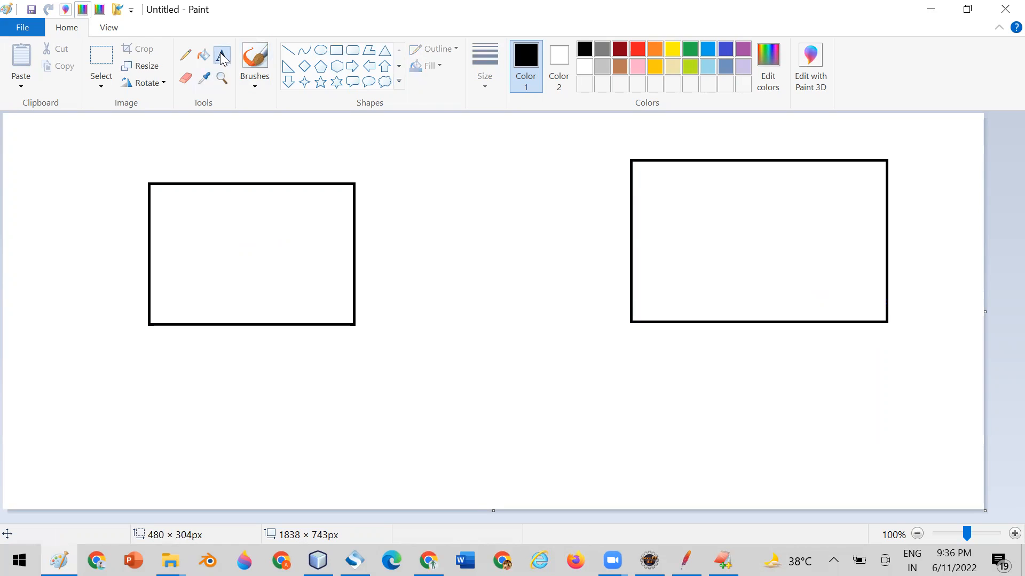
pyautogui.click(195, 240)
pyautogui.write('Client')
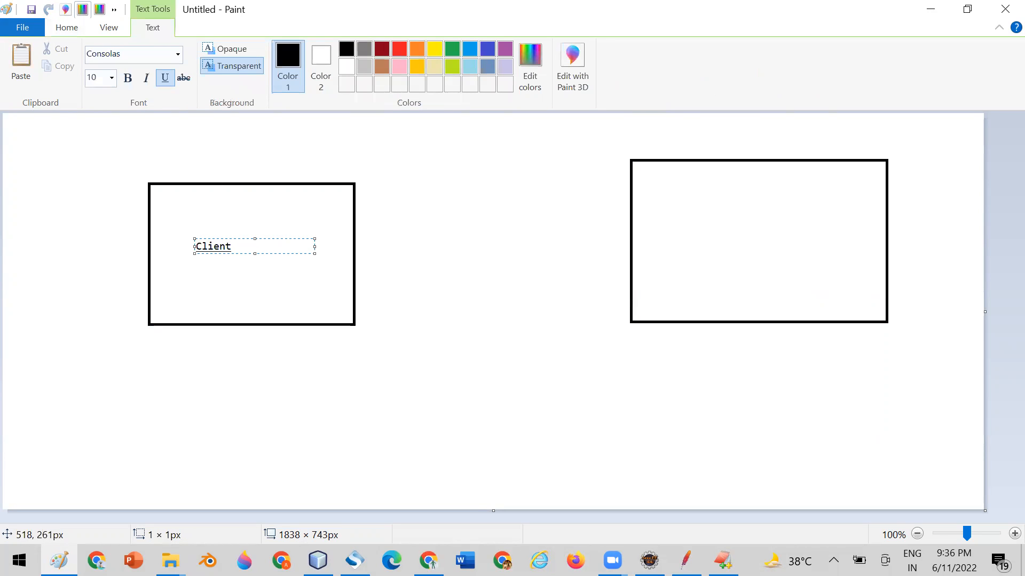
pyautogui.press('Return')
# List Browser, RestAssured, Postman and SoapUI on separate lines under the Client heading and finish the text box.
pyautogui.press('Return')
pyautogui.write('Browser')
pyautogui.press('Return')
pyautogui.write('Rest')
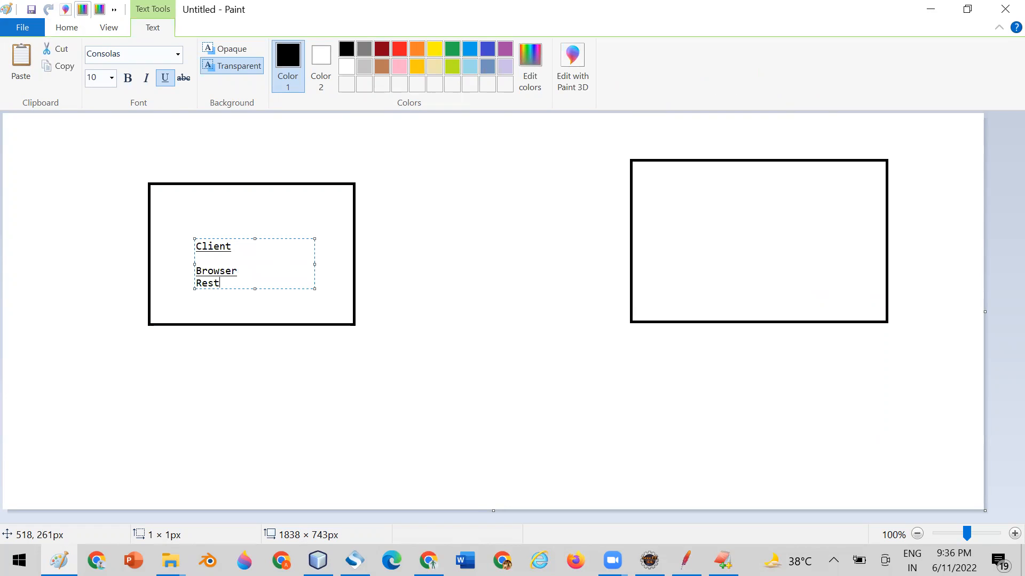
pyautogui.write('Assured')
pyautogui.press('Return')
pyautogui.write('Postman')
pyautogui.press('Return')
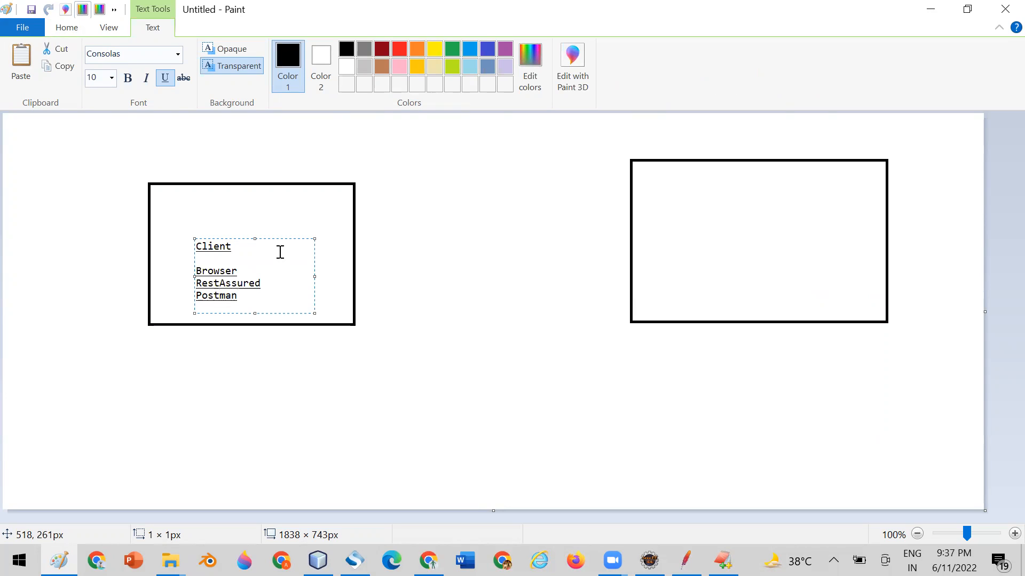
pyautogui.write('SoapUI')
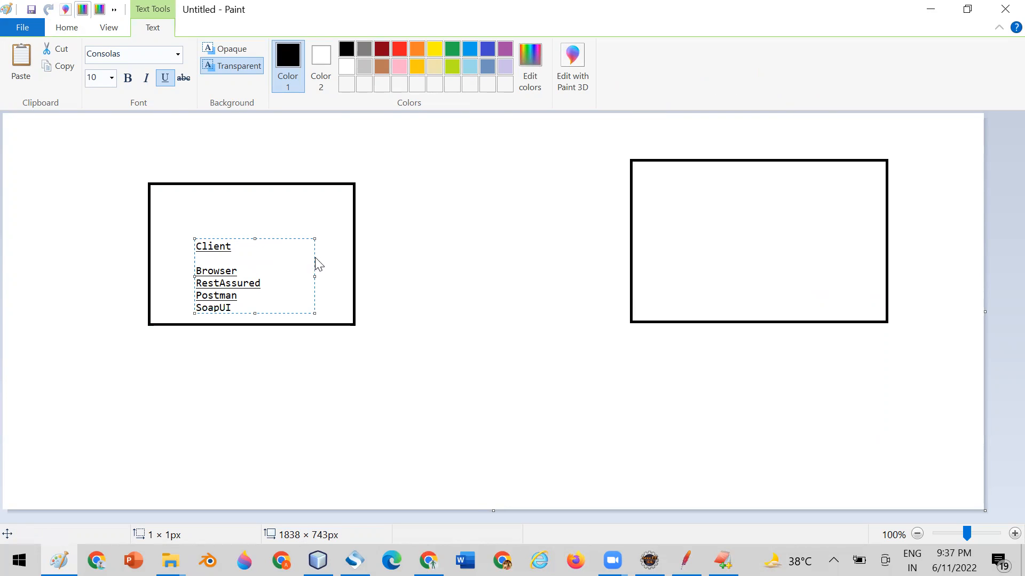
pyautogui.click(469, 291)
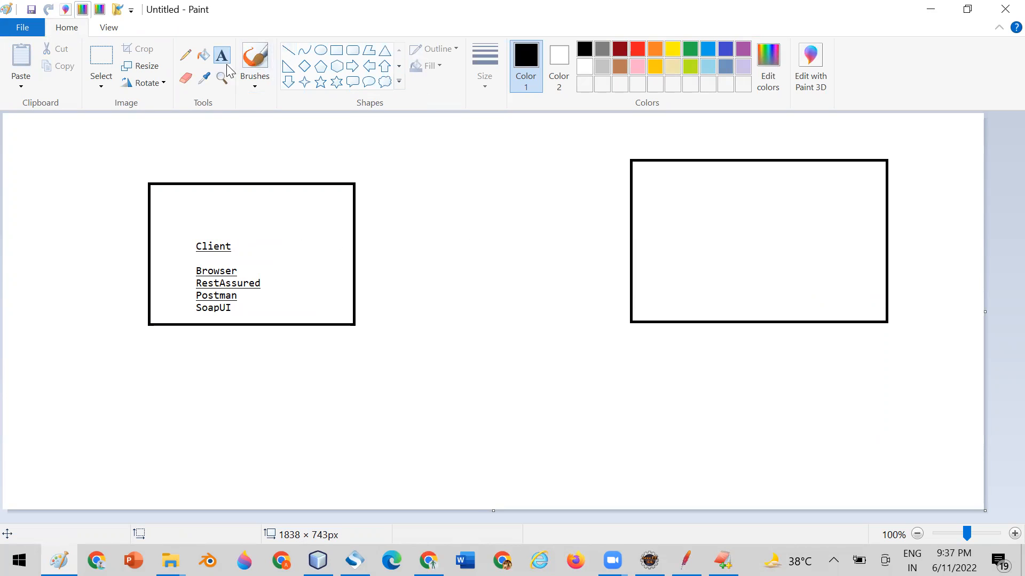
# Label the right rectangle "Web server" near its upper middle.
pyautogui.click(731, 212)
pyautogui.write('We server')
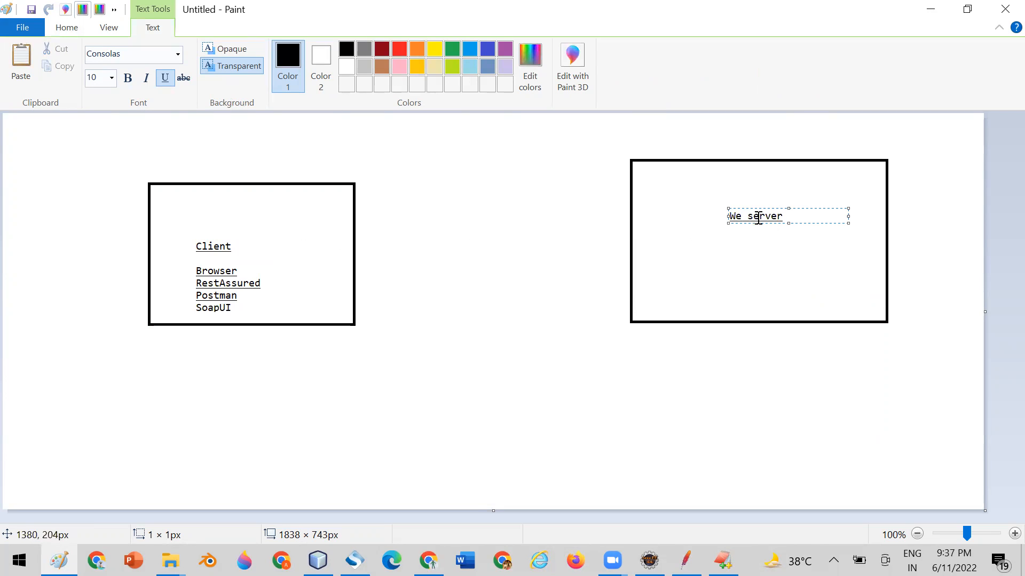
pyautogui.click(741, 216)
pyautogui.write('b')
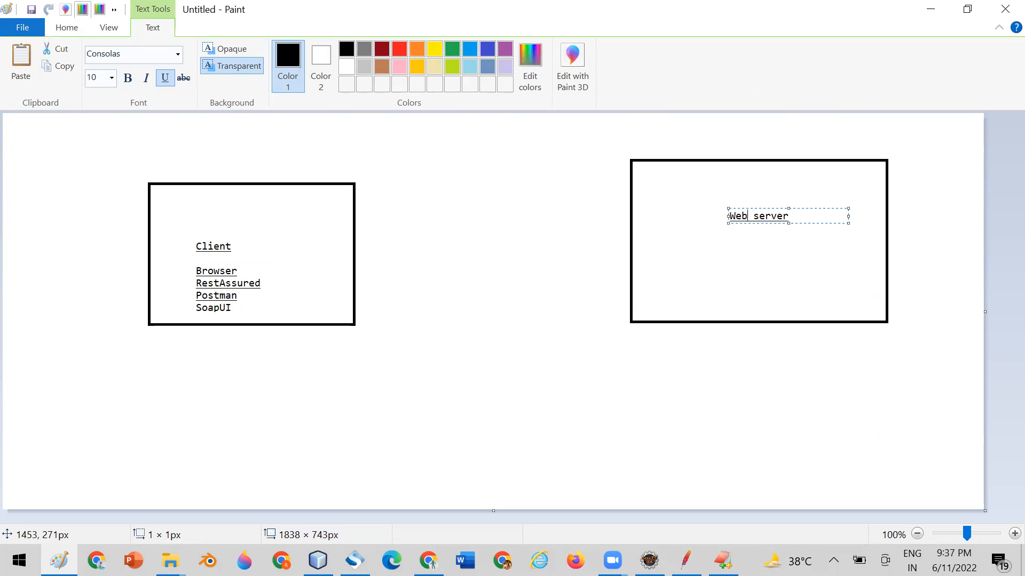
pyautogui.click(509, 246)
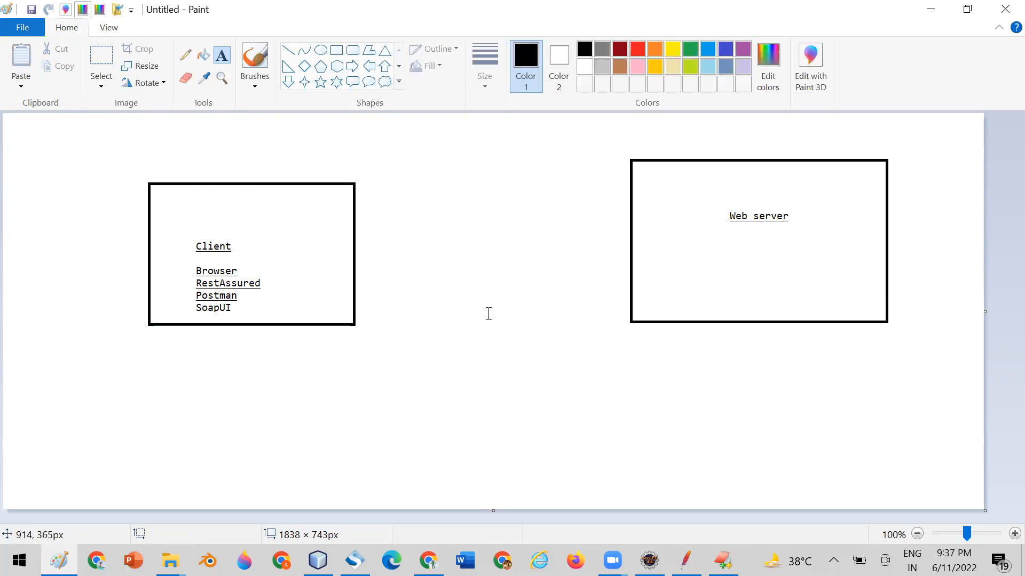
# Add a text box under the Web server label listing GetAllStudents and GetStudentById on separate lines, followed by a blank line.
pyautogui.click(688, 261)
pyautogui.write('GetA')
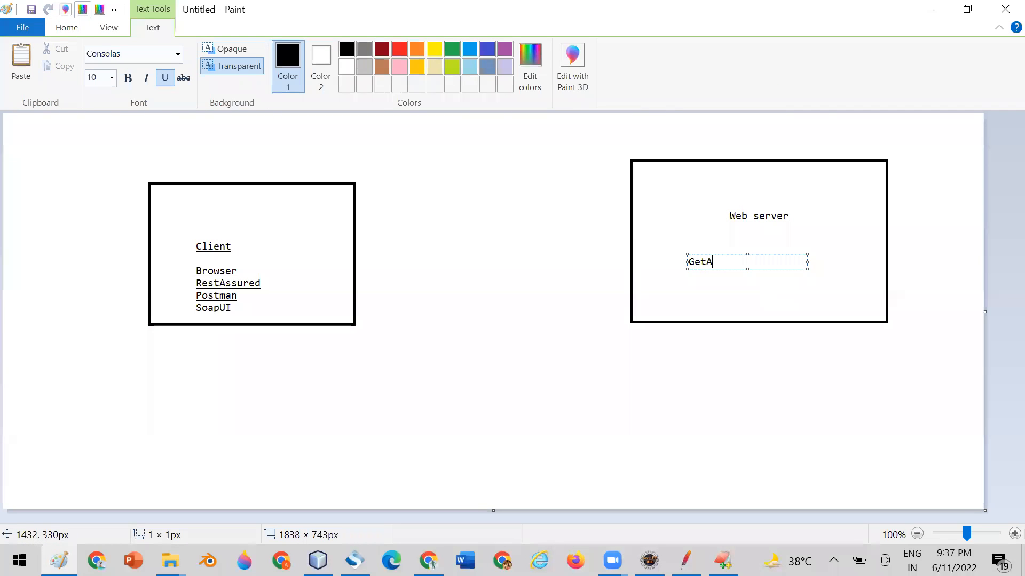
pyautogui.write('llStudents')
pyautogui.press('Return')
pyautogui.write('GetS')
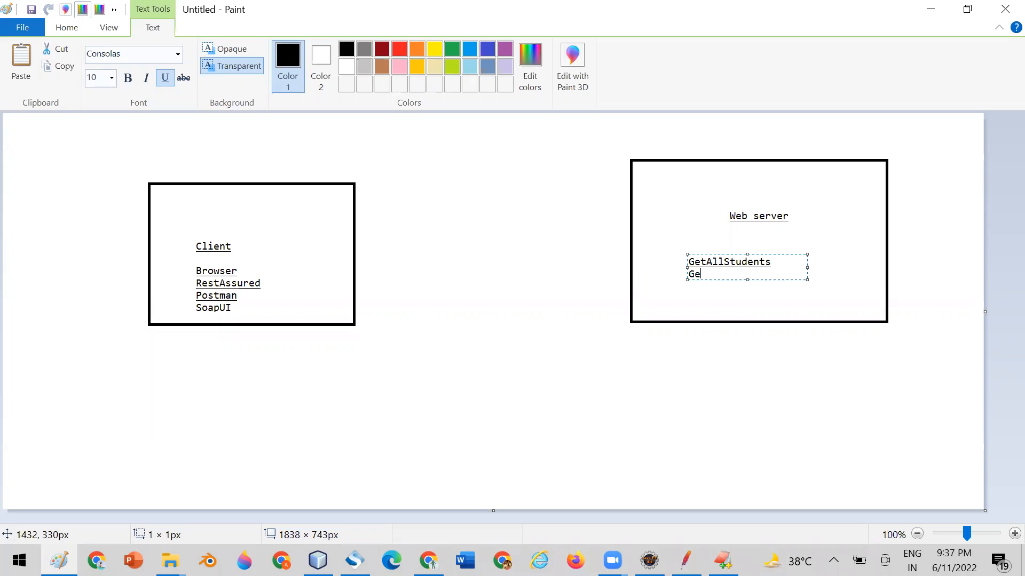
pyautogui.write('tudentById')
pyautogui.press('Return')
pyautogui.press('Return')
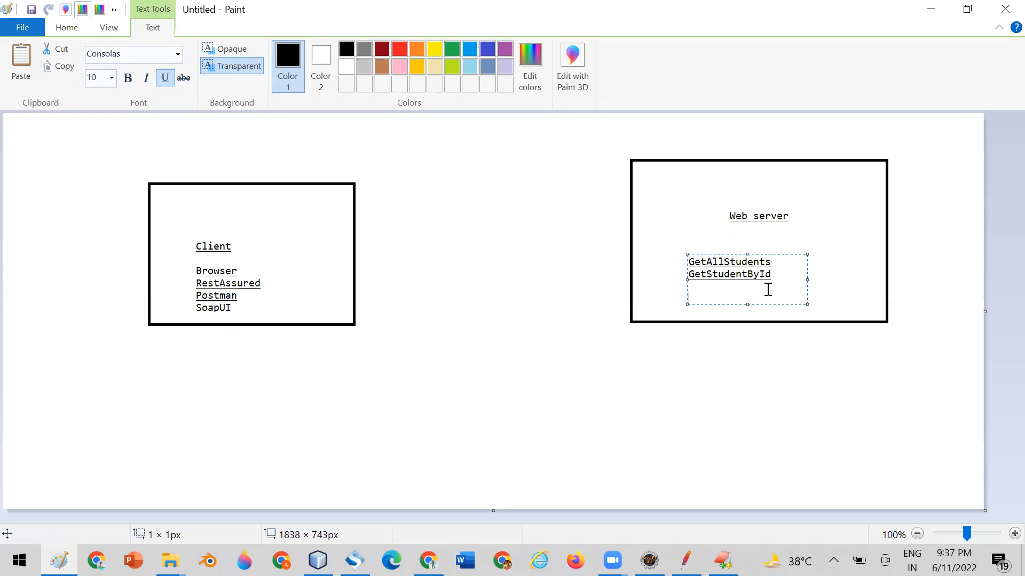
# Add the entry "Creat student" below the blank line in the server's method list and finish the text box.
pyautogui.write('Creat studebn')
pyautogui.press('BackSpace')
pyautogui.press('BackSpace')
pyautogui.write('nt')
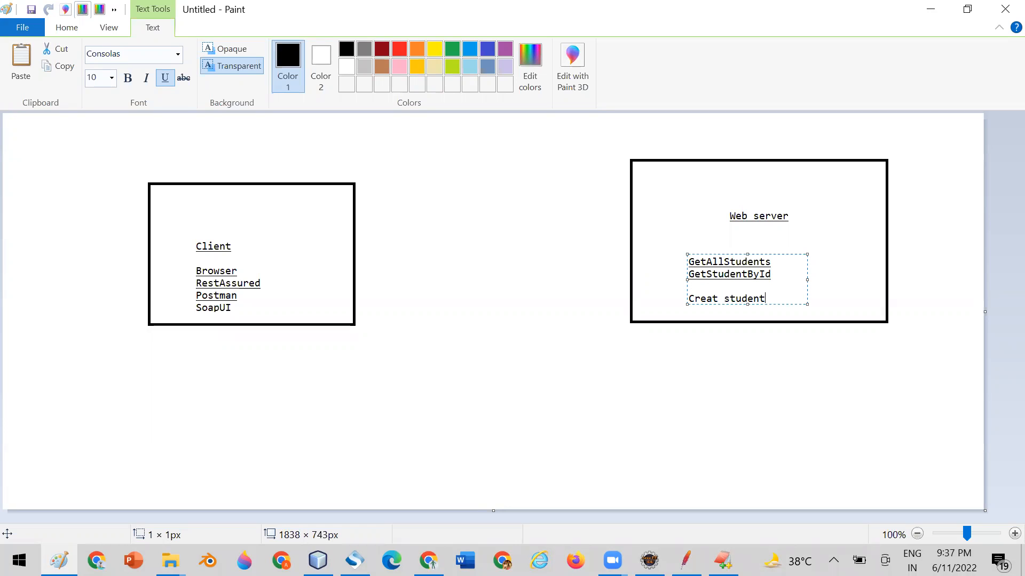
pyautogui.click(483, 261)
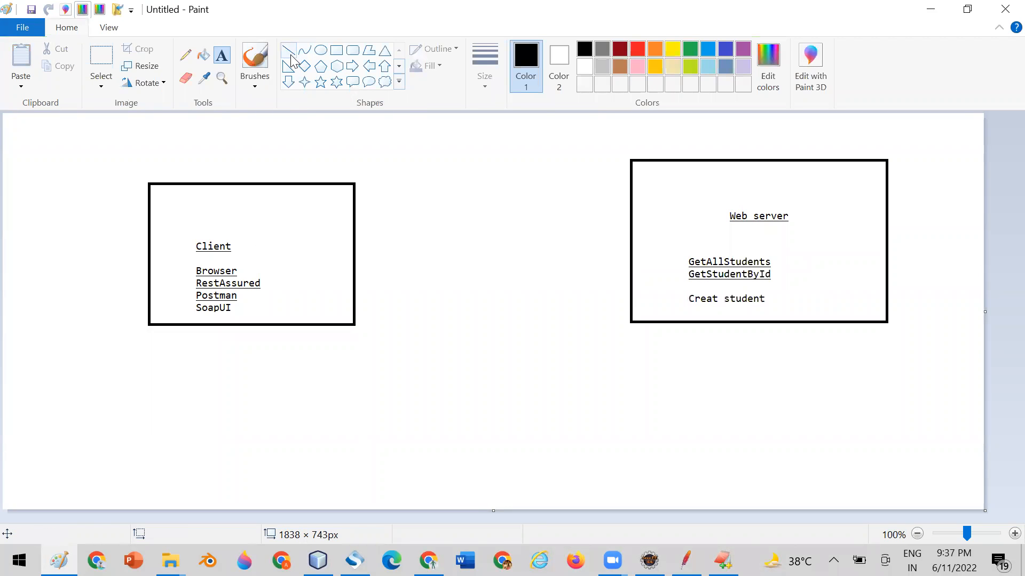
# Draw a straight request arrow from Client to the Web server rectangle and a response arrow from the server methods back to the client.
pyautogui.click(288, 52)
pyautogui.moveTo(255, 247); pyautogui.dragTo(650, 231)
pyautogui.click(546, 282)
pyautogui.moveTo(662, 266)
pyautogui.mouseDown()
pyautogui.moveTo(330, 284)
pyautogui.moveTo(359, 300)
pyautogui.mouseUp()
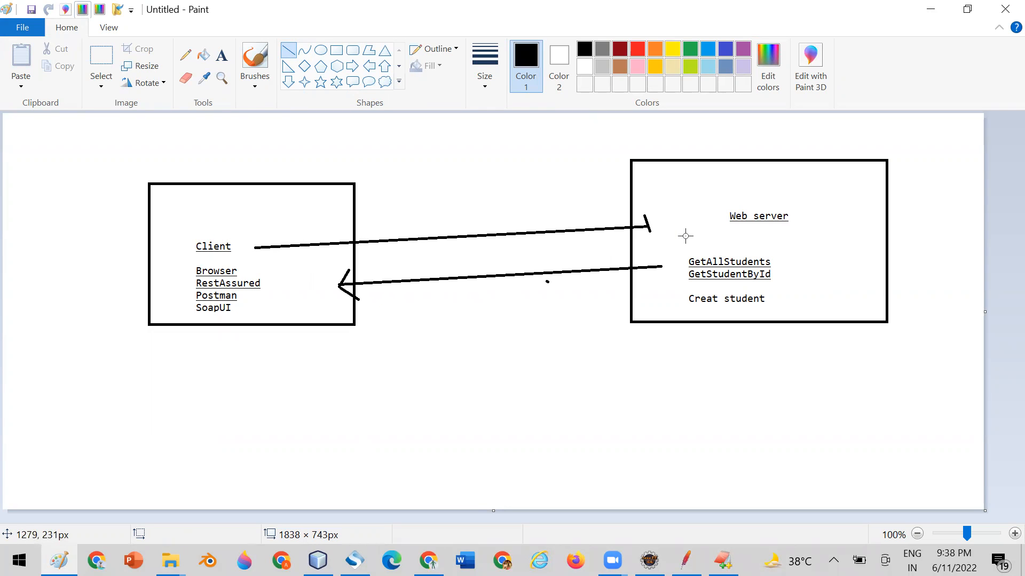
# Undo the request and response arrows drawn between the client and web server rectangles.
pyautogui.hotkey('ctrl', 'z')
pyautogui.hotkey('ctrl', 'z')
pyautogui.hotkey('ctrl', 'z')
pyautogui.hotkey('ctrl', 'z')
pyautogui.hotkey('ctrl', 'z')
pyautogui.hotkey('ctrl', 'z')
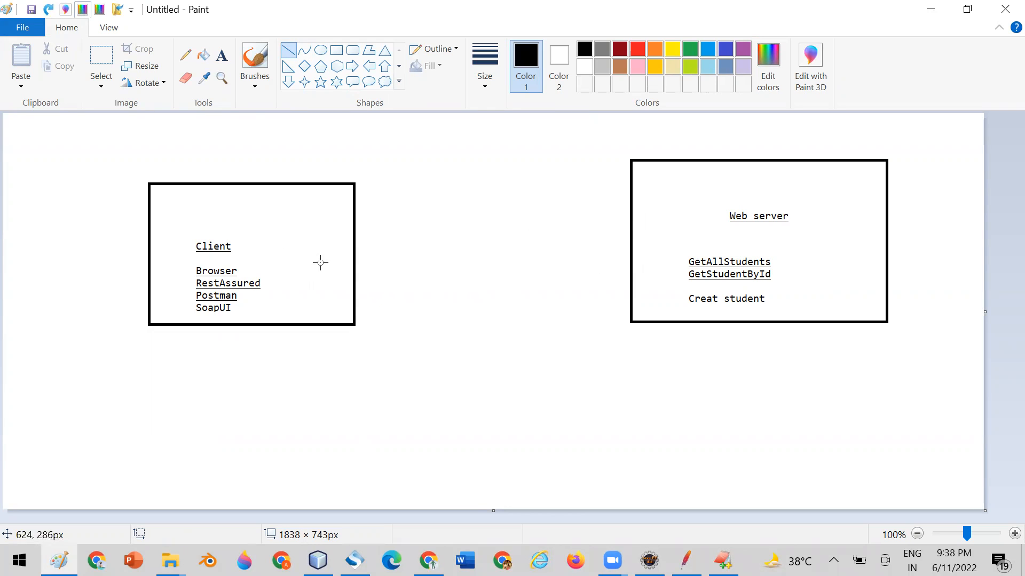
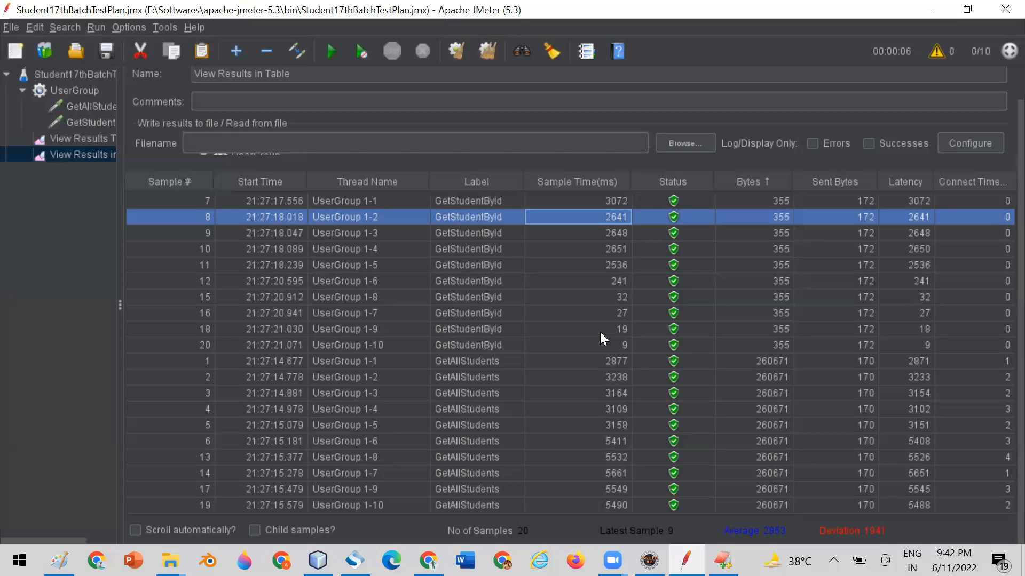
# Compare the latency, bytes and connect time of the GetStudentById and GetAllStudents samples in the results table.
pyautogui.click(909, 327)
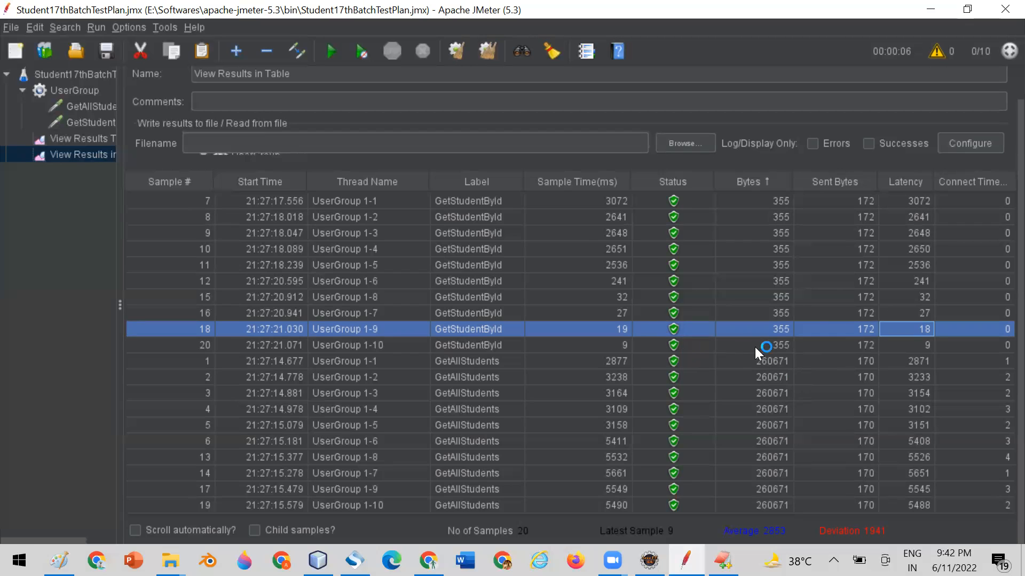
pyautogui.click(905, 298)
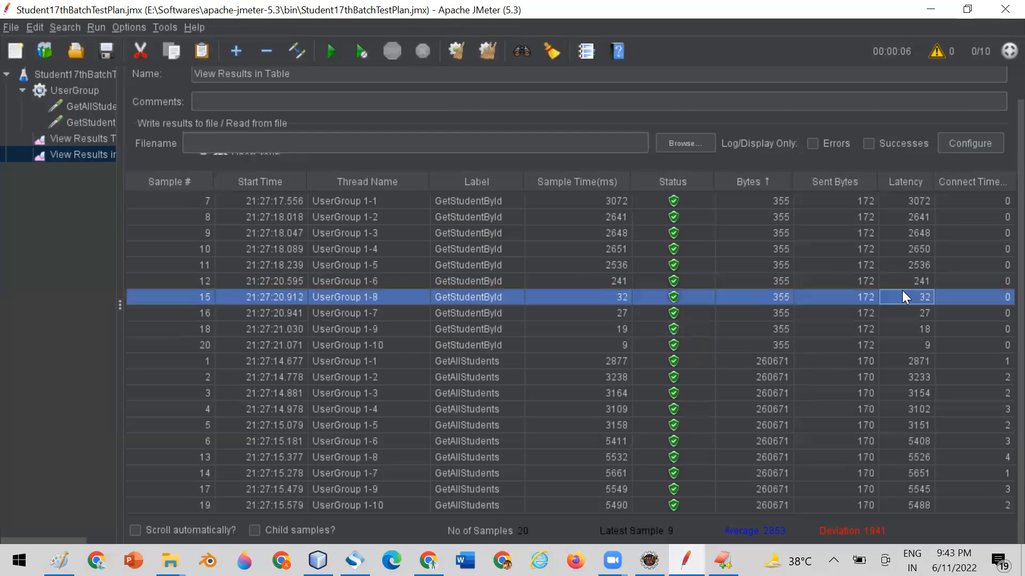
pyautogui.click(917, 201)
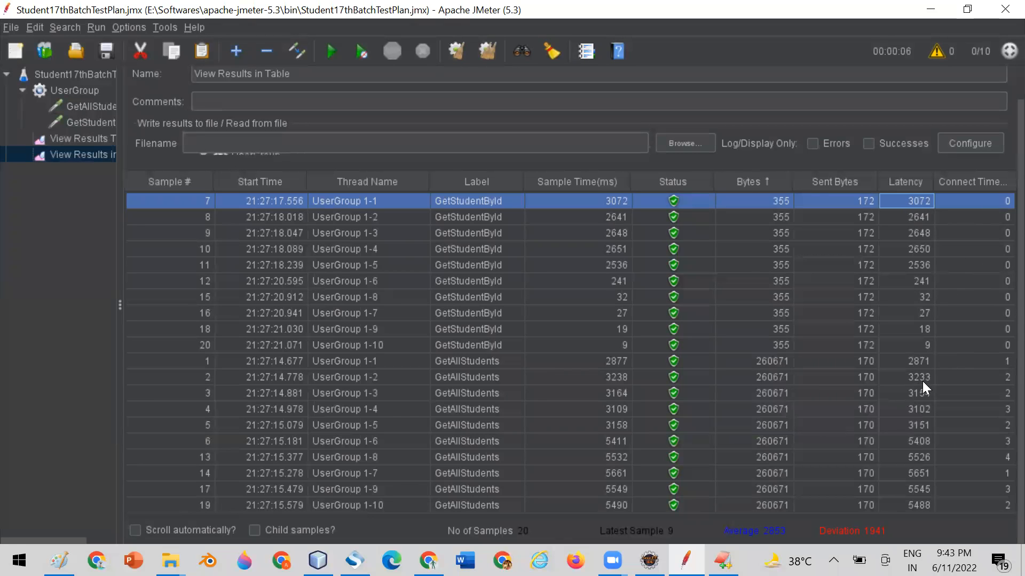
pyautogui.click(491, 364)
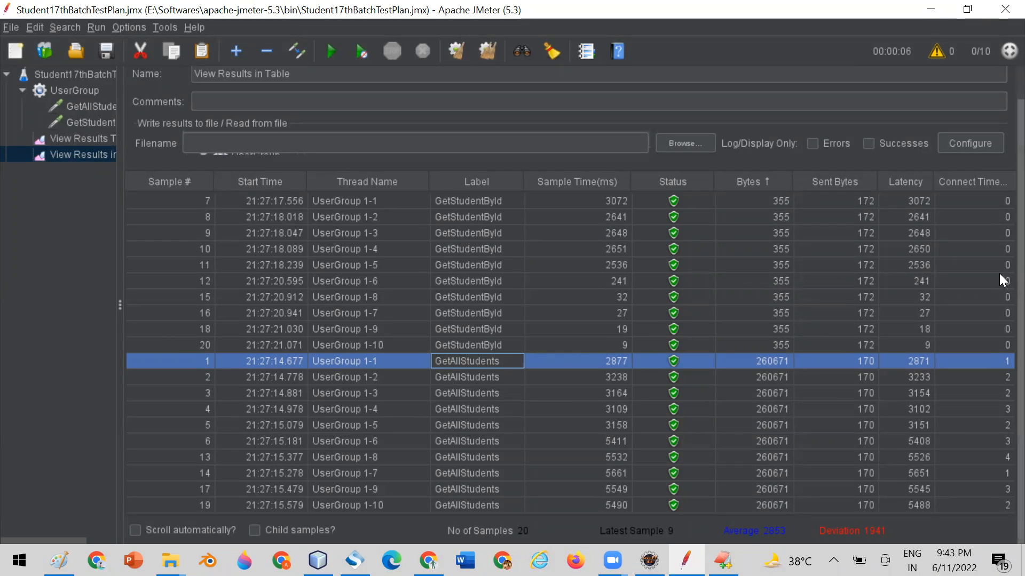
pyautogui.click(746, 268)
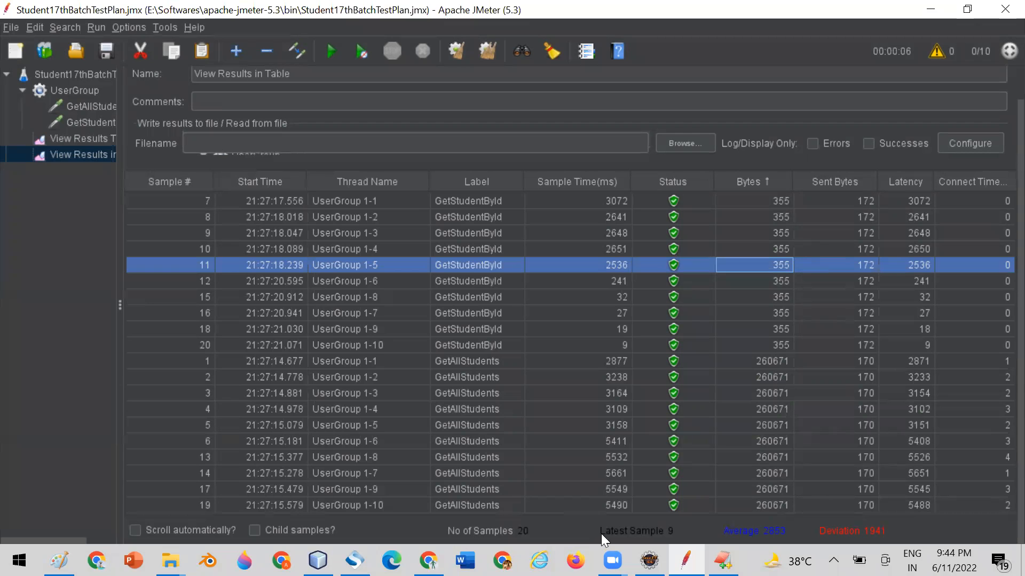
# Examine the latest sample, average and deviation figures against the individual sample times in the results table.
pyautogui.click(678, 533)
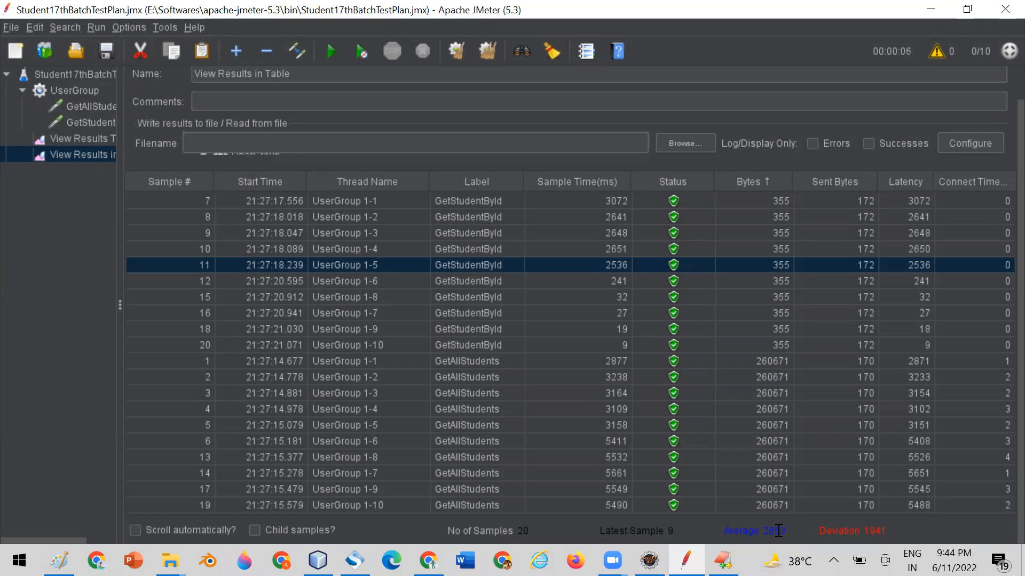
pyautogui.click(599, 200)
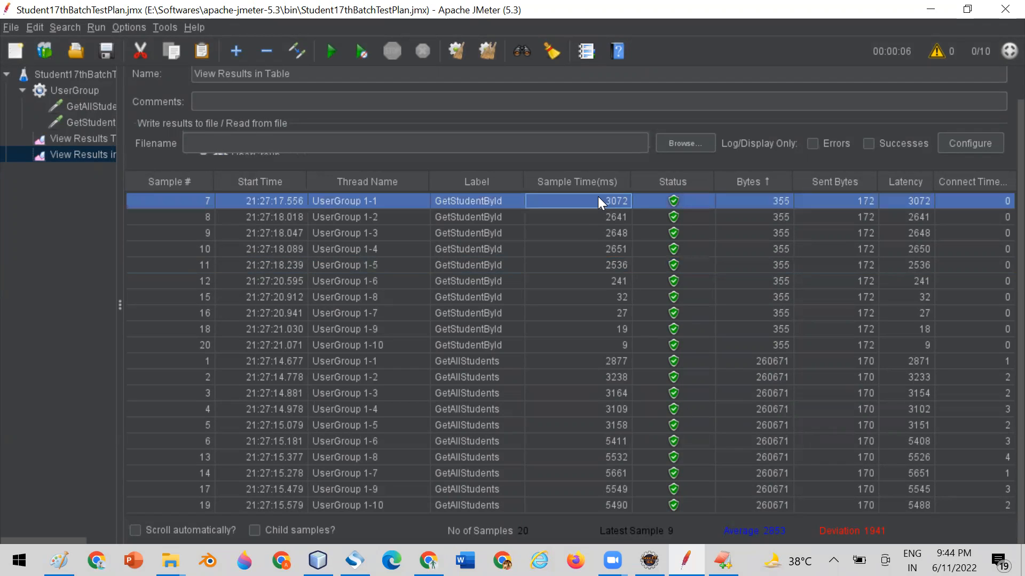
pyautogui.click(596, 249)
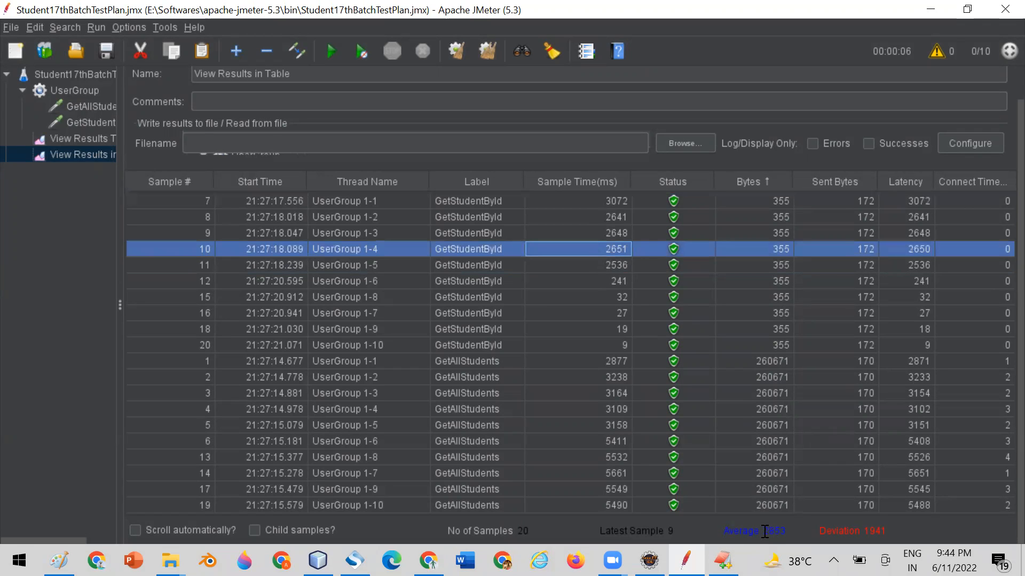
pyautogui.moveTo(763, 531); pyautogui.dragTo(787, 531)
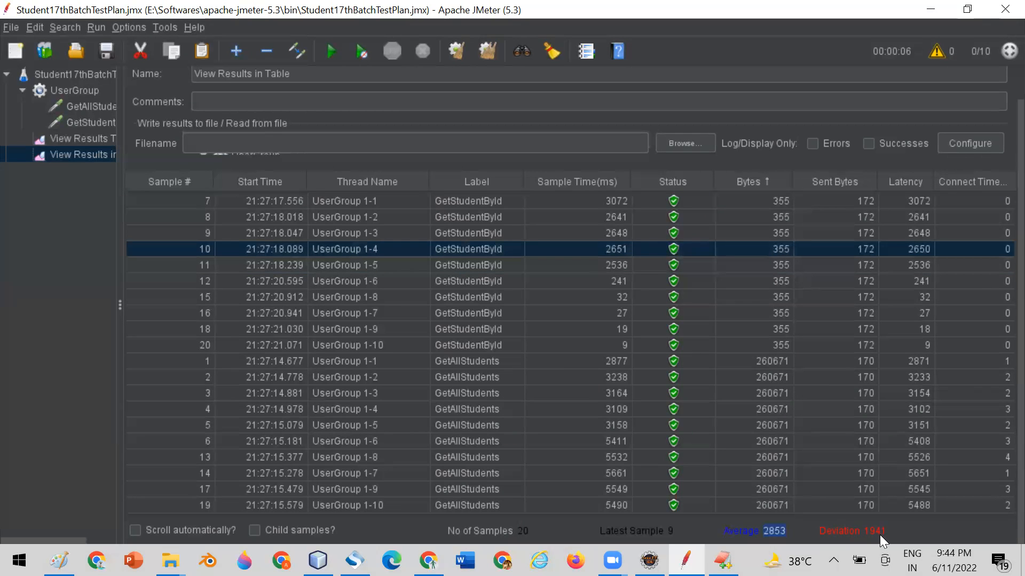
pyautogui.click(821, 316)
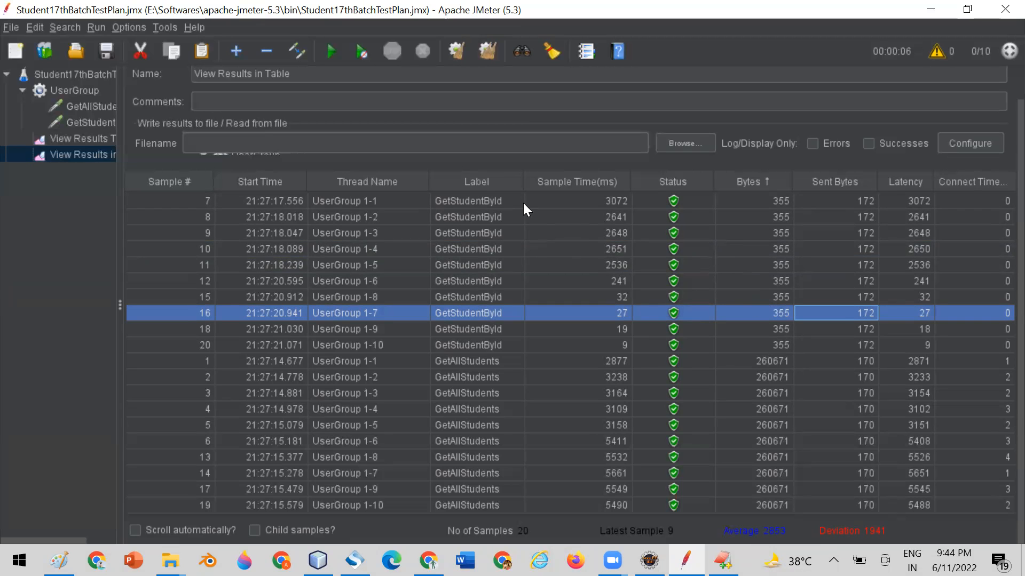
# Widen the test plan tree to show full element names and inspect samples 19 and 20 in the results table.
pyautogui.moveTo(118, 202); pyautogui.dragTo(186, 208)
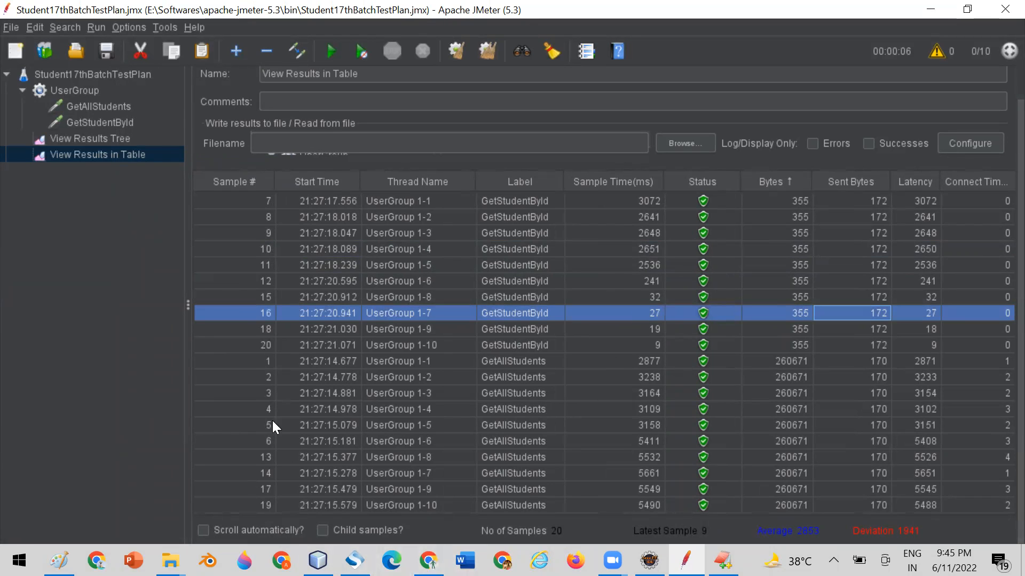
pyautogui.click(265, 505)
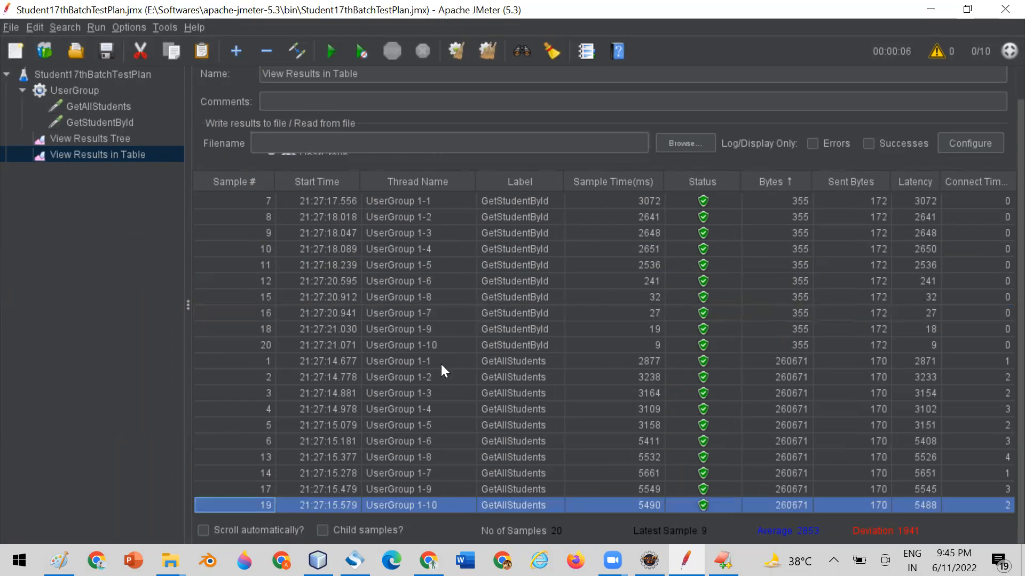
pyautogui.click(249, 346)
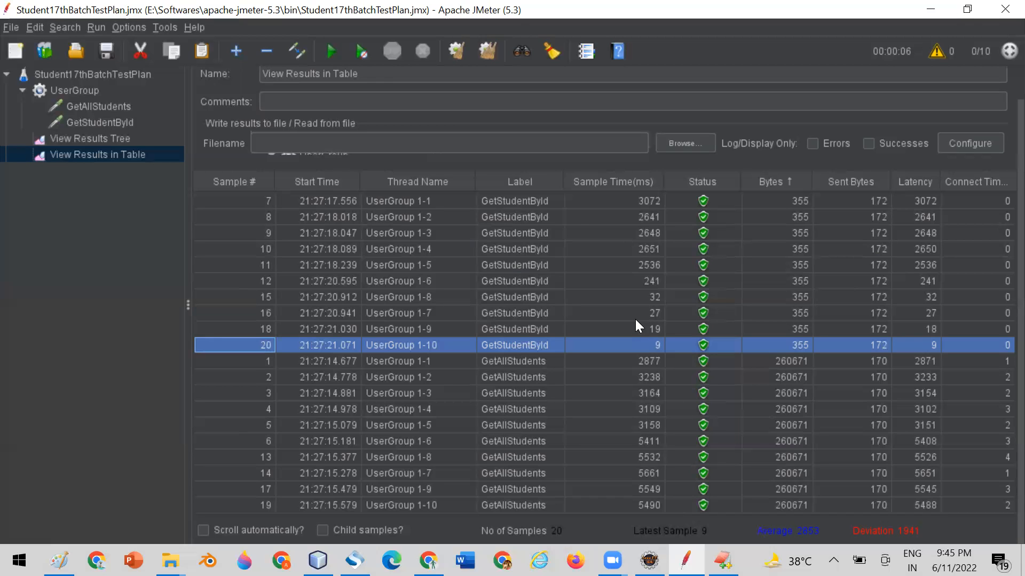
# Review the GetAllStudents and GetStudentById request settings, and check the Create student details in RestURI.txt in EditPlus.
pyautogui.click(99, 105)
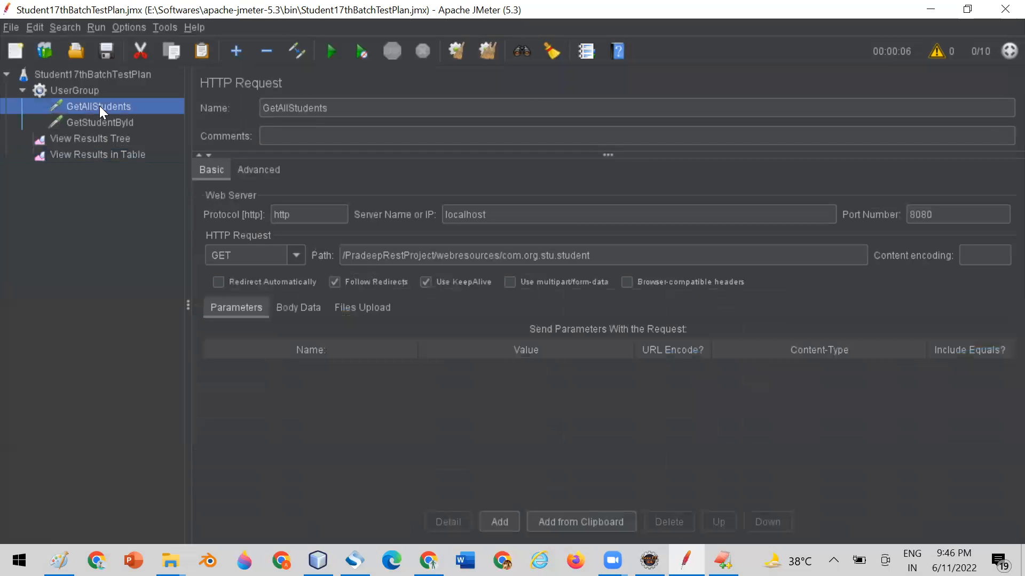
pyautogui.click(94, 125)
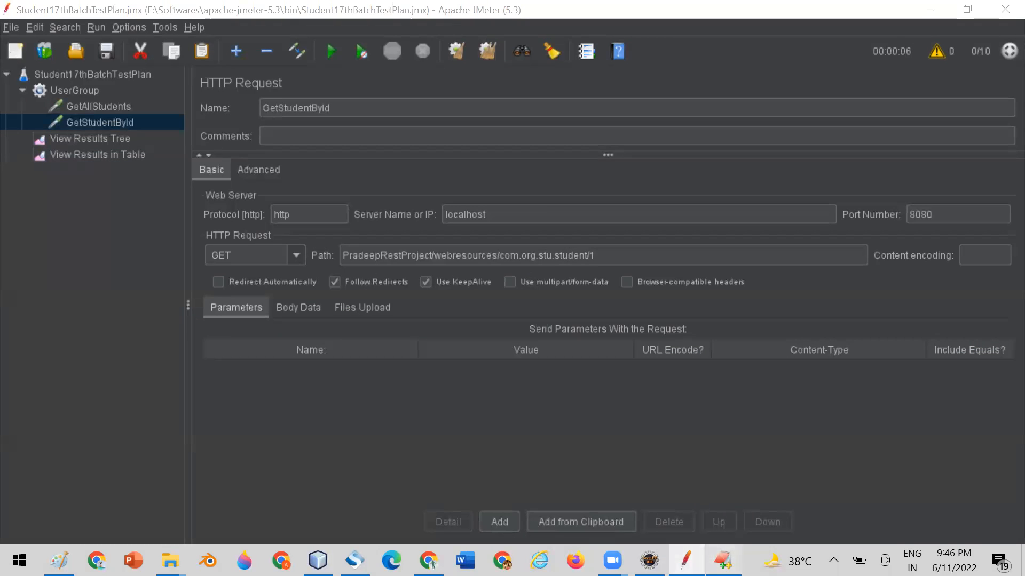
pyautogui.click(723, 560)
pyautogui.scroll(-4, 354, 278)
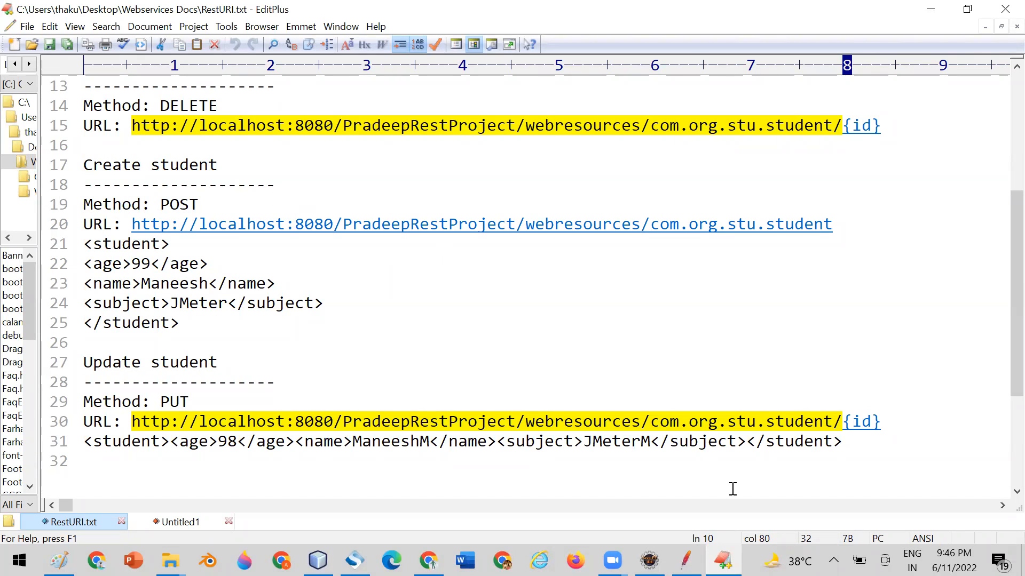
# Return to JMeter and inspect a GetStudentById sample's response headers, response body, request and sampler result in View Results Tree.
pyautogui.click(685, 560)
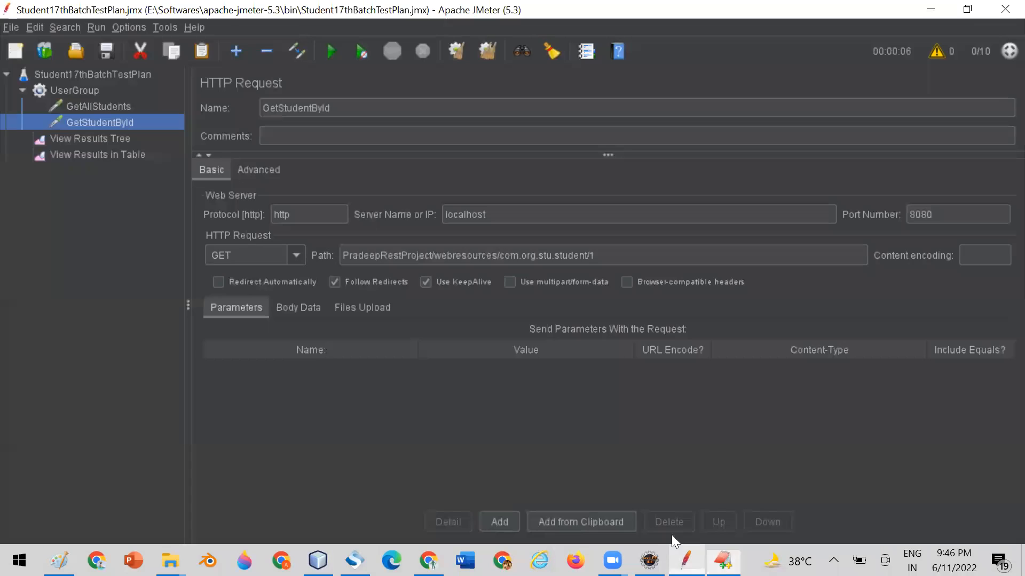
pyautogui.click(113, 153)
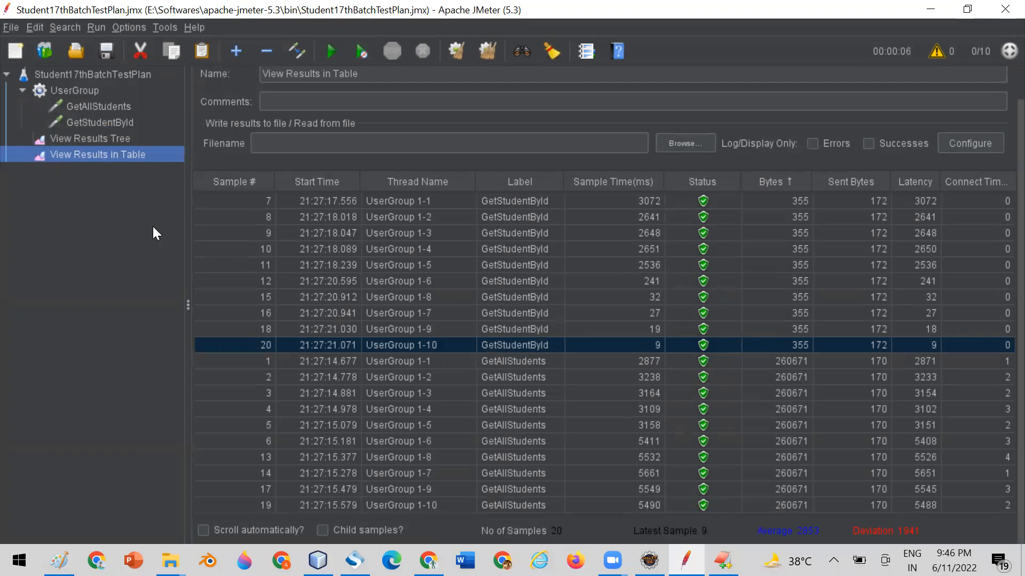
pyautogui.click(98, 139)
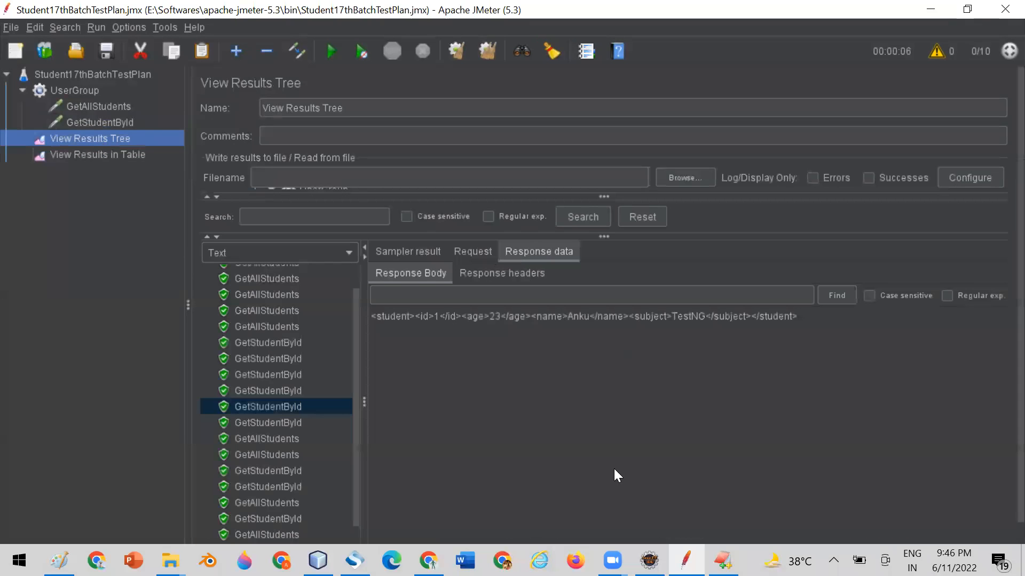
pyautogui.moveTo(364, 354); pyautogui.dragTo(387, 347)
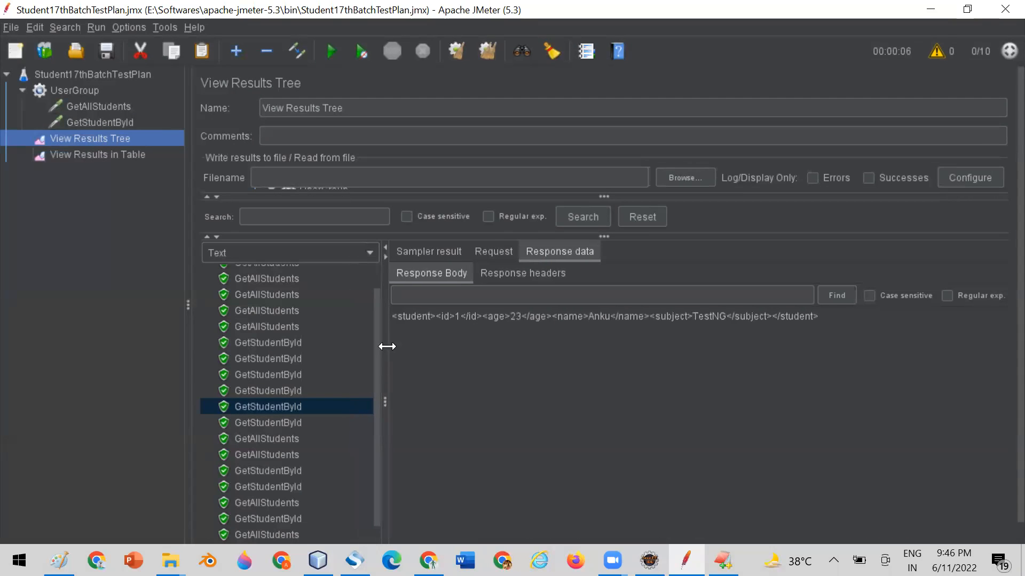
pyautogui.click(274, 390)
pyautogui.click(513, 271)
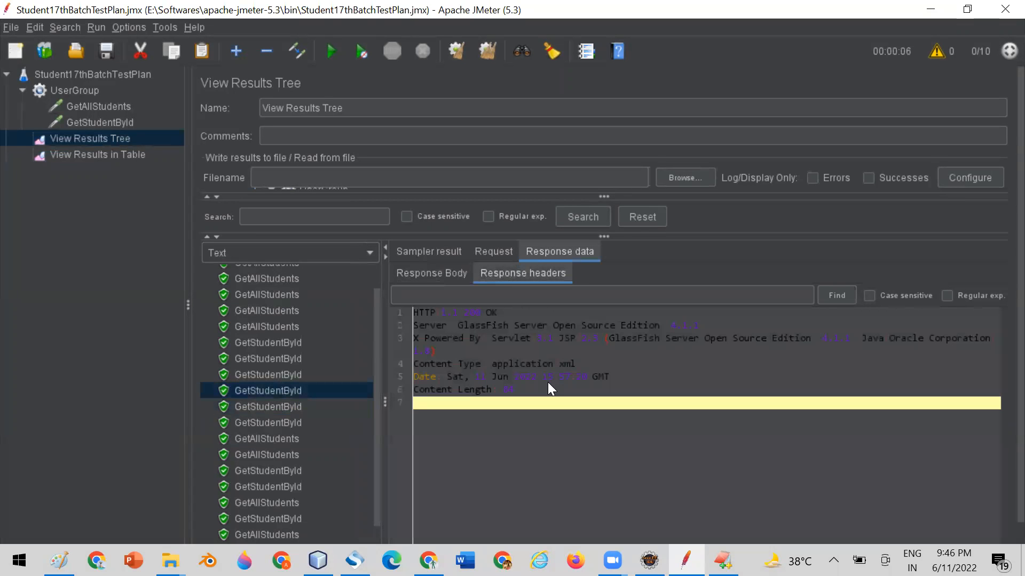
pyautogui.click(433, 272)
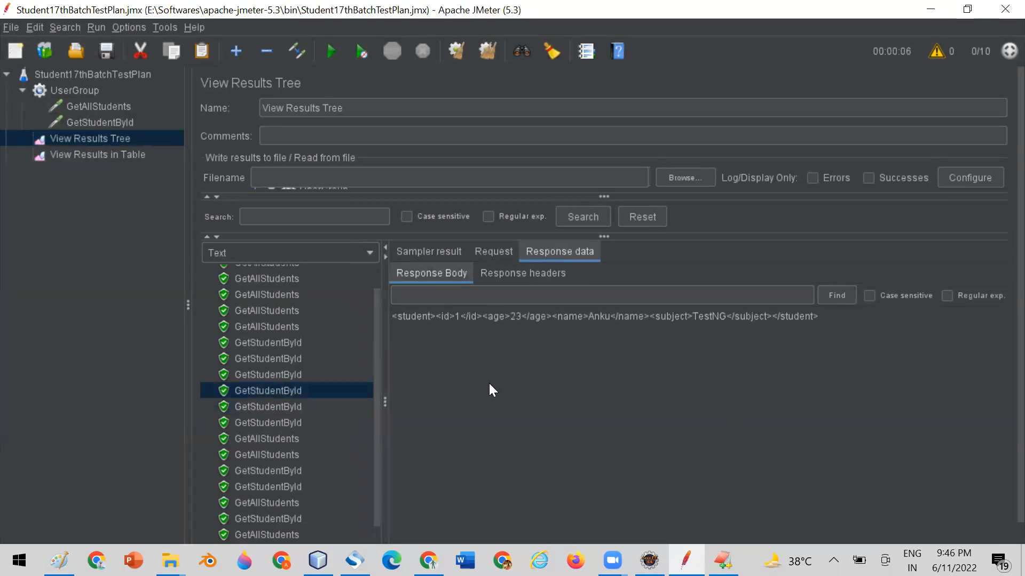
pyautogui.click(494, 251)
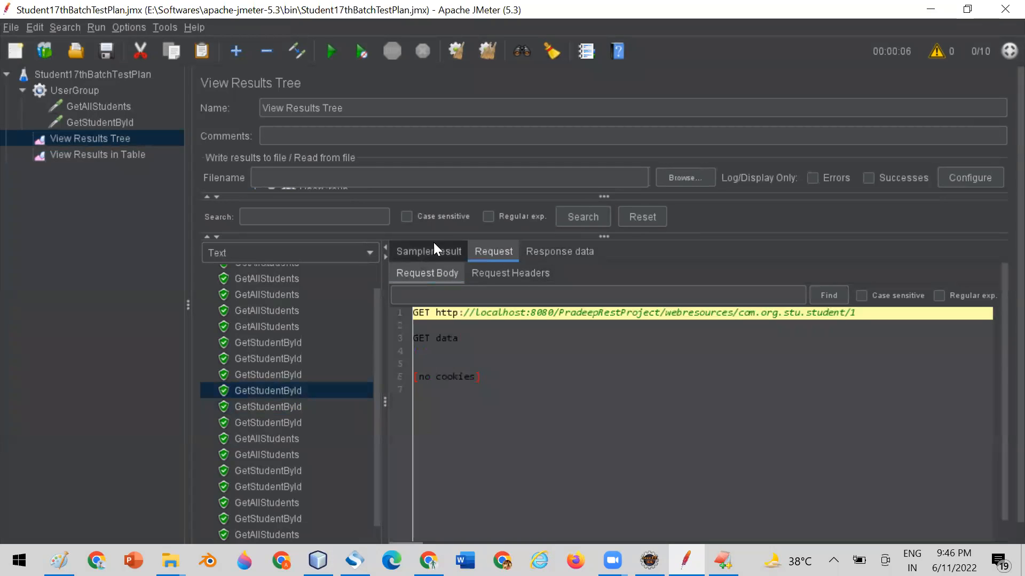
pyautogui.click(432, 250)
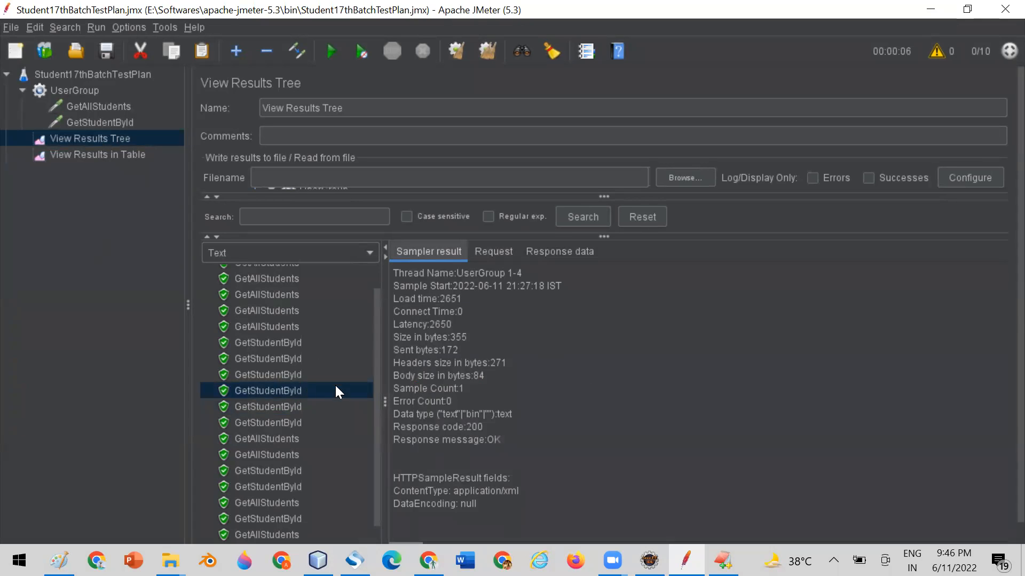
# Compare the samples in View Results in Table with the number of threads configured in UserGroup.
pyautogui.click(86, 155)
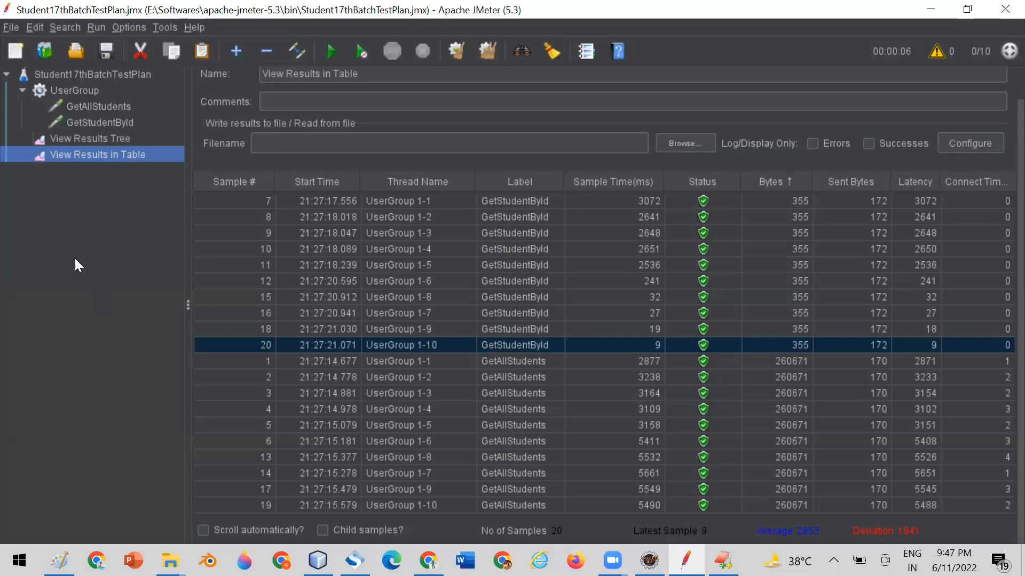
pyautogui.click(66, 92)
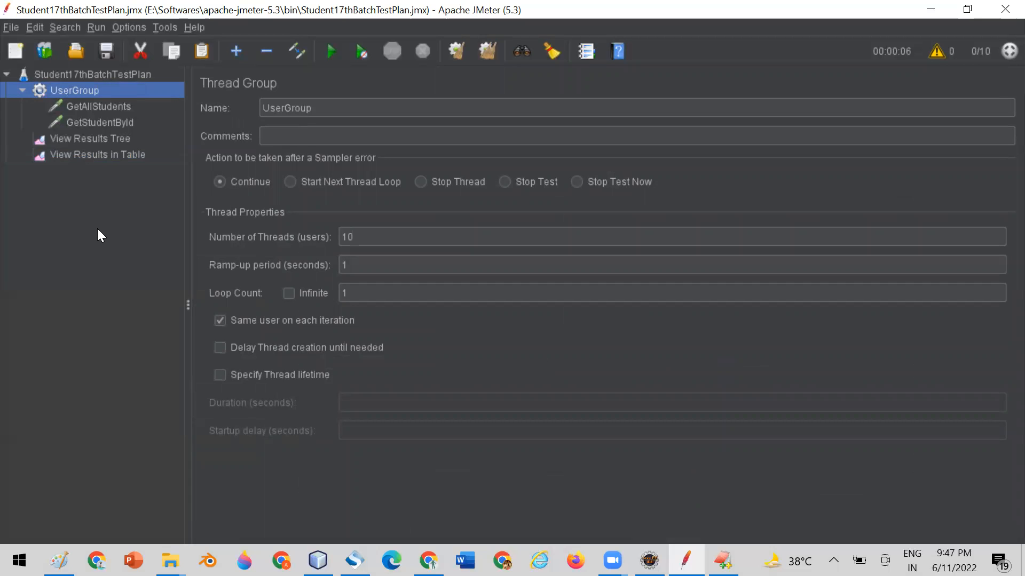
pyautogui.click(359, 236)
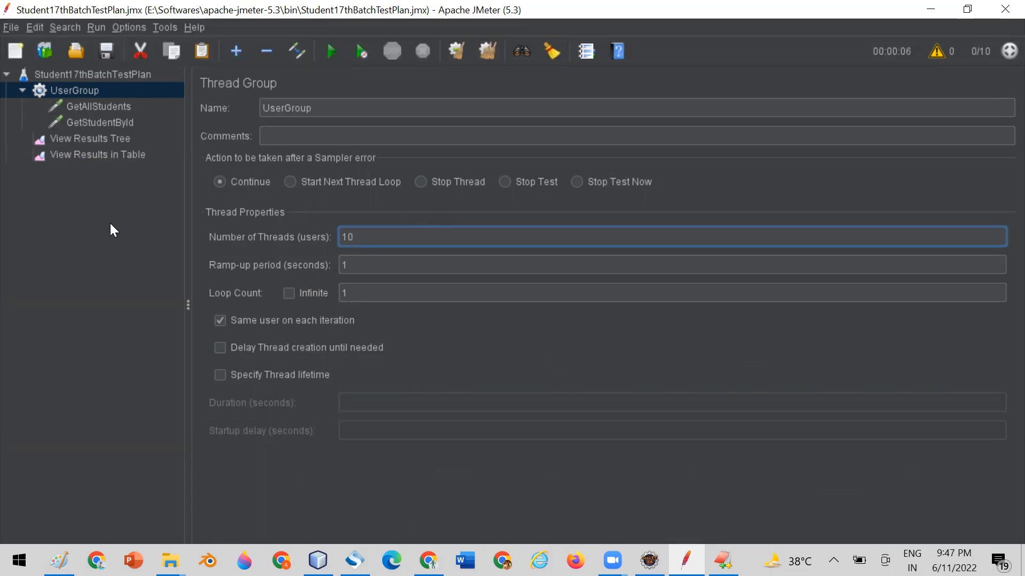
pyautogui.click(91, 155)
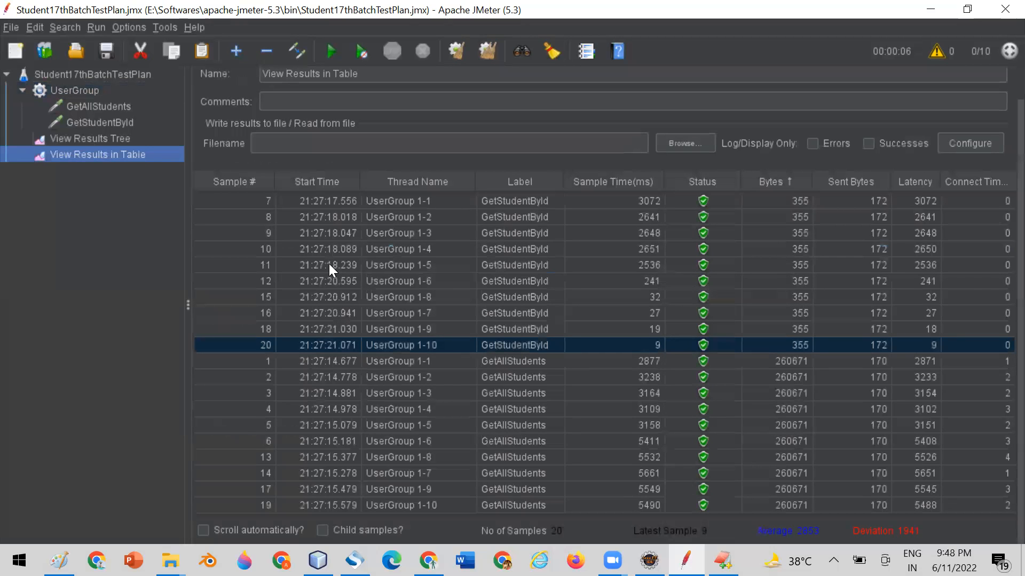
pyautogui.click(76, 90)
pyautogui.doubleClick(387, 237)
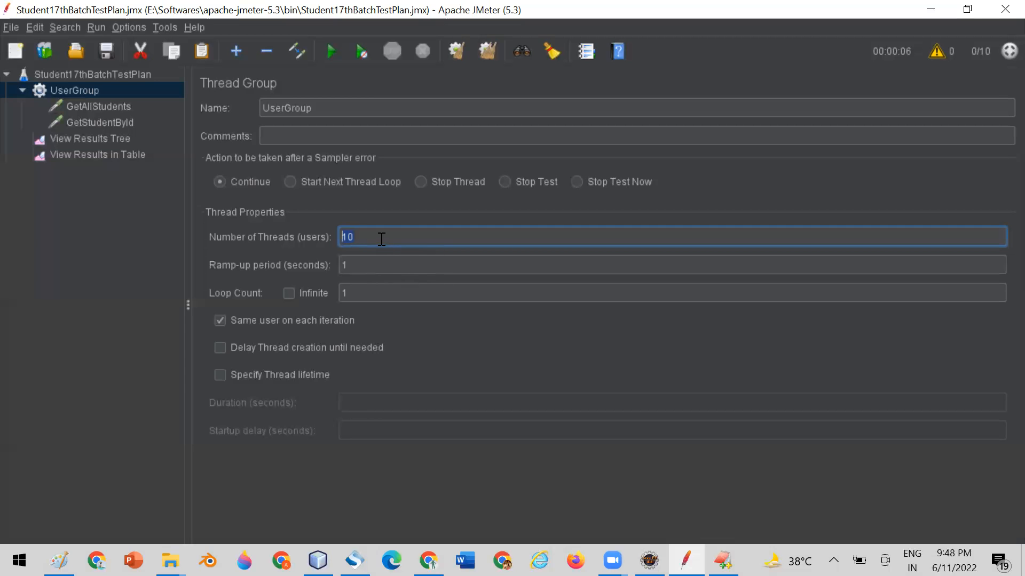
# Add an HTTP Request sampler to UserGroup.
pyautogui.click(78, 123)
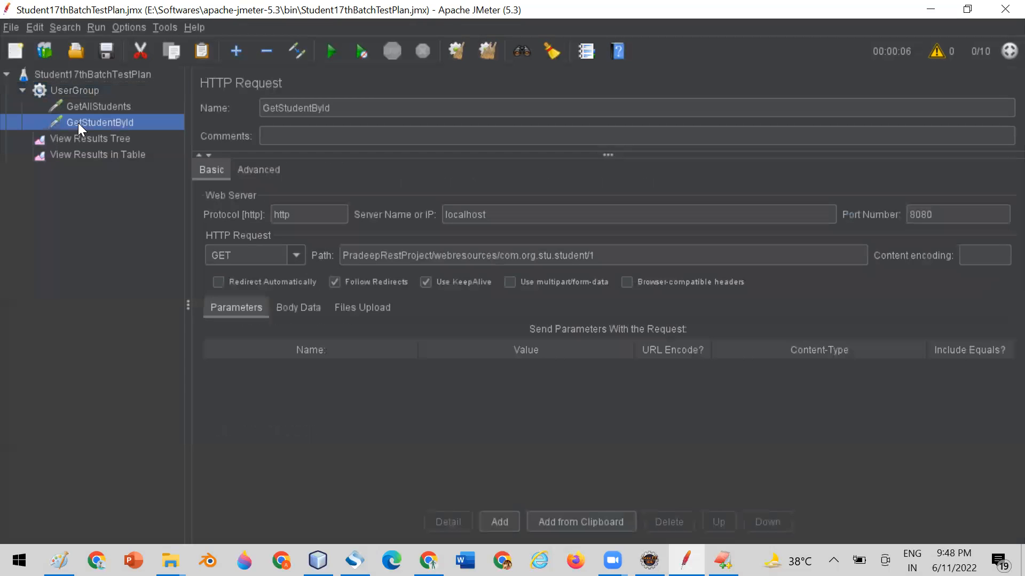
pyautogui.click(73, 91)
pyautogui.rightClick(73, 91)
pyautogui.moveTo(252, 98)
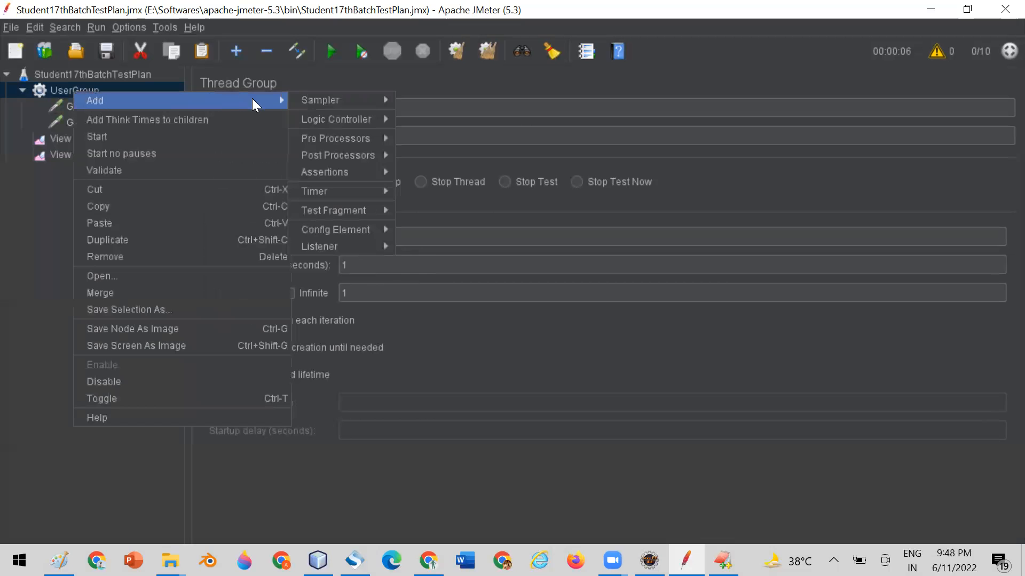
pyautogui.moveTo(321, 100)
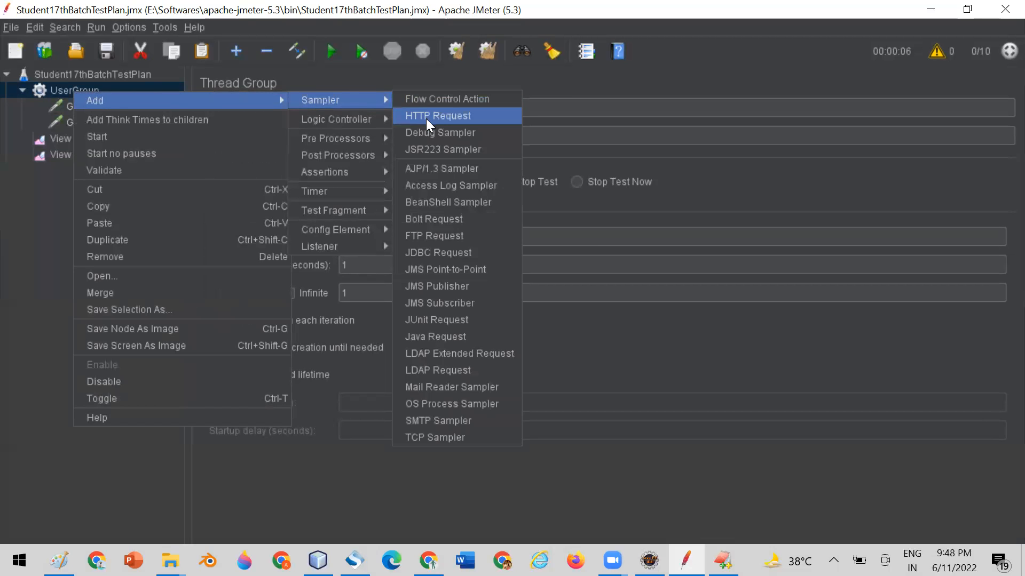
pyautogui.click(426, 116)
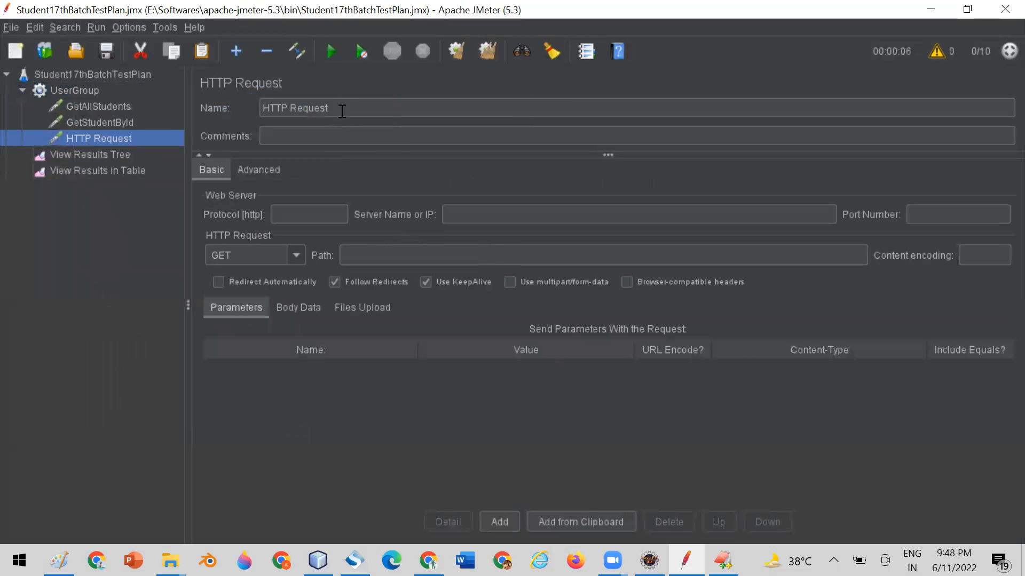
# Rename the new HTTP Request sampler to CreateStudent and save the test plan.
pyautogui.moveTo(342, 111); pyautogui.dragTo(254, 110)
pyautogui.write('Crea')
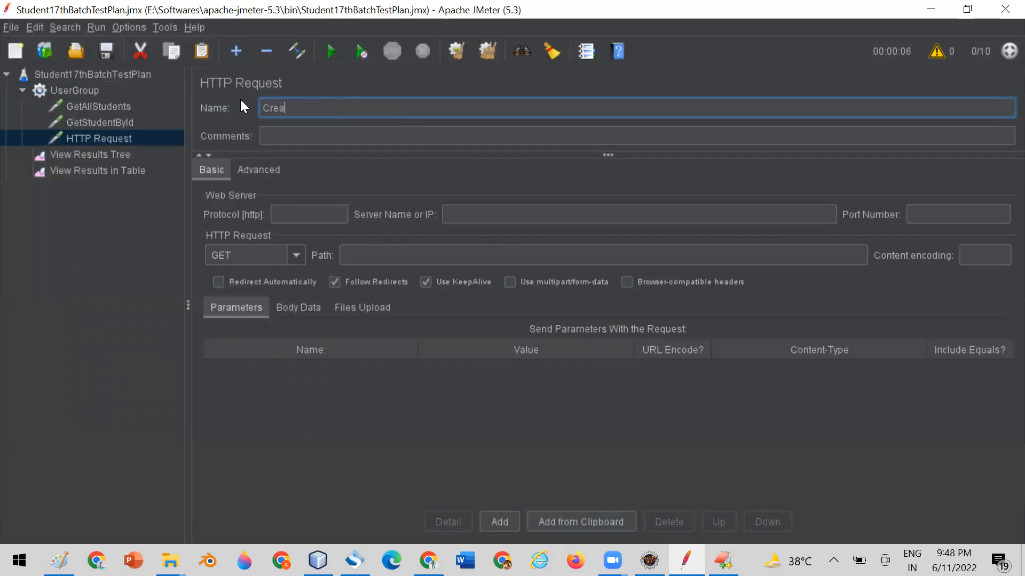
pyautogui.write('teStudent')
pyautogui.click(105, 48)
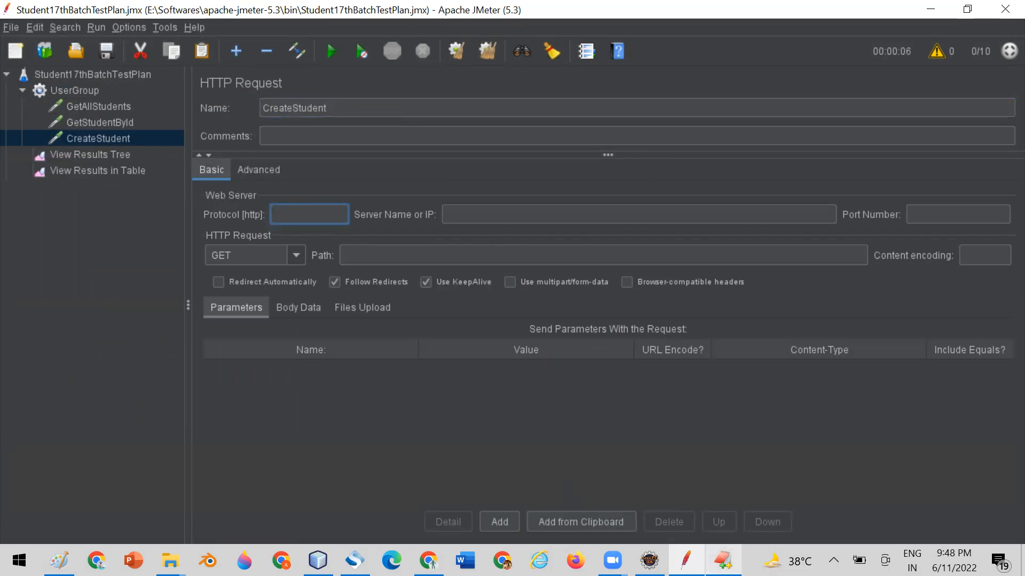
# Copy http from the Create student URL in EditPlus's RestURI.txt into the CreateStudent request's protocol in JMeter.
pyautogui.click(723, 560)
pyautogui.doubleClick(134, 224)
pyautogui.hotkey('ctrl', 'c')
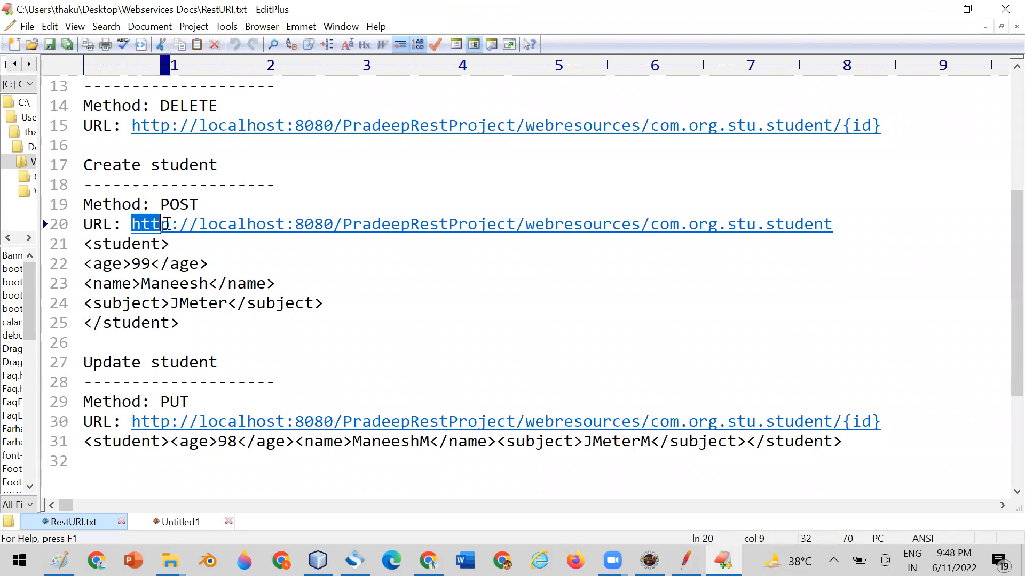
pyautogui.click(686, 560)
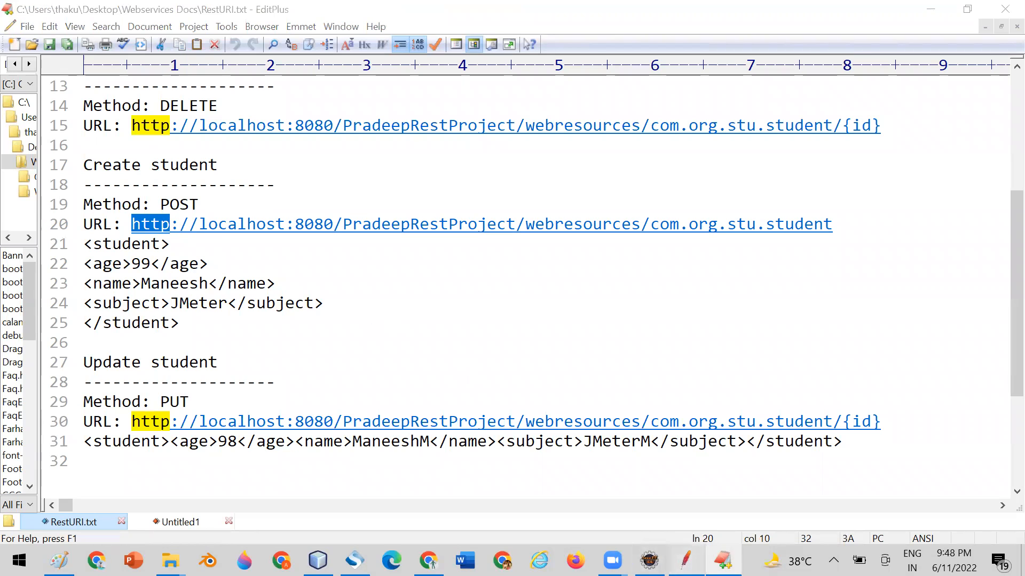
pyautogui.click(315, 213)
pyautogui.hotkey('ctrl', 'v')
# Copy localhost from the Create student URL in RestURI.txt into the CreateStudent request's server name in JMeter.
pyautogui.click(723, 560)
pyautogui.moveTo(200, 224); pyautogui.dragTo(285, 224)
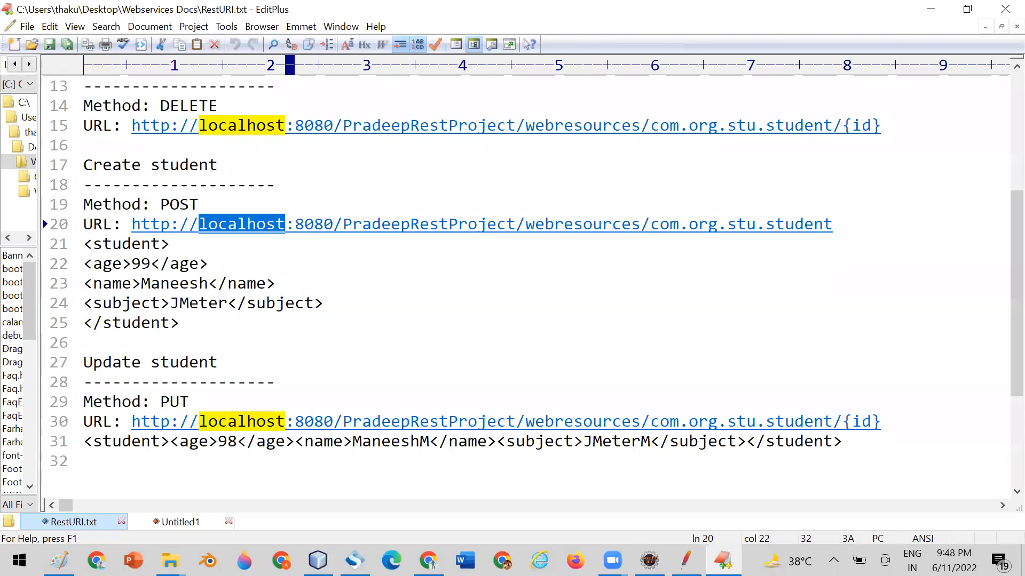
pyautogui.click(685, 560)
pyautogui.click(452, 209)
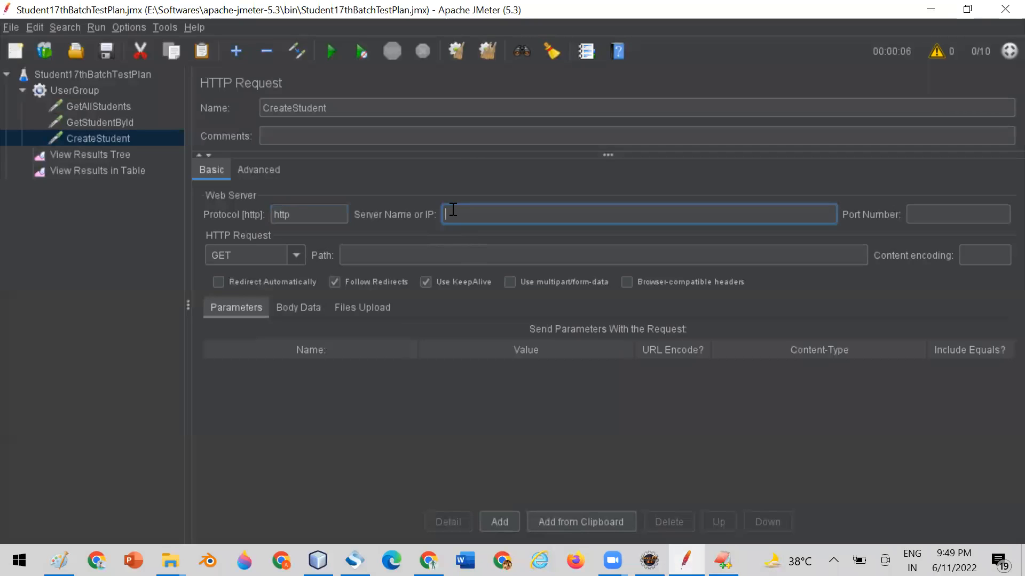
pyautogui.write('localhost')
# Check the port in the Create student URL in EditPlus and set the CreateStudent request's port number to 8080 in JMeter.
pyautogui.click(723, 560)
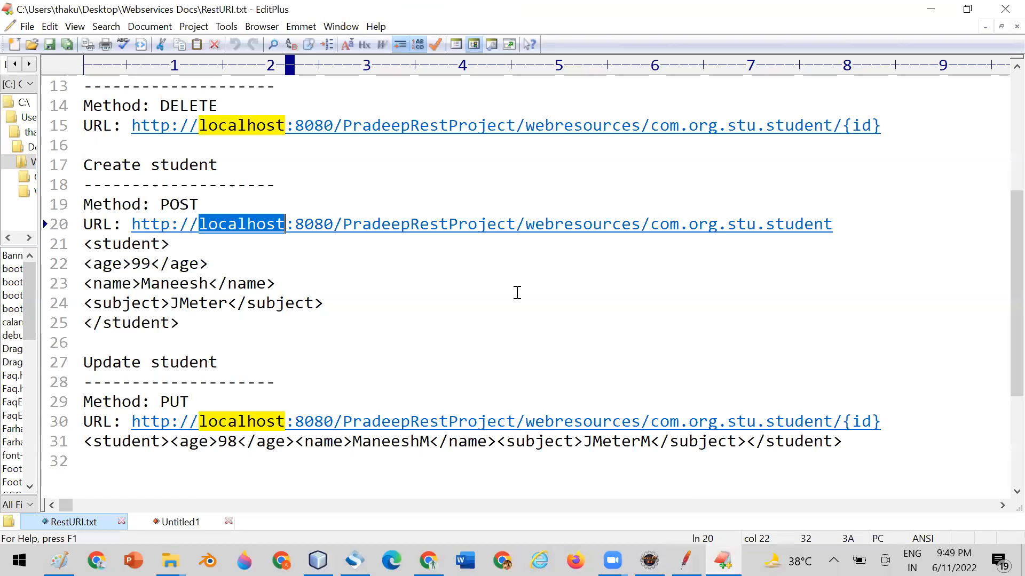
pyautogui.doubleClick(311, 224)
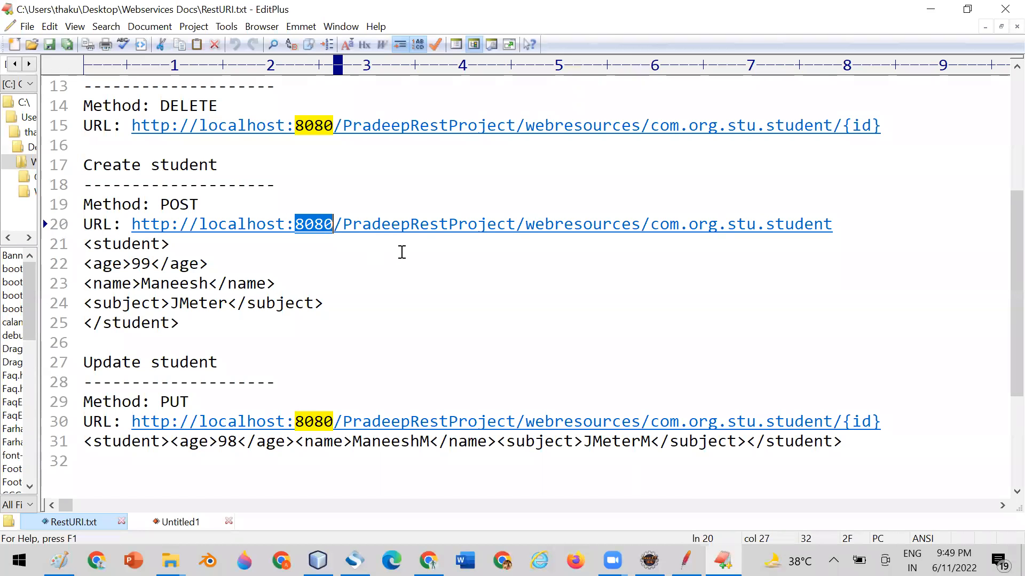
pyautogui.click(366, 203)
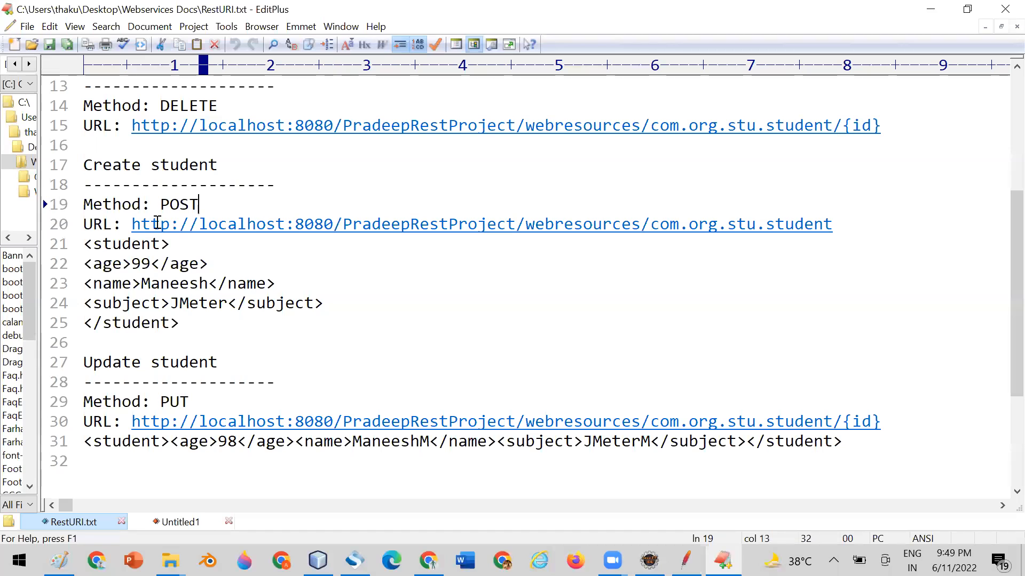
pyautogui.moveTo(198, 224); pyautogui.dragTo(333, 225)
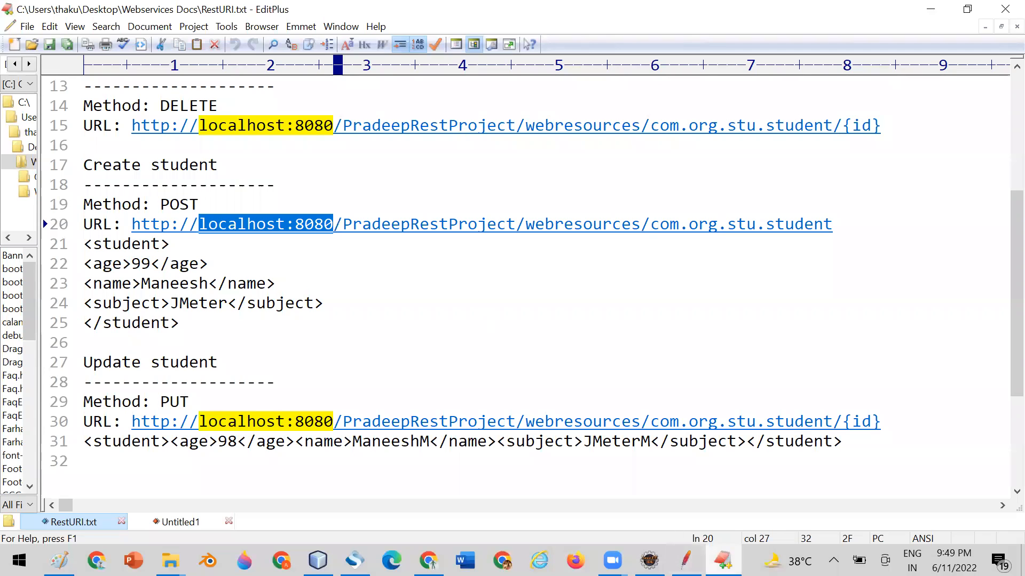
pyautogui.click(686, 560)
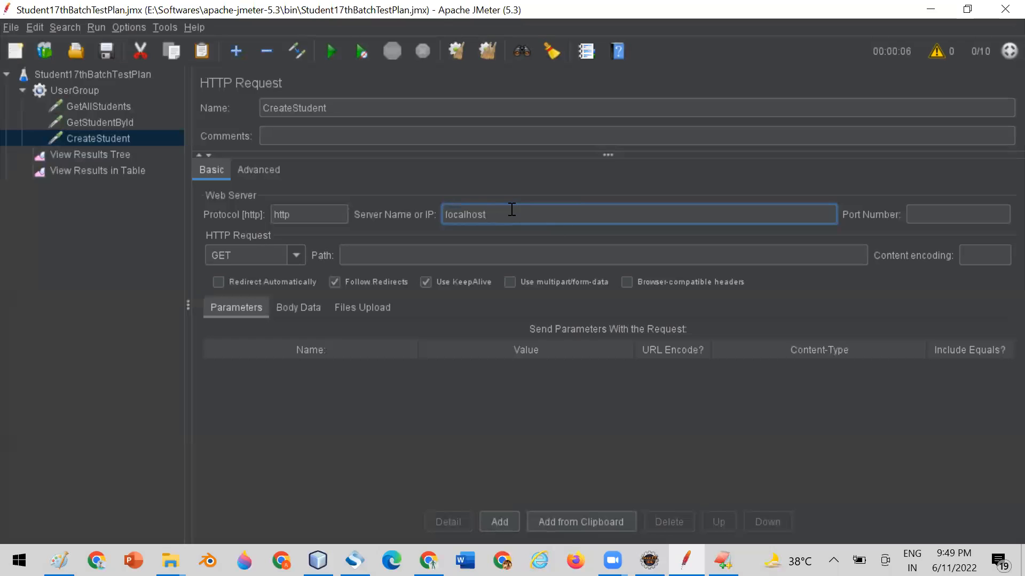
pyautogui.click(918, 215)
pyautogui.write('8080')
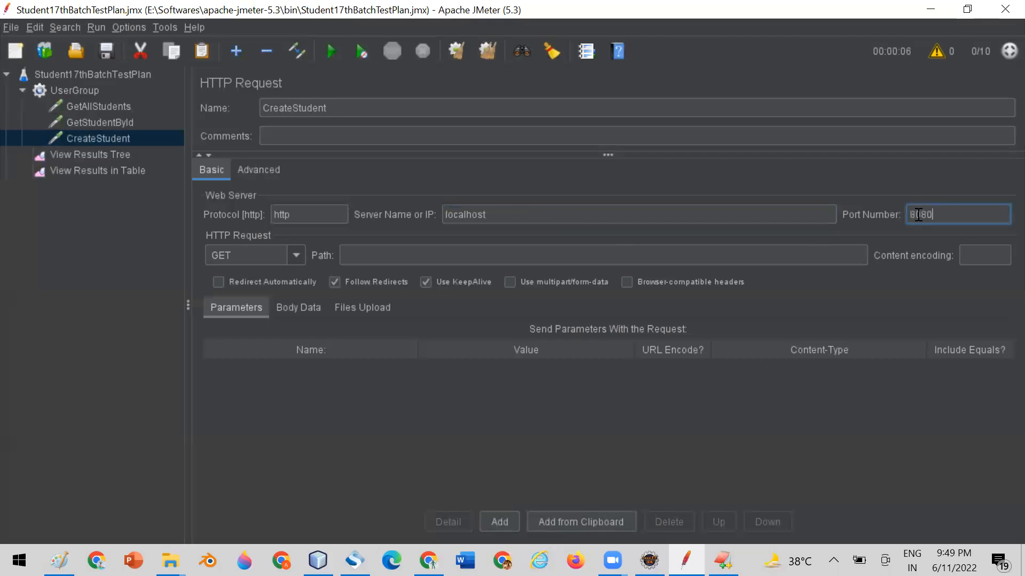
# Set the CreateStudent method to POST and copy the path /PradeepRestProject/webresources/com.org.stu.student from RestURI.txt in EditPlus.
pyautogui.click(295, 256)
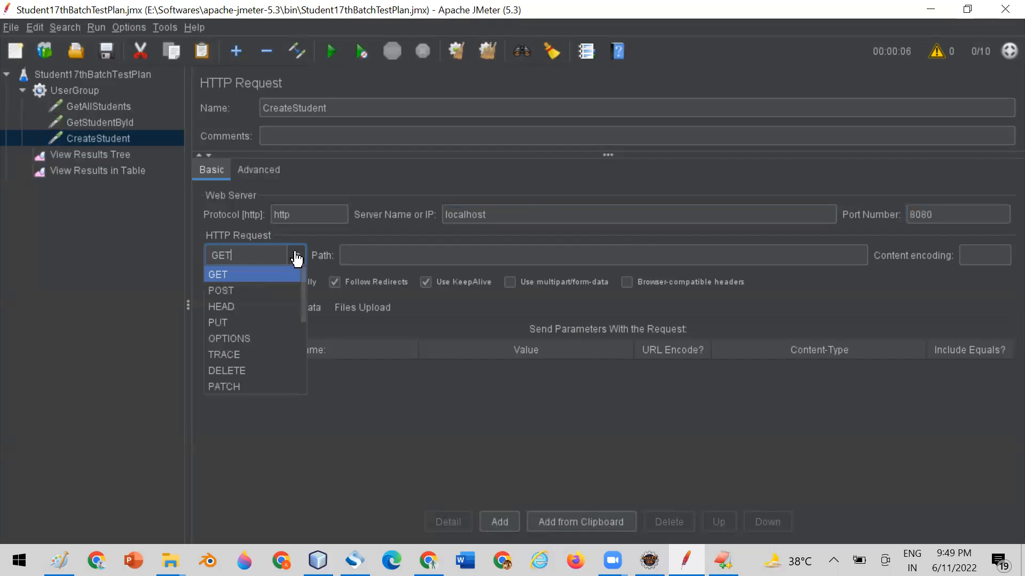
pyautogui.click(259, 291)
pyautogui.click(723, 560)
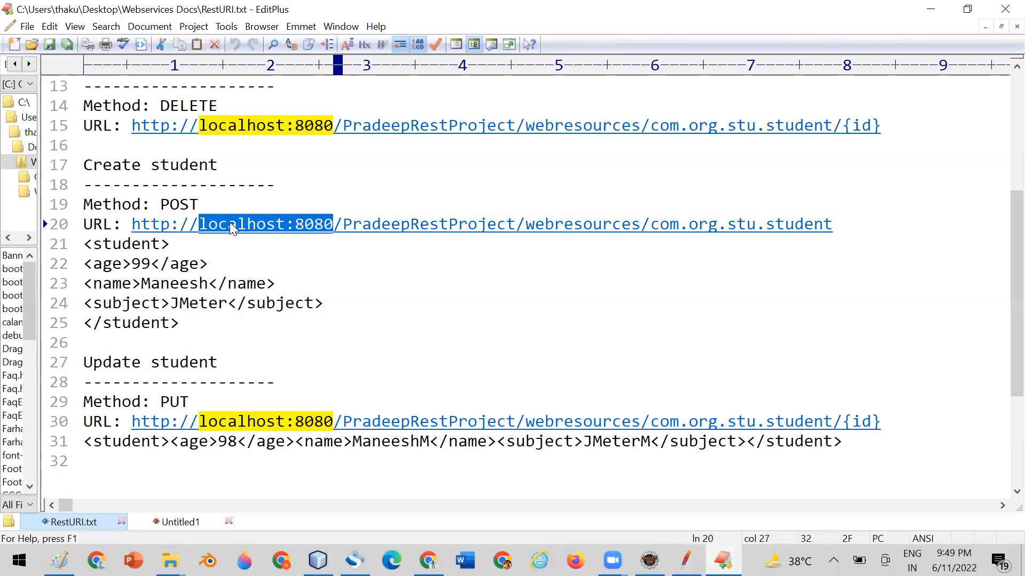
pyautogui.click(313, 283)
pyautogui.moveTo(338, 225); pyautogui.dragTo(834, 223)
pyautogui.hotkey('ctrl', 'c')
pyautogui.click(686, 561)
pyautogui.click(389, 249)
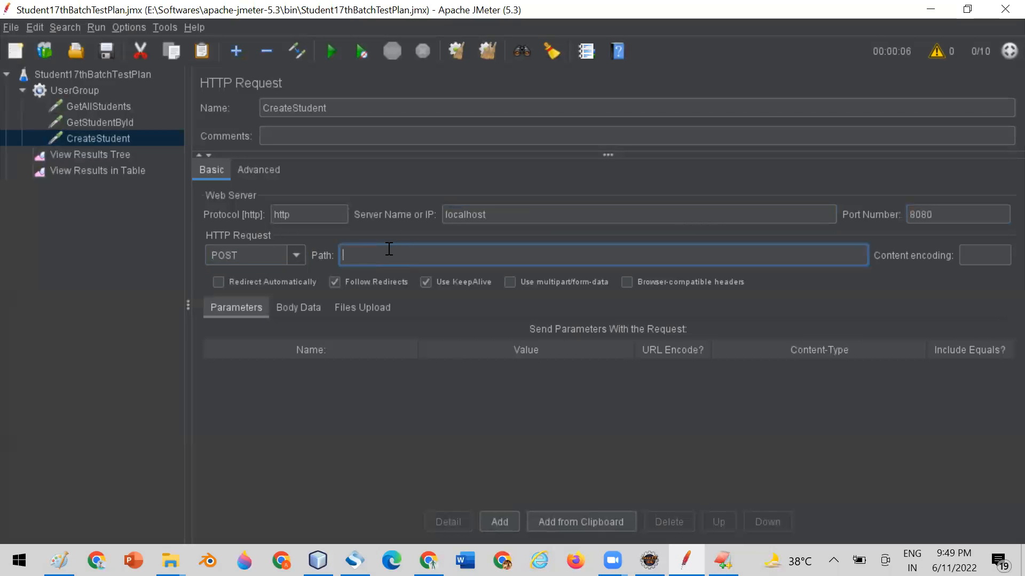
pyautogui.hotkey('ctrl', 'v')
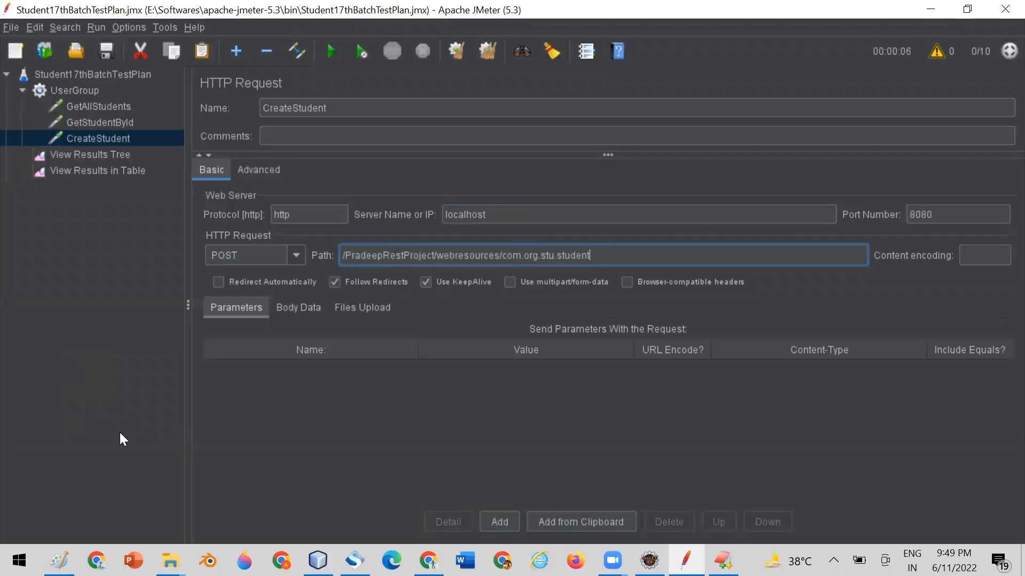
# Copy the five-line student XML under Create student in EditPlus into the CreateStudent request's body data in JMeter.
pyautogui.click(723, 560)
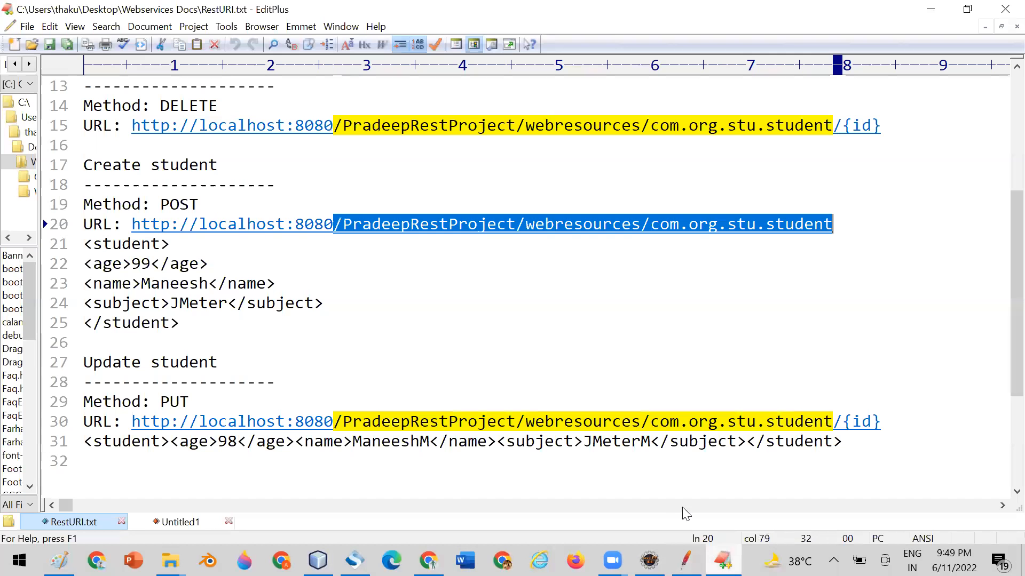
pyautogui.moveTo(84, 244); pyautogui.dragTo(191, 316)
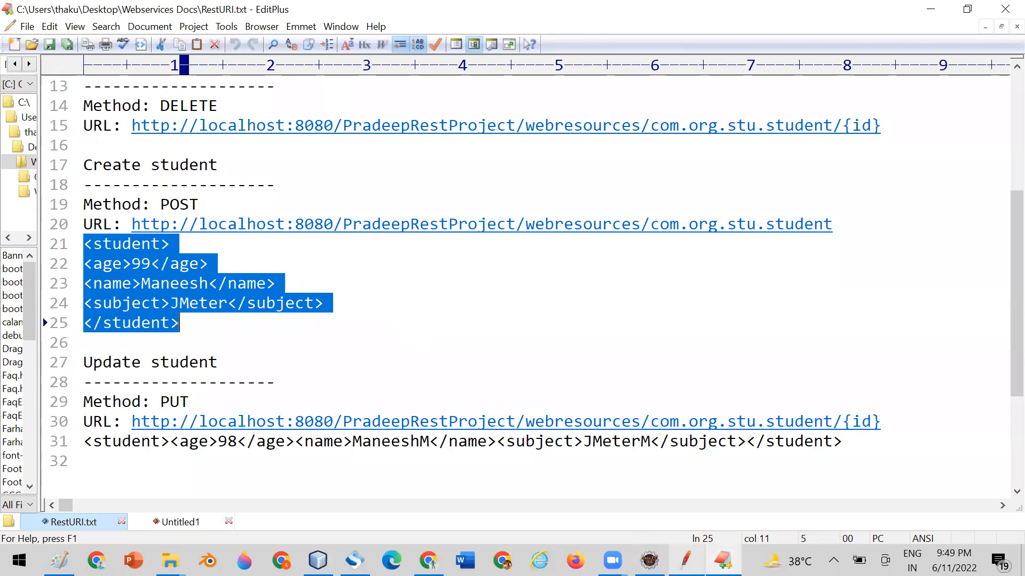
pyautogui.click(686, 560)
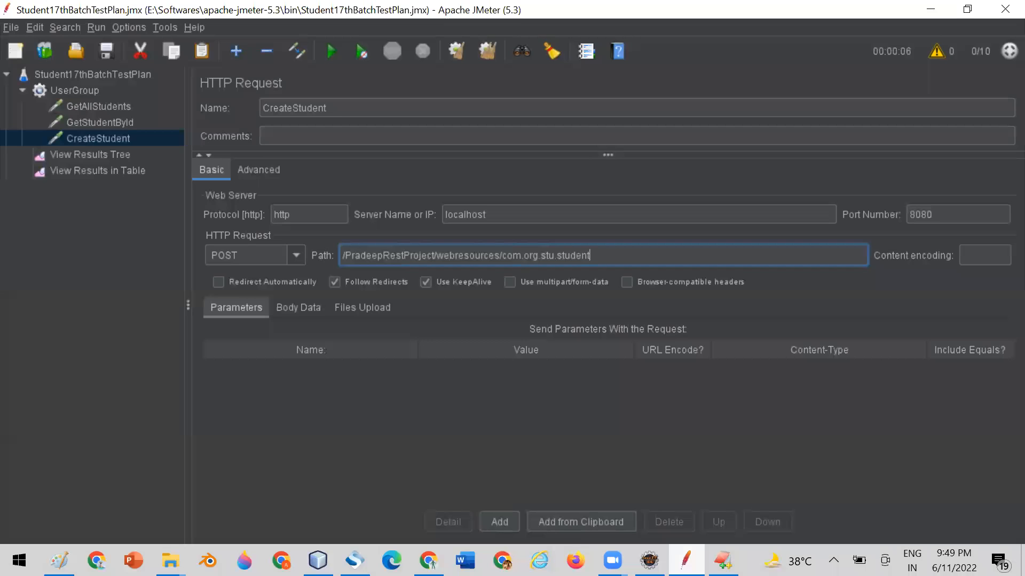
pyautogui.click(285, 305)
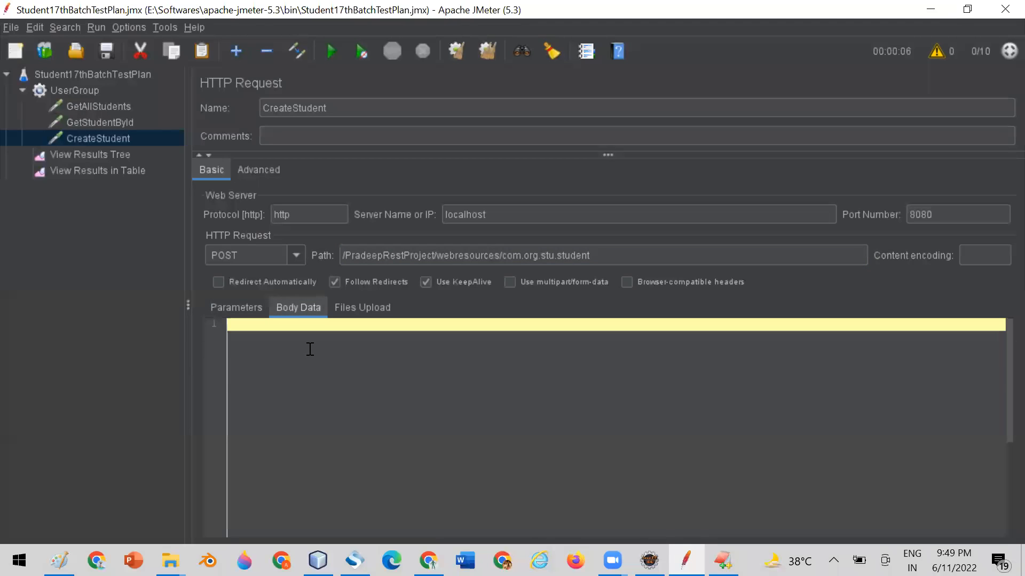
pyautogui.hotkey('ctrl', 'v')
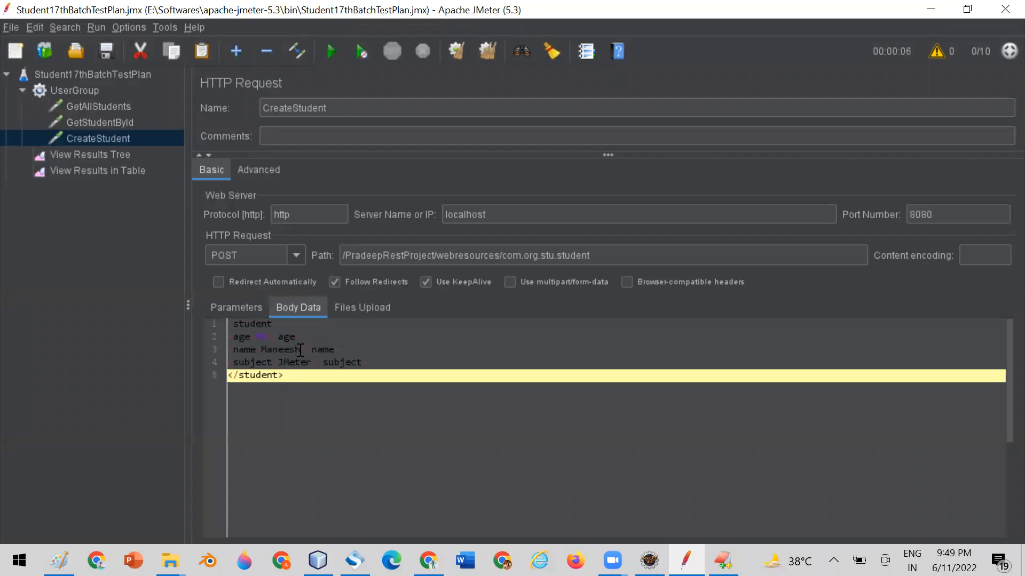
# Change the value of the name element in the CreateStudent XML body to GoodNight.
pyautogui.click(301, 350)
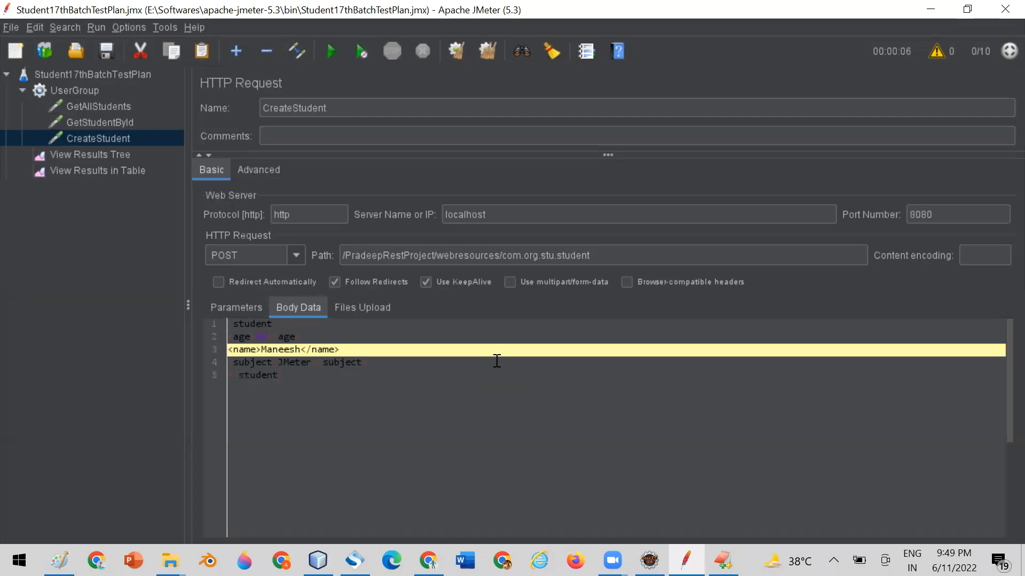
pyautogui.press('BackSpace')
pyautogui.press('BackSpace')
pyautogui.press('BackSpace')
pyautogui.press('BackSpace')
pyautogui.press('BackSpace')
pyautogui.press('BackSpace')
pyautogui.press('BackSpace')
pyautogui.write('GoodNight')
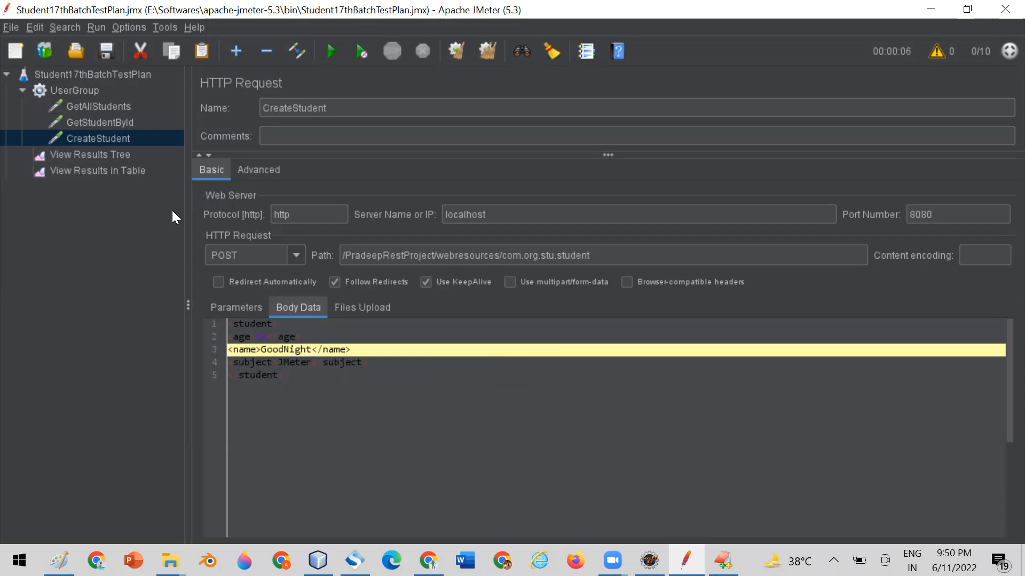
# Set the number of threads in UserGroup to 1.
pyautogui.click(85, 89)
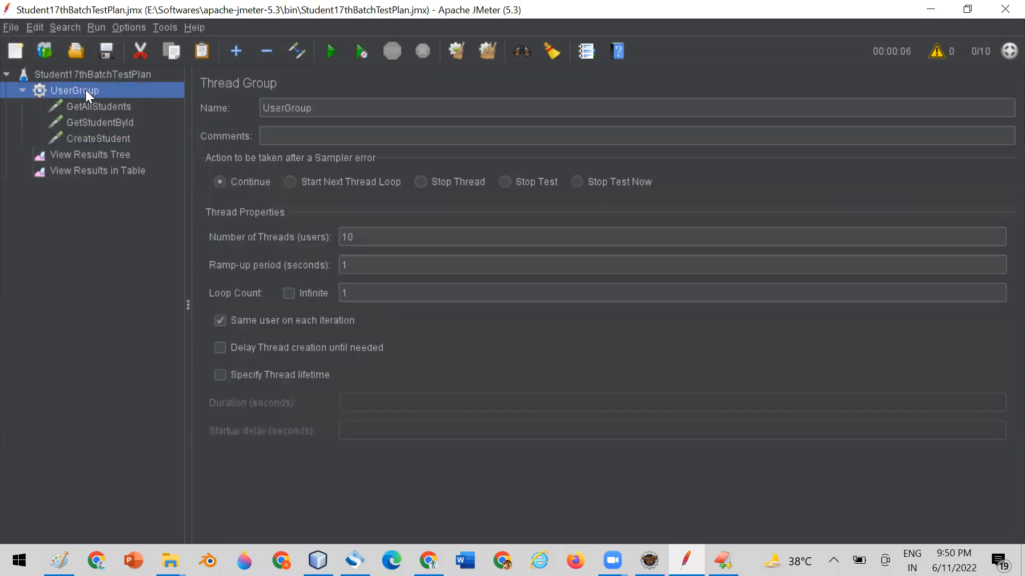
pyautogui.doubleClick(364, 238)
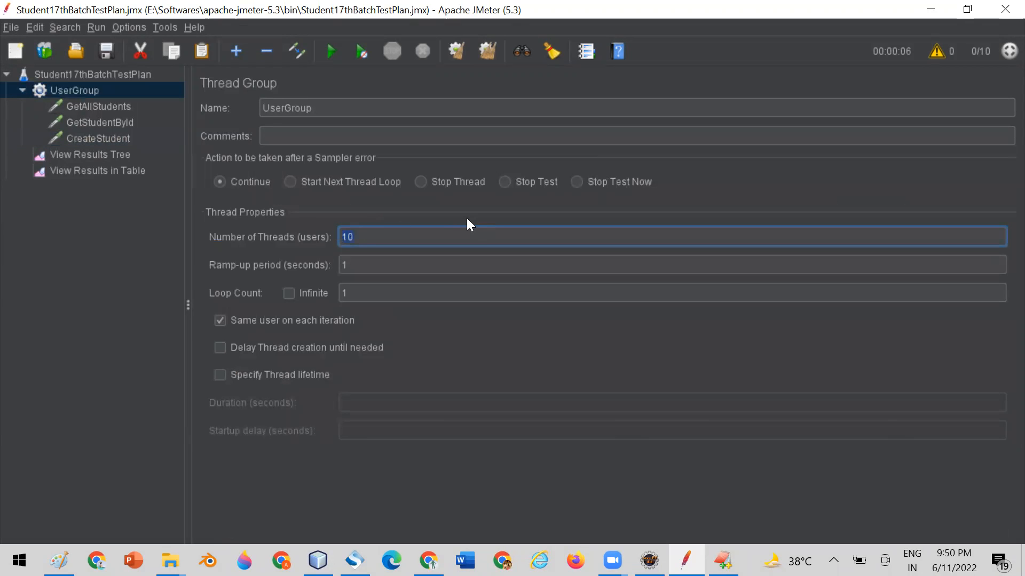
pyautogui.write('1')
pyautogui.hotkey('ctrl', 'a')
# Disable the GetAllStudents and GetStudentById samplers in UserGroup.
pyautogui.click(96, 108)
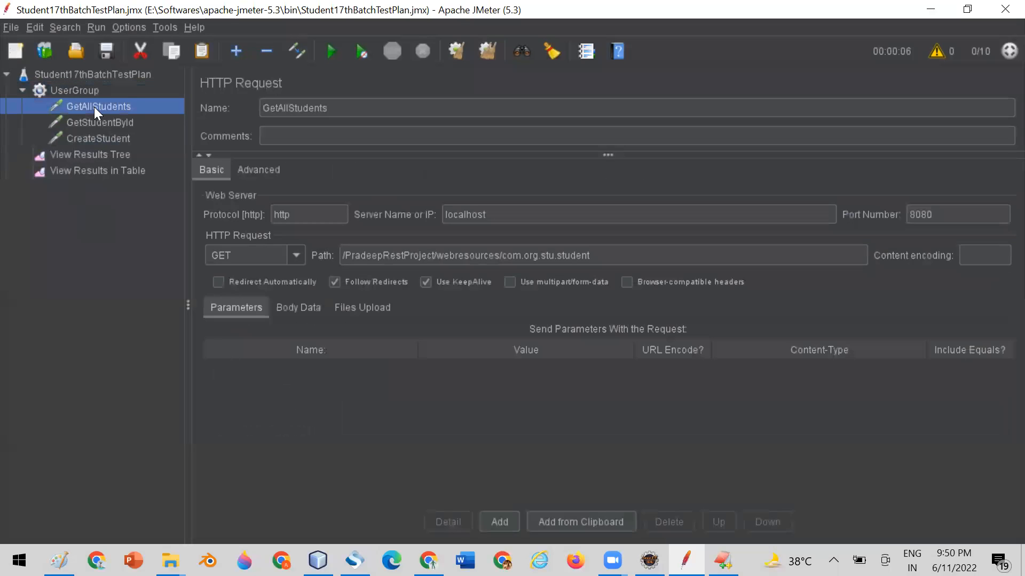
pyautogui.rightClick(94, 106)
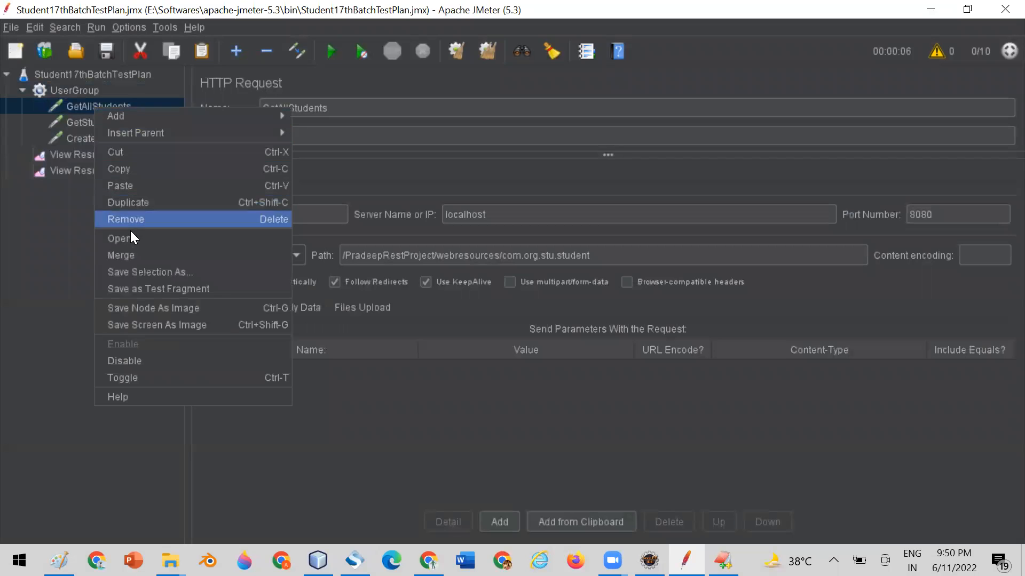
pyautogui.click(135, 362)
pyautogui.click(95, 119)
pyautogui.rightClick(95, 119)
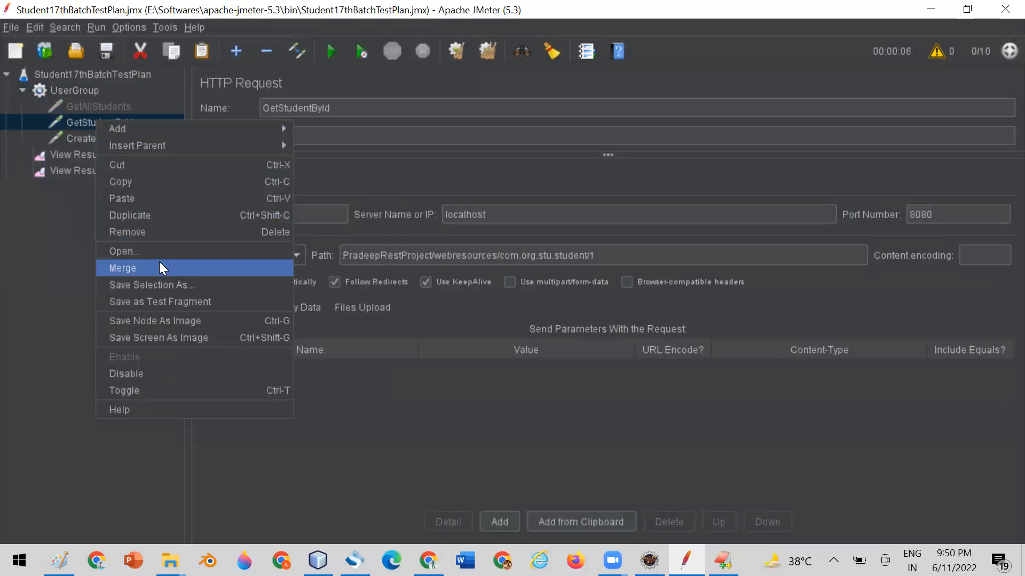
pyautogui.click(149, 376)
# Clear all previous run results from the listeners.
pyautogui.click(73, 139)
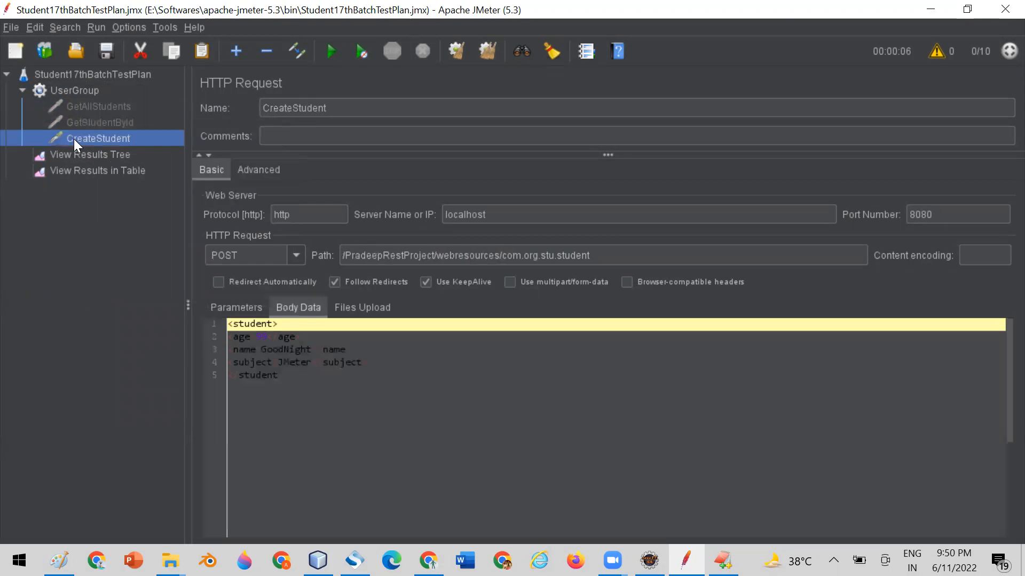
pyautogui.click(75, 171)
pyautogui.click(485, 47)
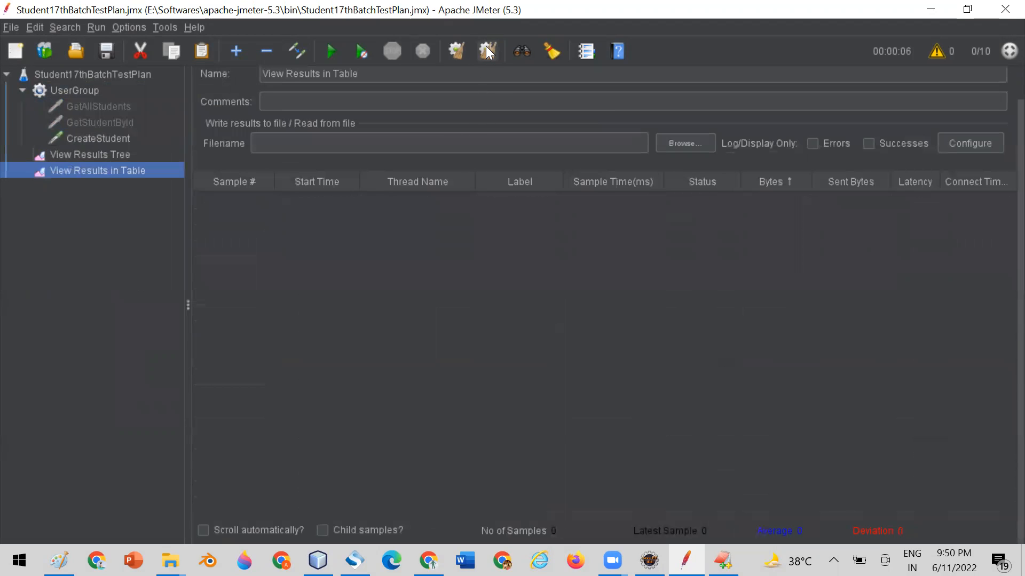
# Run the test plan with the CreateStudent request and check the sample's status in View Results in Table.
pyautogui.click(92, 137)
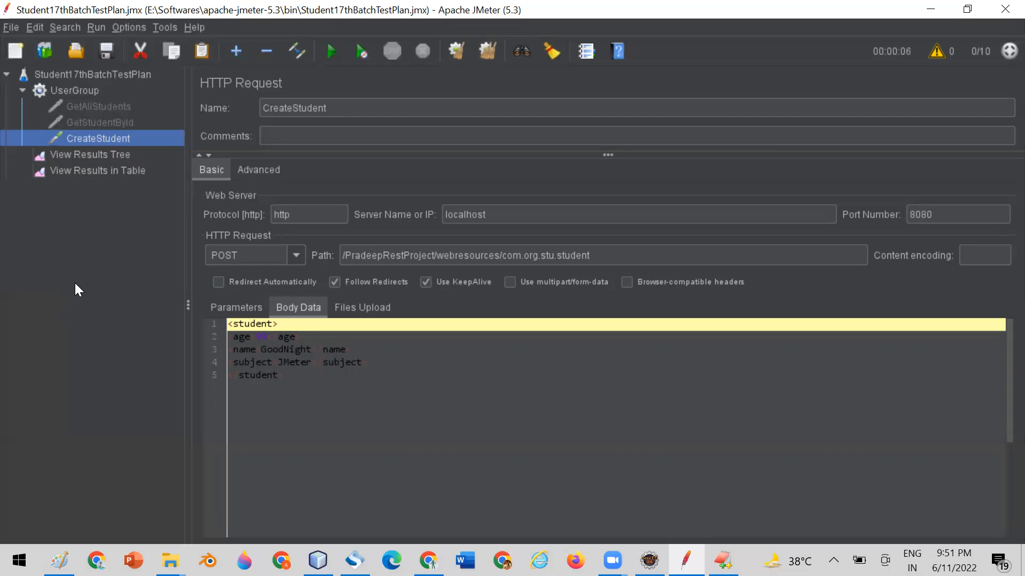
pyautogui.click(330, 50)
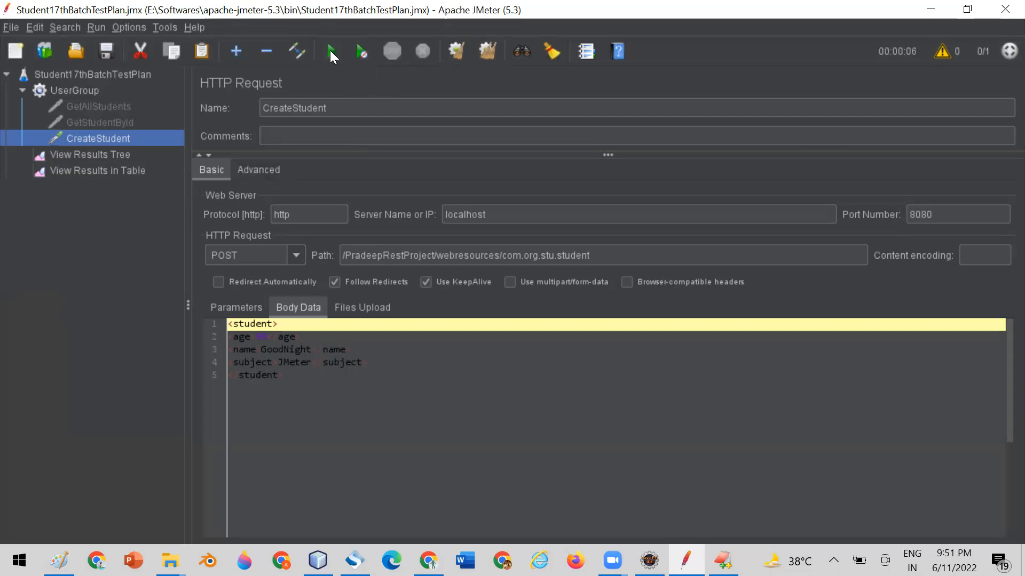
pyautogui.click(68, 170)
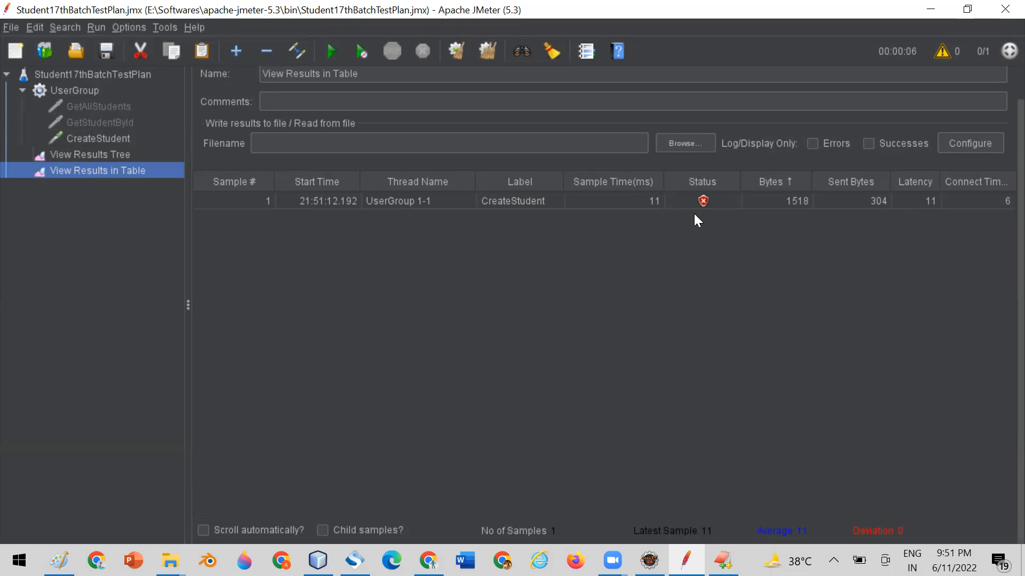
# Inspect the response code and response message in the CreateStudent sample's sampler result in View Results Tree.
pyautogui.click(115, 155)
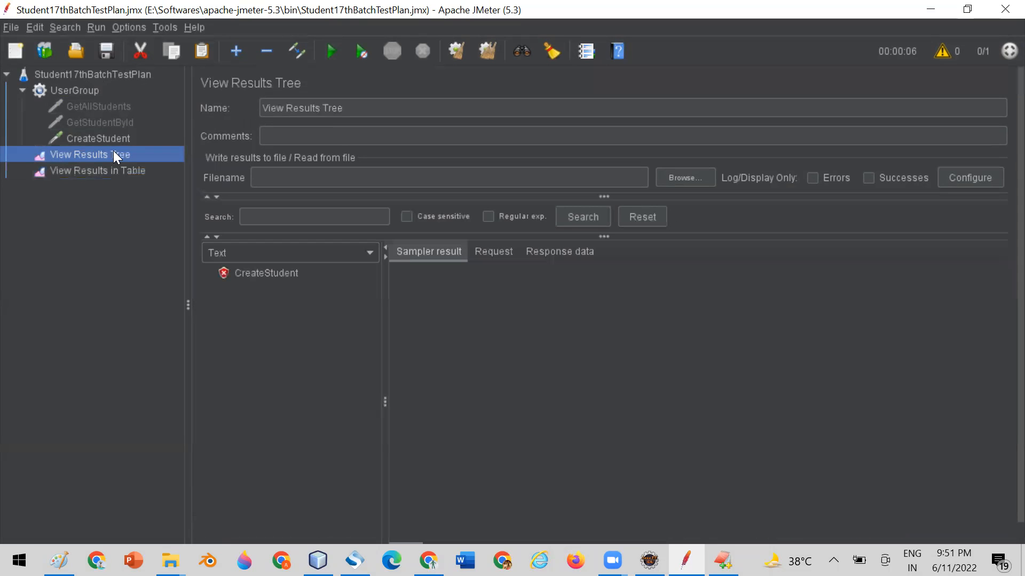
pyautogui.click(244, 272)
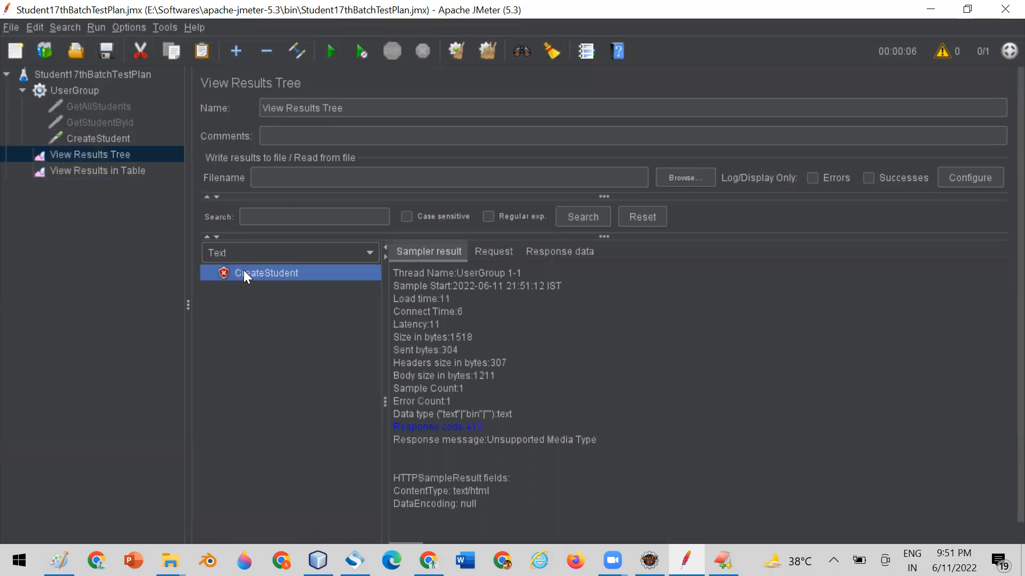
pyautogui.hotkey('alt', 'Tab')
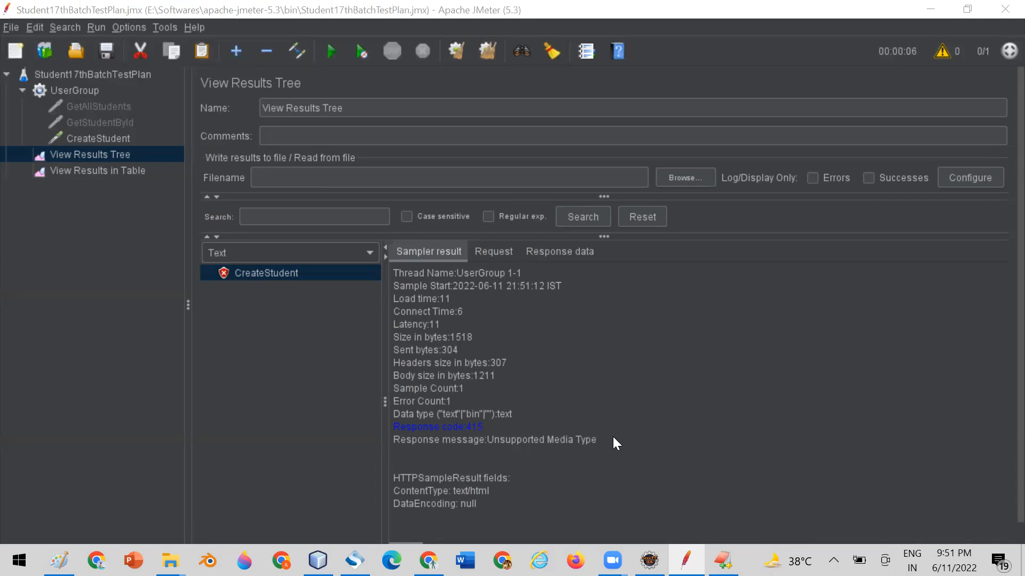
pyautogui.moveTo(613, 437); pyautogui.dragTo(580, 441)
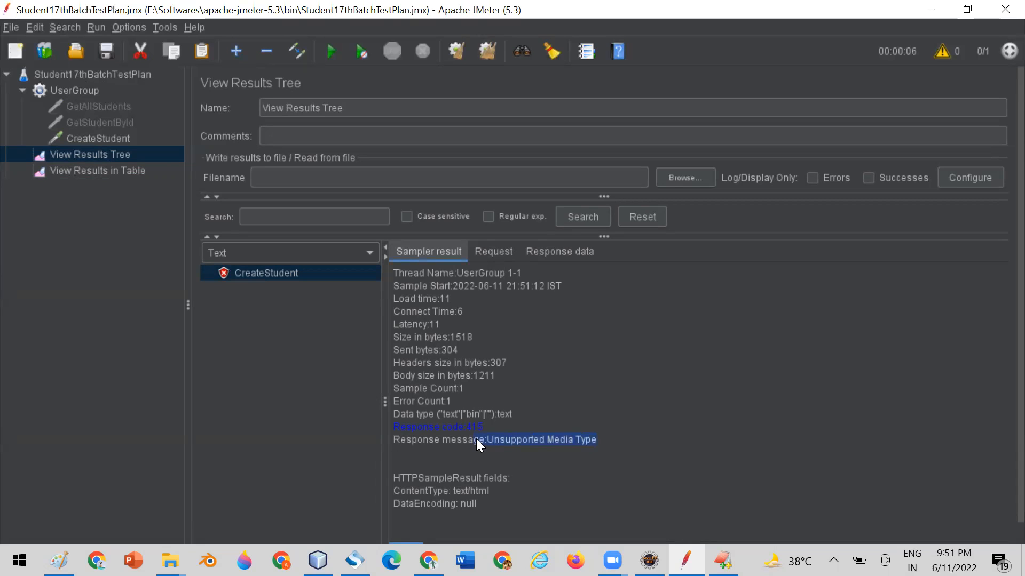
# Add an HTTP Header Manager to the CreateStudent sampler and insert an empty header row.
pyautogui.moveTo(480, 439); pyautogui.dragTo(478, 440)
pyautogui.click(113, 141)
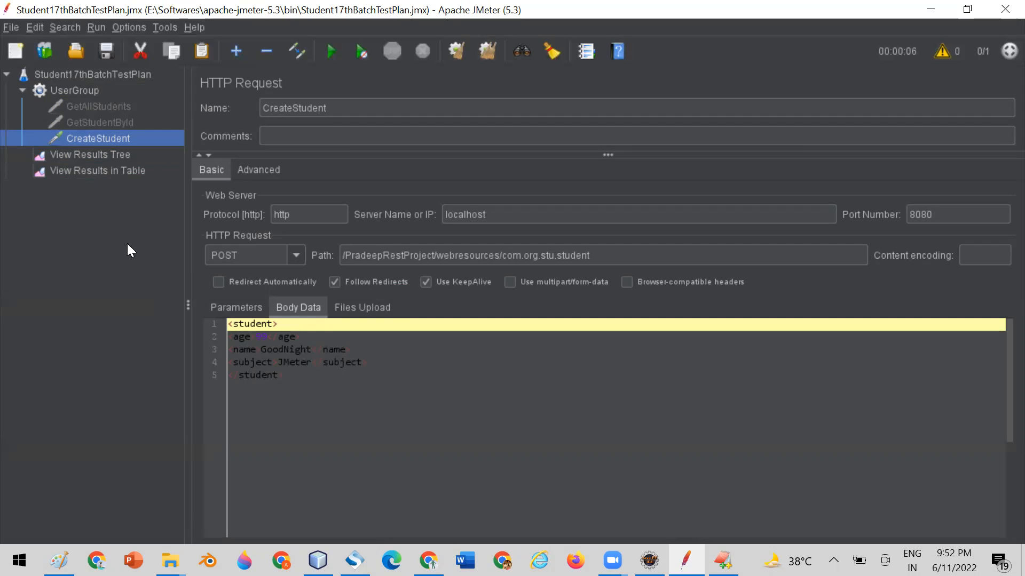
pyautogui.rightClick(89, 137)
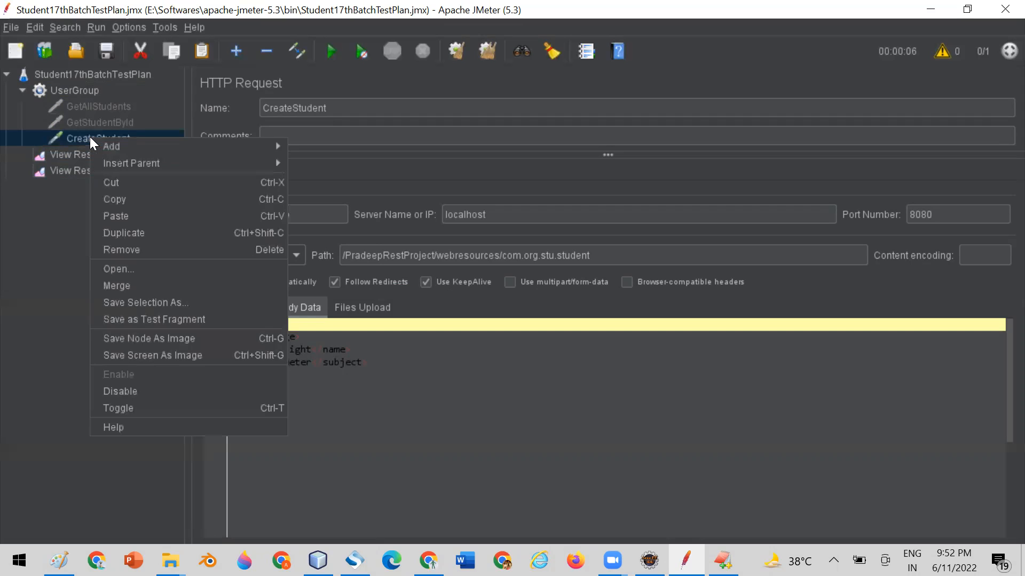
pyautogui.moveTo(174, 152)
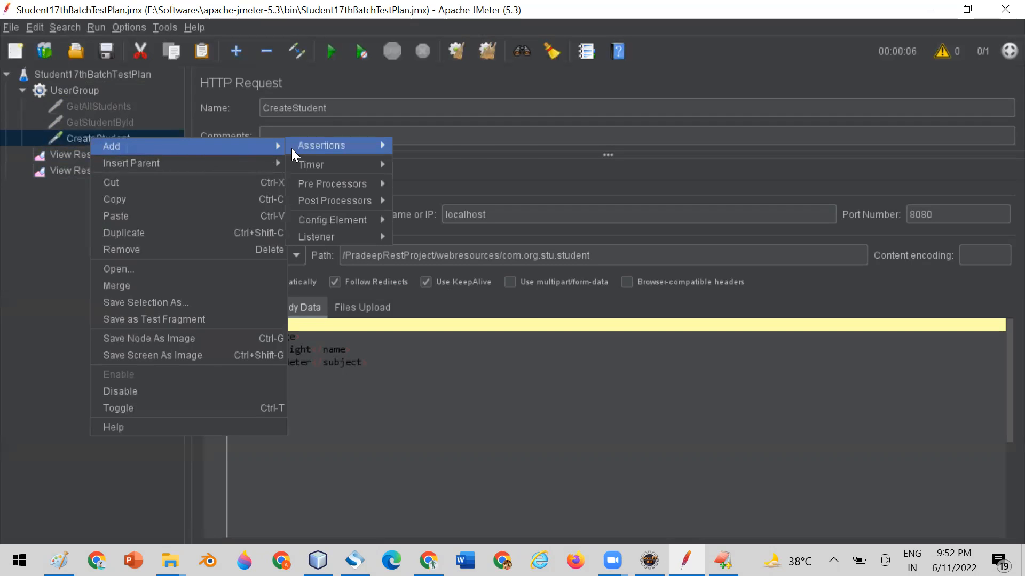
pyautogui.moveTo(356, 220)
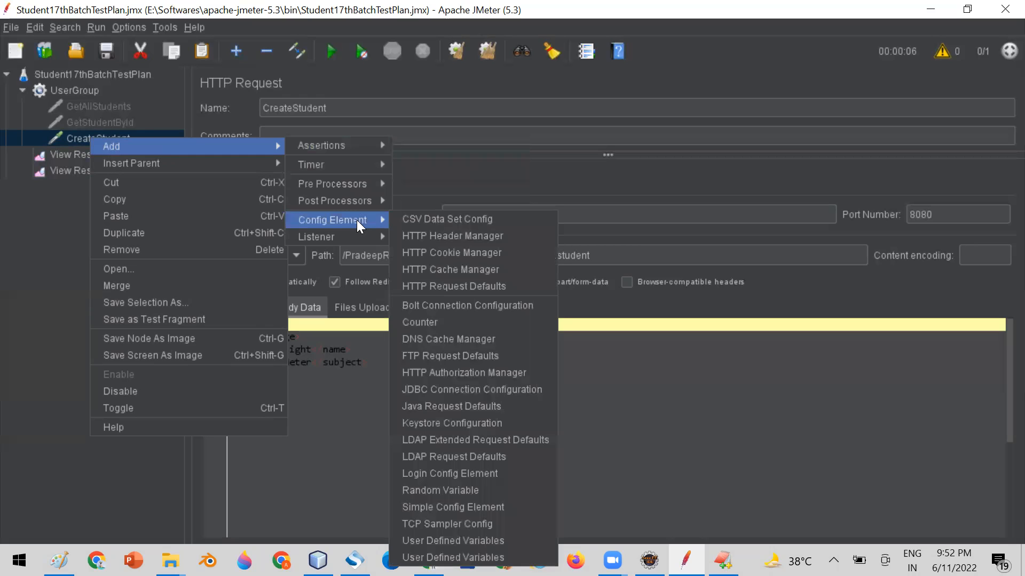
pyautogui.click(425, 235)
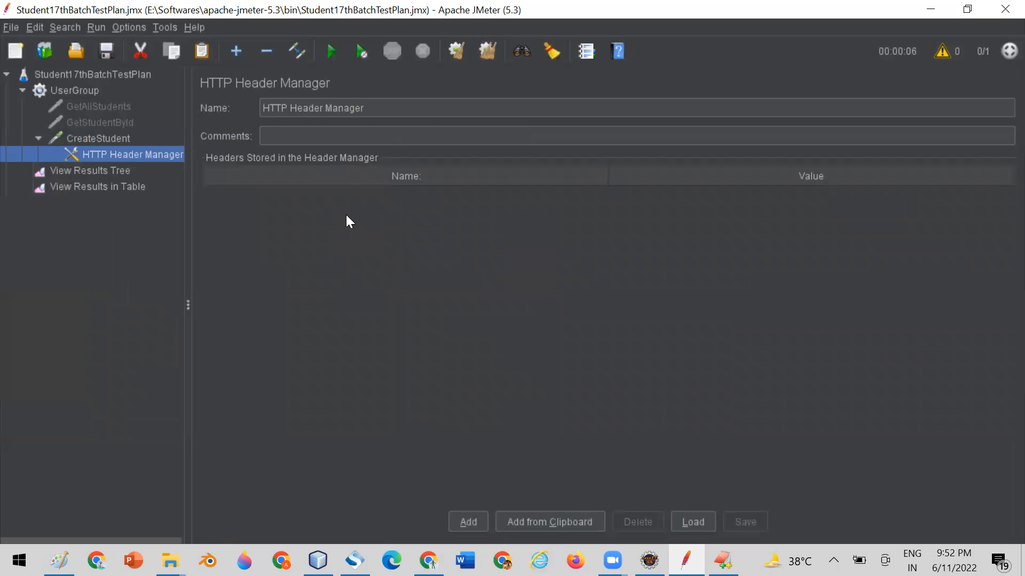
pyautogui.click(469, 521)
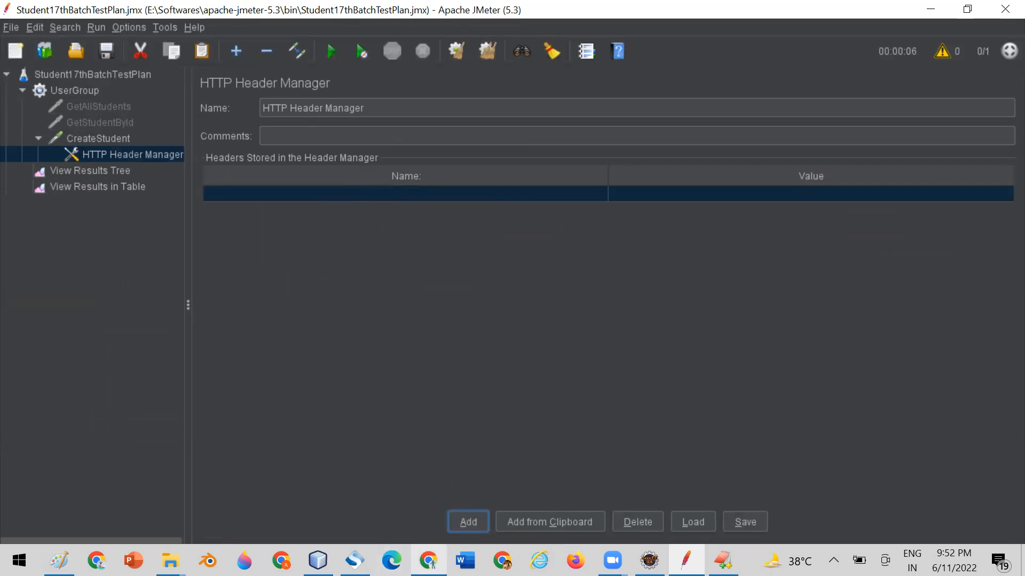
# Switch to Chrome, search Google for "content type" and copy the header name Content-Type from the MDN page.
pyautogui.click(429, 561)
pyautogui.click(598, 12)
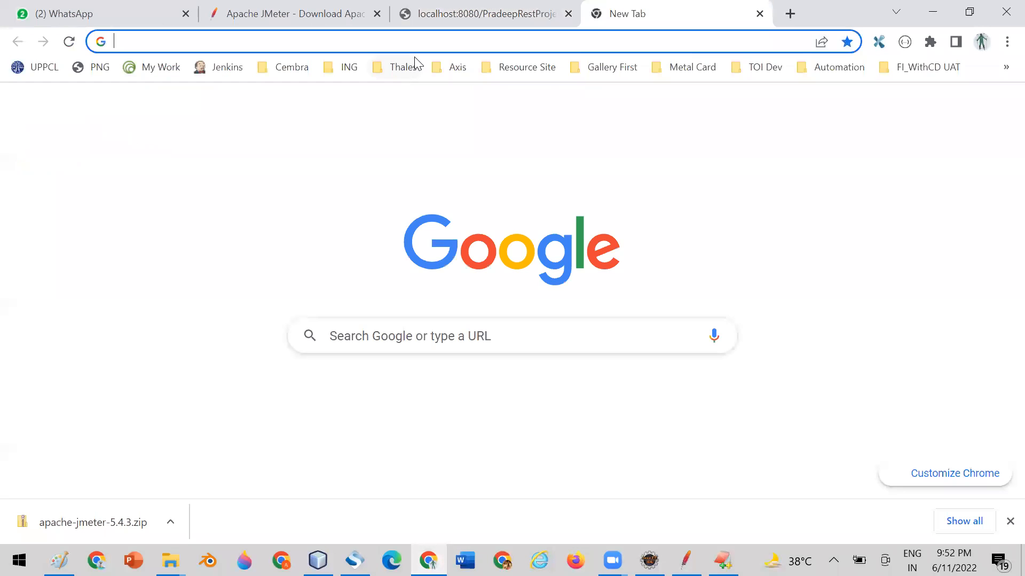
pyautogui.write('content')
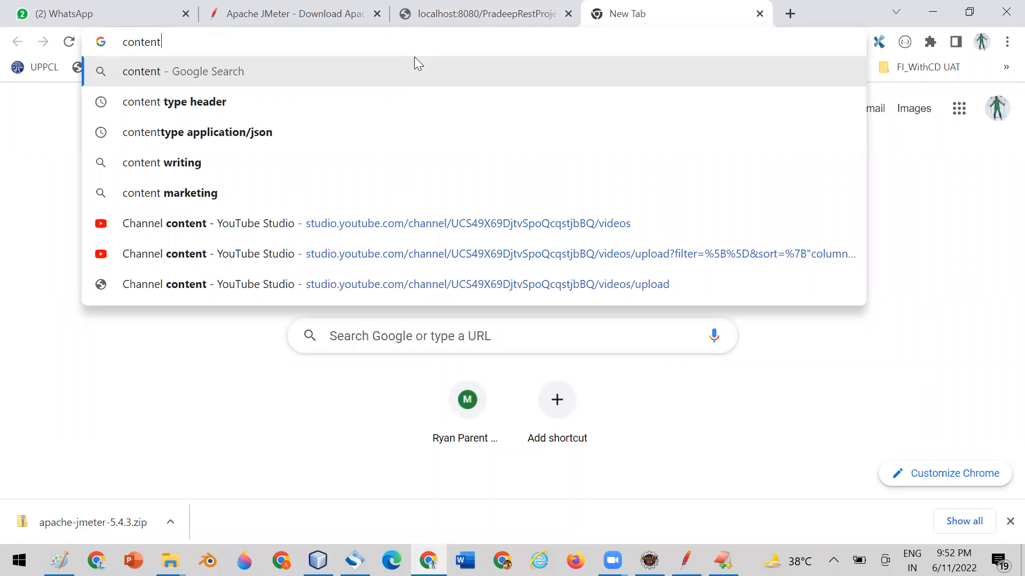
pyautogui.write(' type')
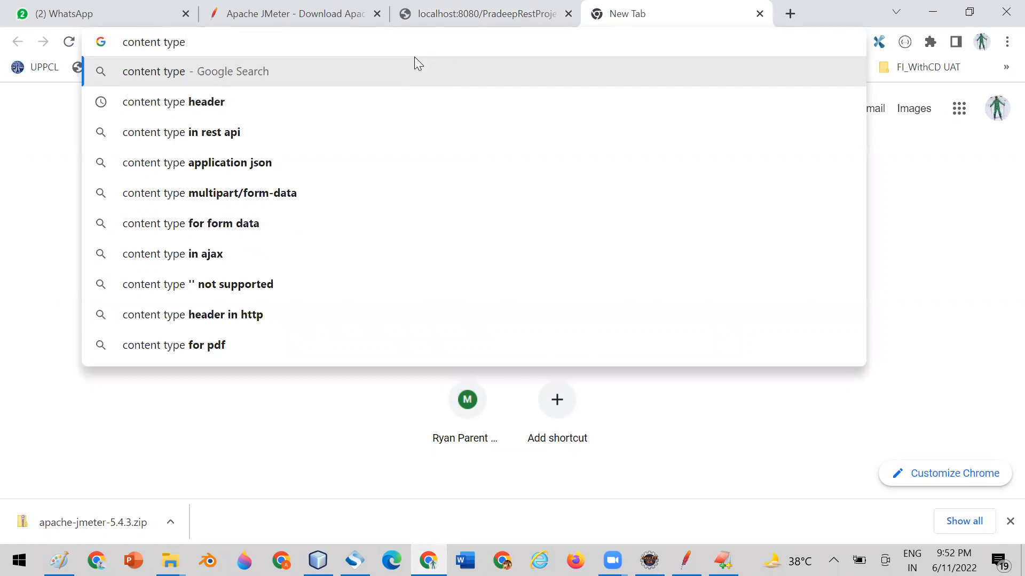
pyautogui.press('Return')
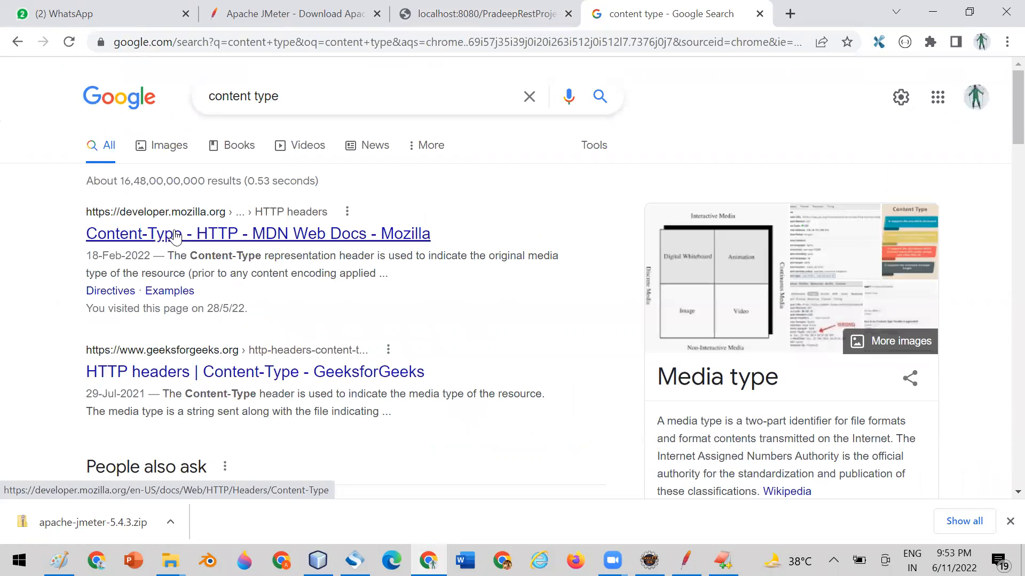
pyautogui.click(174, 234)
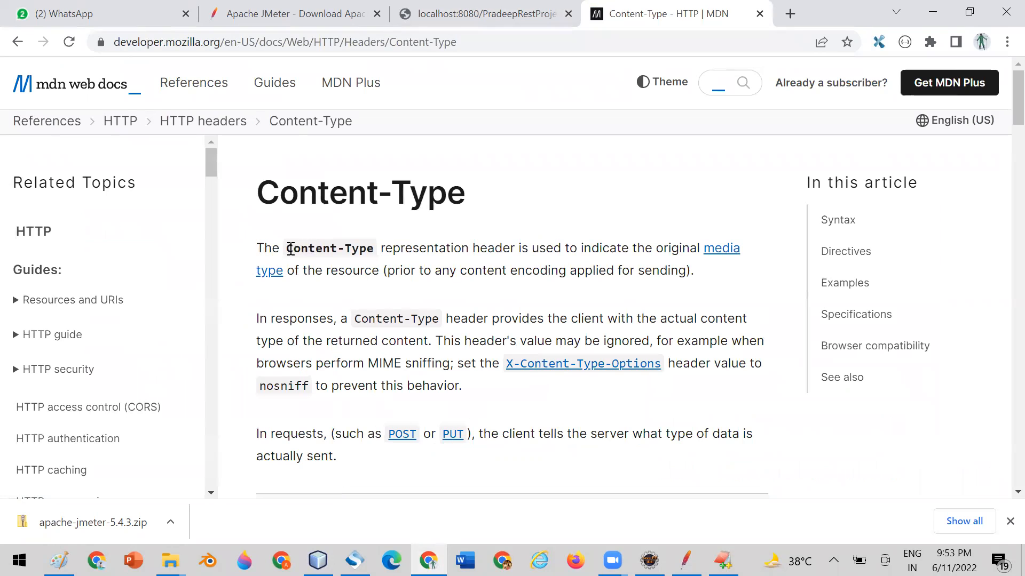
pyautogui.moveTo(286, 249); pyautogui.dragTo(370, 250)
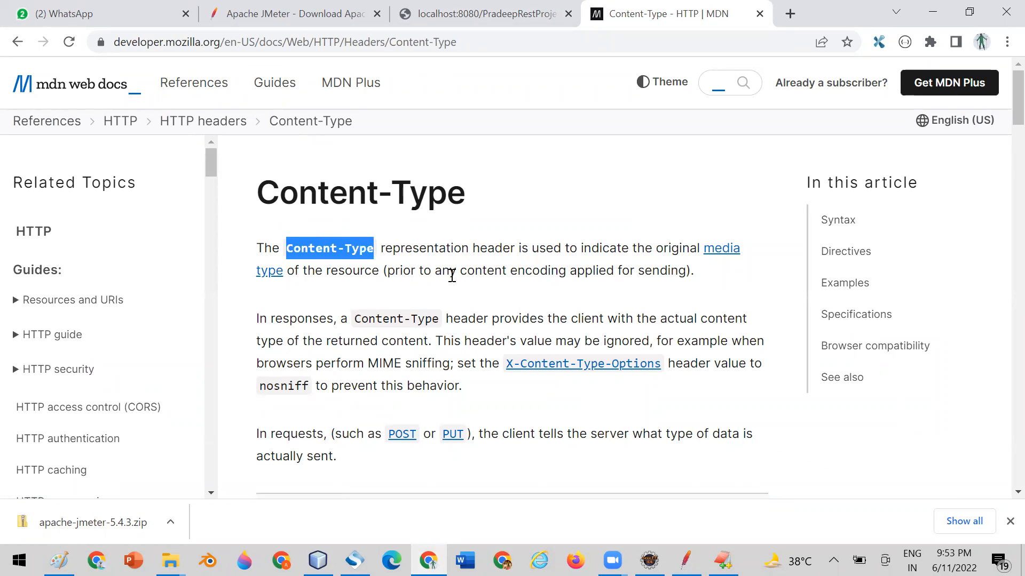
# Switch to JMeter, name the new header Content-Type and start entering its "application" value.
pyautogui.click(685, 560)
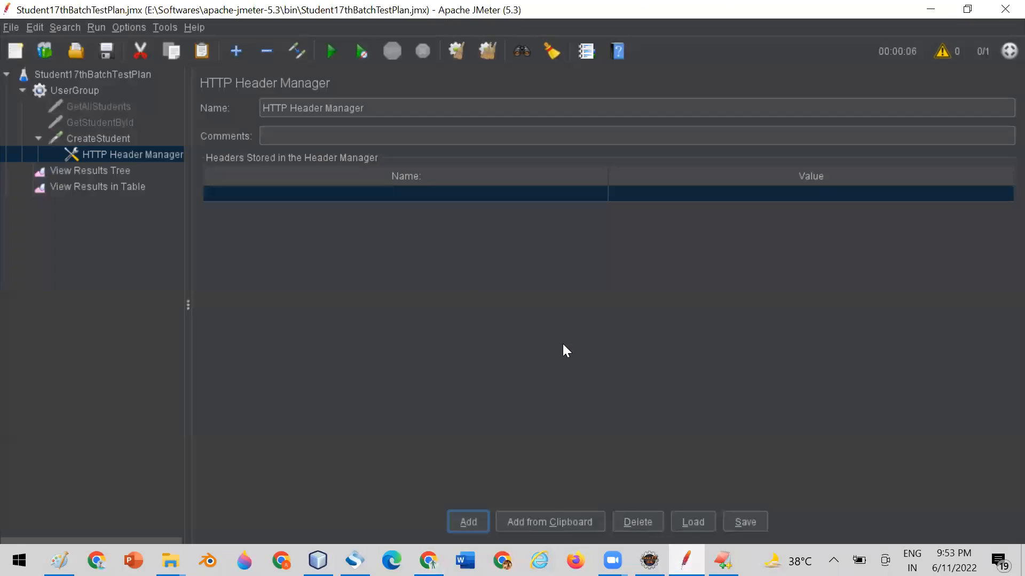
pyautogui.doubleClick(368, 195)
pyautogui.write('Content-Type')
pyautogui.doubleClick(675, 192)
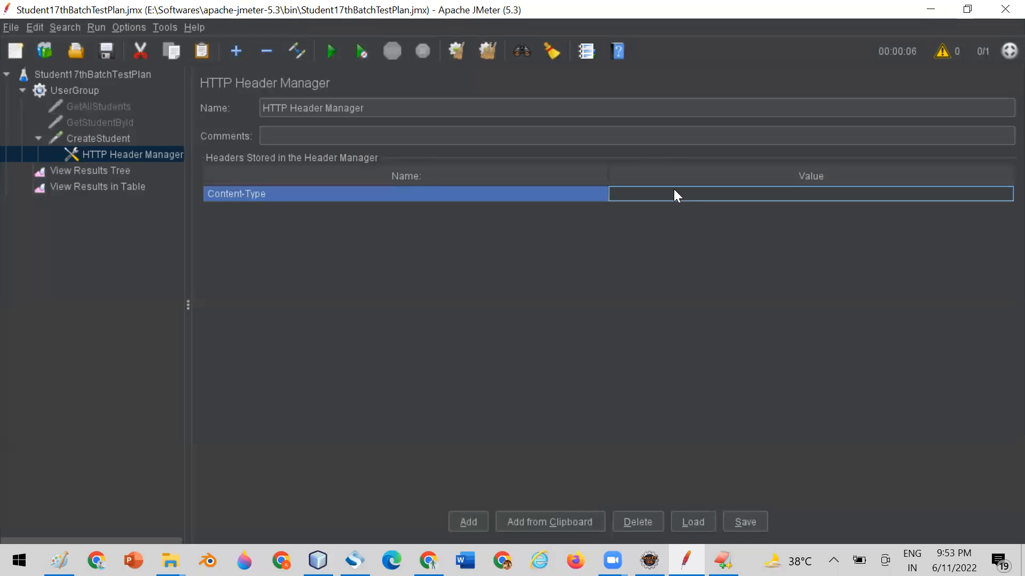
pyautogui.write('appl')
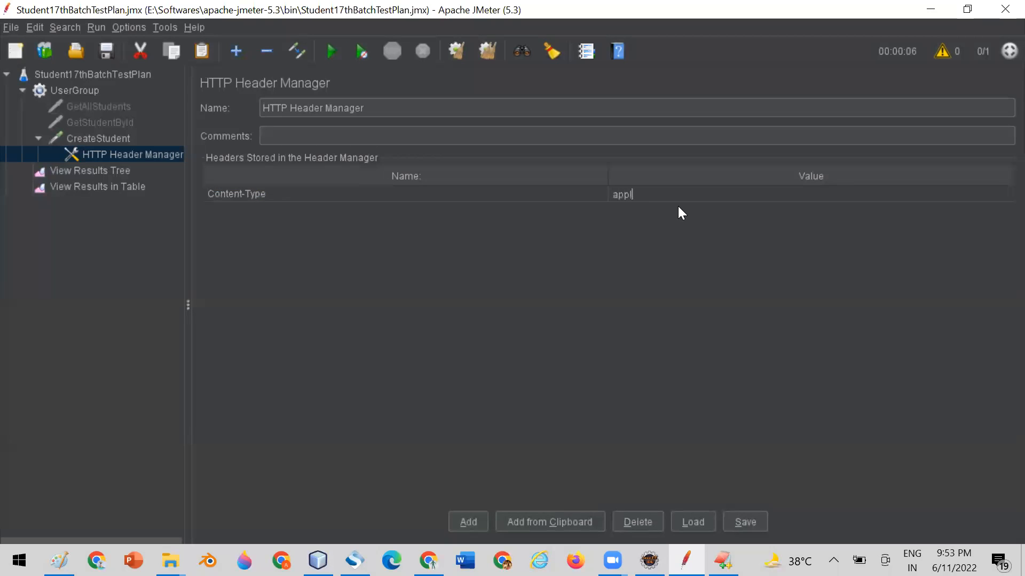
pyautogui.write('ication\\xml')
# Switch to Chrome and look up Content-Type values, extending the Google query to "content type appl" for suggestions.
pyautogui.click(429, 560)
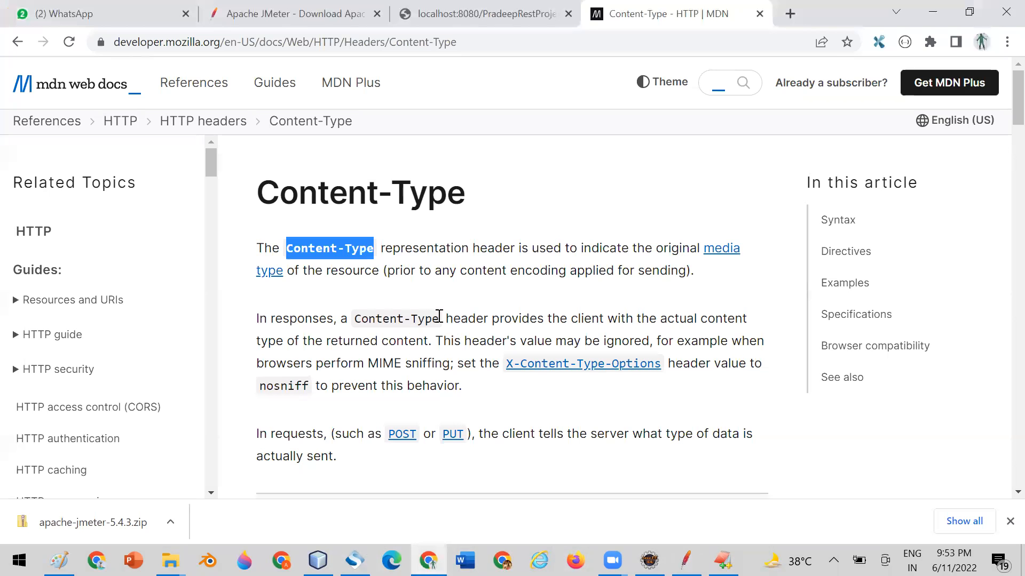
pyautogui.scroll(-6, 522, 296)
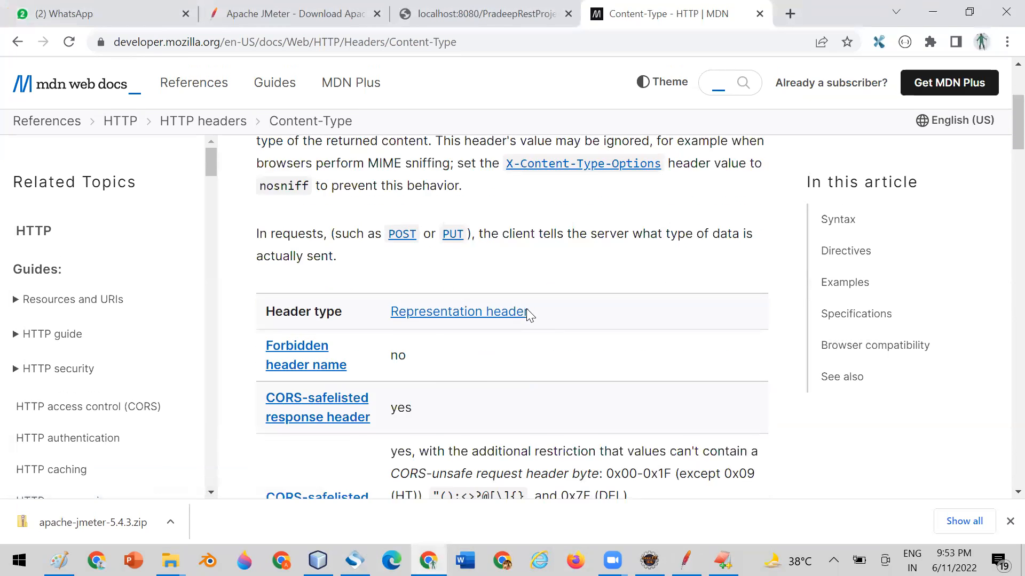
pyautogui.scroll(6, 525, 309)
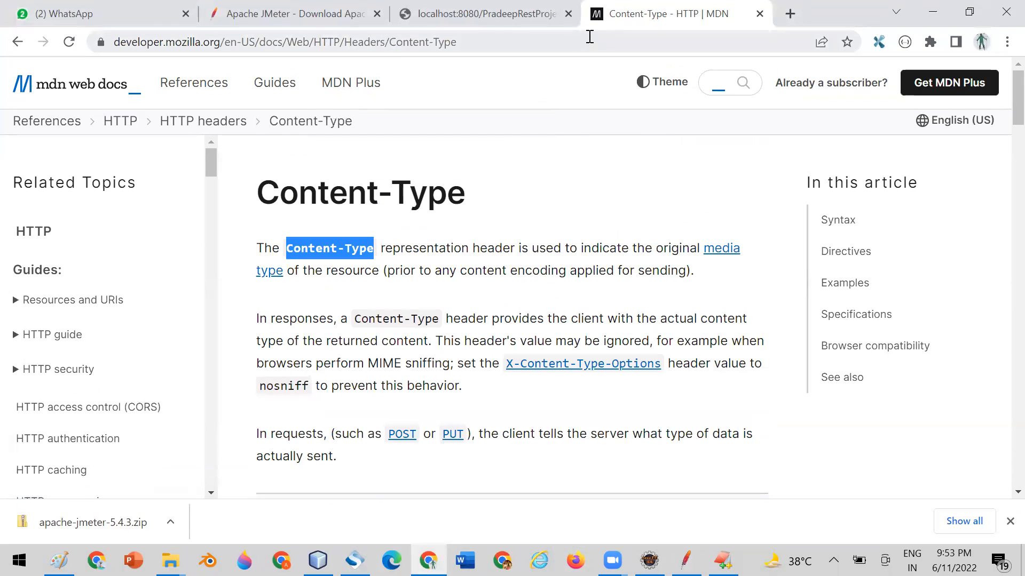
pyautogui.click(17, 41)
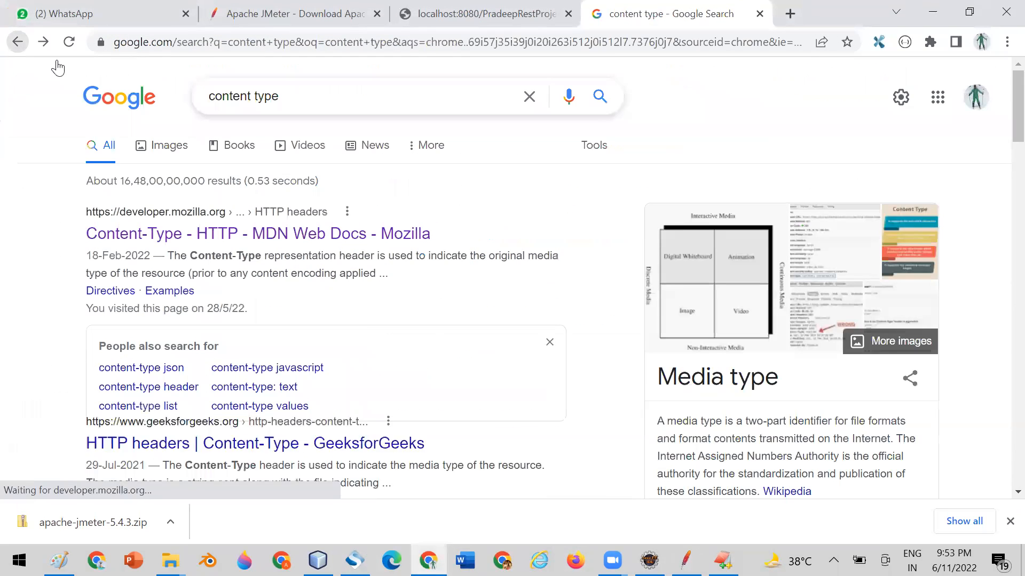
pyautogui.scroll(-3, 317, 256)
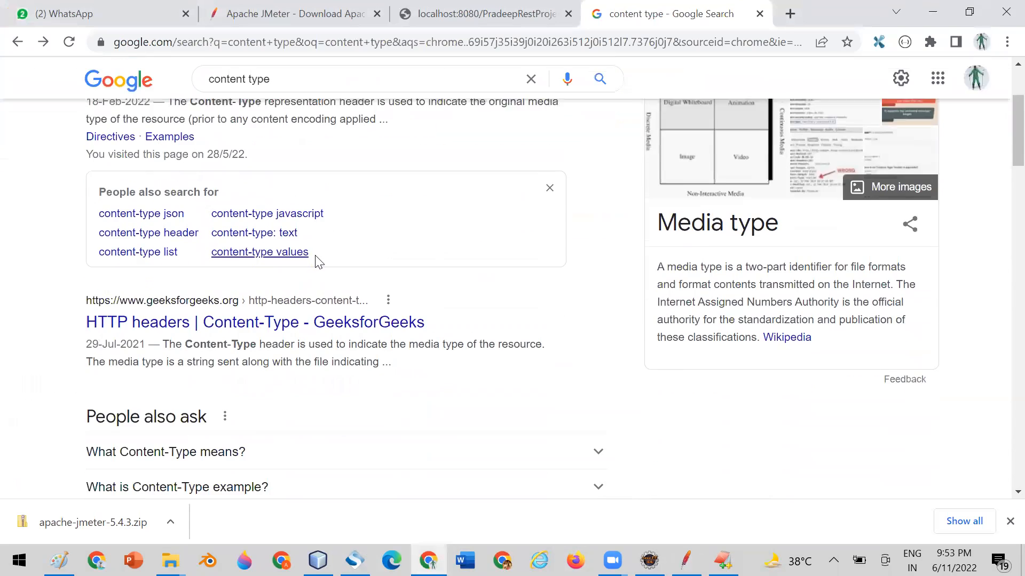
pyautogui.scroll(3, 317, 256)
pyautogui.write('app')
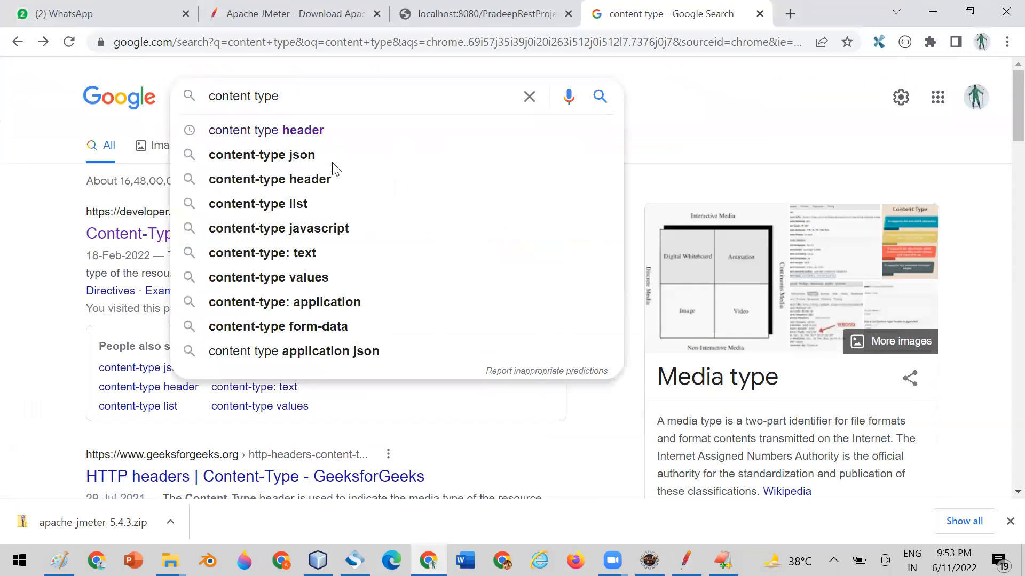
pyautogui.write('l')
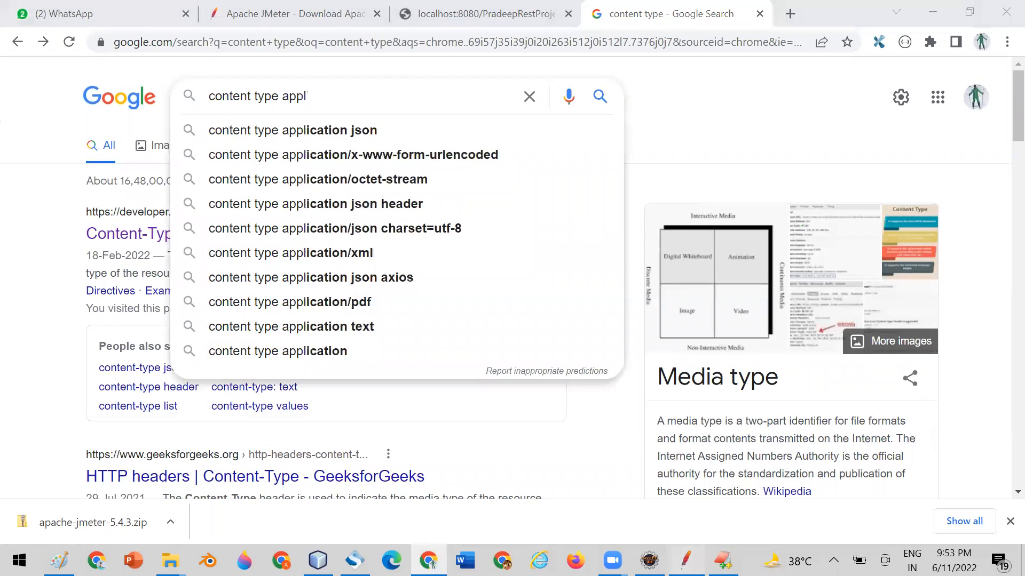
# Return to JMeter, set the Content-Type header's value to application/xml and save the test plan.
pyautogui.click(686, 560)
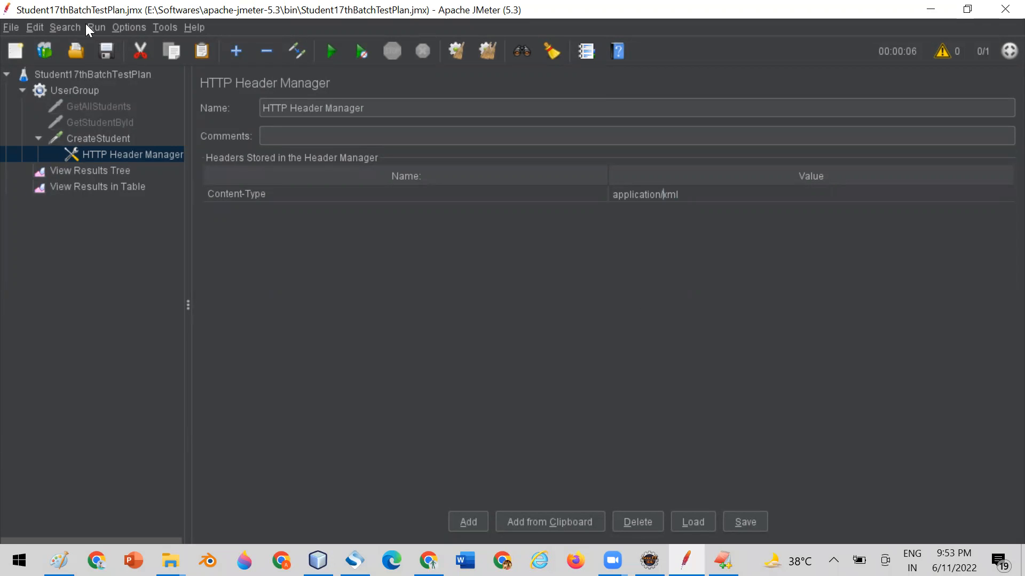
pyautogui.click(104, 52)
# Clear all previous results, rerun the test plan and check the CreateStudent sample's status in View Results in Table.
pyautogui.click(97, 188)
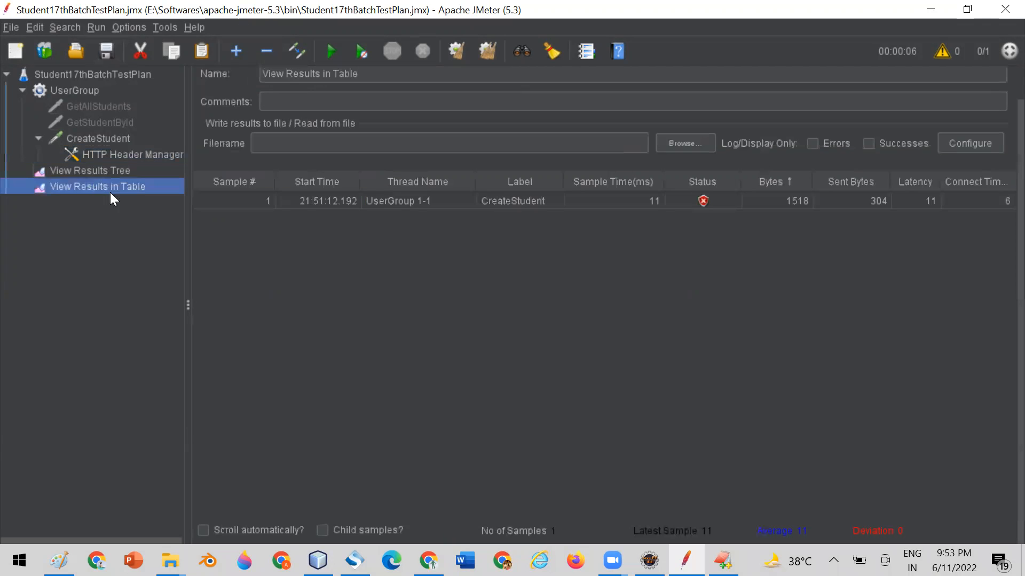
pyautogui.click(483, 53)
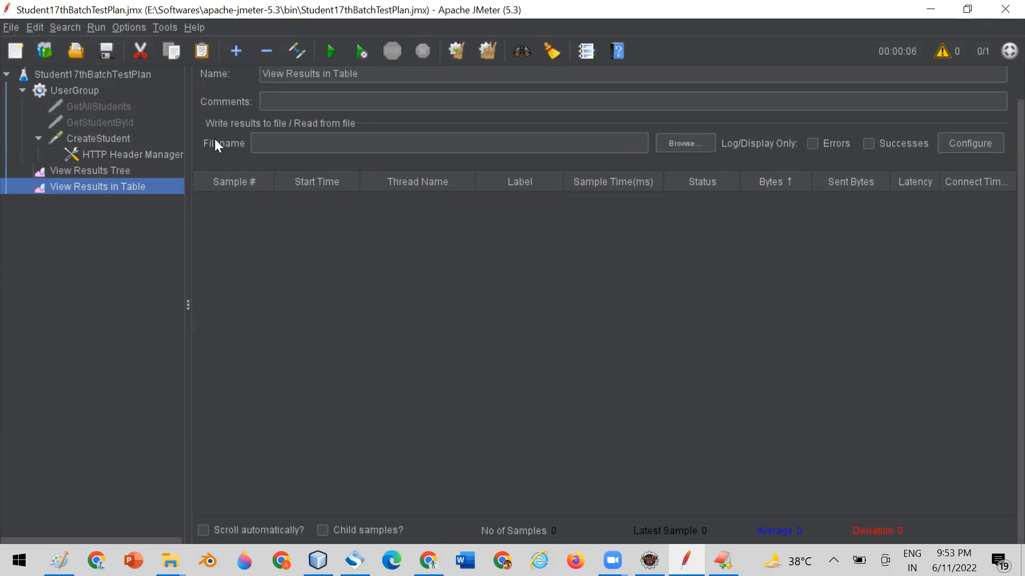
pyautogui.click(329, 51)
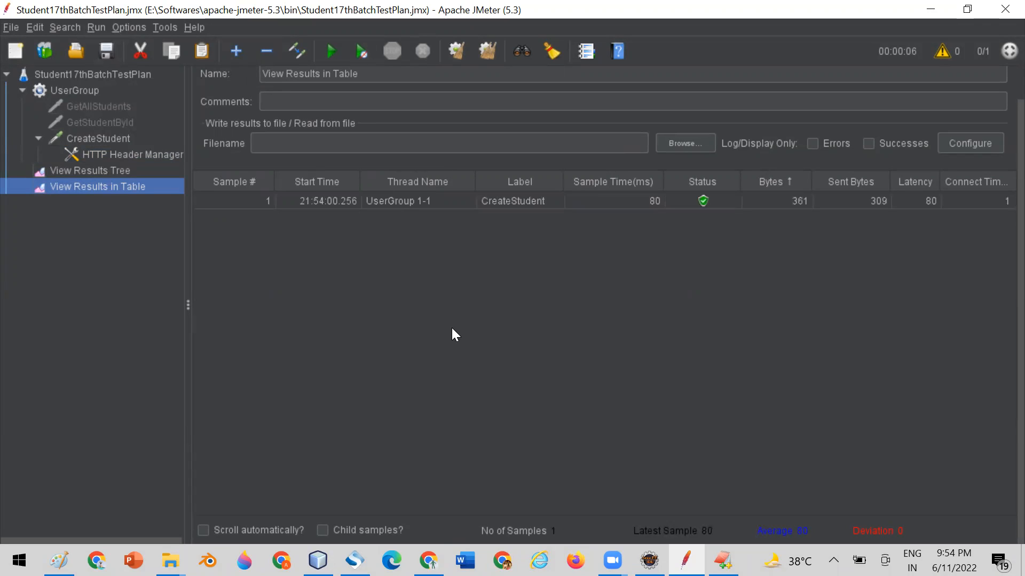
pyautogui.click(485, 202)
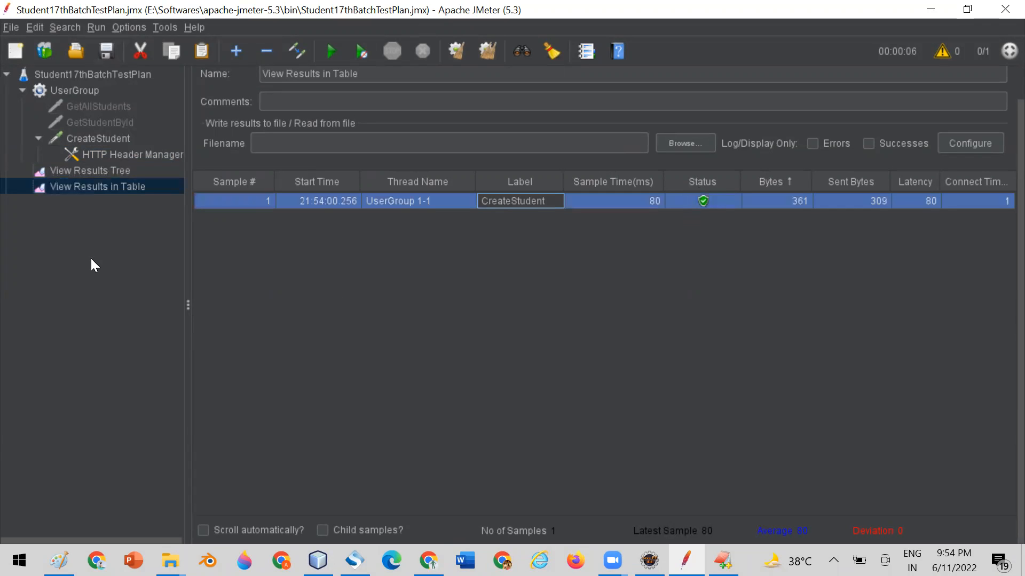
# Inspect the CreateStudent sample's response code, response message and response body in View Results Tree.
pyautogui.click(94, 168)
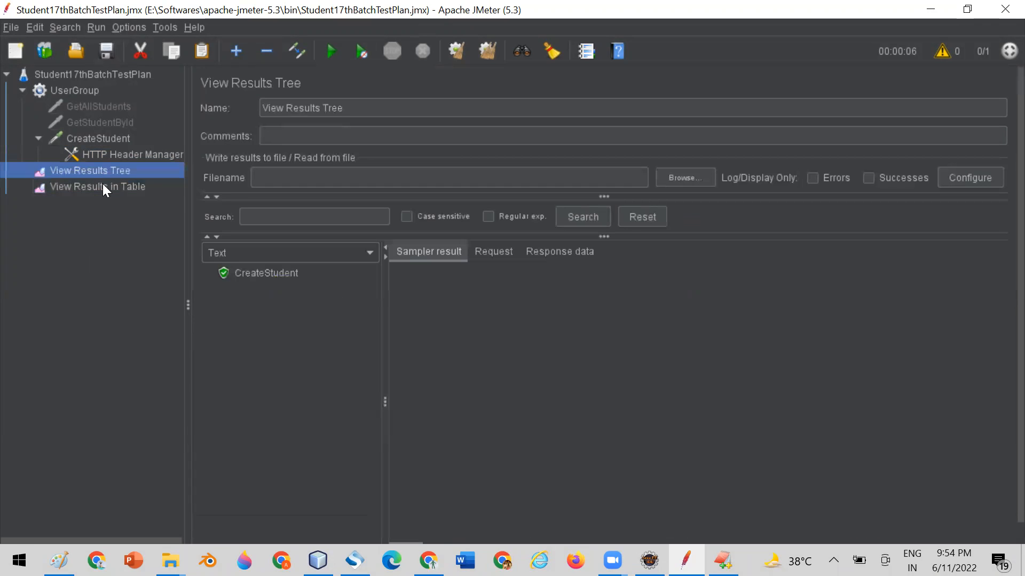
pyautogui.click(255, 275)
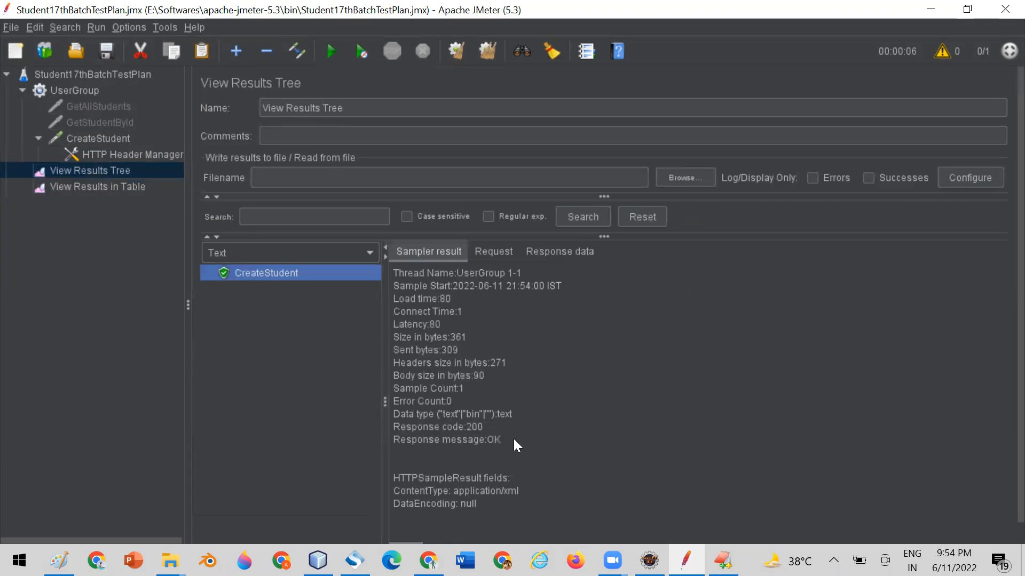
pyautogui.moveTo(514, 440); pyautogui.dragTo(491, 436)
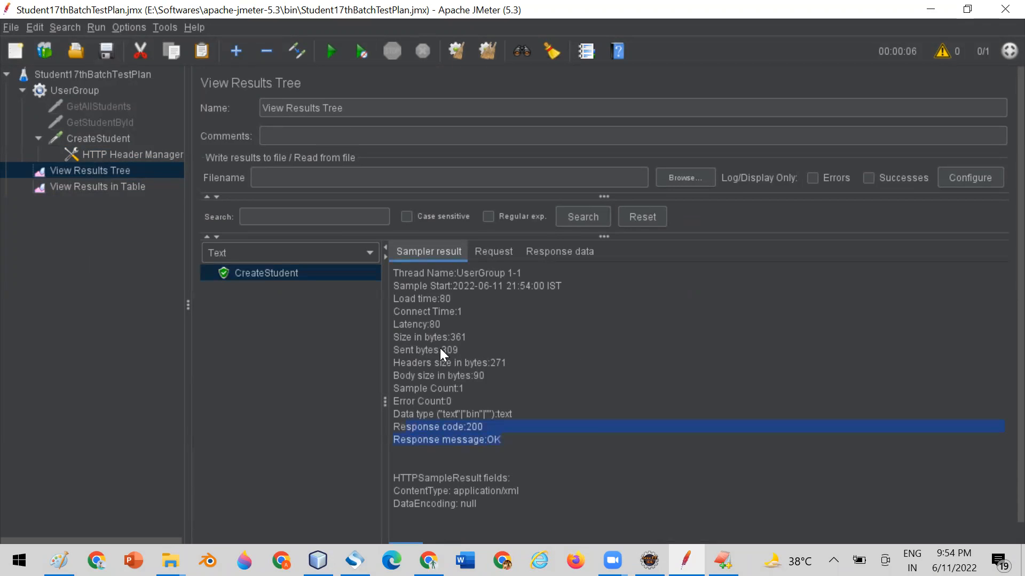
pyautogui.click(537, 251)
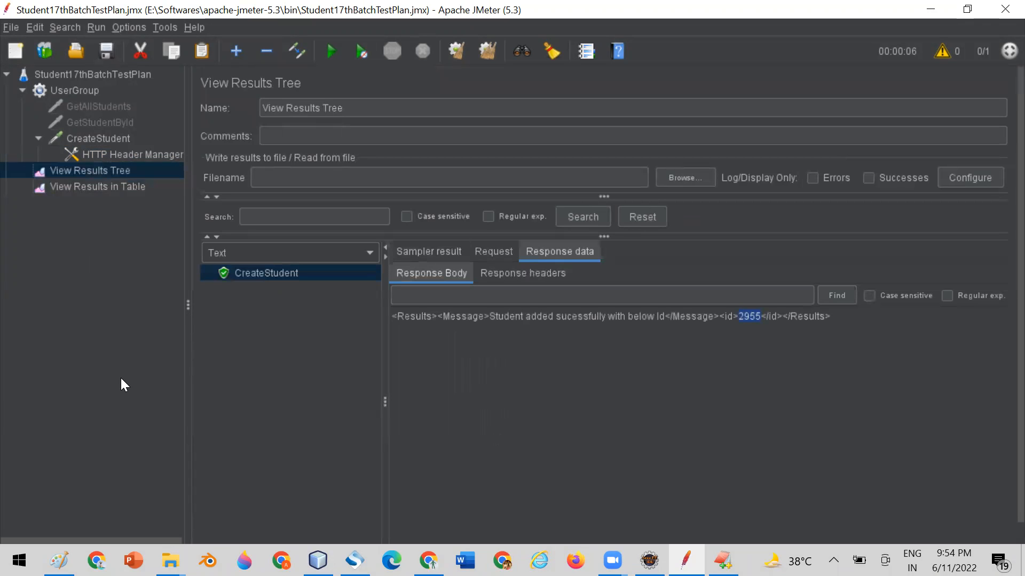
# Try adding an apiKey header with an API key value in CreateStudent's HTTP Header Manager, and delete that header again.
pyautogui.click(86, 139)
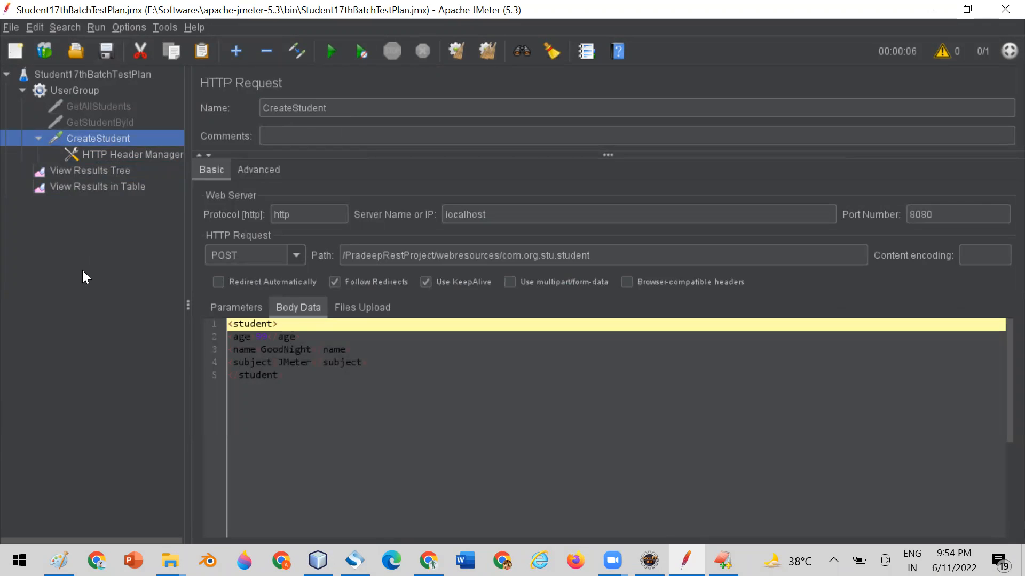
pyautogui.click(128, 153)
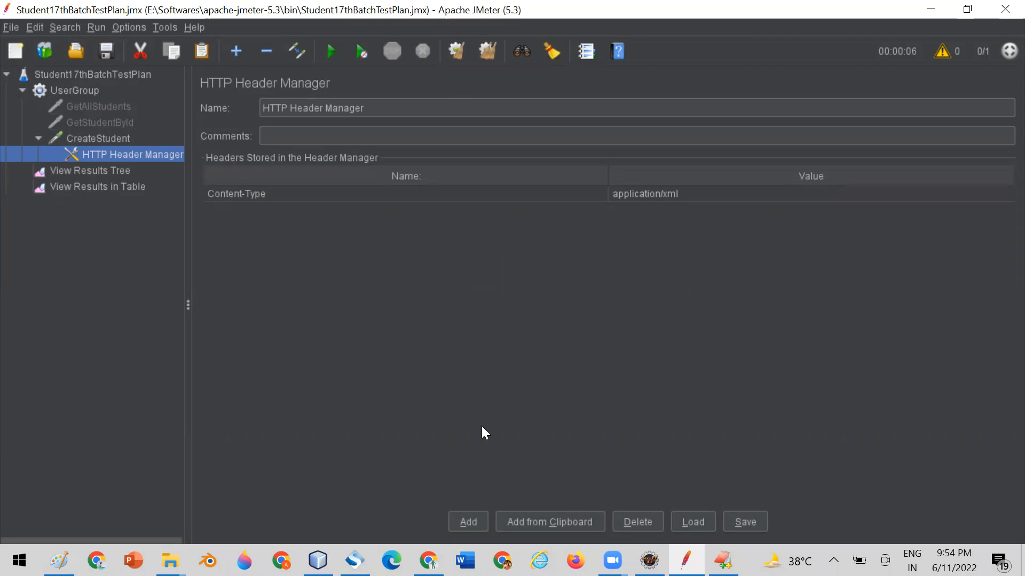
pyautogui.click(465, 521)
pyautogui.click(239, 213)
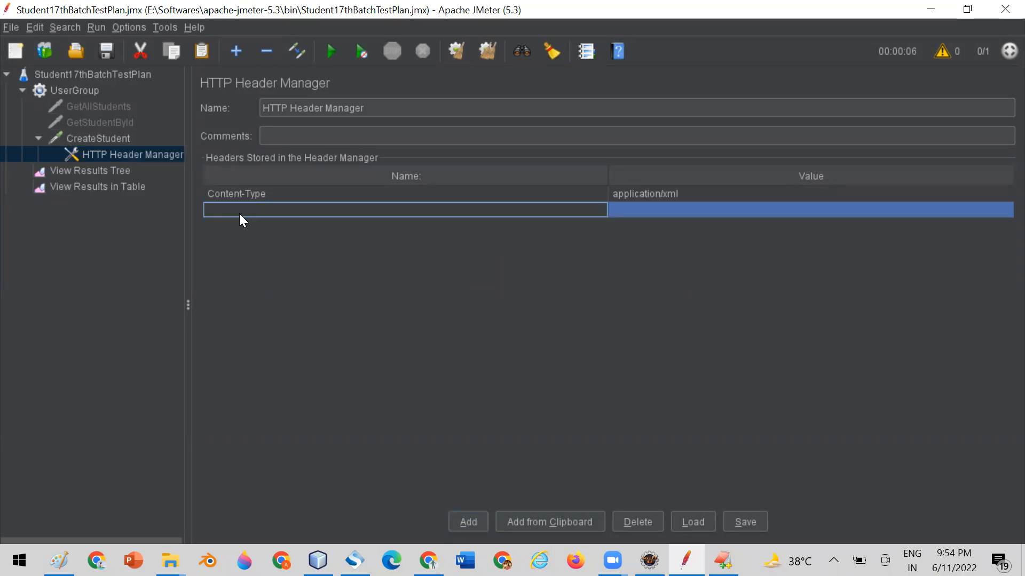
pyautogui.write('apiKey')
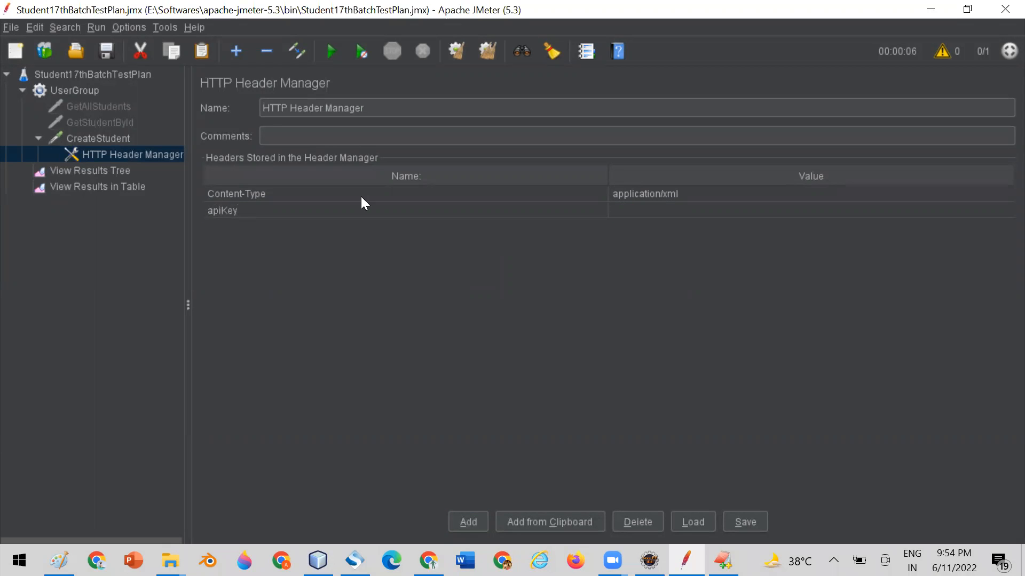
pyautogui.doubleClick(637, 211)
pyautogui.write('36483wdhkjhsdkjshkds')
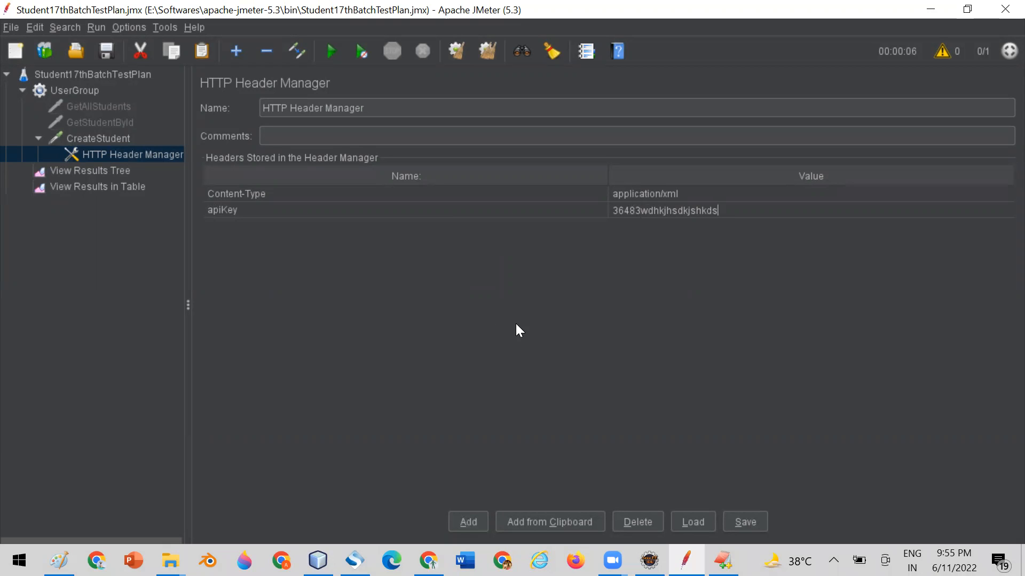
pyautogui.click(310, 209)
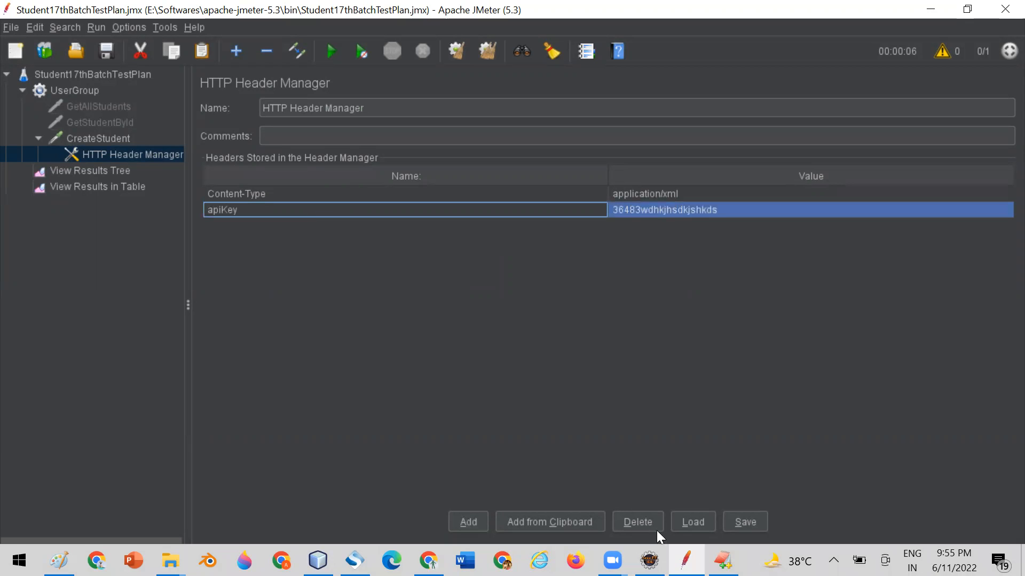
pyautogui.click(637, 523)
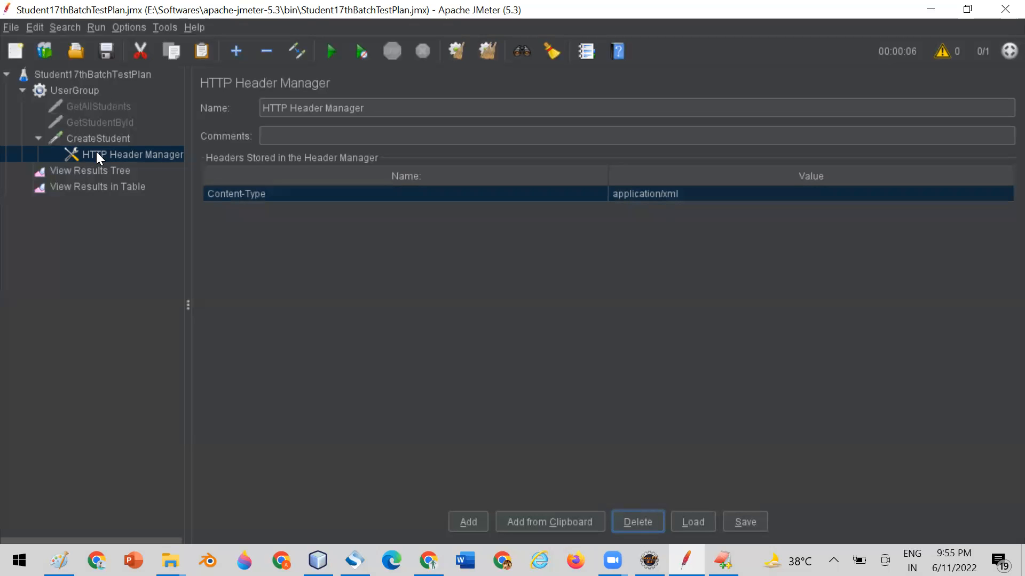
# Set the UserGroup thread group's number of threads (users) to 5.
pyautogui.click(89, 140)
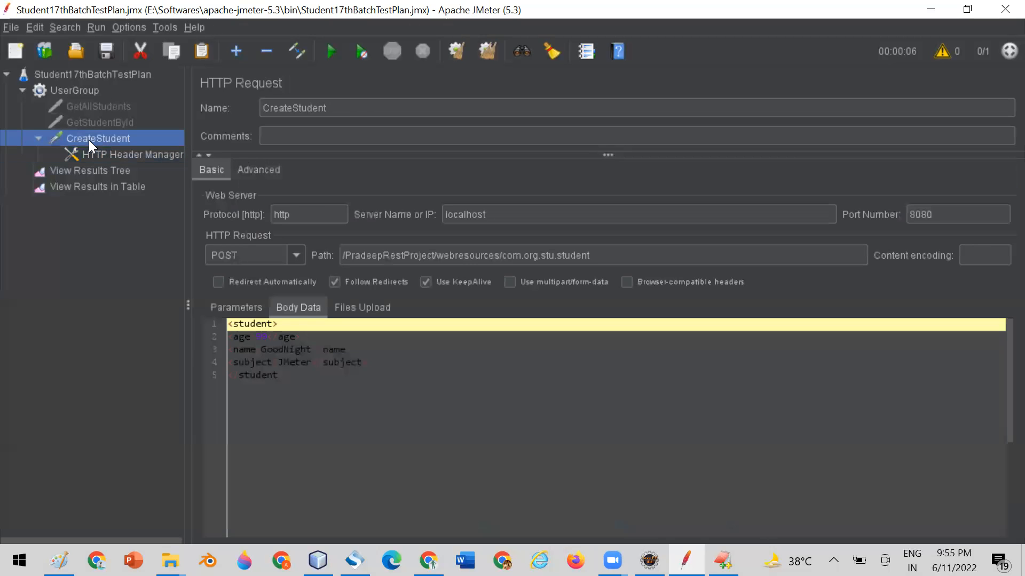
pyautogui.click(83, 92)
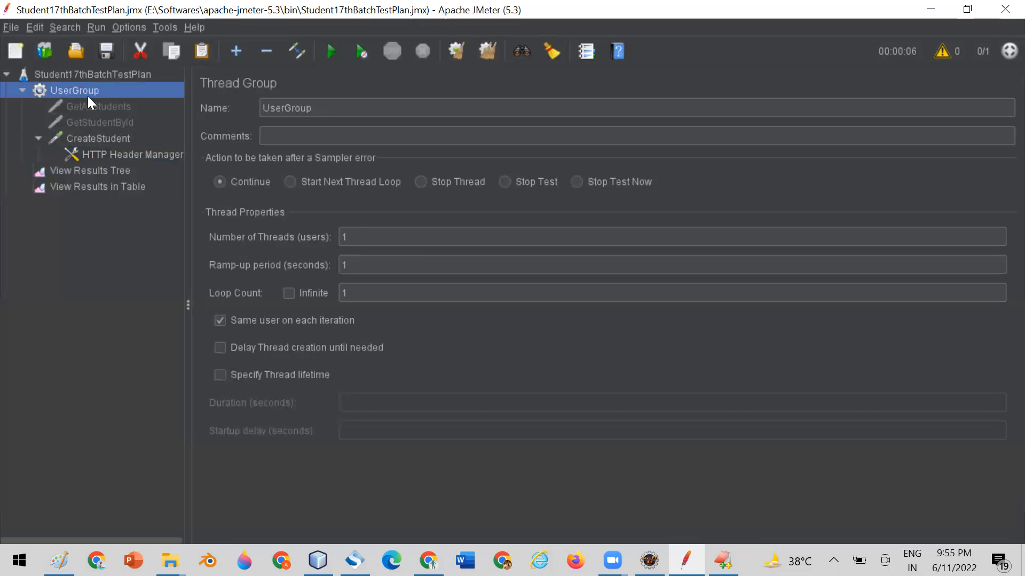
pyautogui.click(375, 237)
pyautogui.press('BackSpace')
pyautogui.write('5')
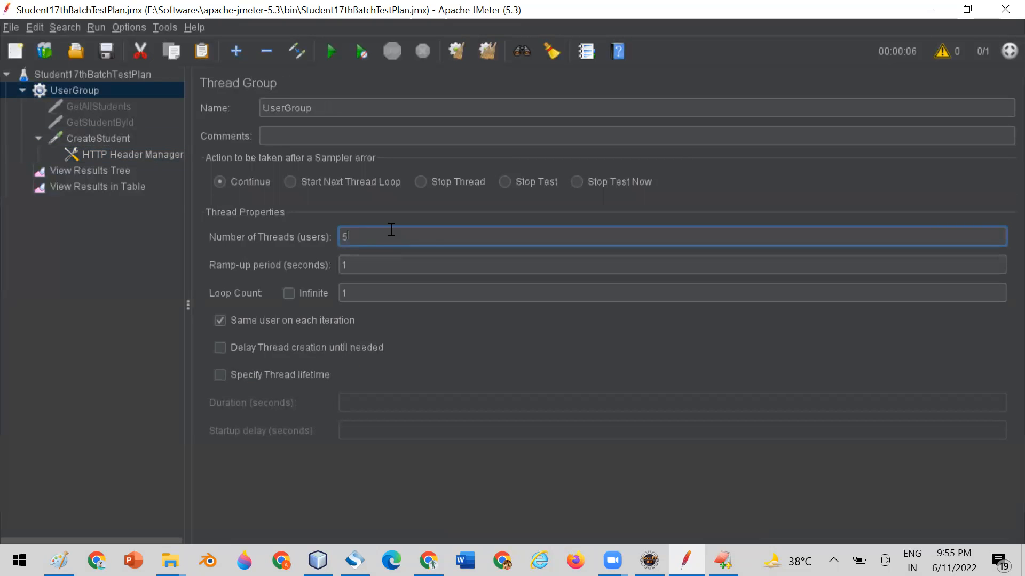
pyautogui.click(117, 257)
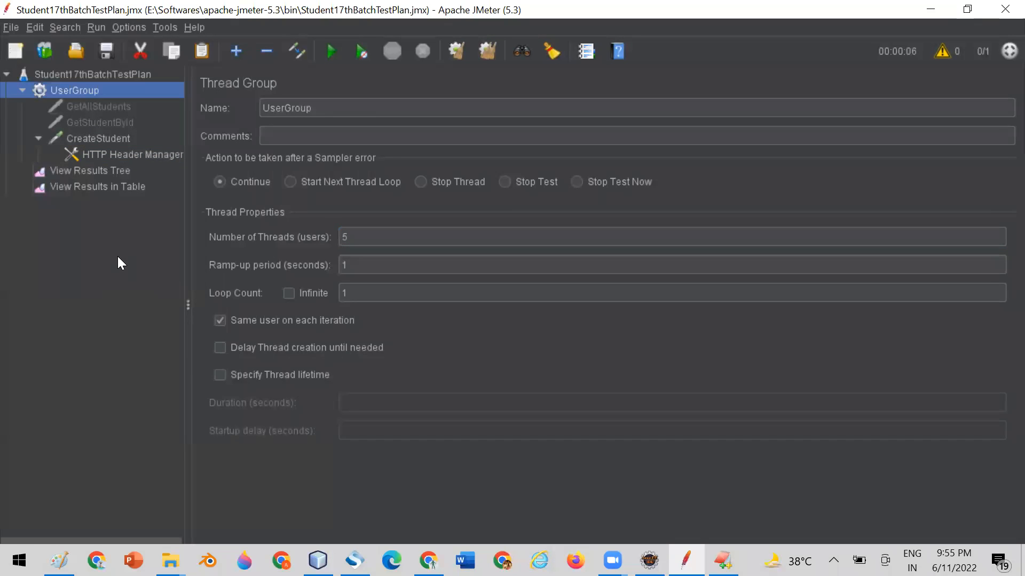
# Check the student id returned in the previous CreateStudent response body in View Results Tree.
pyautogui.click(87, 186)
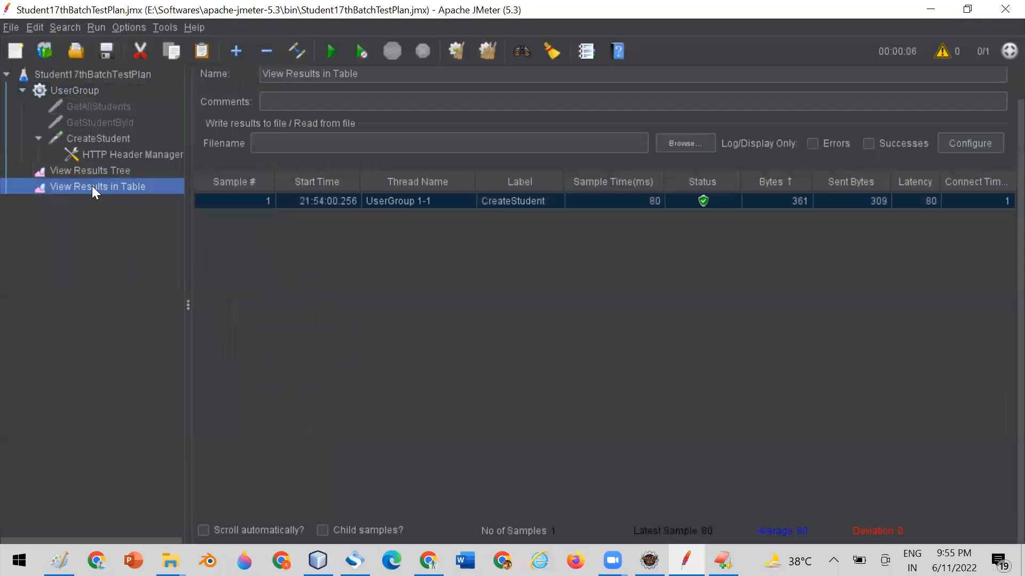
pyautogui.click(88, 168)
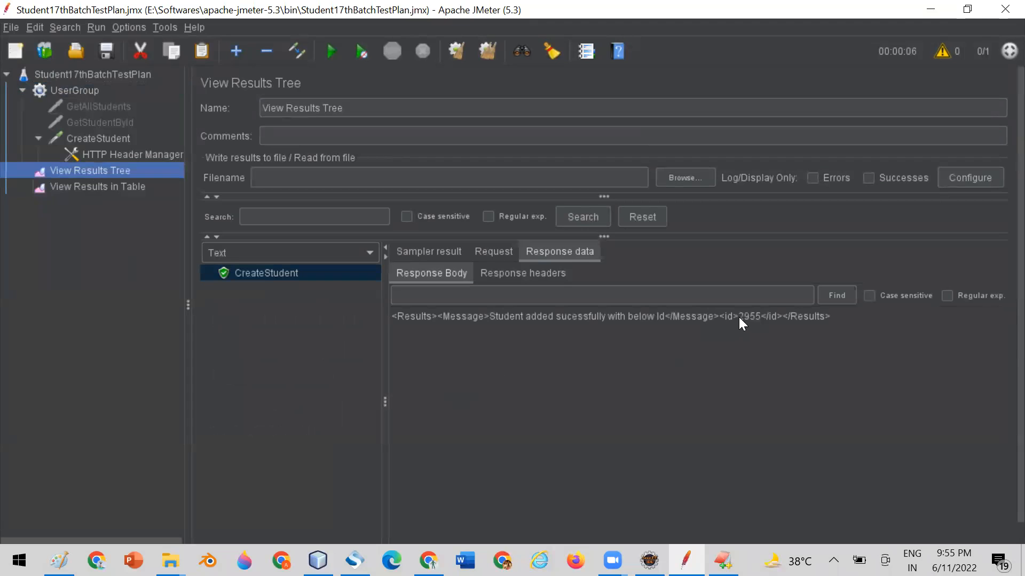
pyautogui.moveTo(740, 318); pyautogui.dragTo(751, 318)
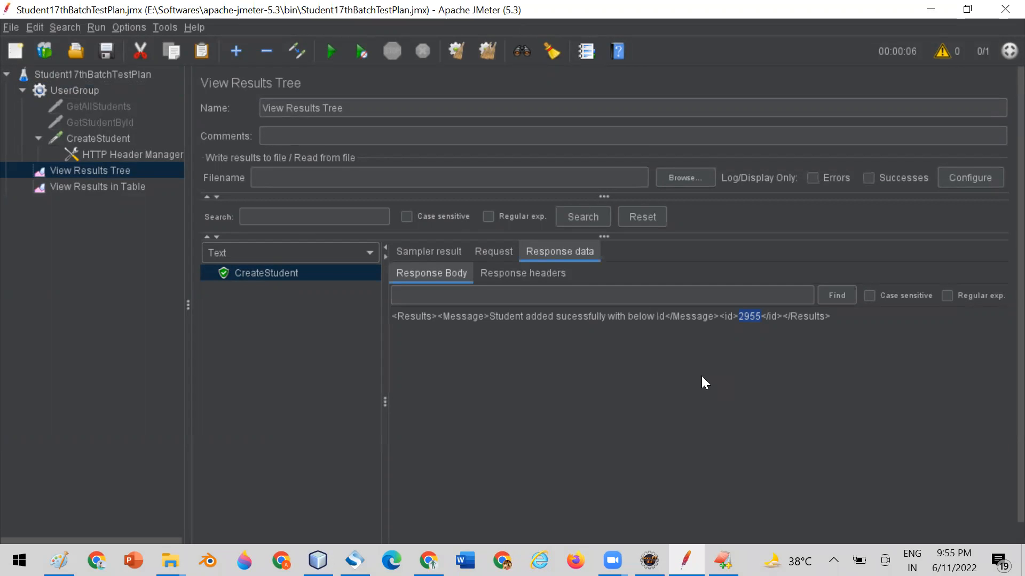
# Clear all previous results and run the test plan with View Results in Table open.
pyautogui.click(66, 187)
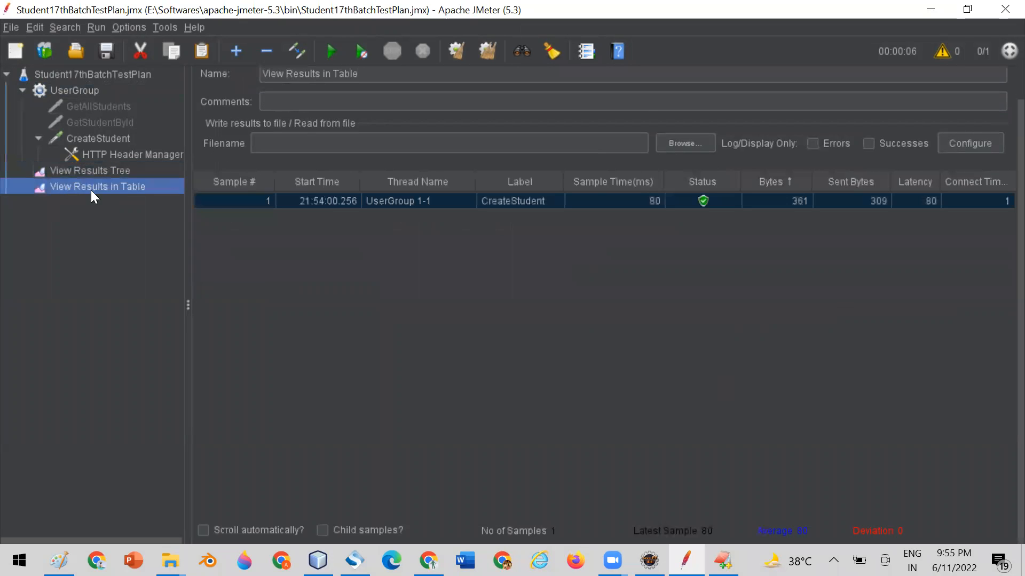
pyautogui.click(483, 52)
pyautogui.click(331, 51)
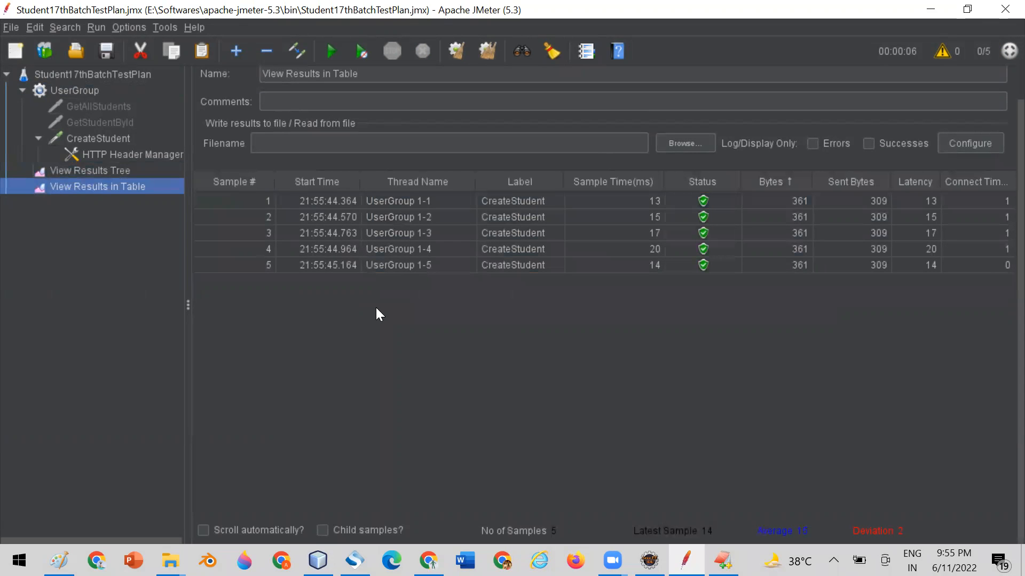
# Inspect the response body of each of the five CreateStudent samples in View Results Tree.
pyautogui.click(89, 171)
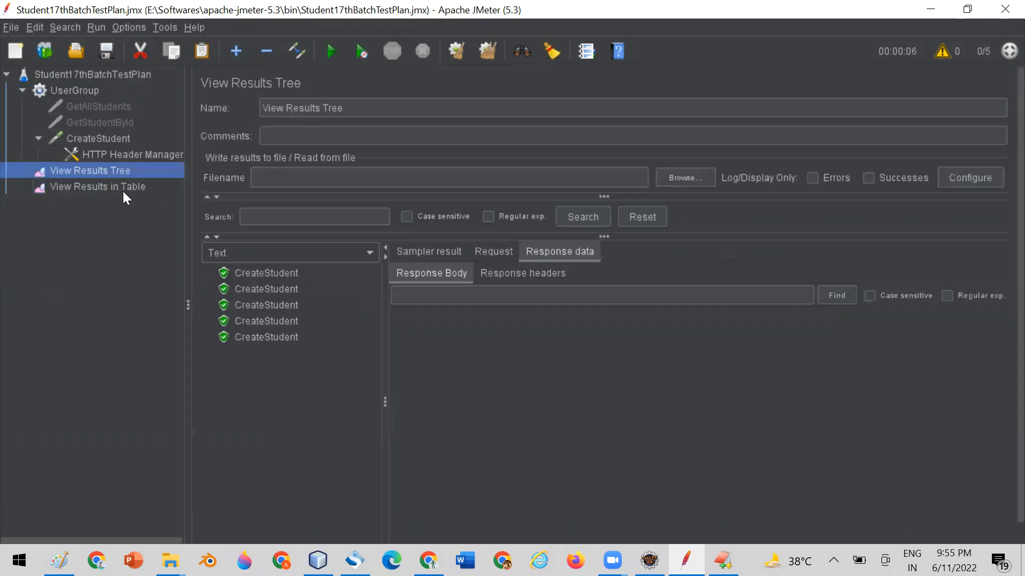
pyautogui.click(281, 272)
pyautogui.click(281, 291)
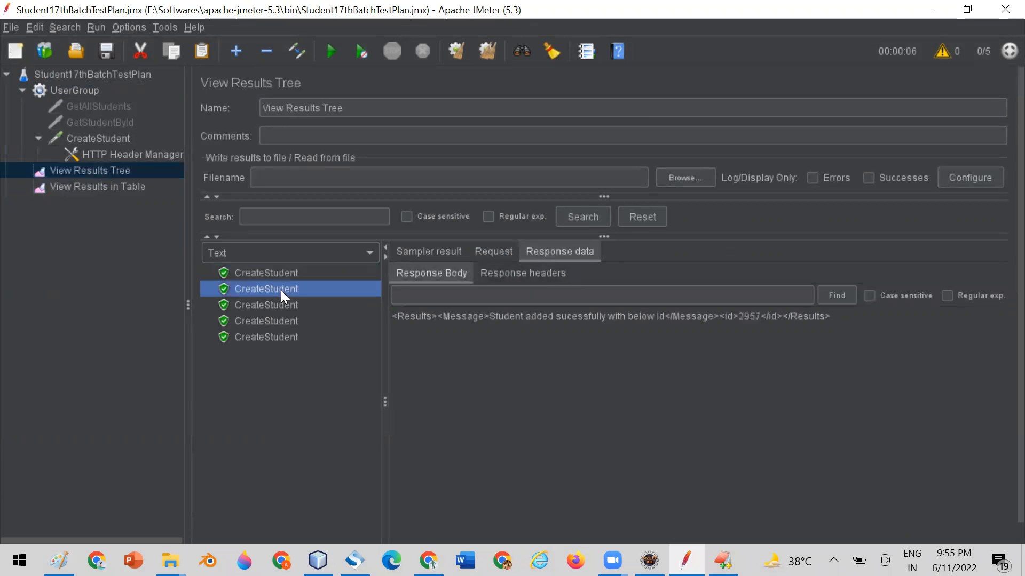
pyautogui.click(276, 306)
pyautogui.click(274, 319)
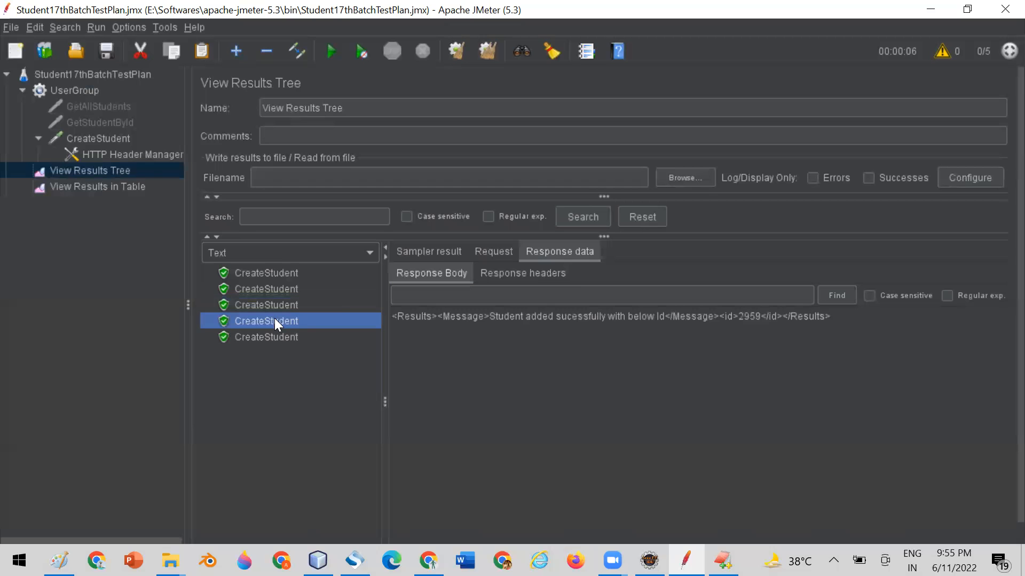
pyautogui.click(274, 336)
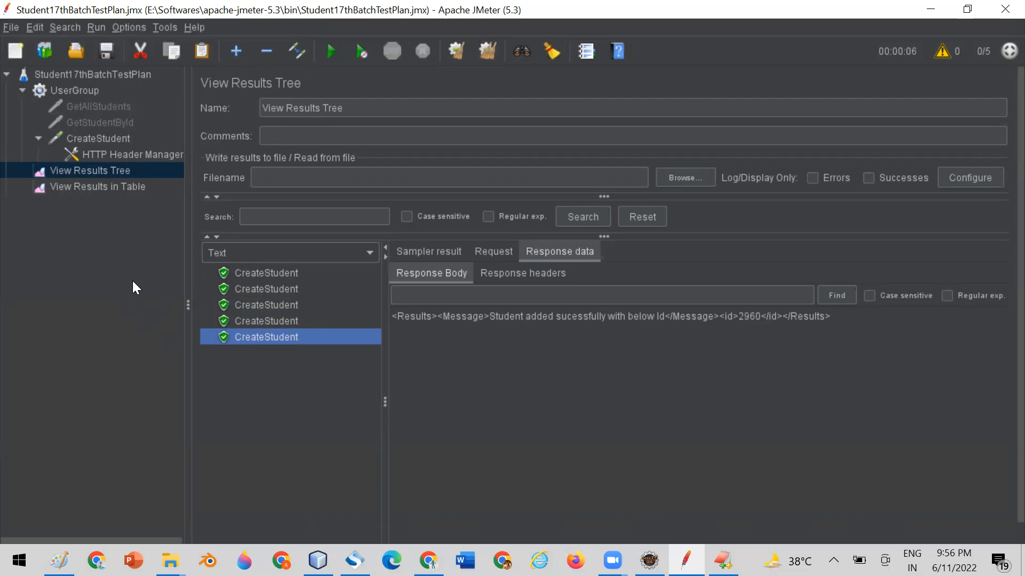
# Enable the disabled GetAllStudents and GetStudentById requests under UserGroup.
pyautogui.click(117, 105)
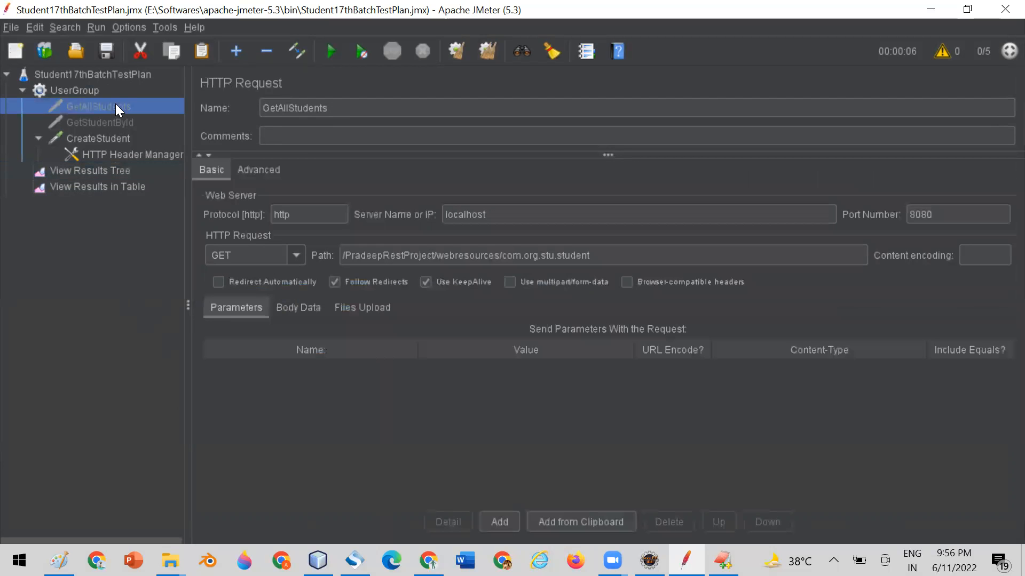
pyautogui.rightClick(116, 105)
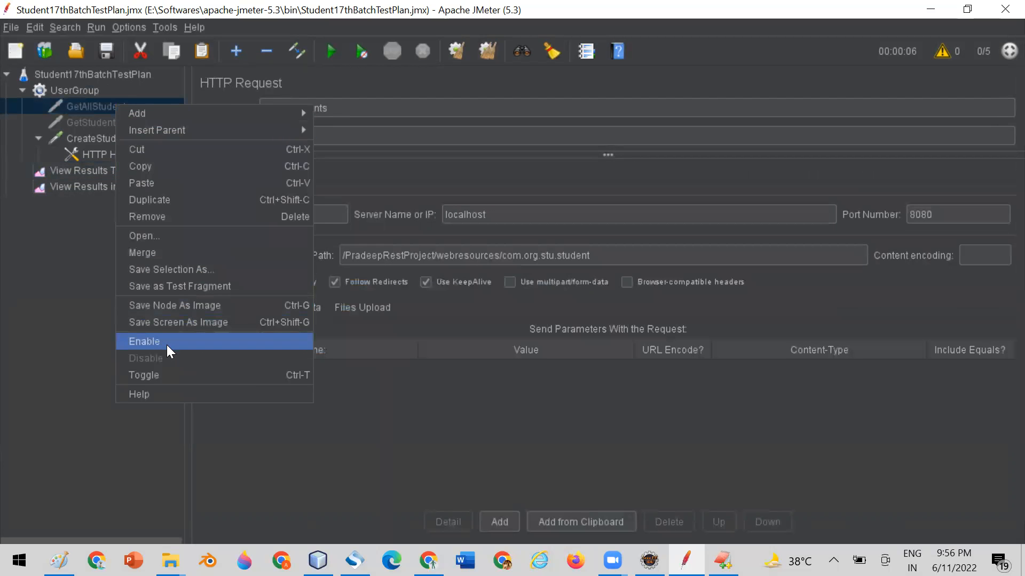
pyautogui.click(115, 121)
pyautogui.click(115, 119)
pyautogui.rightClick(115, 119)
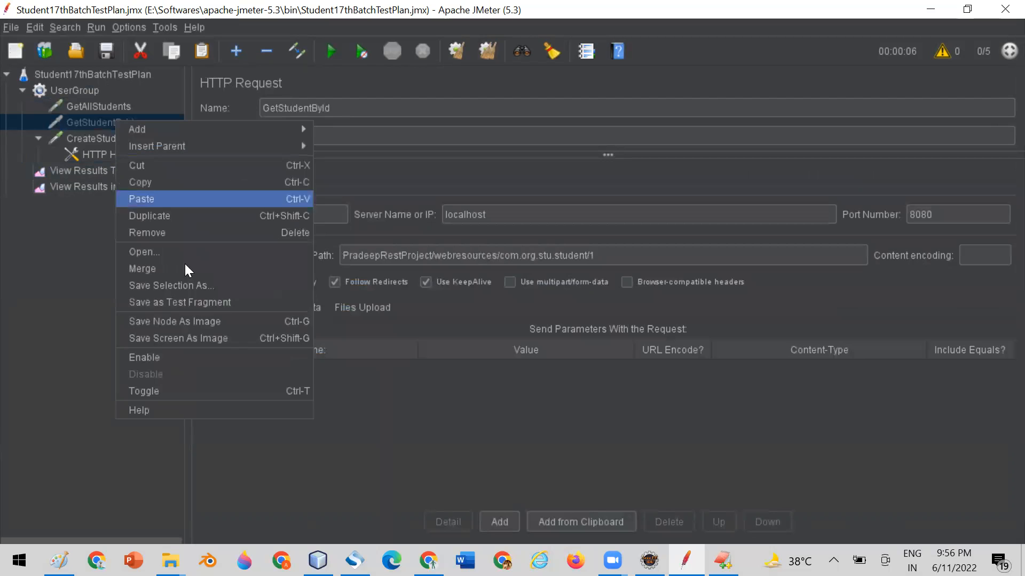
pyautogui.click(189, 357)
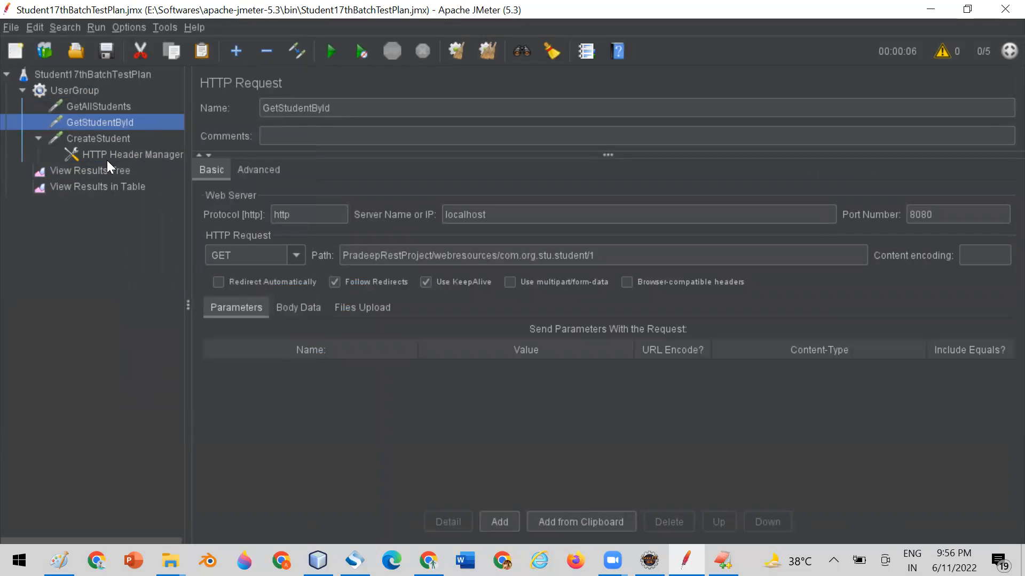
# Review UserGroup's number of threads and the settings of the GetAllStudents, GetStudentById and CreateStudent requests.
pyautogui.click(81, 90)
pyautogui.click(361, 236)
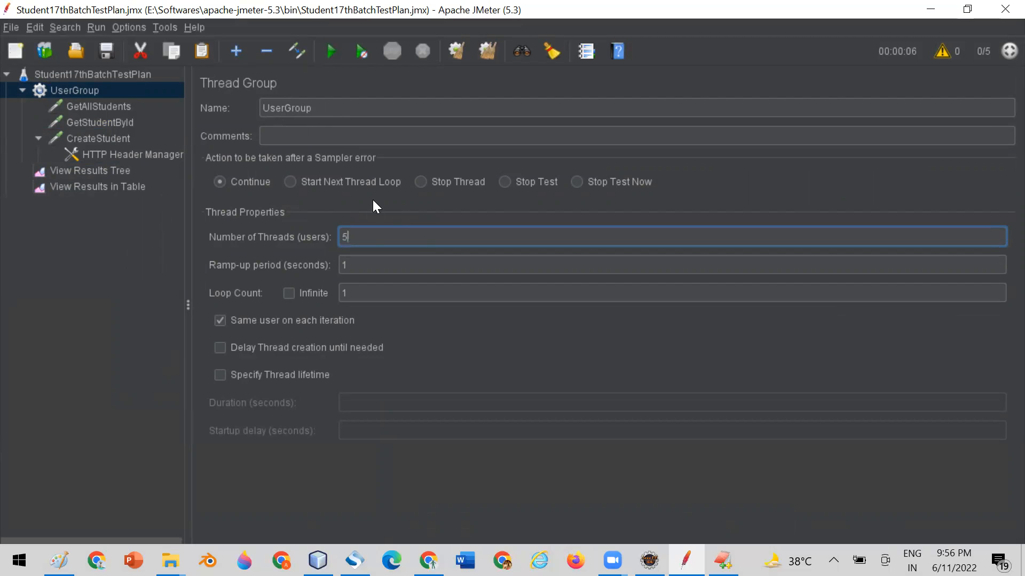
pyautogui.moveTo(357, 237); pyautogui.dragTo(322, 239)
pyautogui.click(88, 107)
pyautogui.click(89, 124)
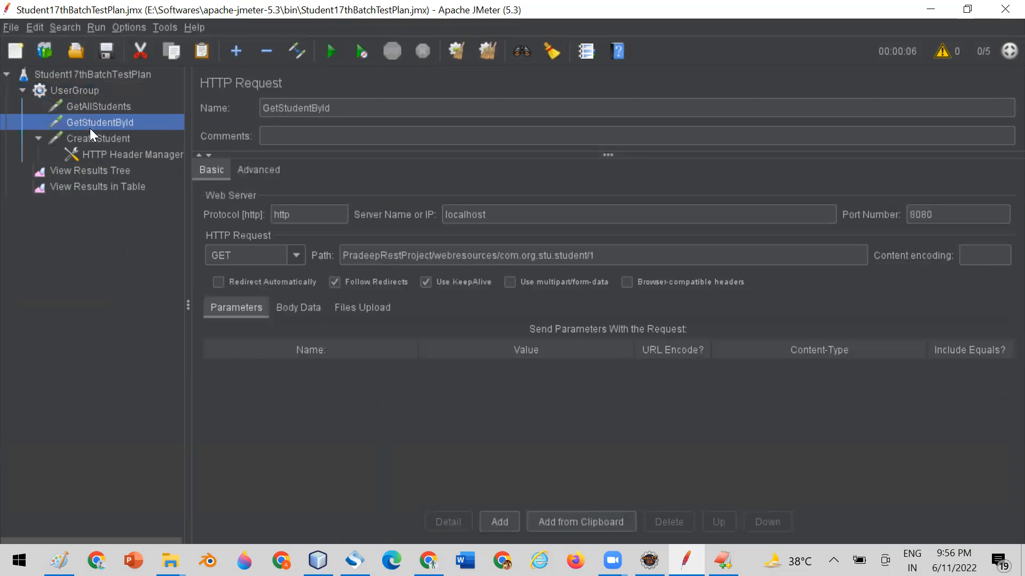
pyautogui.click(91, 138)
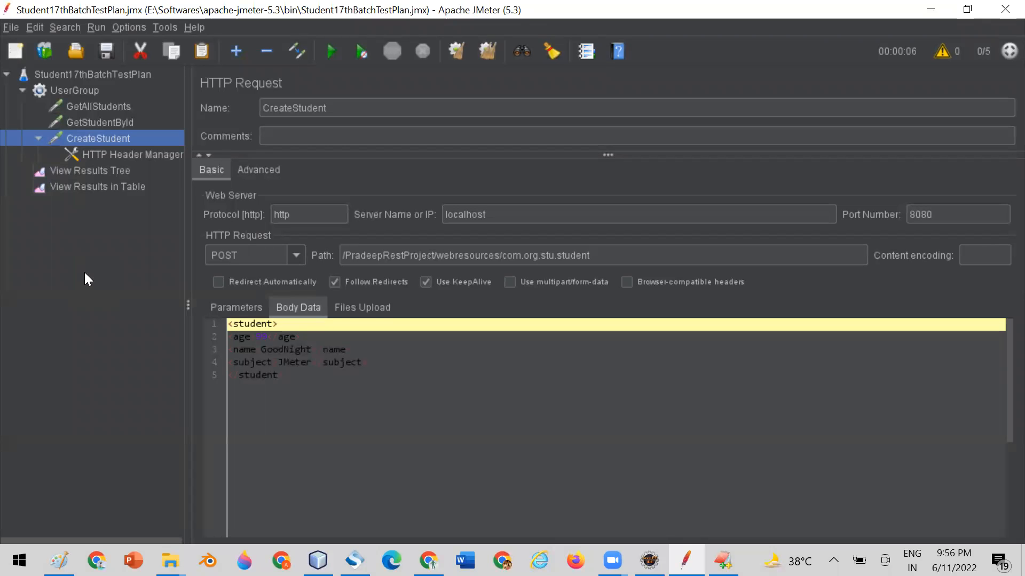
pyautogui.click(79, 107)
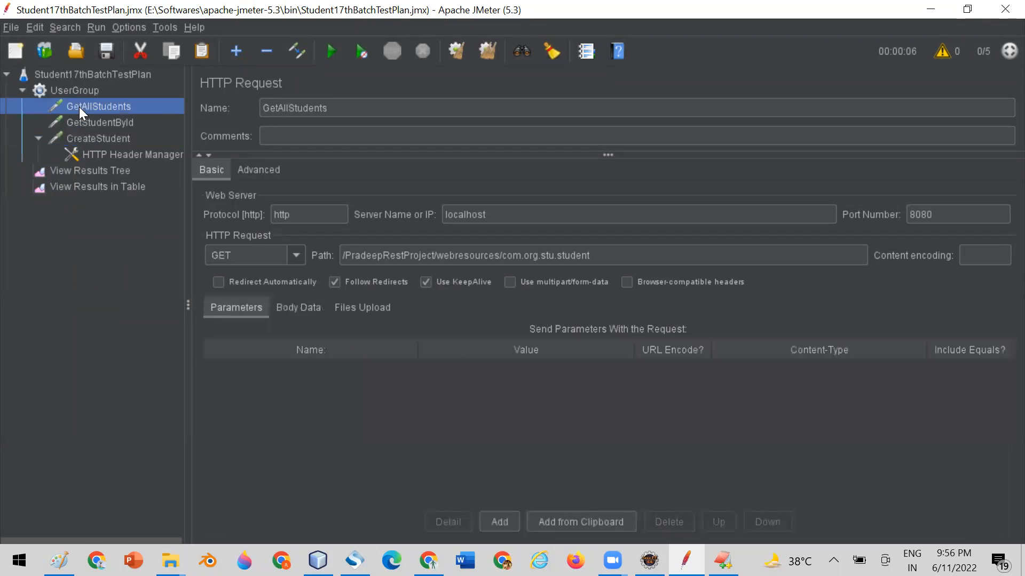
pyautogui.click(81, 123)
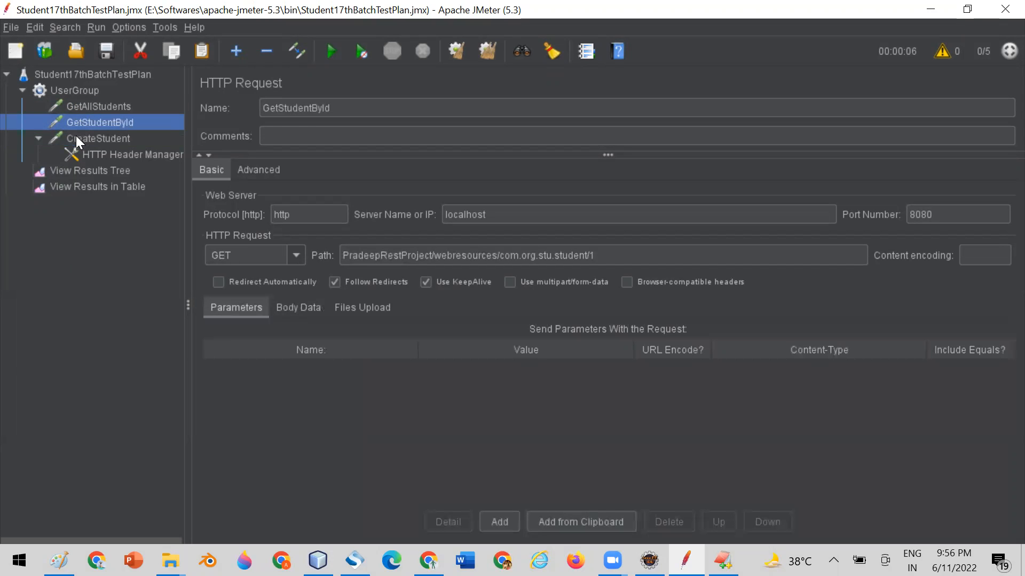
pyautogui.click(76, 137)
# Clear the CreateStudent-only results and rerun the test plan with all three requests, showing View Results in Table.
pyautogui.click(76, 186)
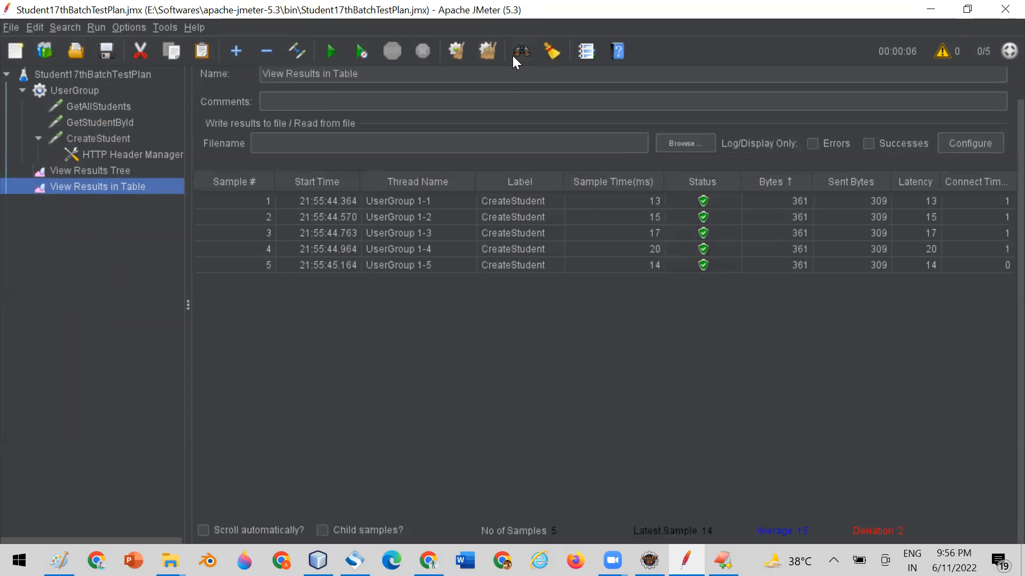
pyautogui.click(489, 54)
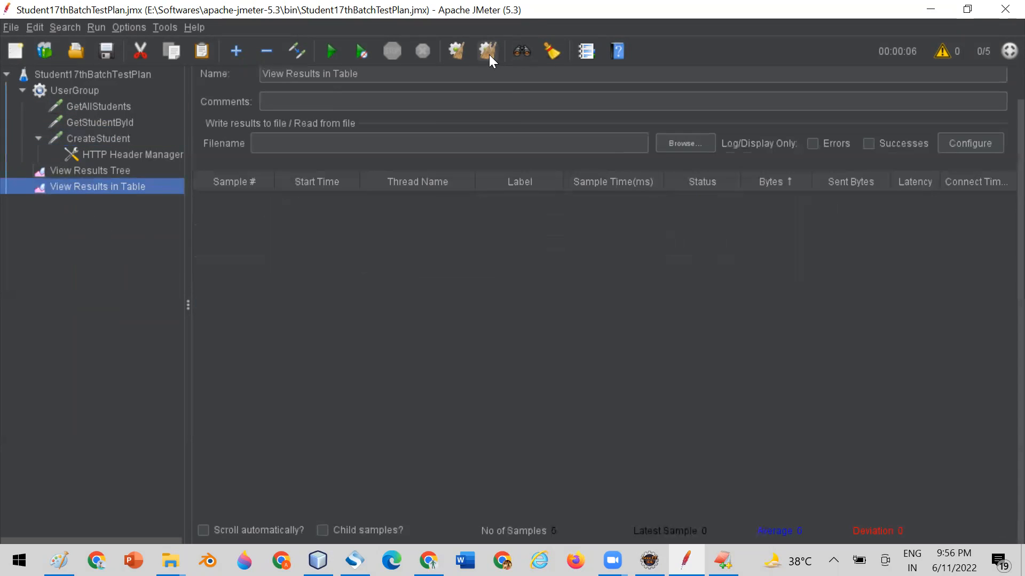
pyautogui.click(328, 49)
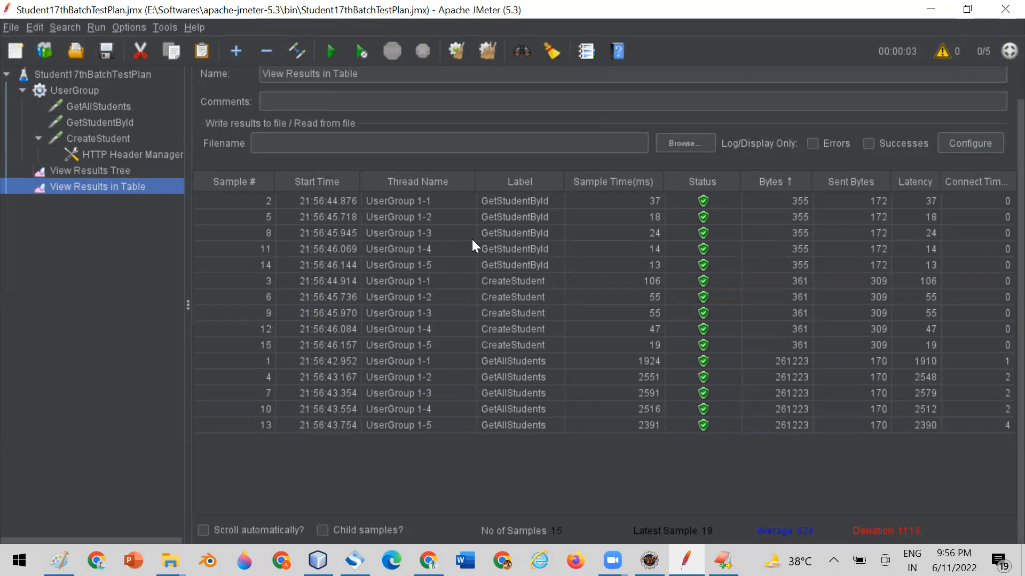
# Examine the GetStudentById, CreateStudent and GetAllStudents samples from first to last in the results table.
pyautogui.click(501, 204)
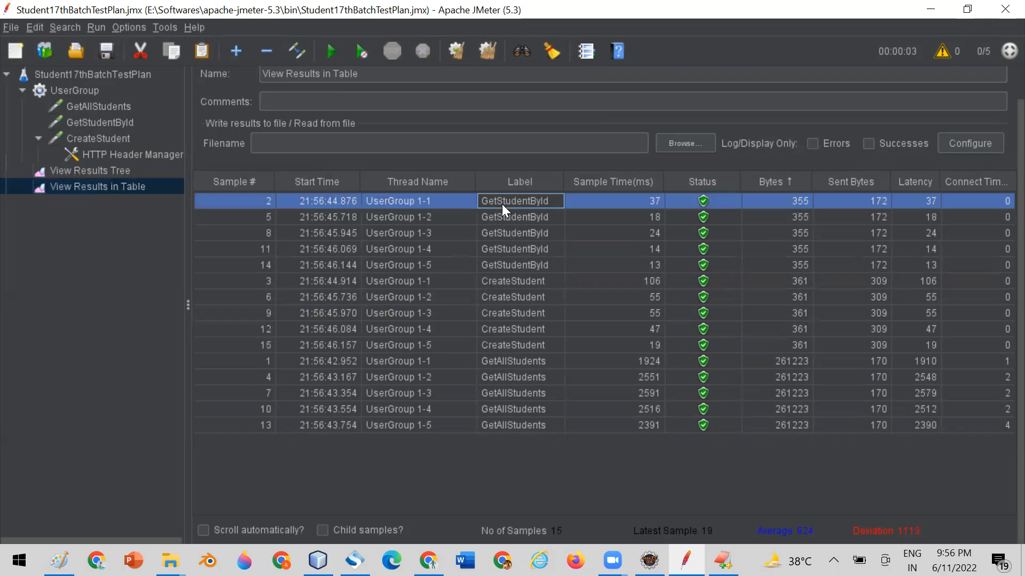
pyautogui.keyDown('shift'); pyautogui.click(508, 264); pyautogui.keyUp('shift')
pyautogui.click(517, 282)
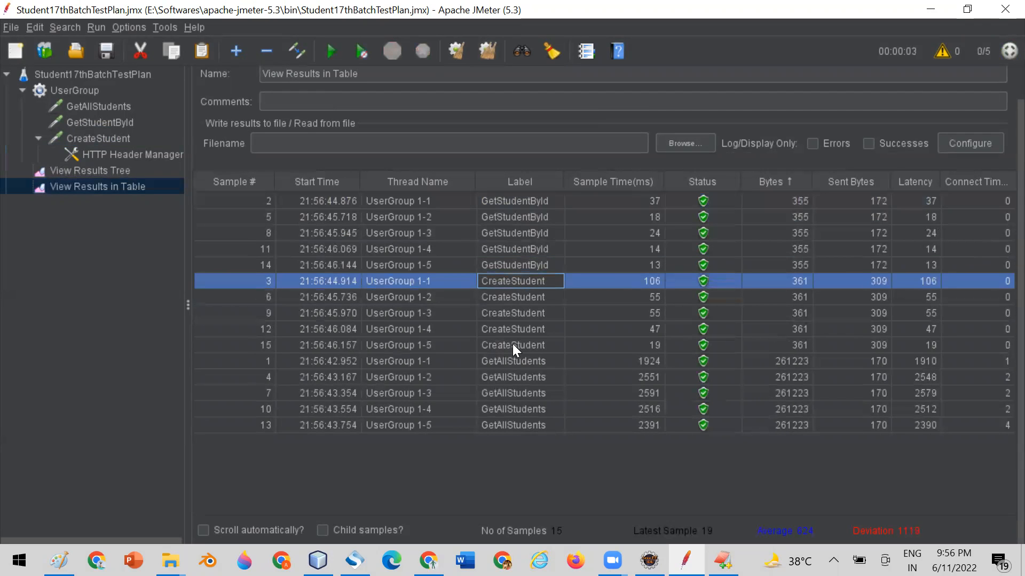
pyautogui.keyDown('shift'); pyautogui.click(512, 344); pyautogui.keyUp('shift')
pyautogui.keyDown('shift'); pyautogui.click(514, 361); pyautogui.keyUp('shift')
pyautogui.keyDown('shift'); pyautogui.click(510, 425); pyautogui.keyUp('shift')
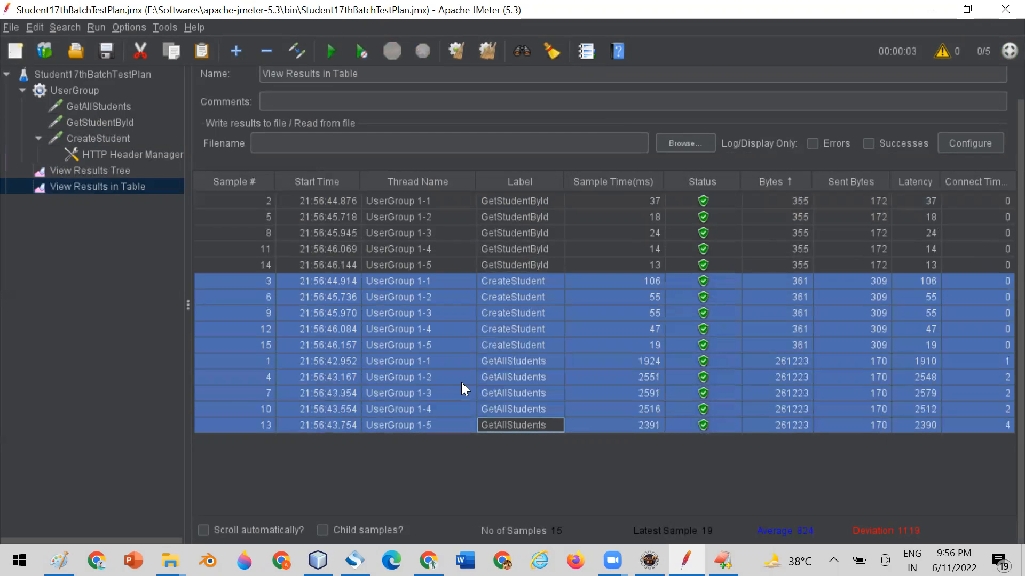
# Compare UserGroup's number of threads with the results table and review the GetAllStudents, GetStudentById and CreateStudent requests.
pyautogui.click(99, 273)
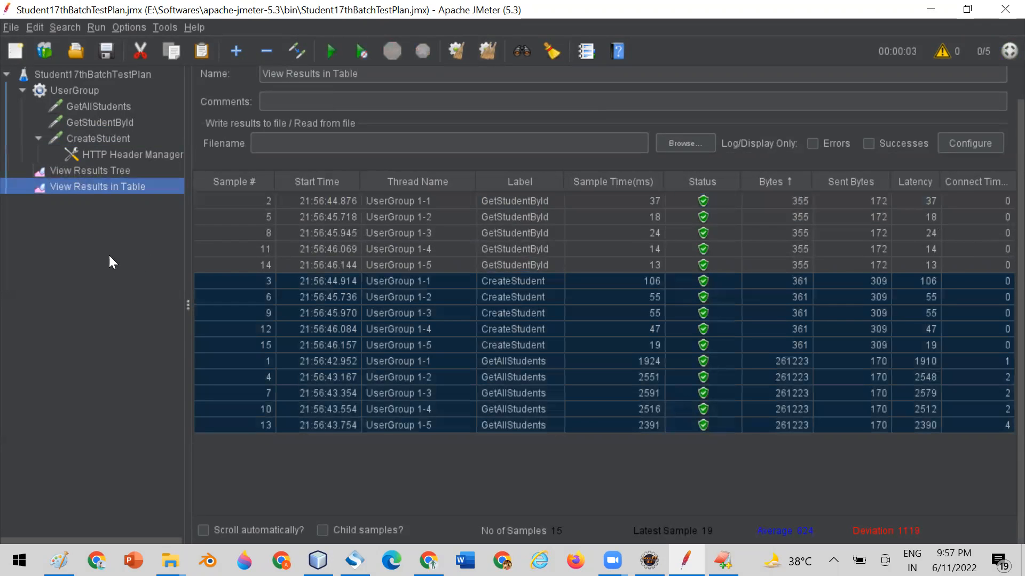
pyautogui.click(85, 91)
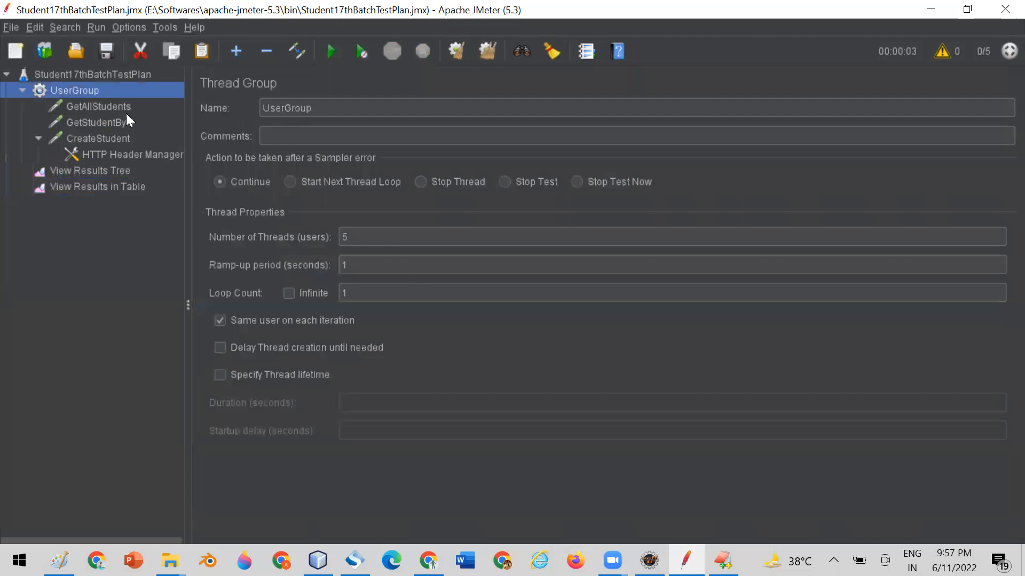
pyautogui.click(358, 236)
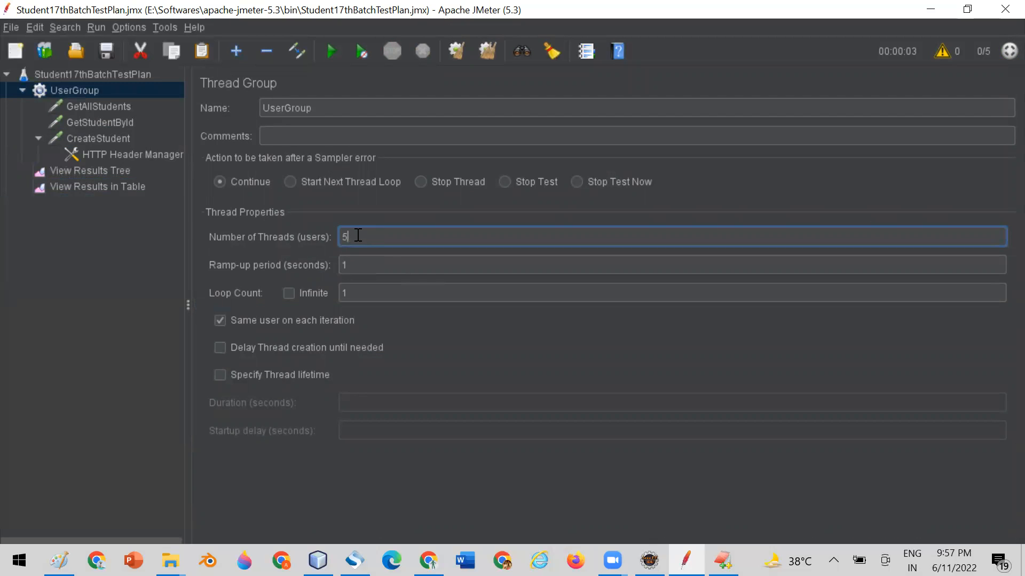
pyautogui.click(108, 188)
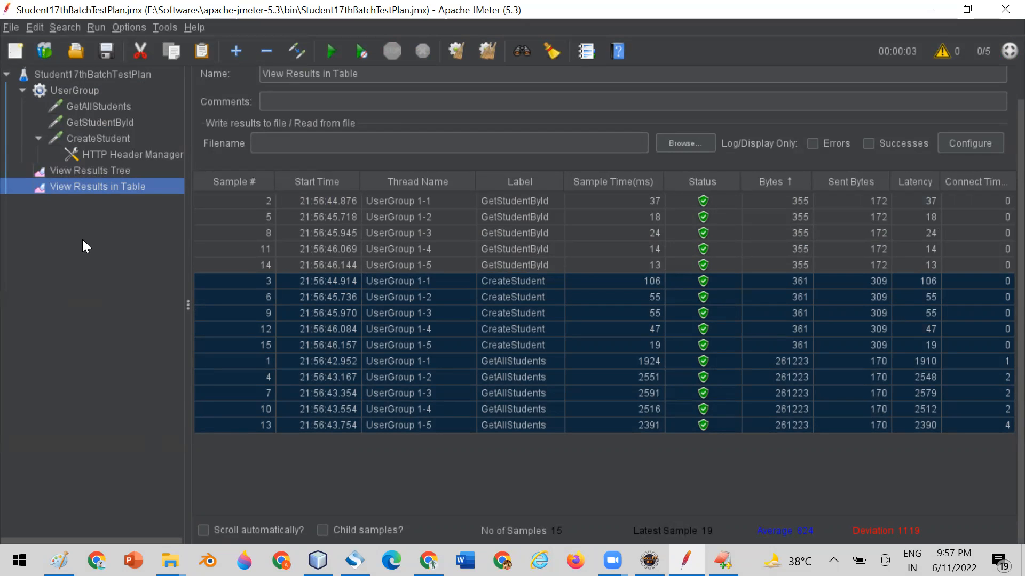
pyautogui.click(111, 104)
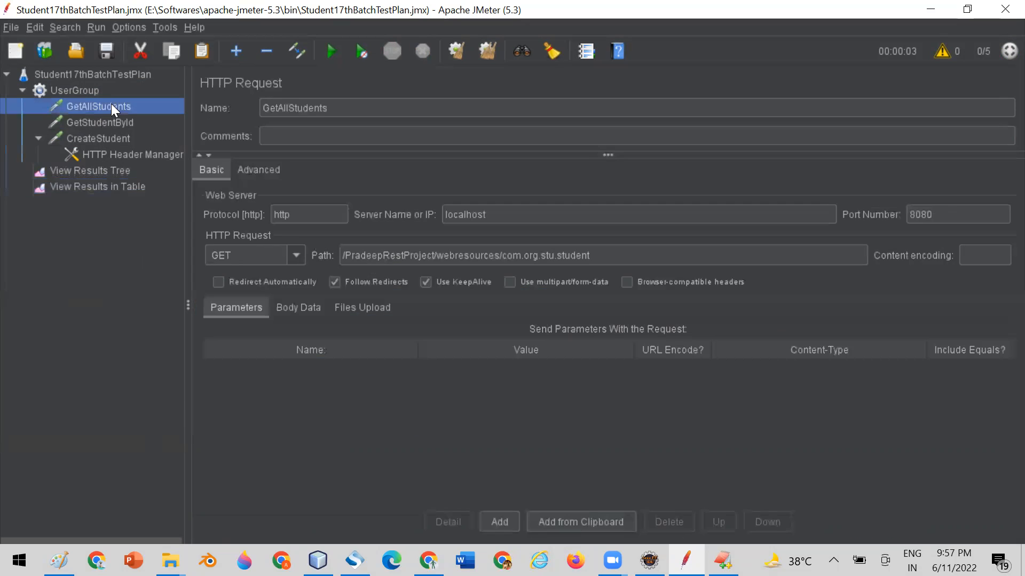
pyautogui.click(111, 123)
pyautogui.click(111, 138)
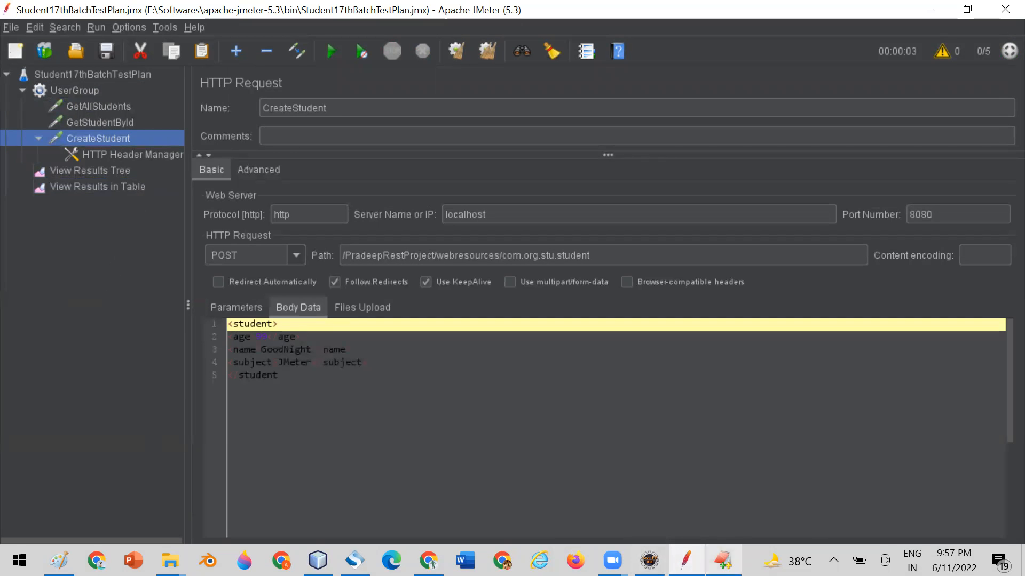
# Switch to EditPlus and examine the Update student entry's PUT method, URL and XML body in RestURI.txt.
pyautogui.click(723, 561)
pyautogui.scroll(-2, 515, 382)
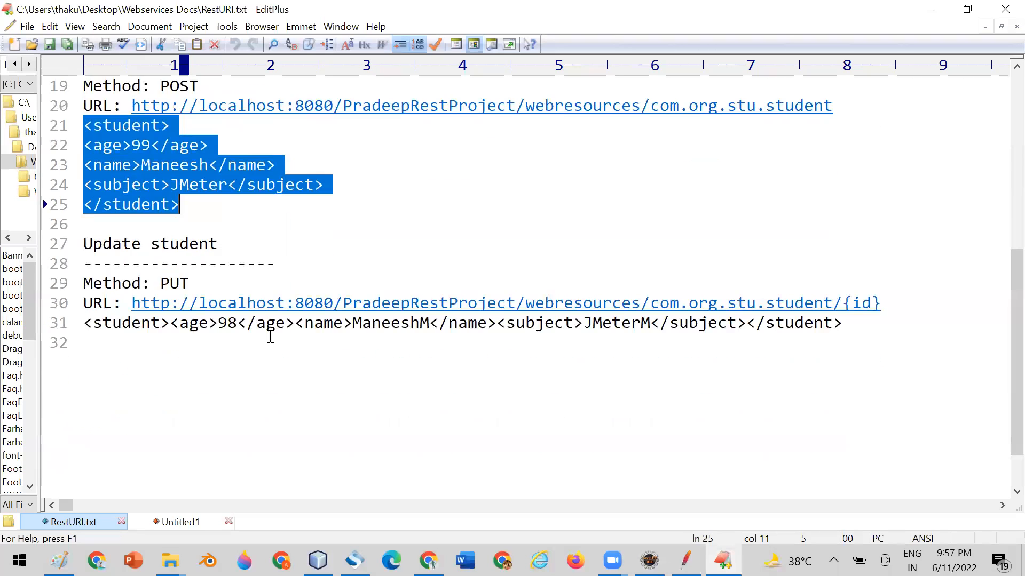
pyautogui.doubleClick(170, 284)
pyautogui.moveTo(135, 303); pyautogui.dragTo(774, 303)
pyautogui.moveTo(887, 302); pyautogui.dragTo(76, 322)
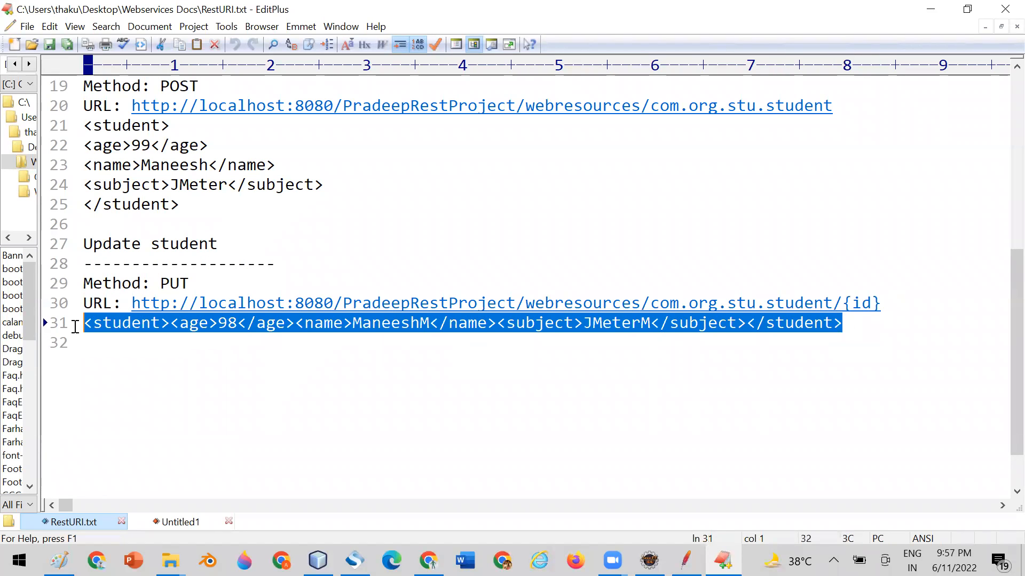
# Switch back to JMeter and examine the student ID in GetStudentById's path alongside the CreateStudent, GetAllStudents and UserGroup settings.
pyautogui.hotkey('alt', 'Tab')
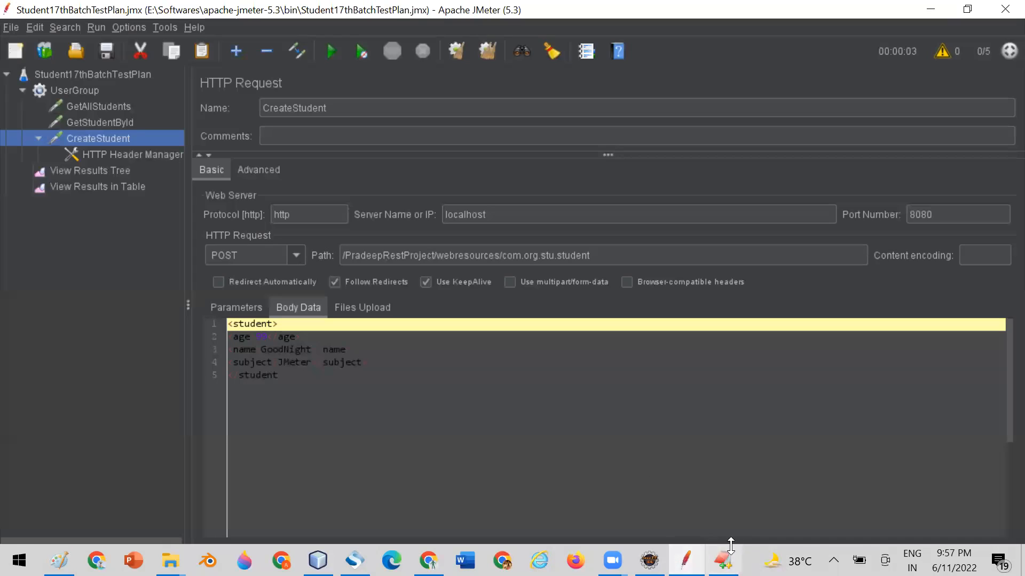
pyautogui.click(106, 121)
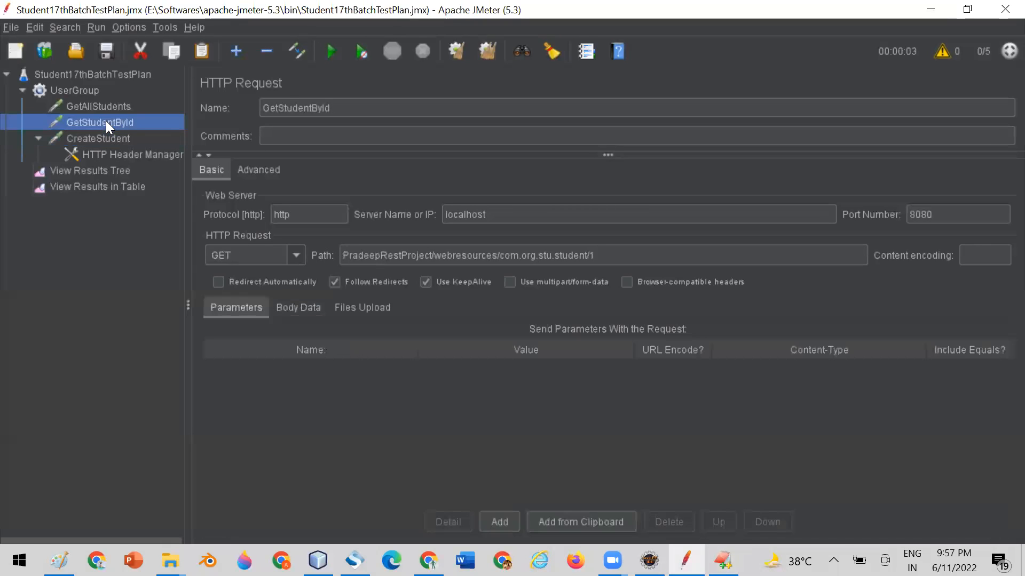
pyautogui.click(104, 137)
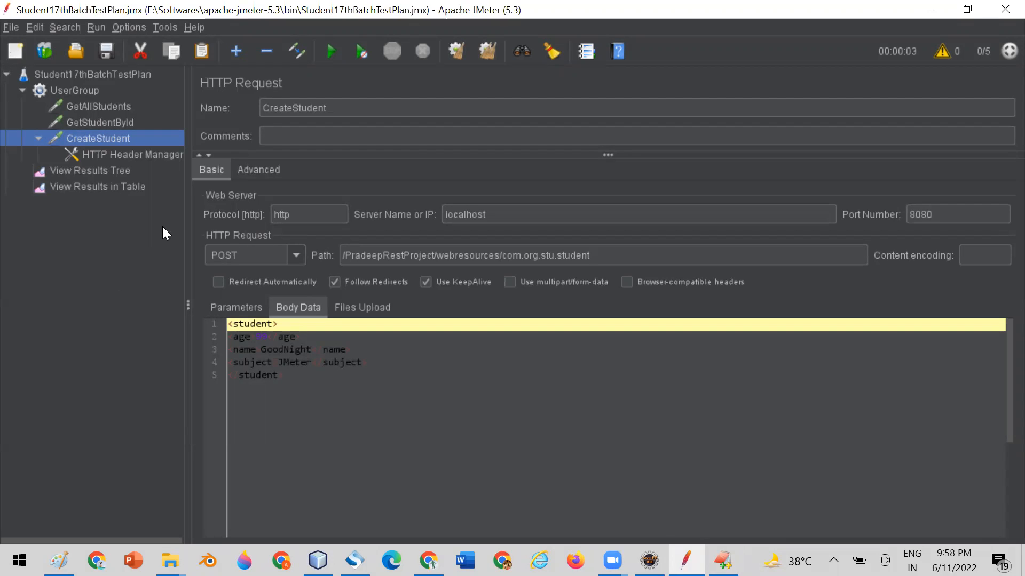
pyautogui.click(122, 124)
pyautogui.moveTo(600, 255); pyautogui.dragTo(589, 255)
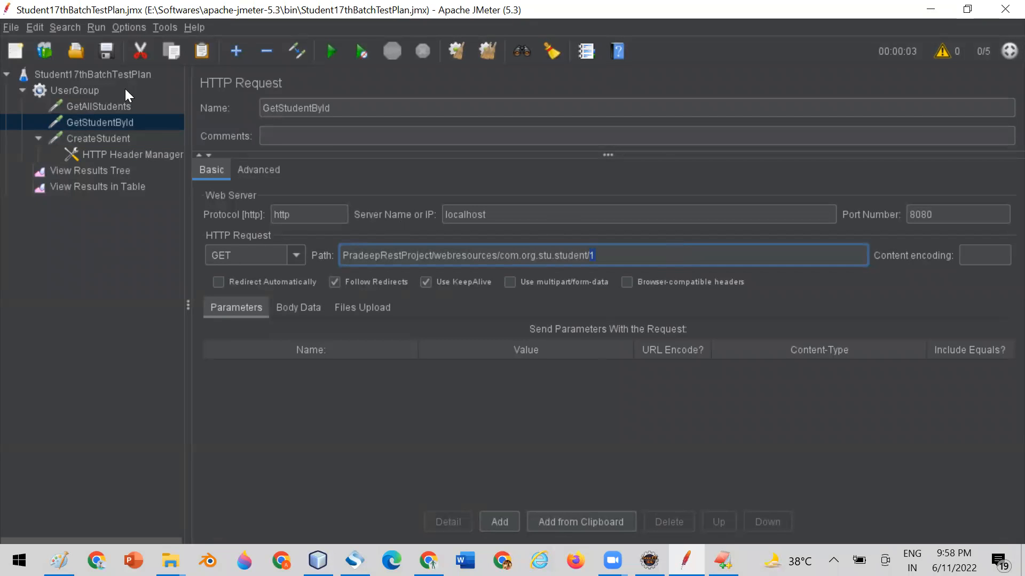
pyautogui.click(121, 105)
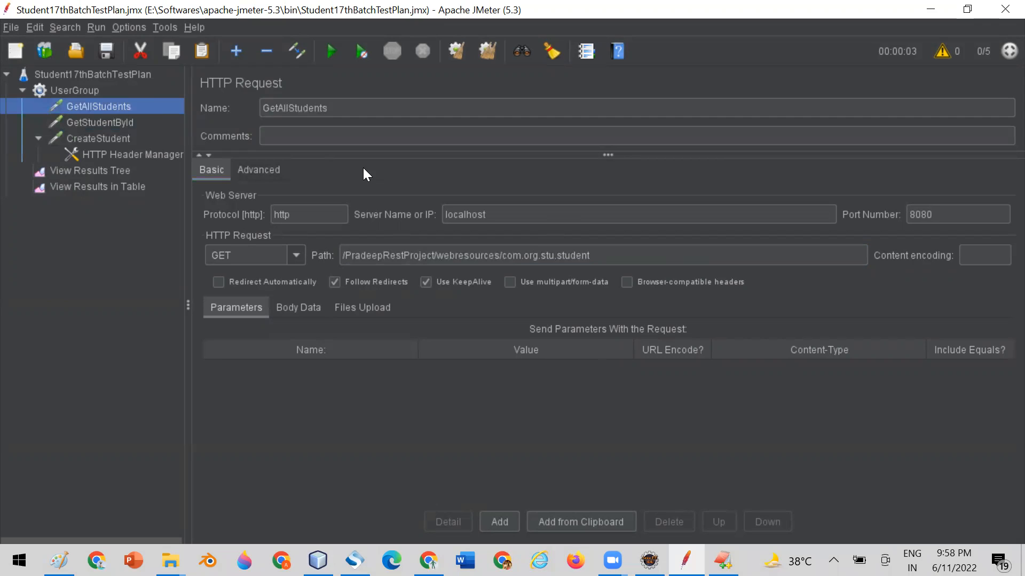
pyautogui.click(107, 123)
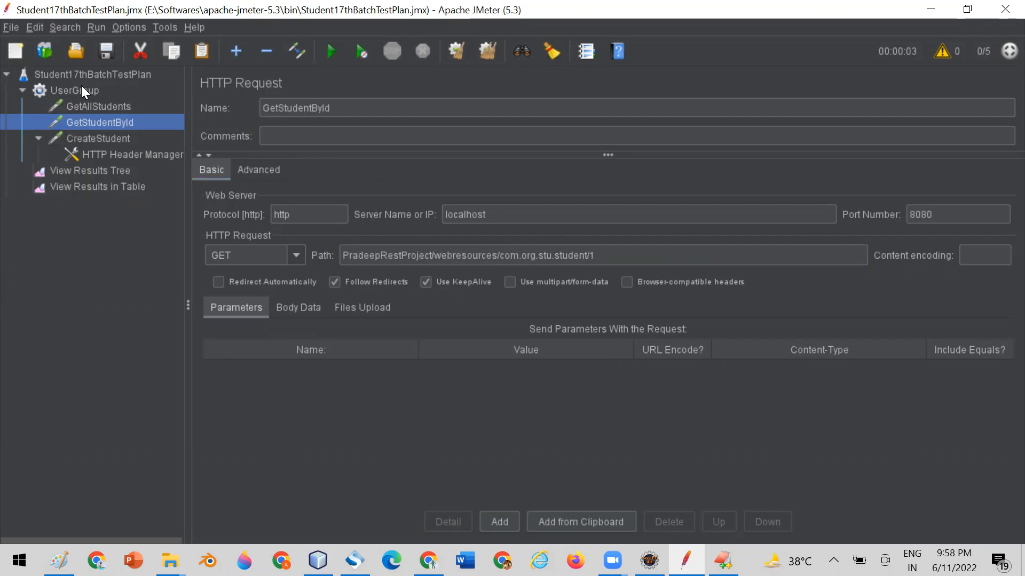
pyautogui.doubleClick(591, 254)
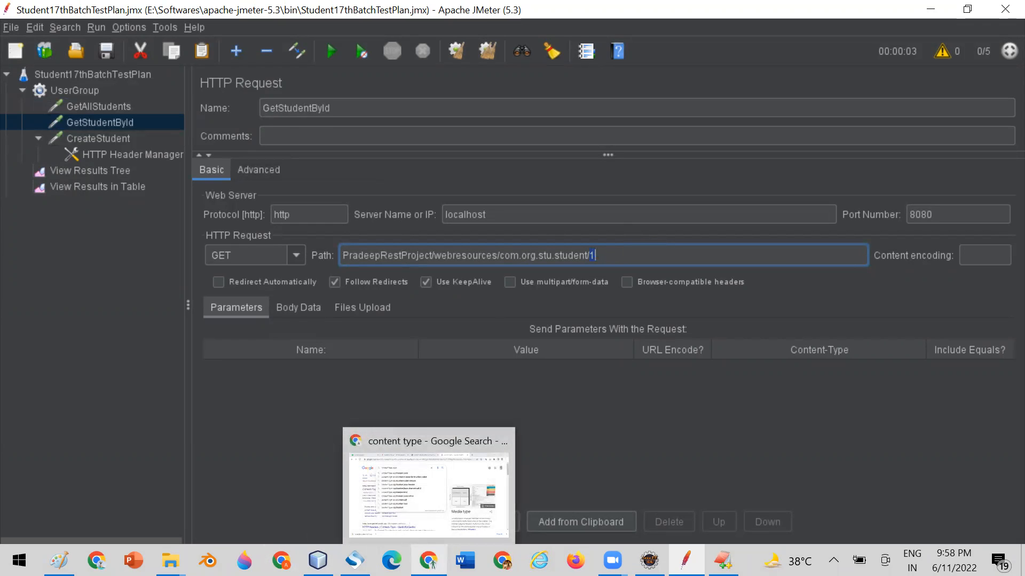
pyautogui.moveTo(355, 560)
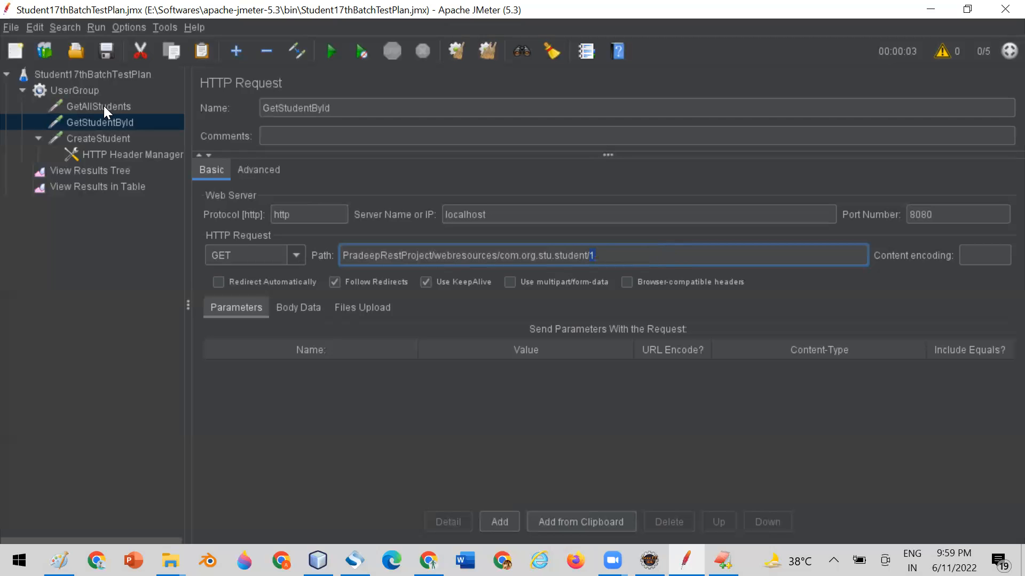
pyautogui.click(95, 91)
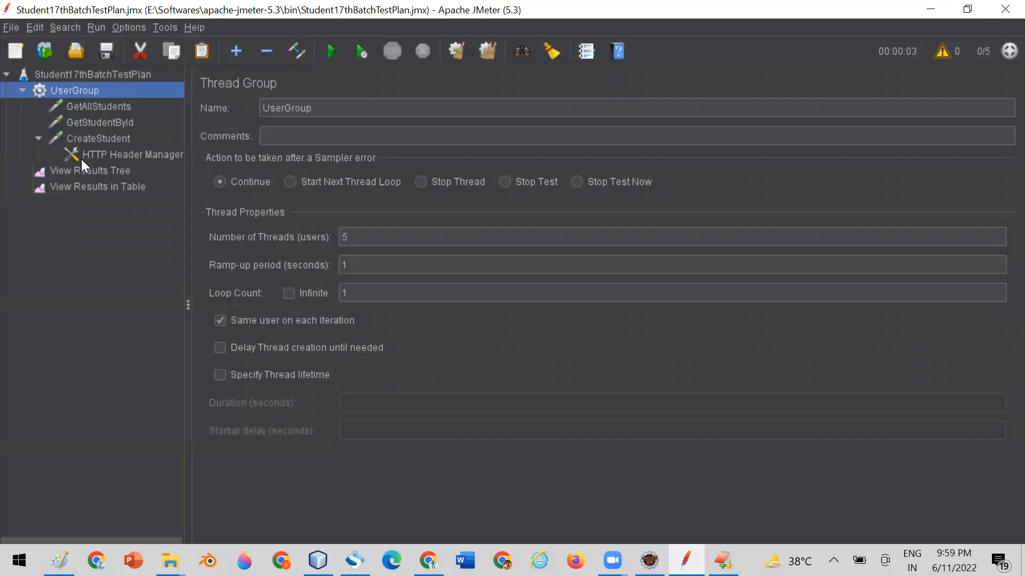
pyautogui.click(92, 113)
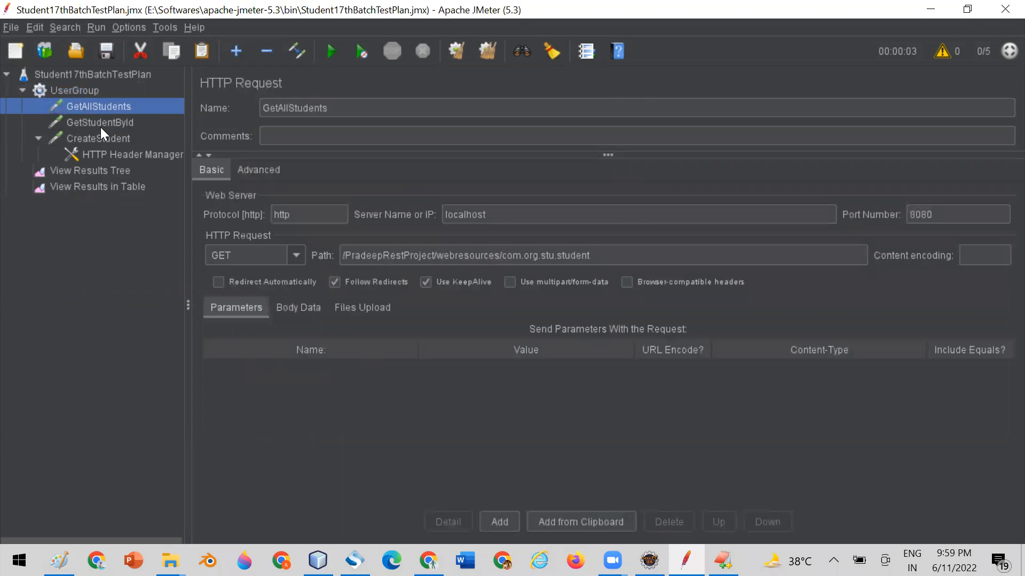